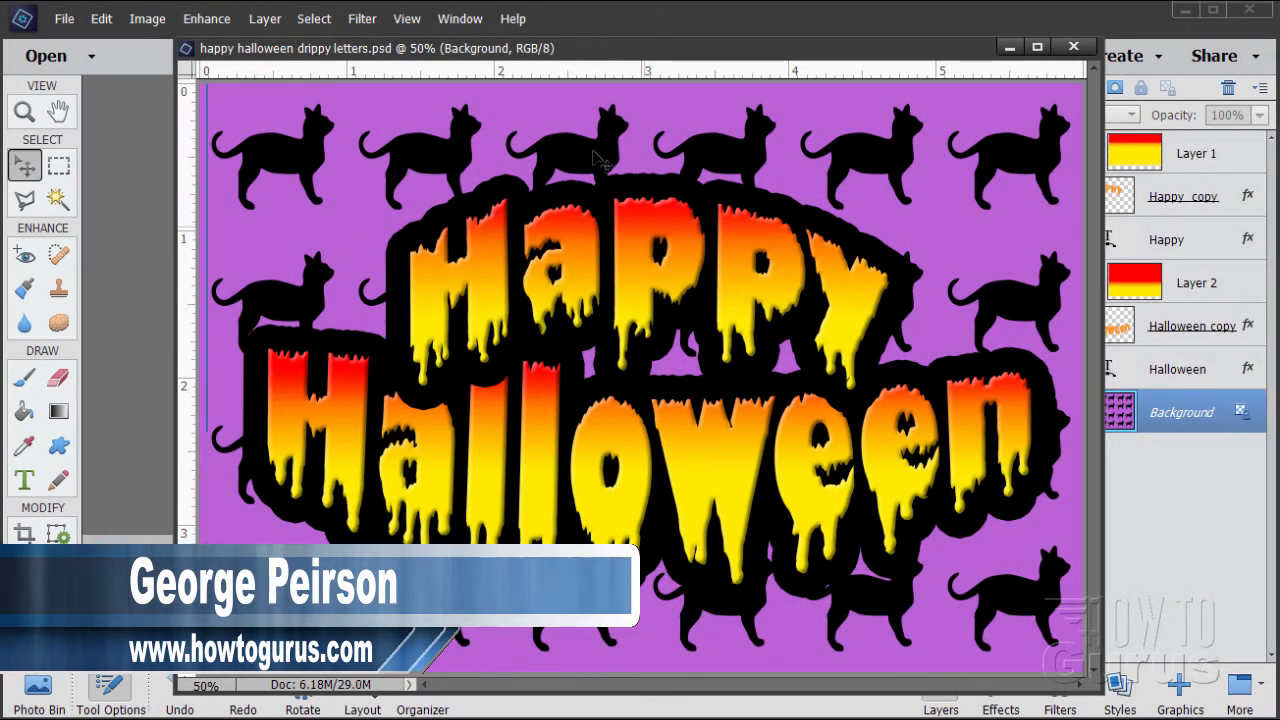
- Close the finished Halloween image and create a blank document using the Default Photoshop Elements Size, 6 × 4 inches at 300 pixels/inch
{"action": "left_click", "coordinate": [1069, 49]}
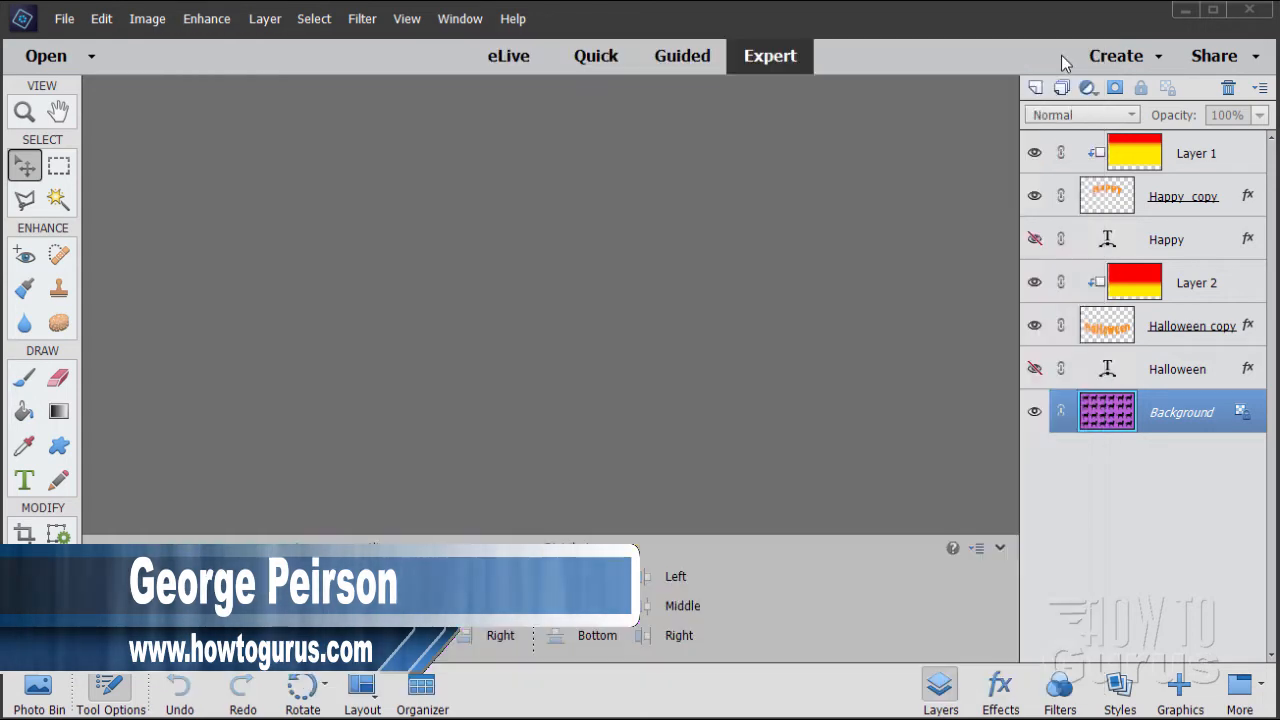
{"action": "left_click", "coordinate": [64, 19]}
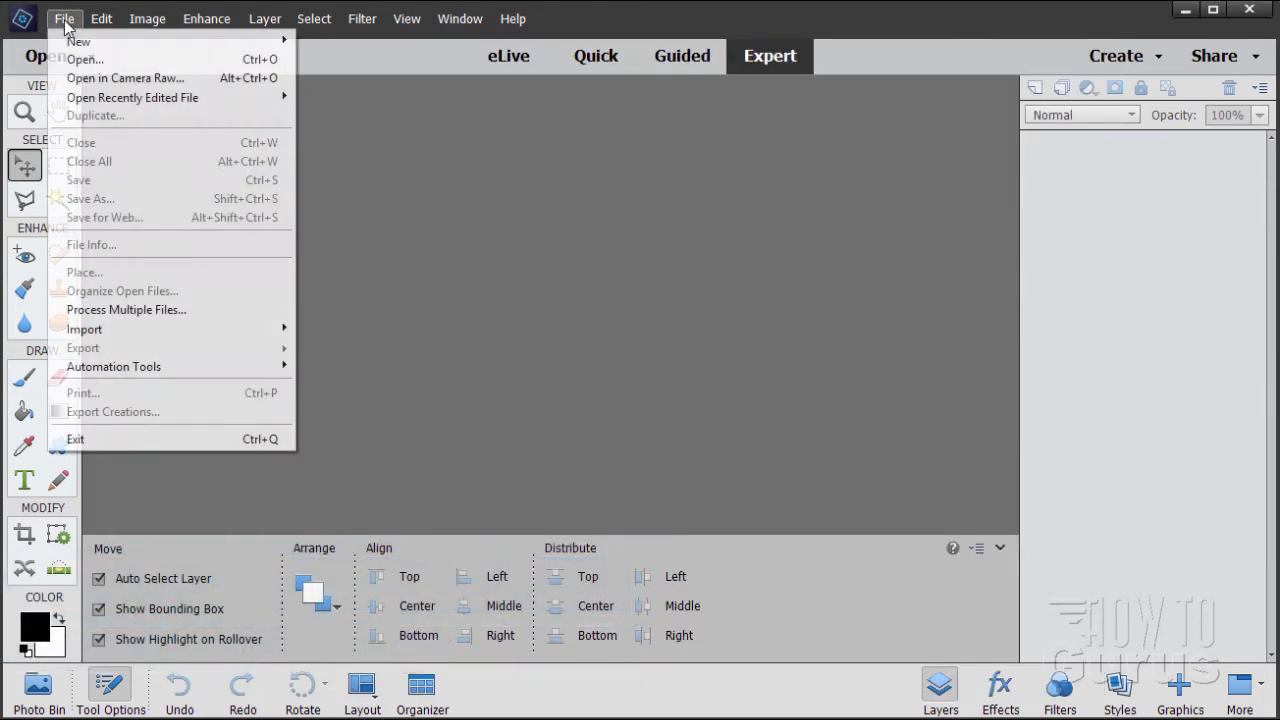
{"action": "mouse_move", "coordinate": [78, 41]}
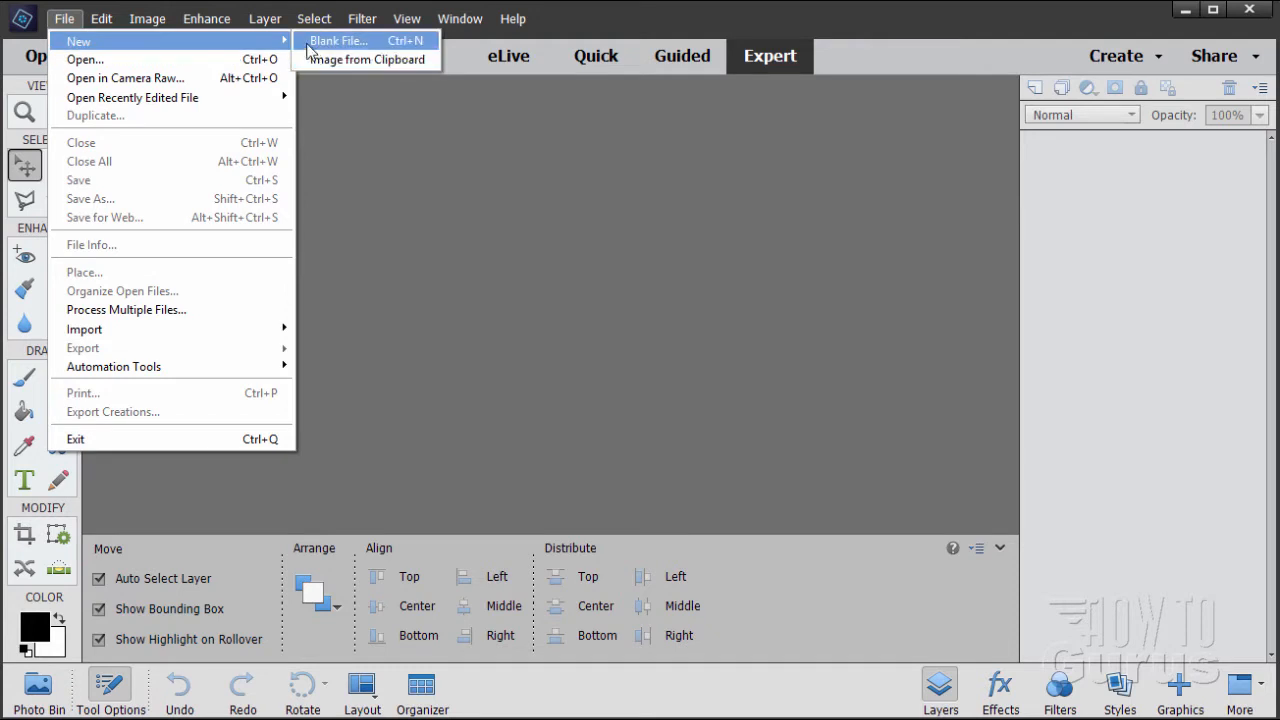
{"action": "left_click", "coordinate": [345, 44]}
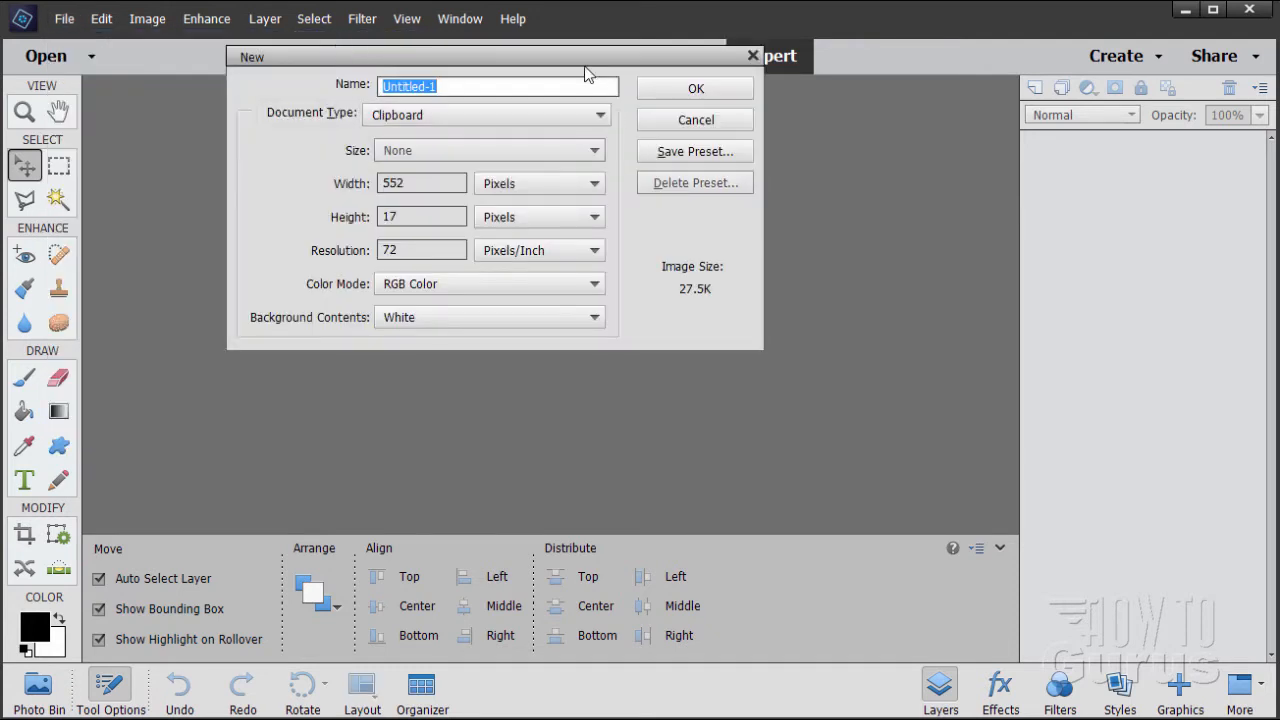
{"action": "left_click", "coordinate": [551, 180]}
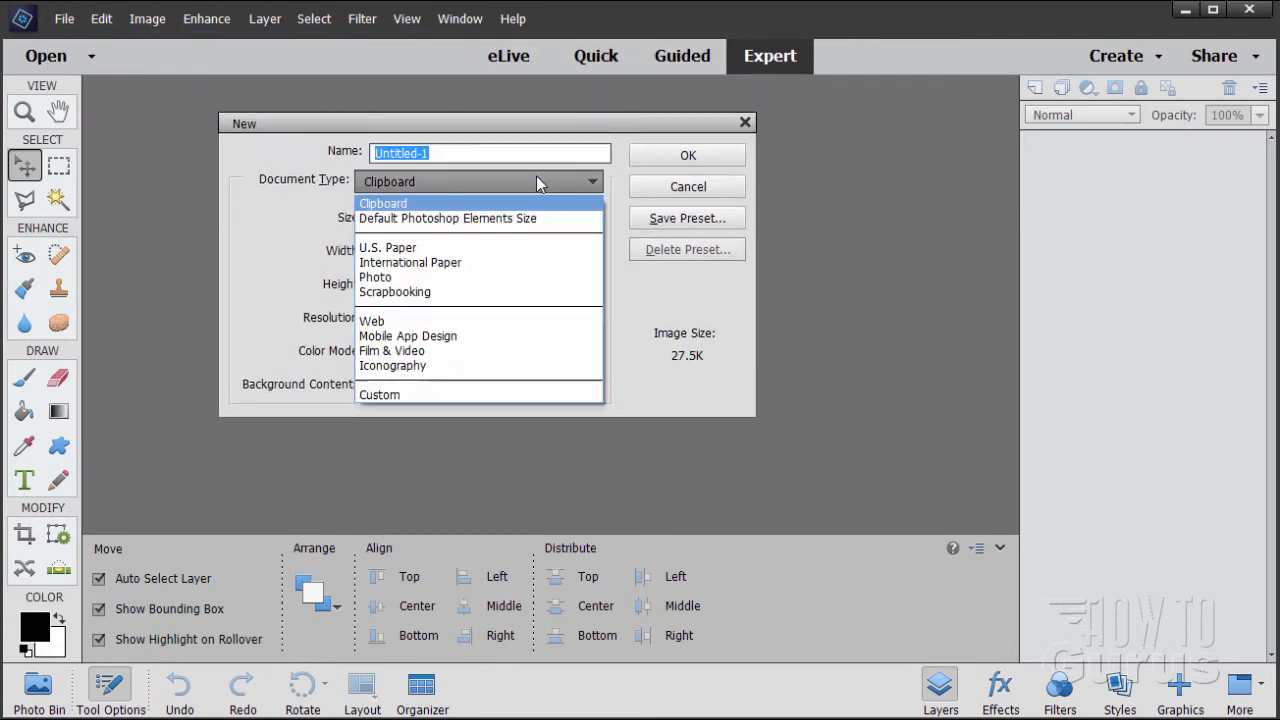
{"action": "left_click", "coordinate": [481, 222]}
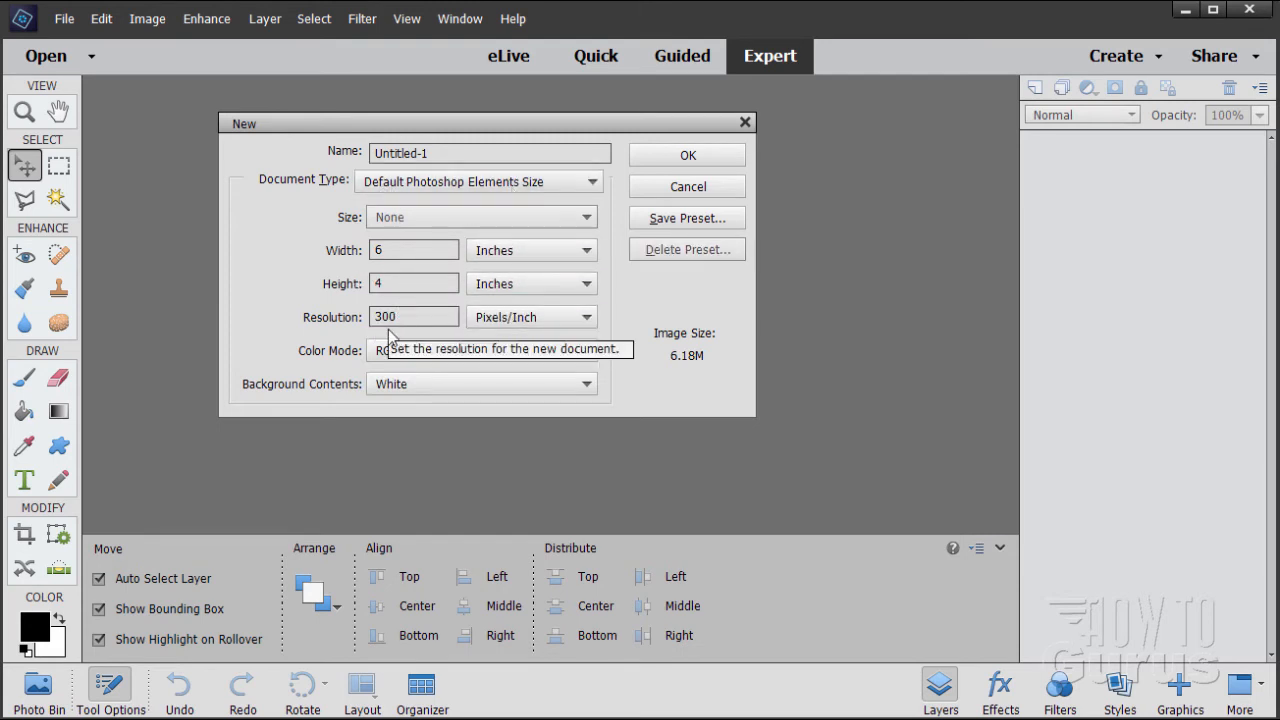
{"action": "left_click", "coordinate": [687, 157]}
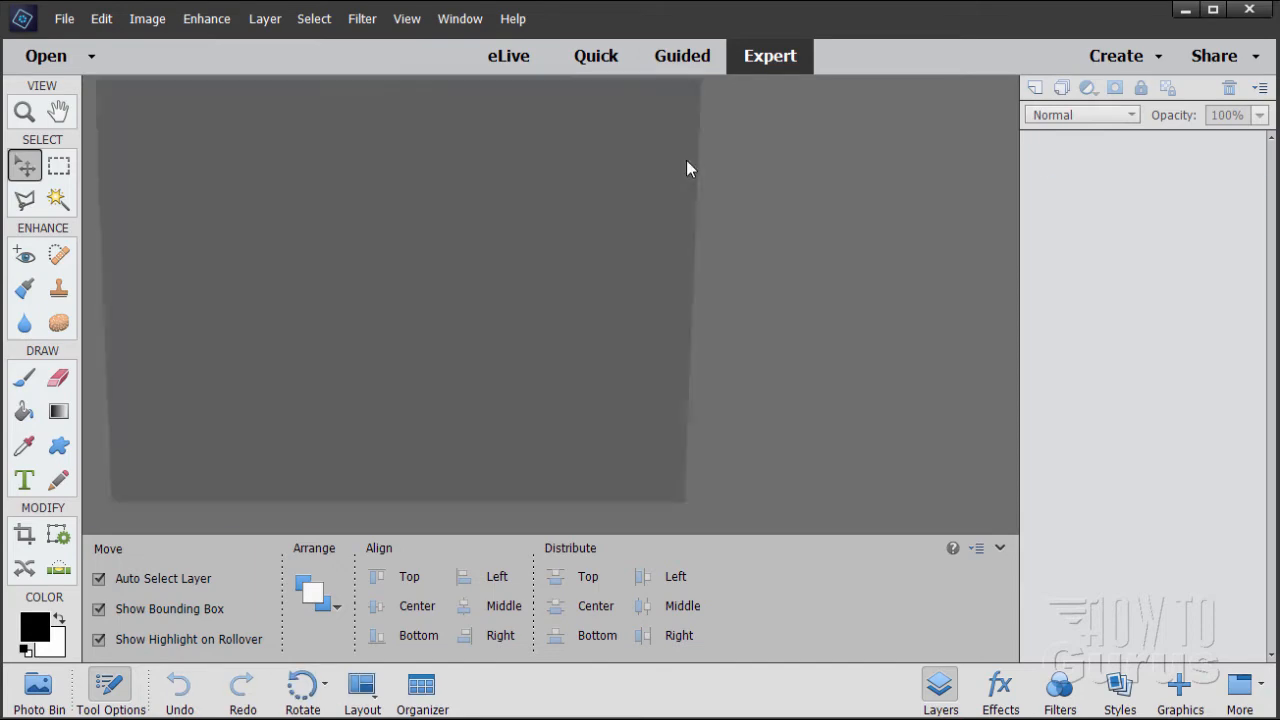
{"action": "double_click", "coordinate": [580, 85]}
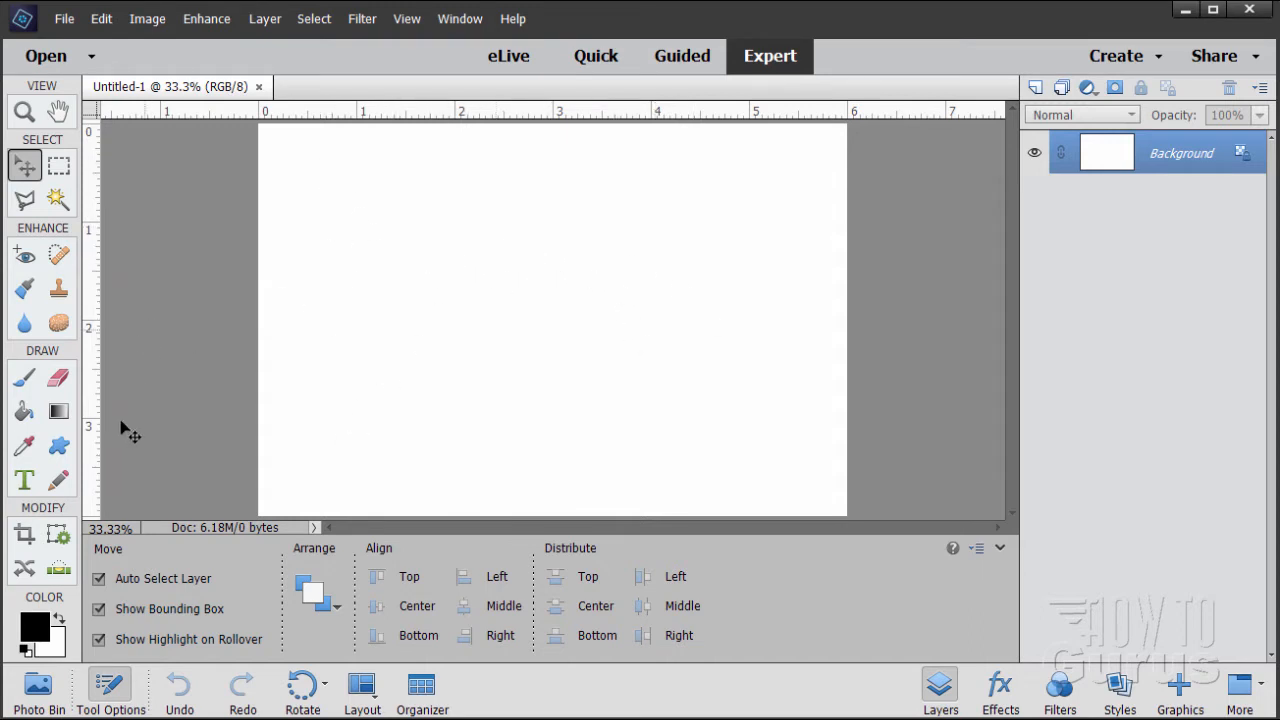
- Set the foreground color to the purple with hex value ba63d7
{"action": "left_click", "coordinate": [34, 638]}
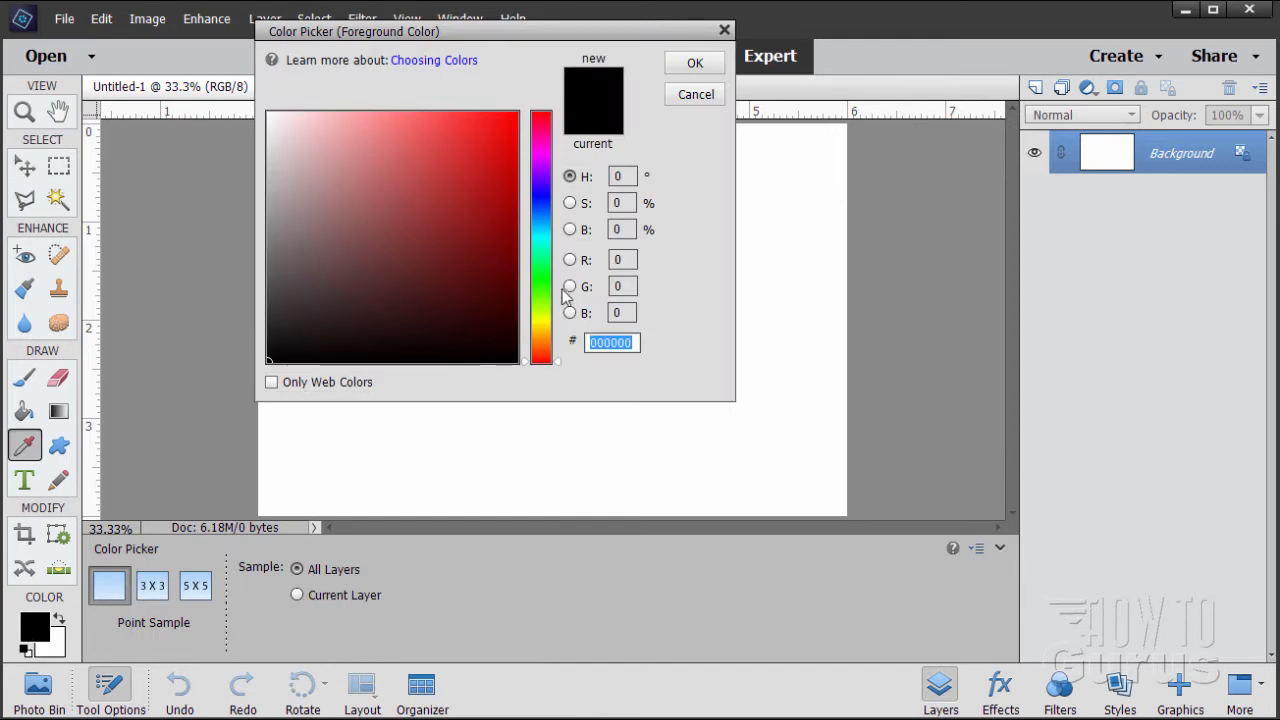
{"action": "left_click", "coordinate": [542, 155]}
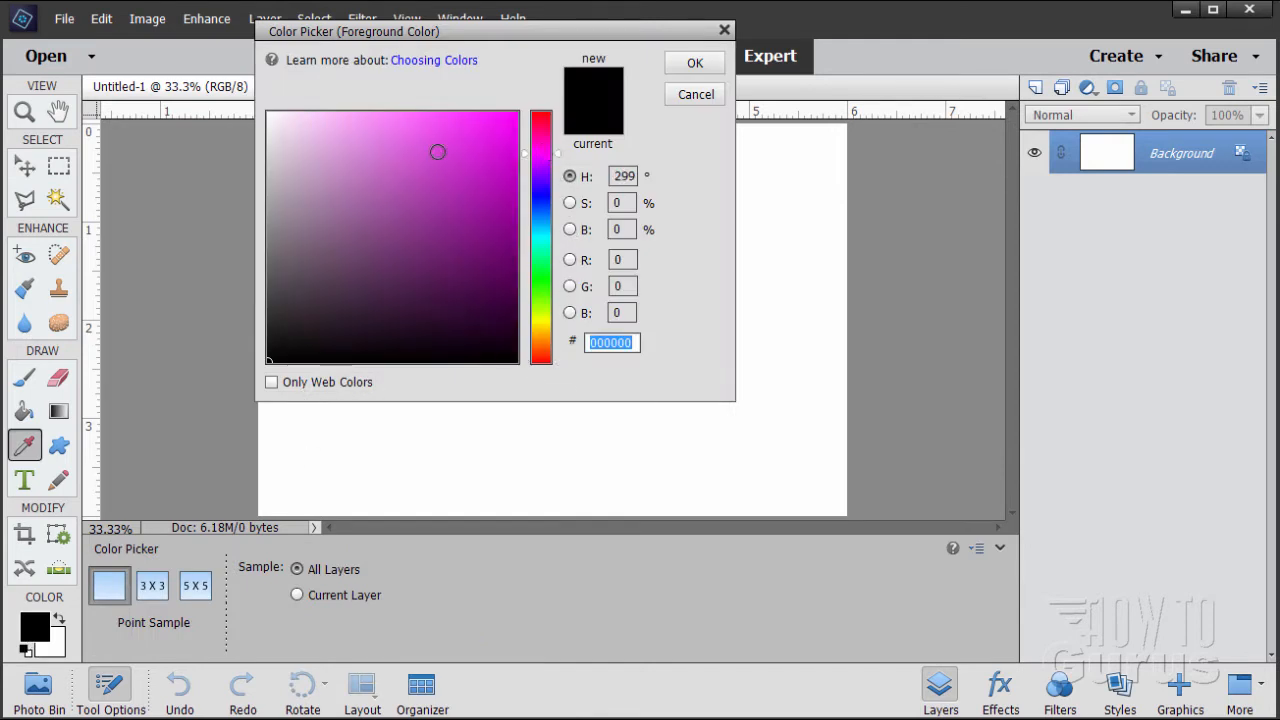
{"action": "left_click", "coordinate": [403, 132]}
{"action": "left_click", "coordinate": [395, 146]}
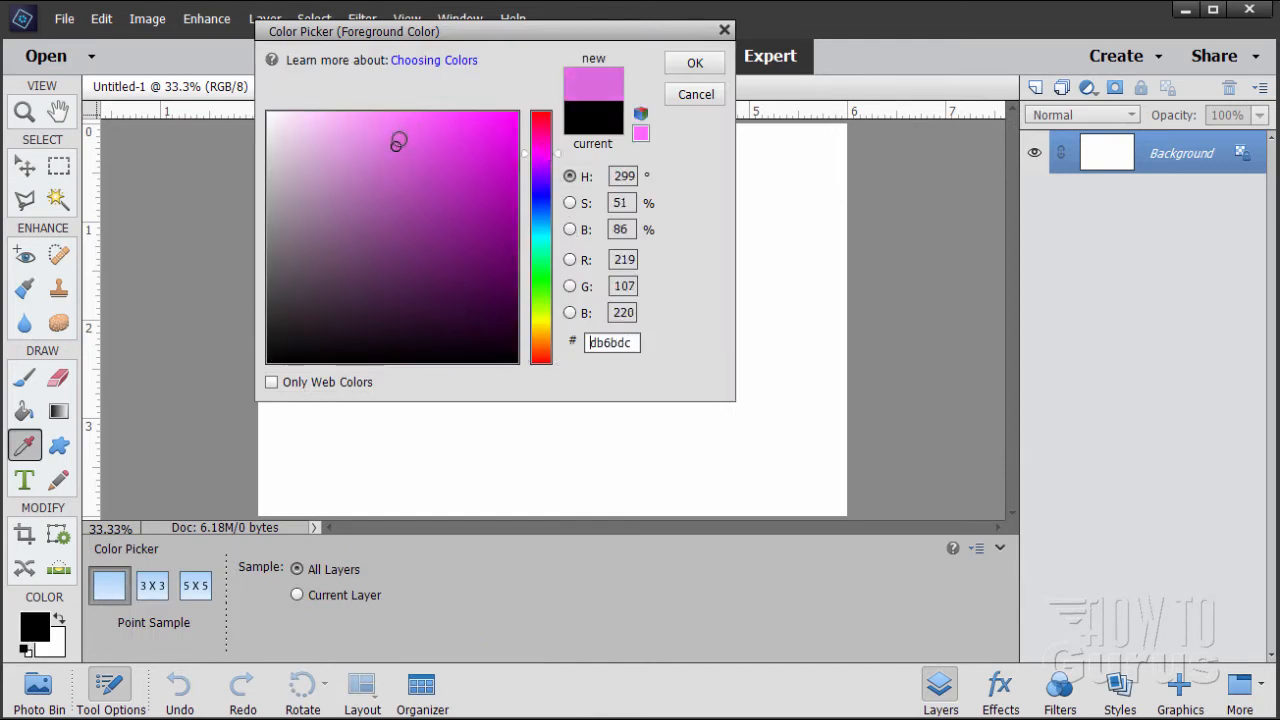
{"action": "left_click_drag", "start_coordinate": [405, 147], "coordinate": [394, 146]}
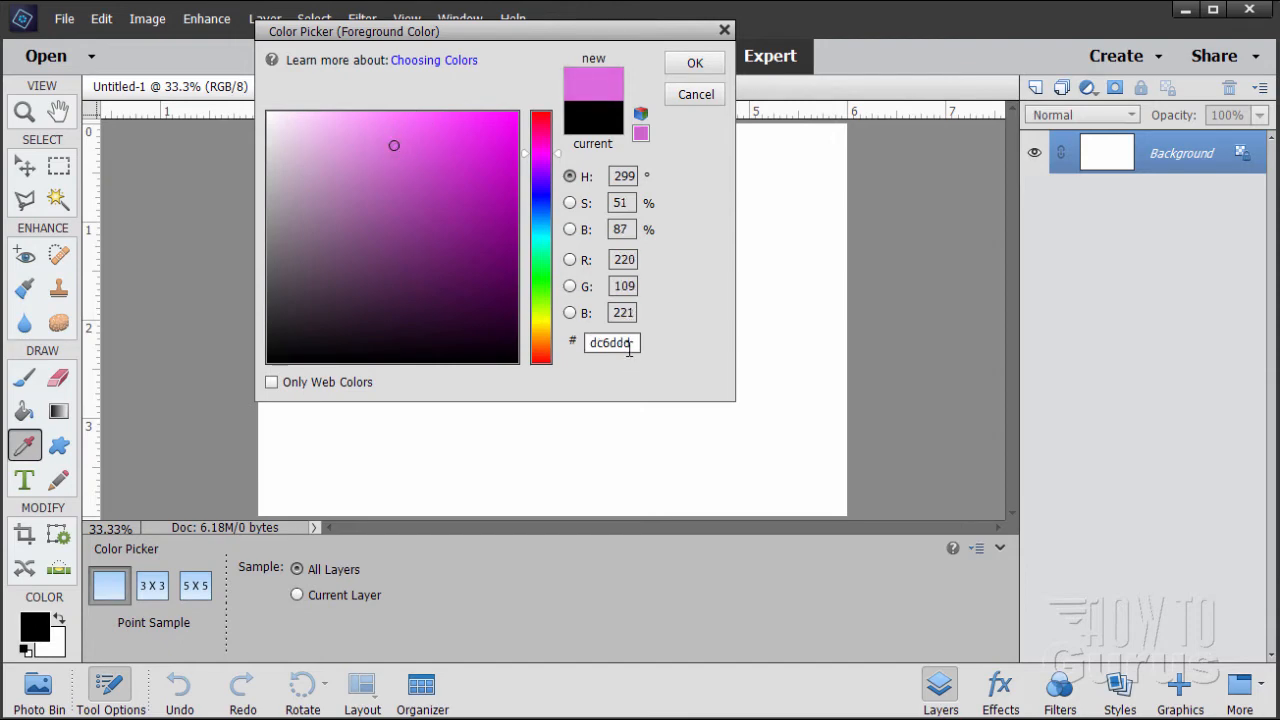
{"action": "left_click_drag", "start_coordinate": [630, 343], "coordinate": [510, 332]}
{"action": "type", "text": "ba"}
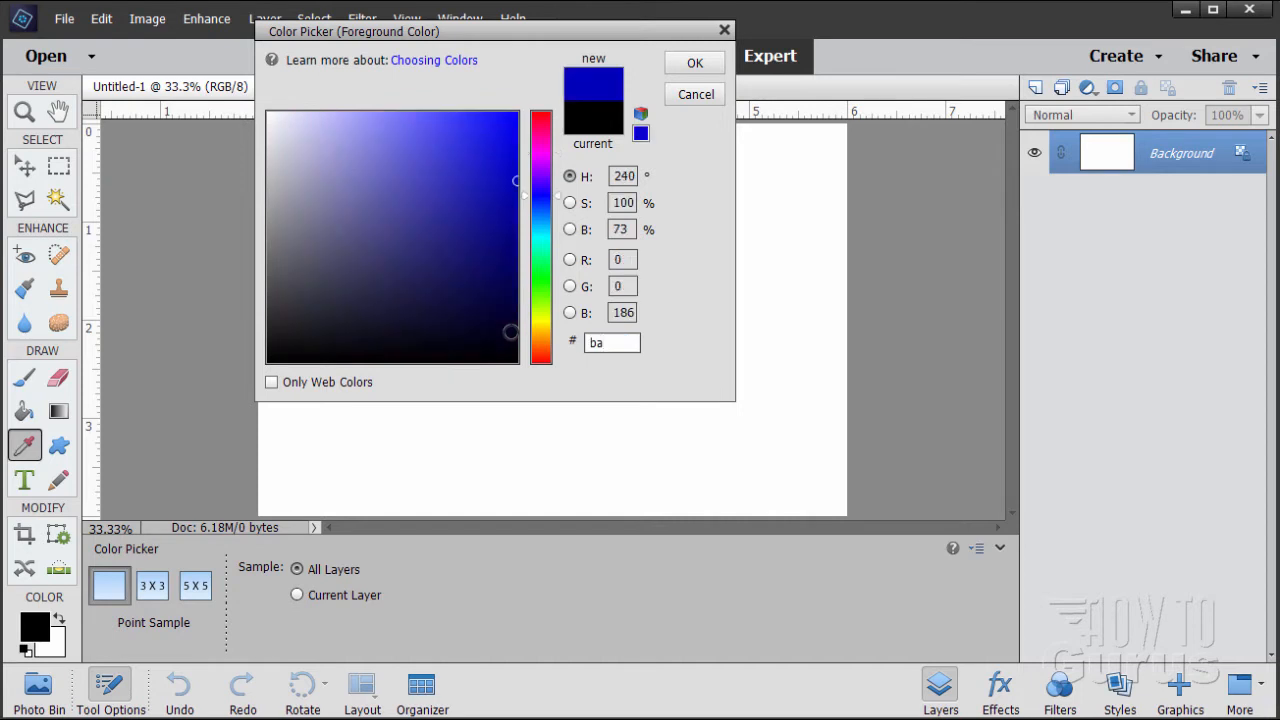
{"action": "type", "text": "63"}
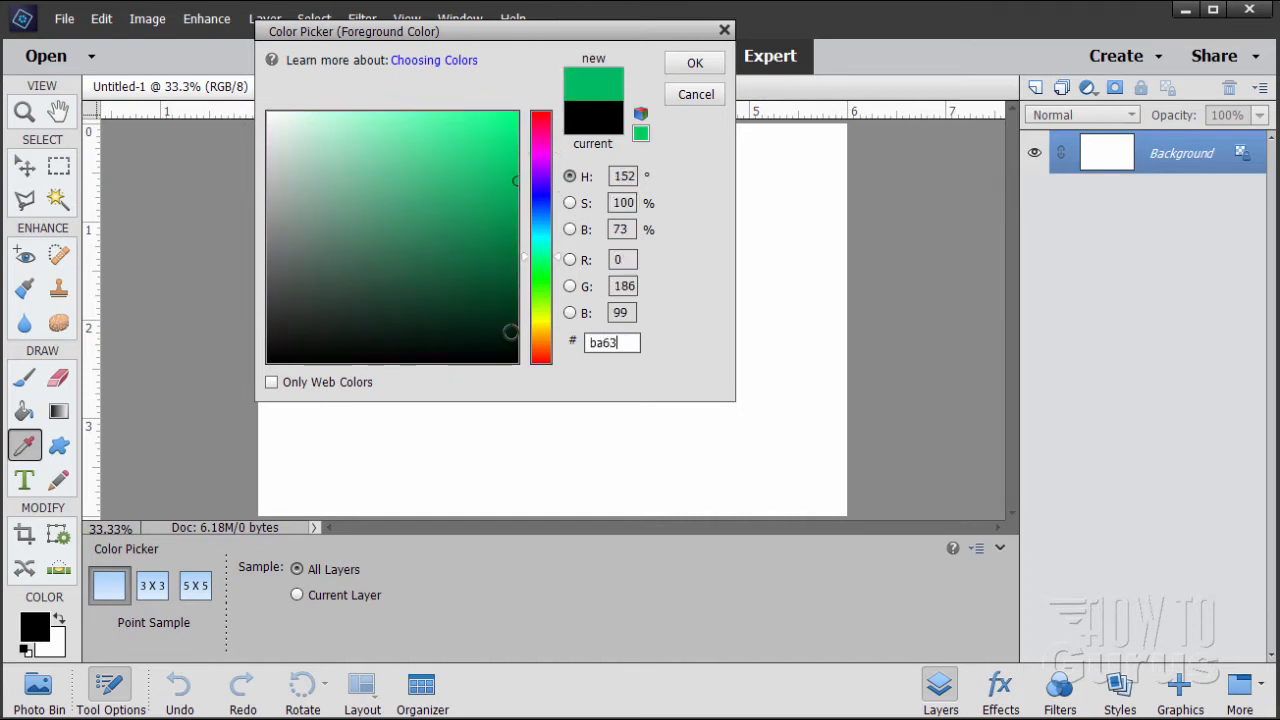
{"action": "type", "text": "d"}
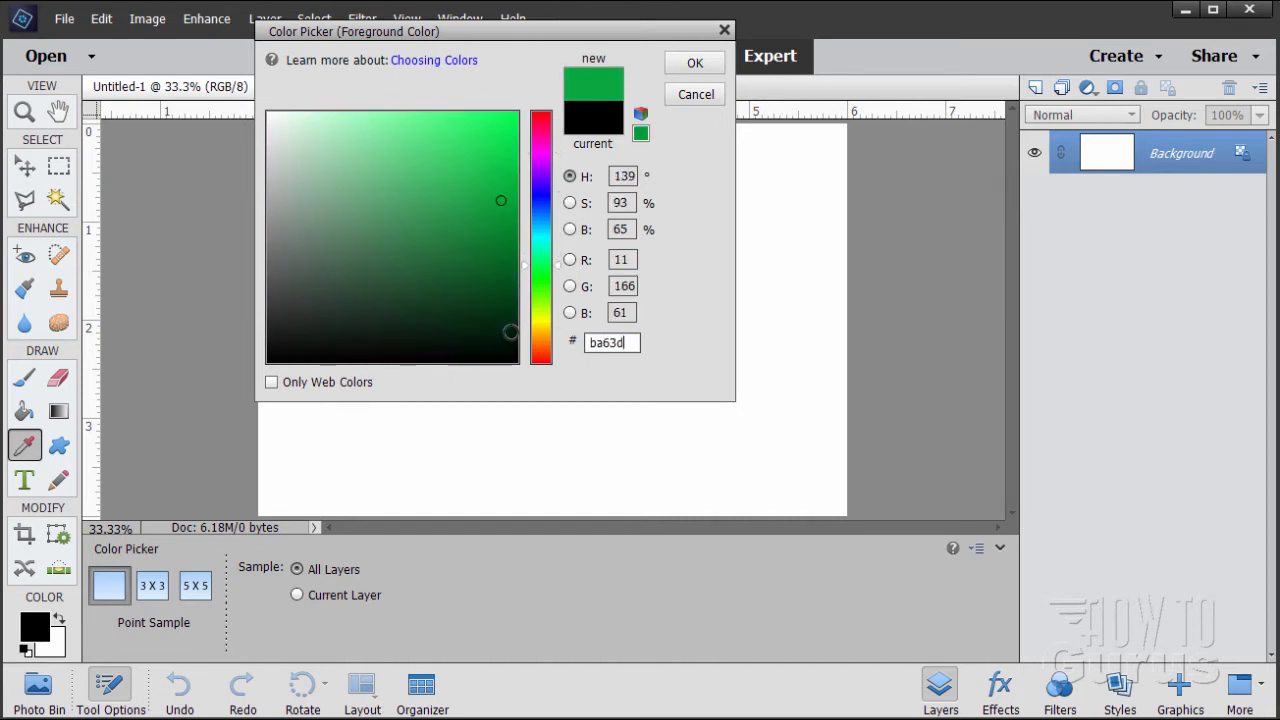
{"action": "type", "text": "7"}
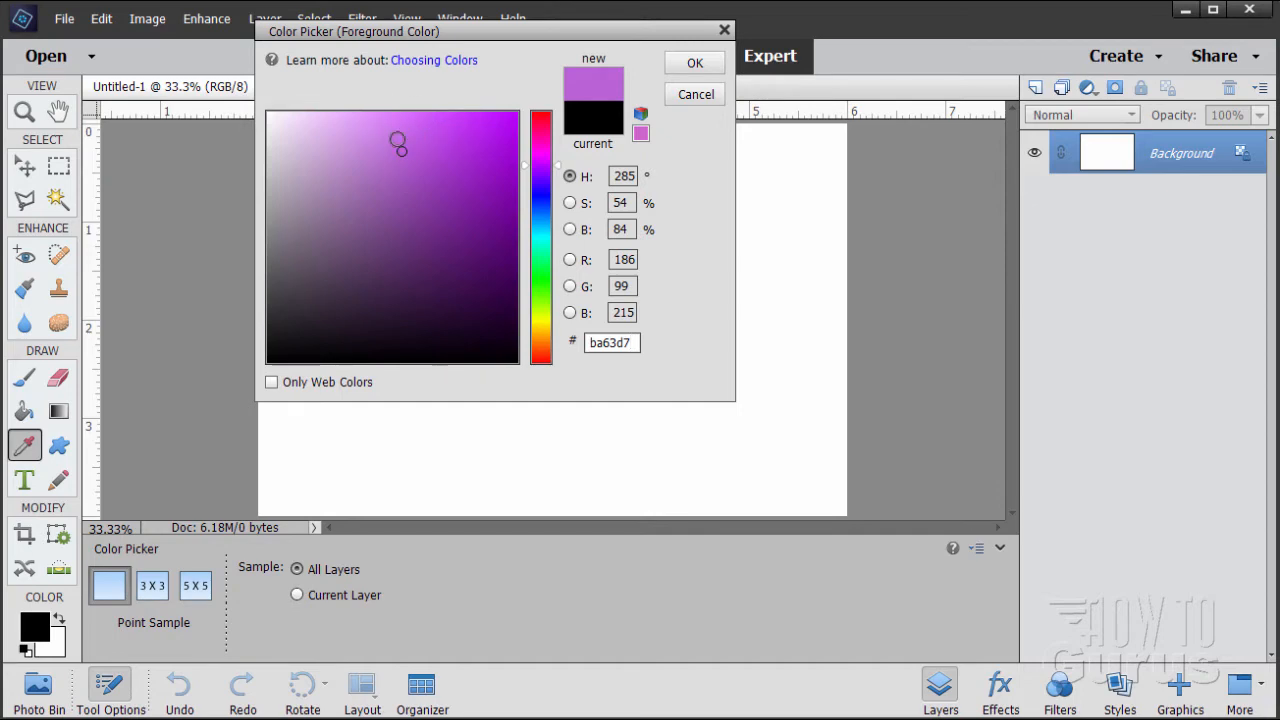
{"action": "left_click", "coordinate": [695, 62]}
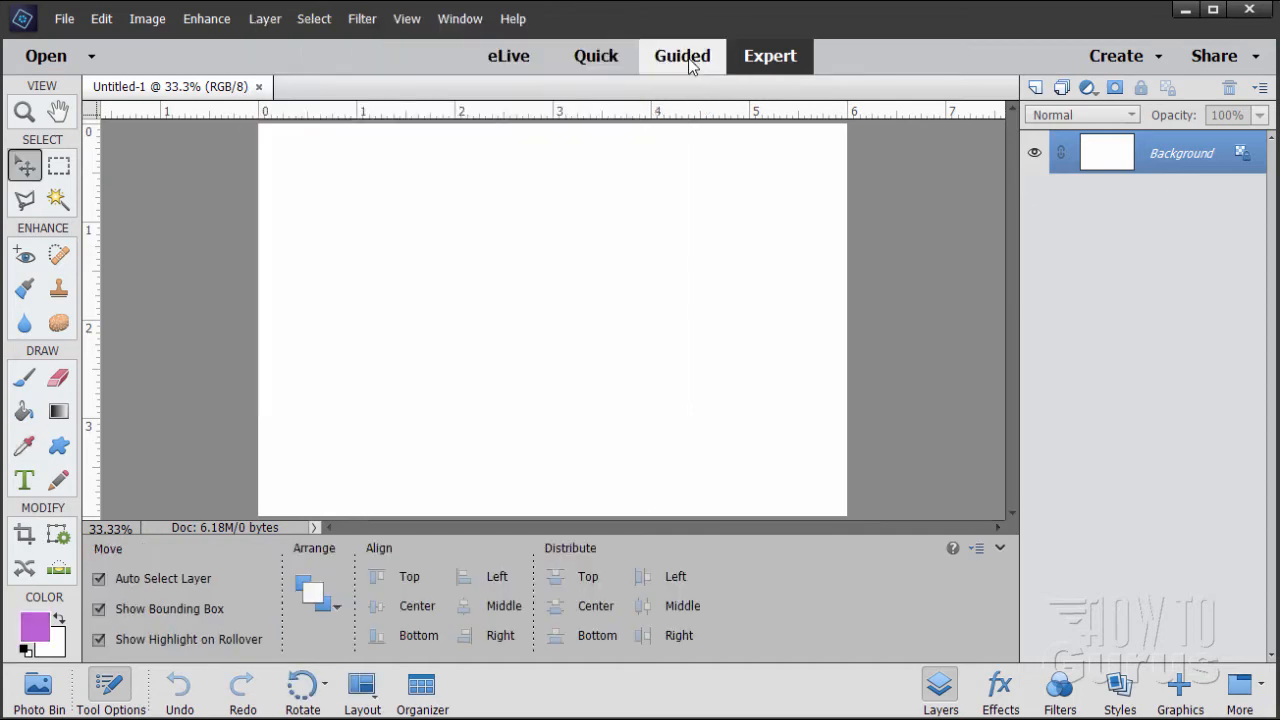
- Fill the blank canvas with the purple foreground color using the Paint Bucket, and reset the colors to default black and white
{"action": "left_click", "coordinate": [24, 411]}
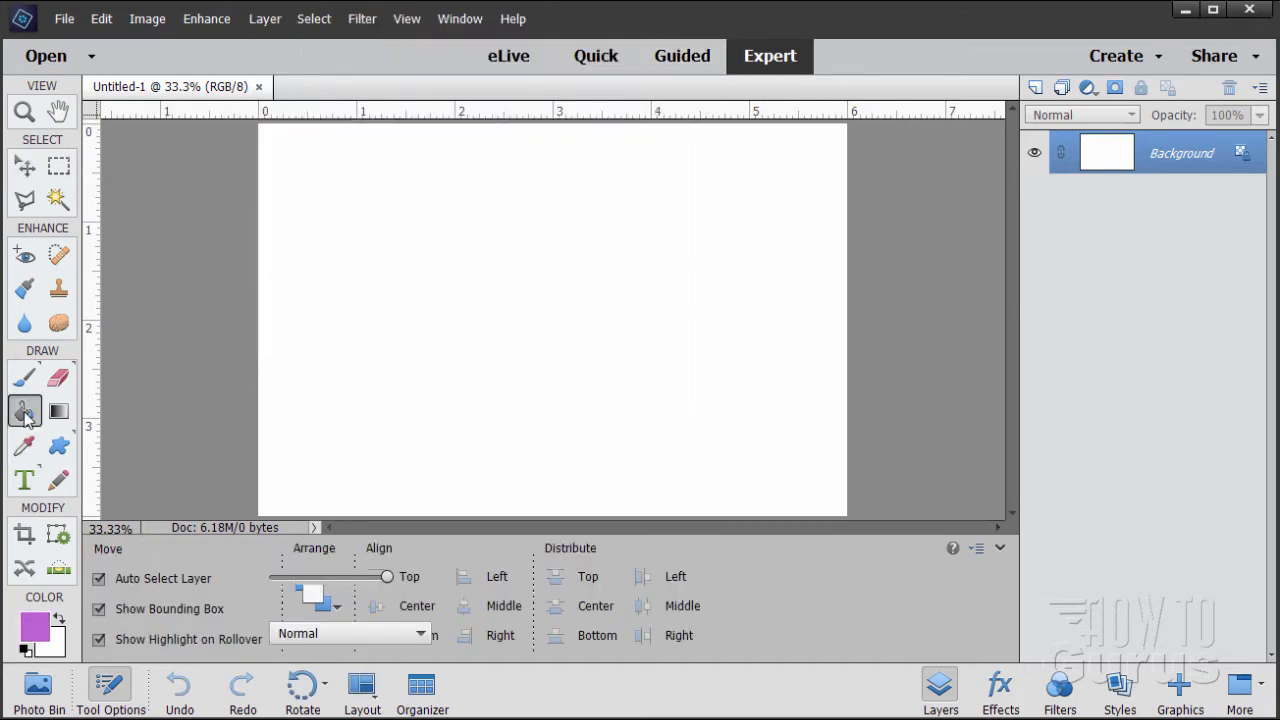
{"action": "left_click", "coordinate": [492, 300]}
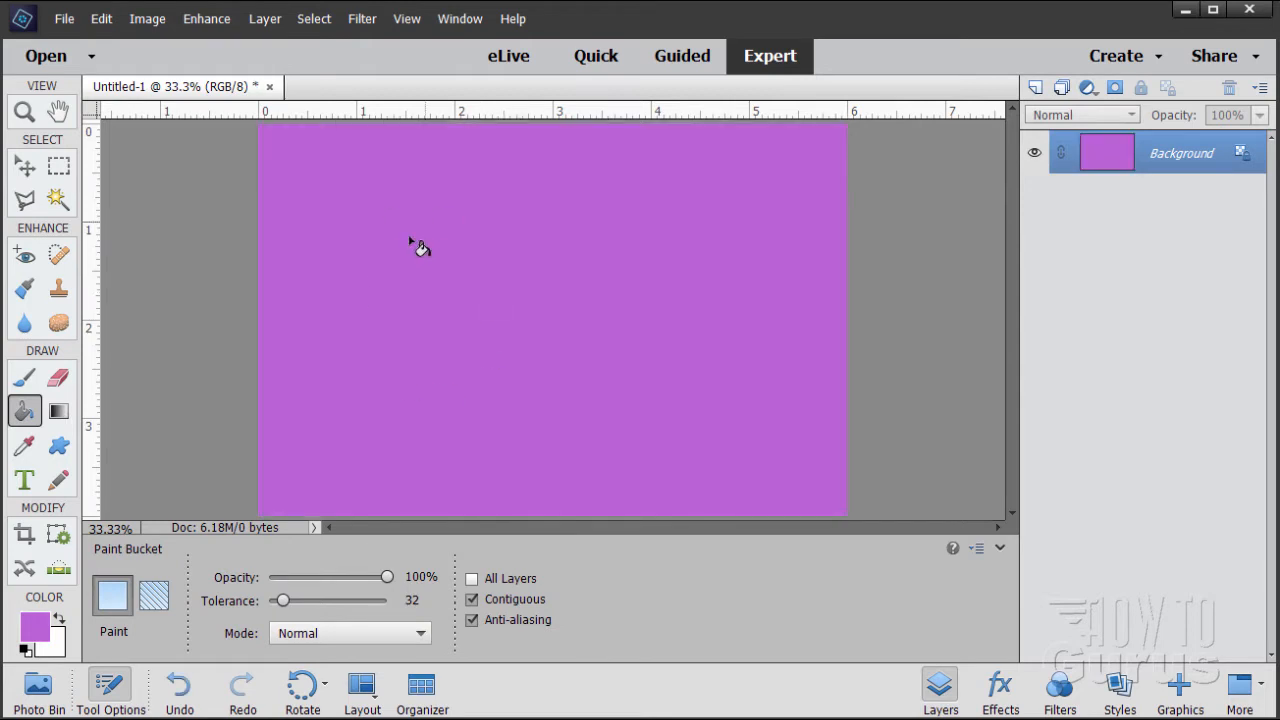
{"action": "left_click", "coordinate": [26, 166]}
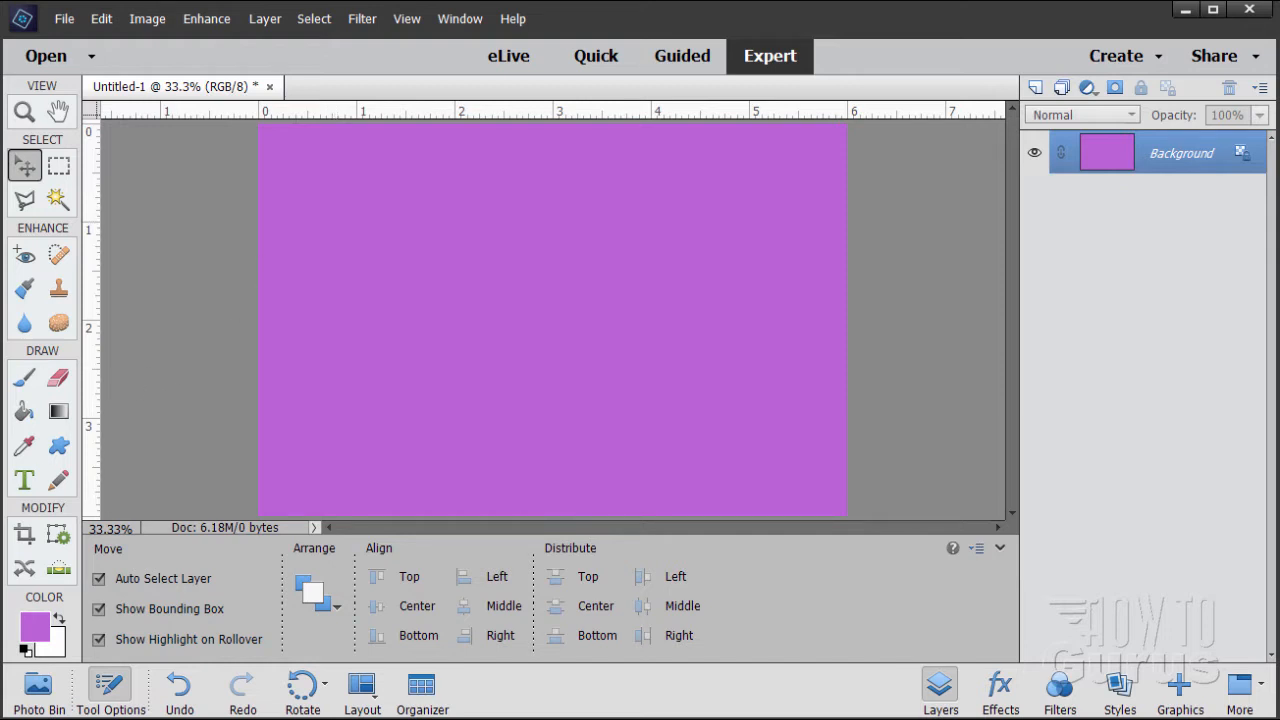
{"action": "left_click", "coordinate": [25, 650]}
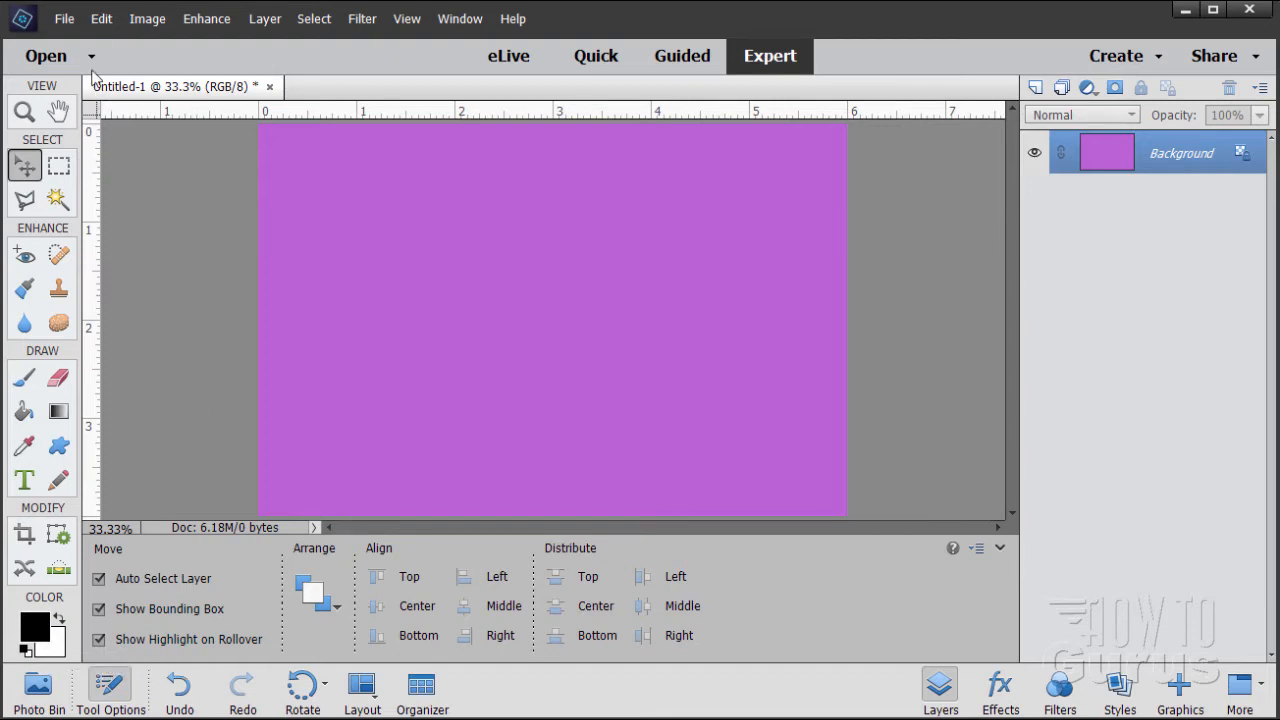
- Start a second blank document based on the Default Photoshop Elements Size document type
{"action": "left_click", "coordinate": [73, 22]}
{"action": "mouse_move", "coordinate": [91, 46]}
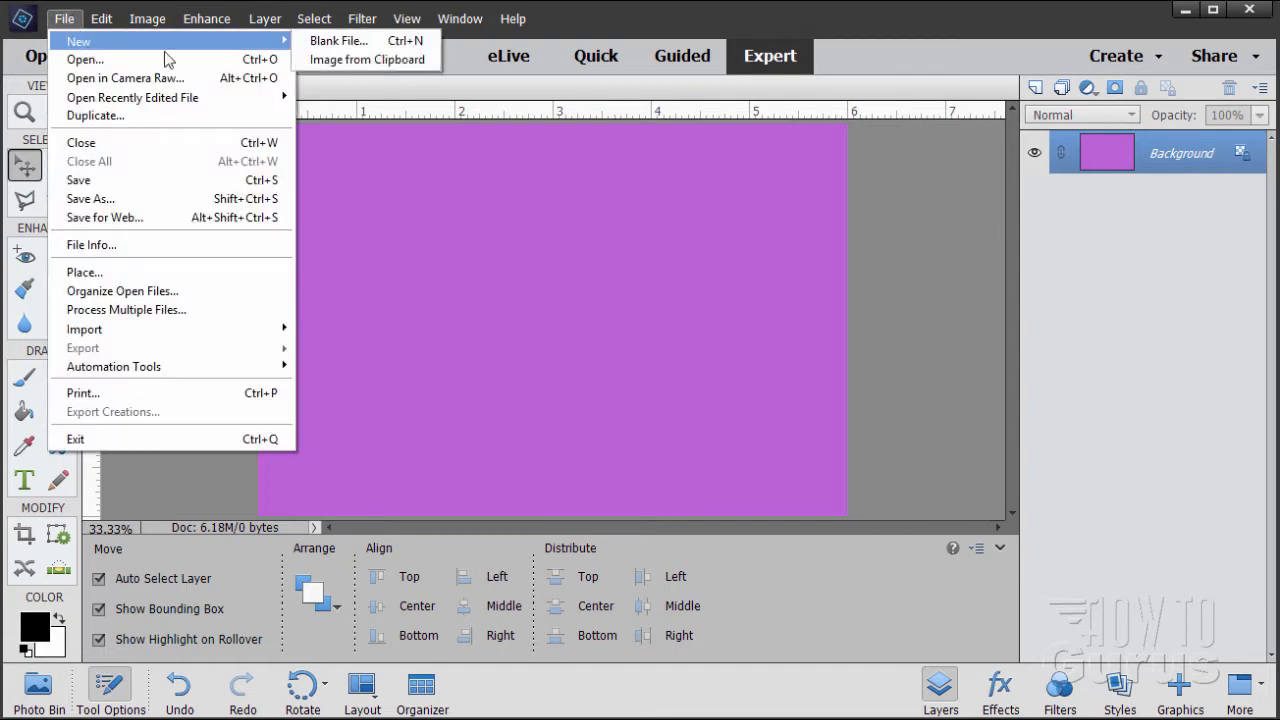
{"action": "left_click", "coordinate": [312, 44]}
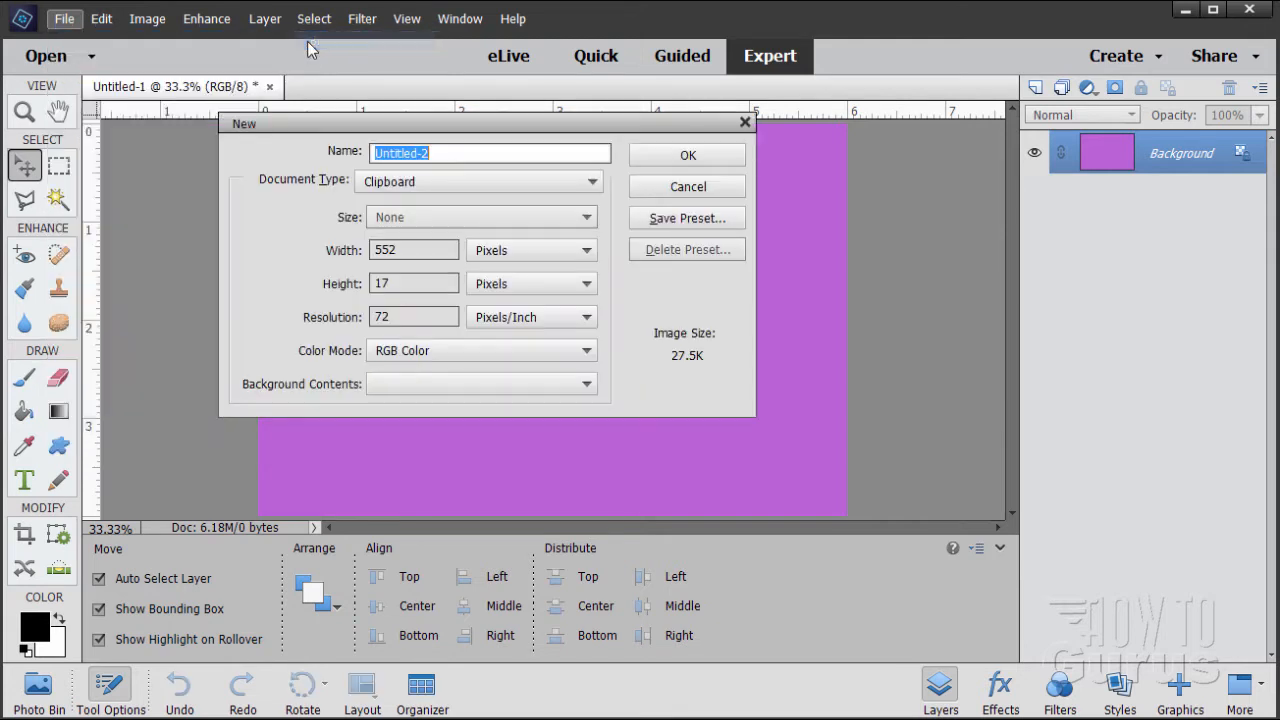
{"action": "left_click", "coordinate": [466, 182]}
{"action": "left_click", "coordinate": [445, 214]}
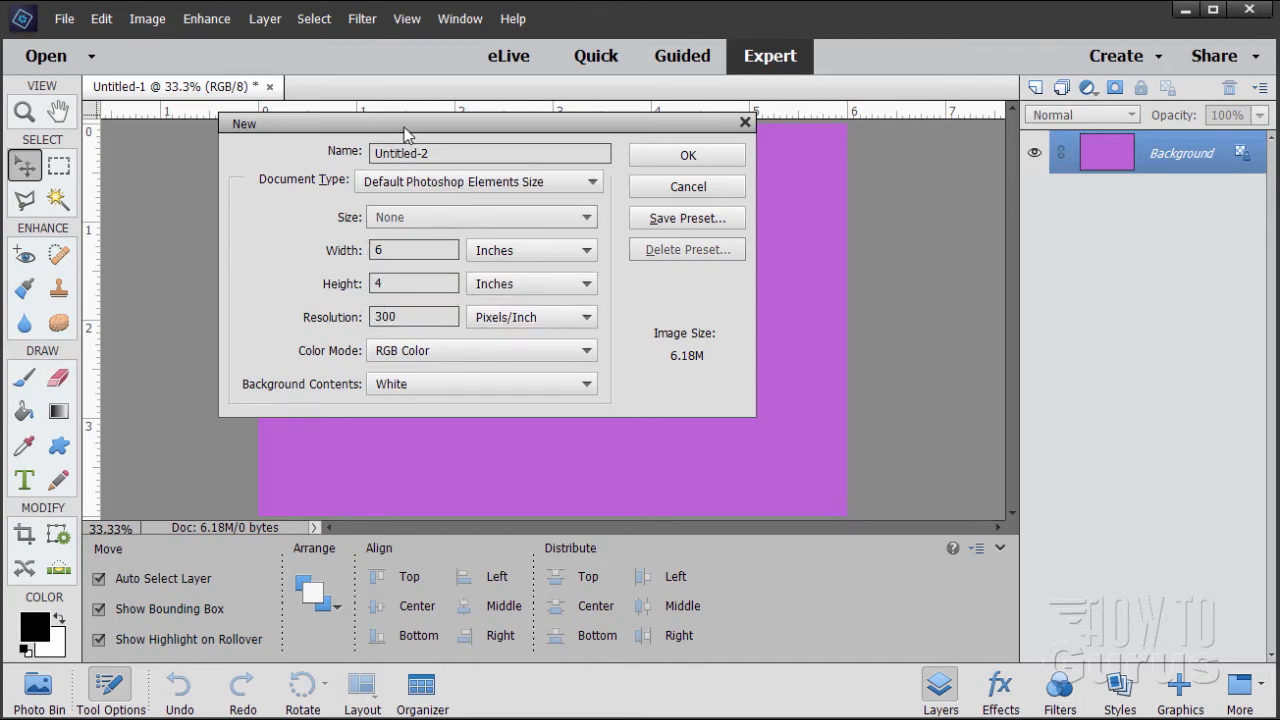
{"action": "left_click_drag", "start_coordinate": [406, 126], "coordinate": [720, 216]}
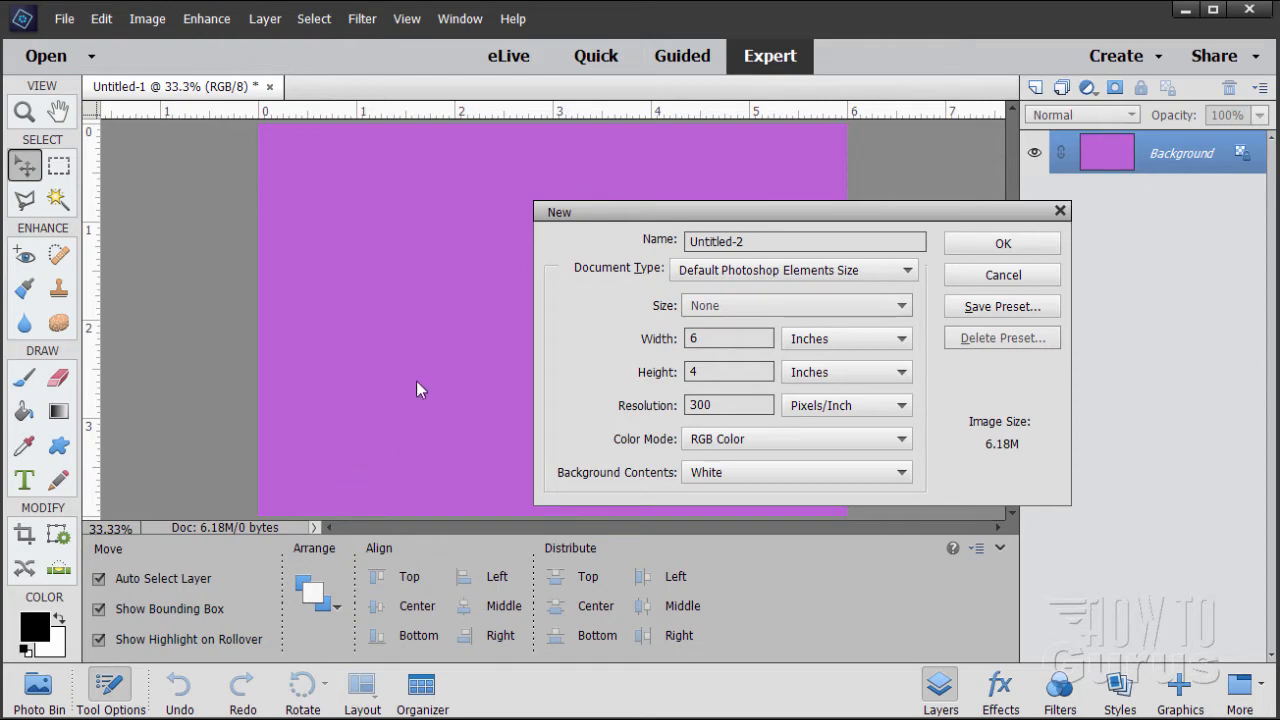
{"action": "left_click_drag", "start_coordinate": [605, 218], "coordinate": [436, 219]}
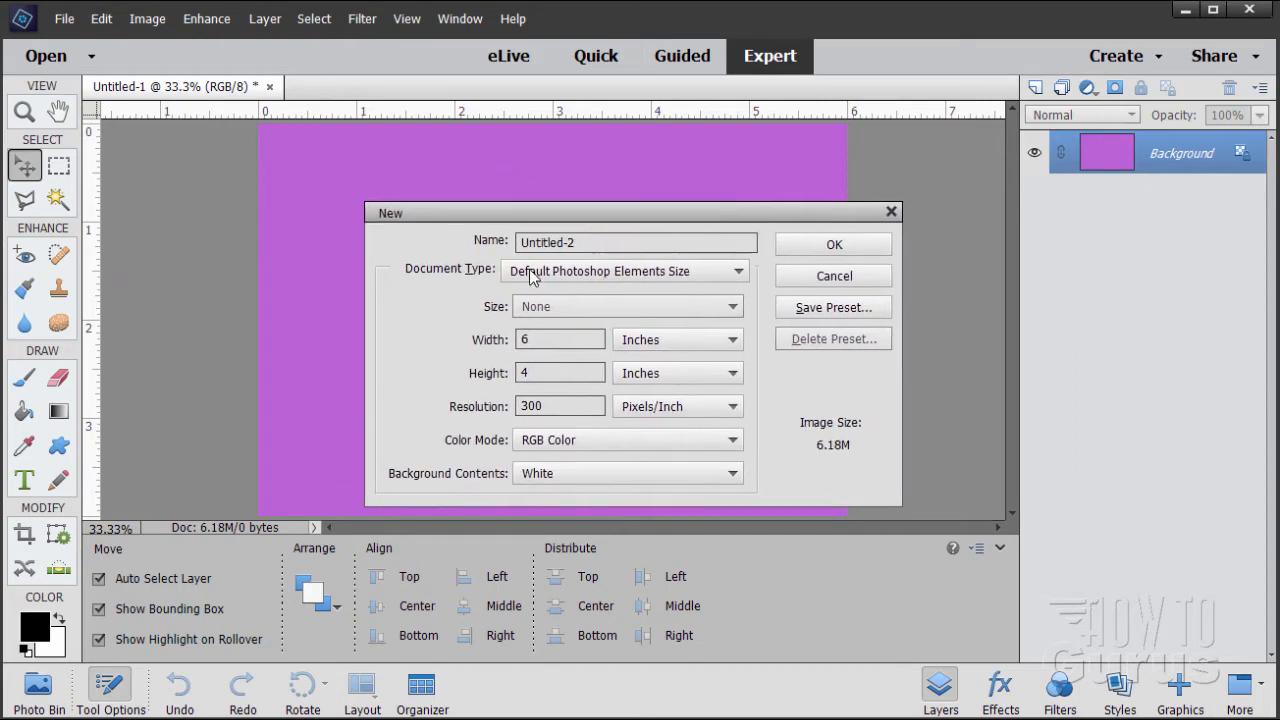
- Set the second document's width and height to 1 inch, create it, and float its window over the purple image
{"action": "left_click", "coordinate": [563, 338]}
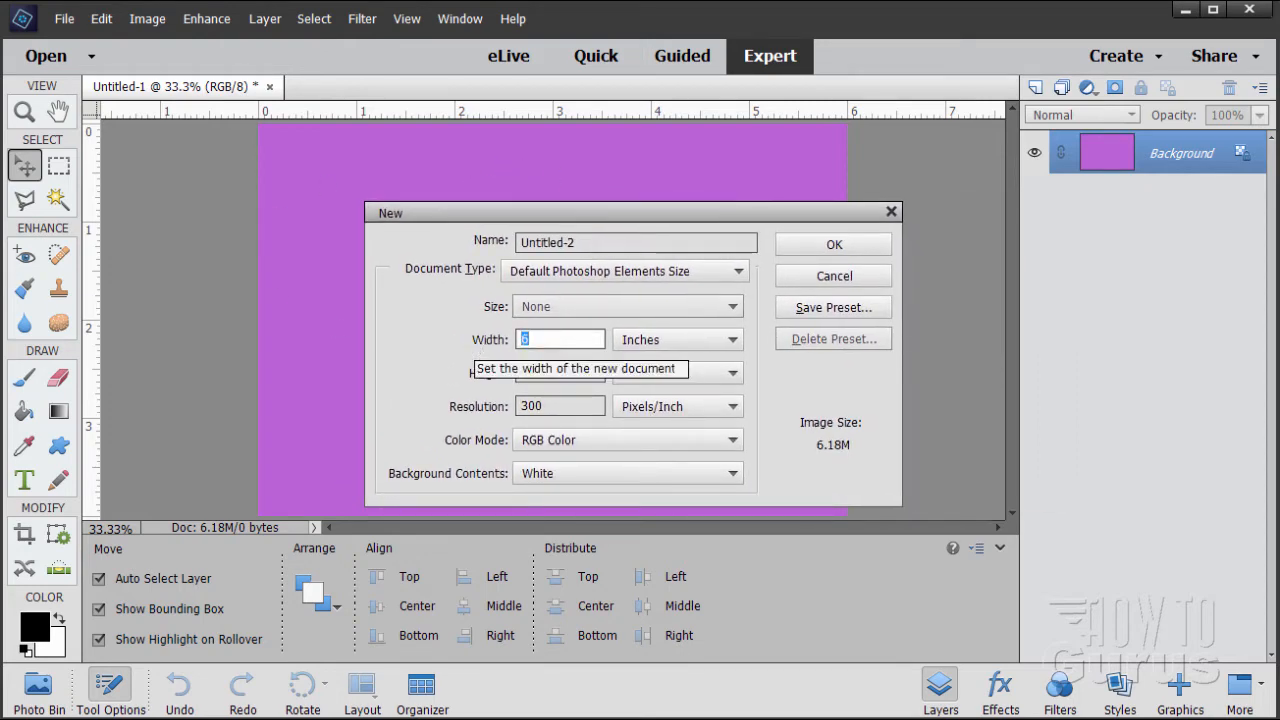
{"action": "type", "text": "1"}
{"action": "left_click_drag", "start_coordinate": [560, 372], "coordinate": [505, 382]}
{"action": "type", "text": "1"}
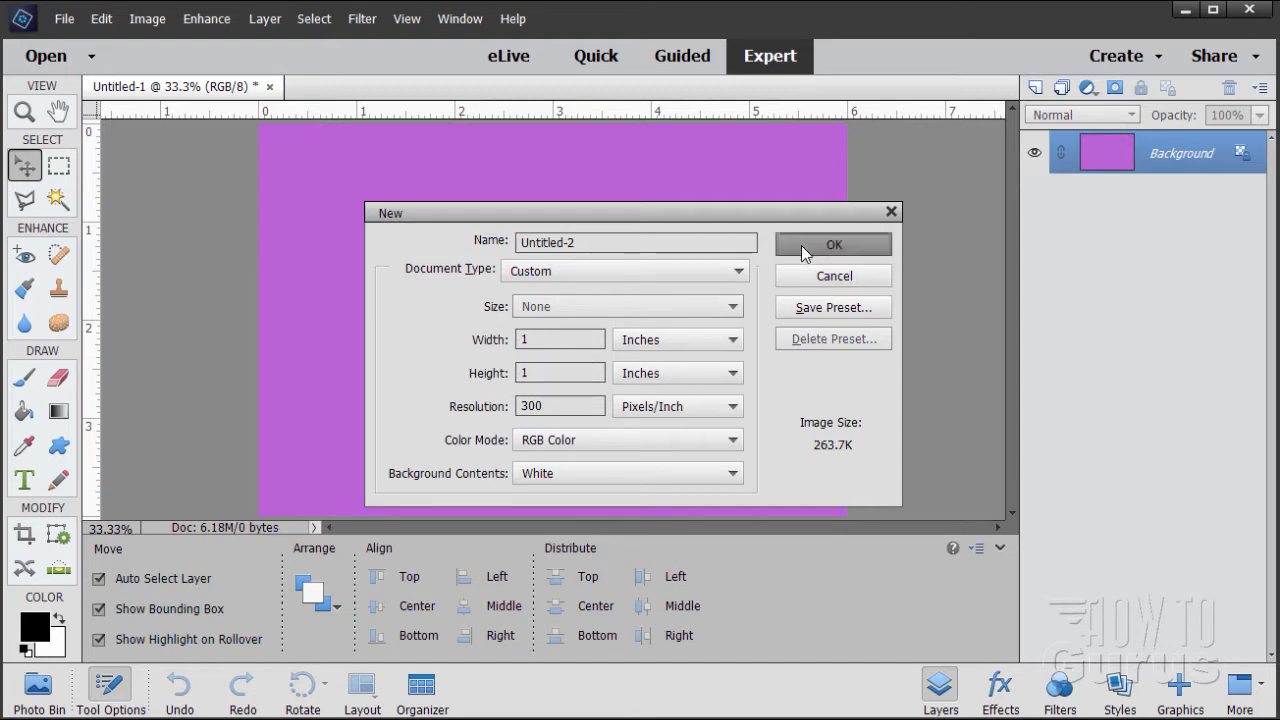
{"action": "left_click", "coordinate": [834, 244]}
{"action": "left_click_drag", "start_coordinate": [222, 122], "coordinate": [484, 168]}
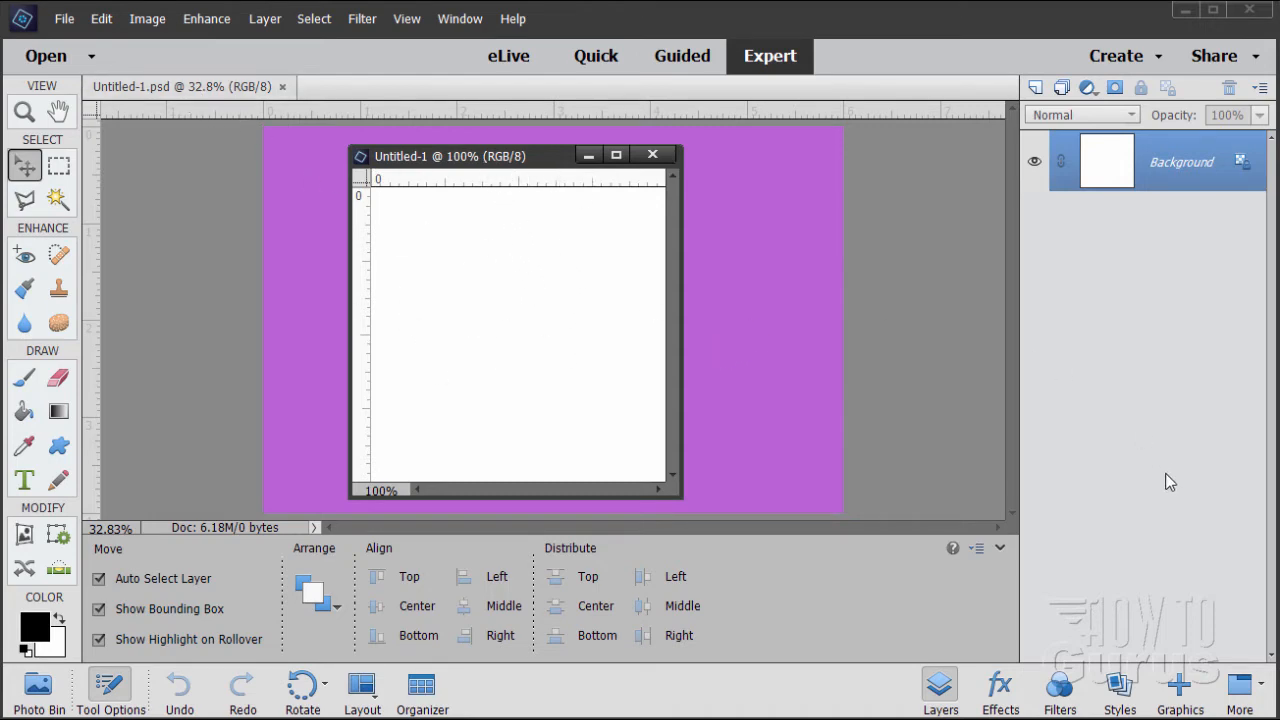
- Add the black walking cat graphic from the Shapes collection to the small square document
{"action": "left_click", "coordinate": [1180, 688]}
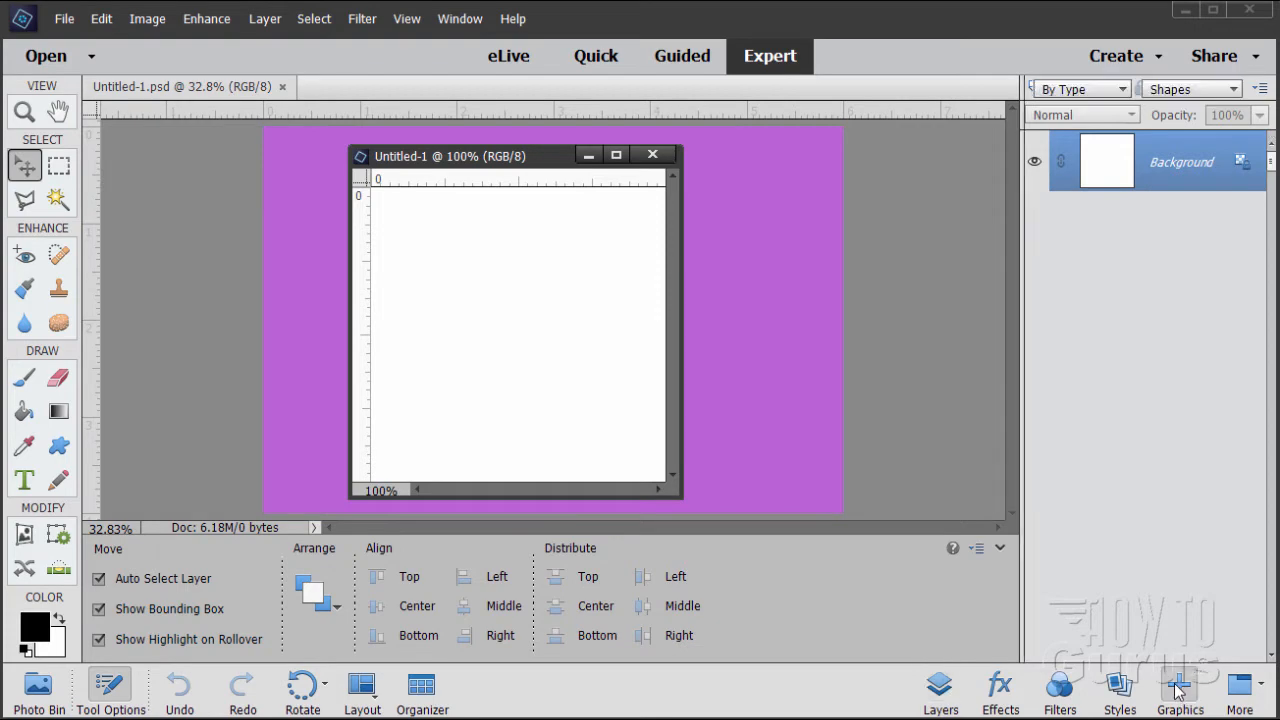
{"action": "left_click", "coordinate": [1178, 92]}
{"action": "left_click", "coordinate": [1163, 152]}
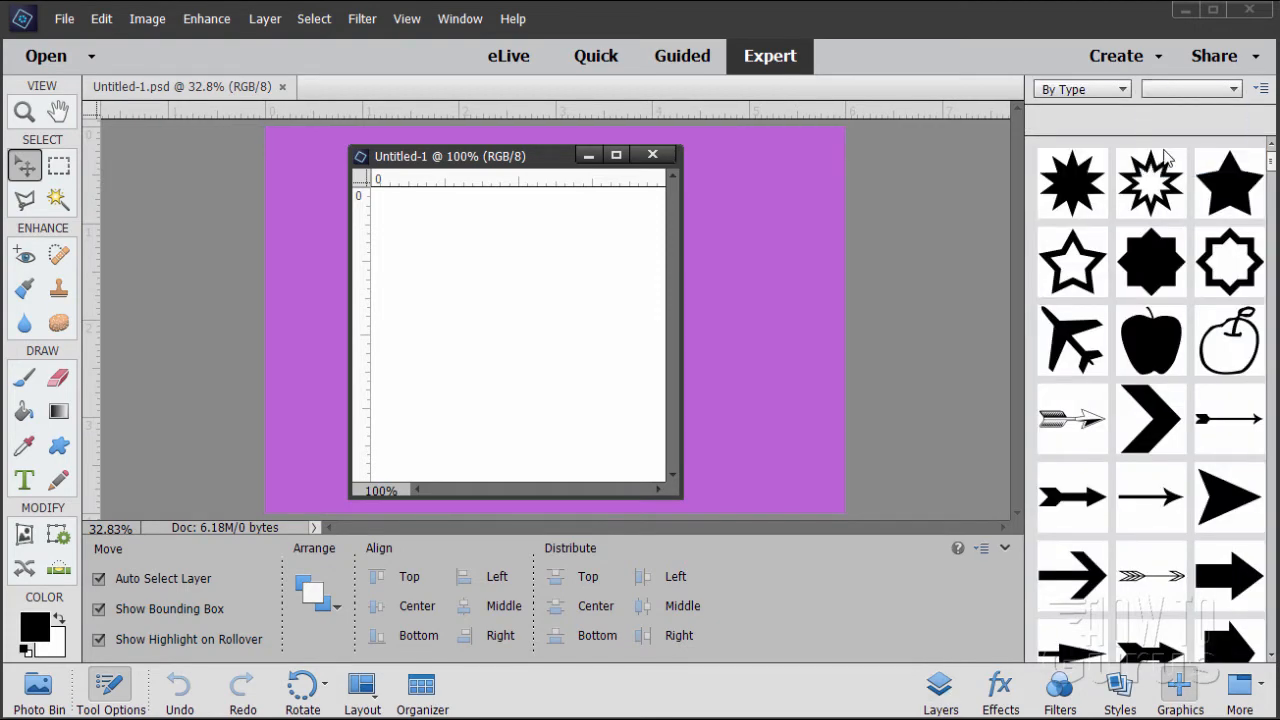
{"action": "scroll", "coordinate": [1146, 313], "scroll_direction": "down", "scroll_amount": 4}
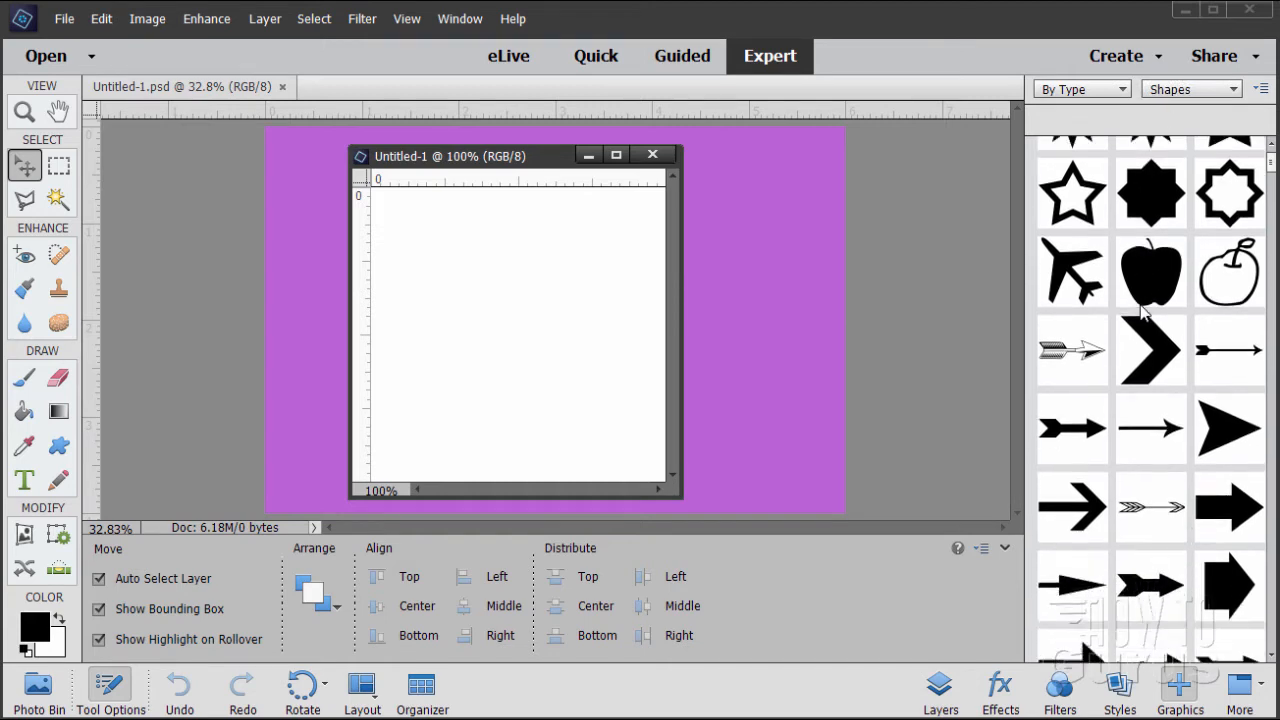
{"action": "scroll", "coordinate": [1146, 313], "scroll_direction": "down", "scroll_amount": 10}
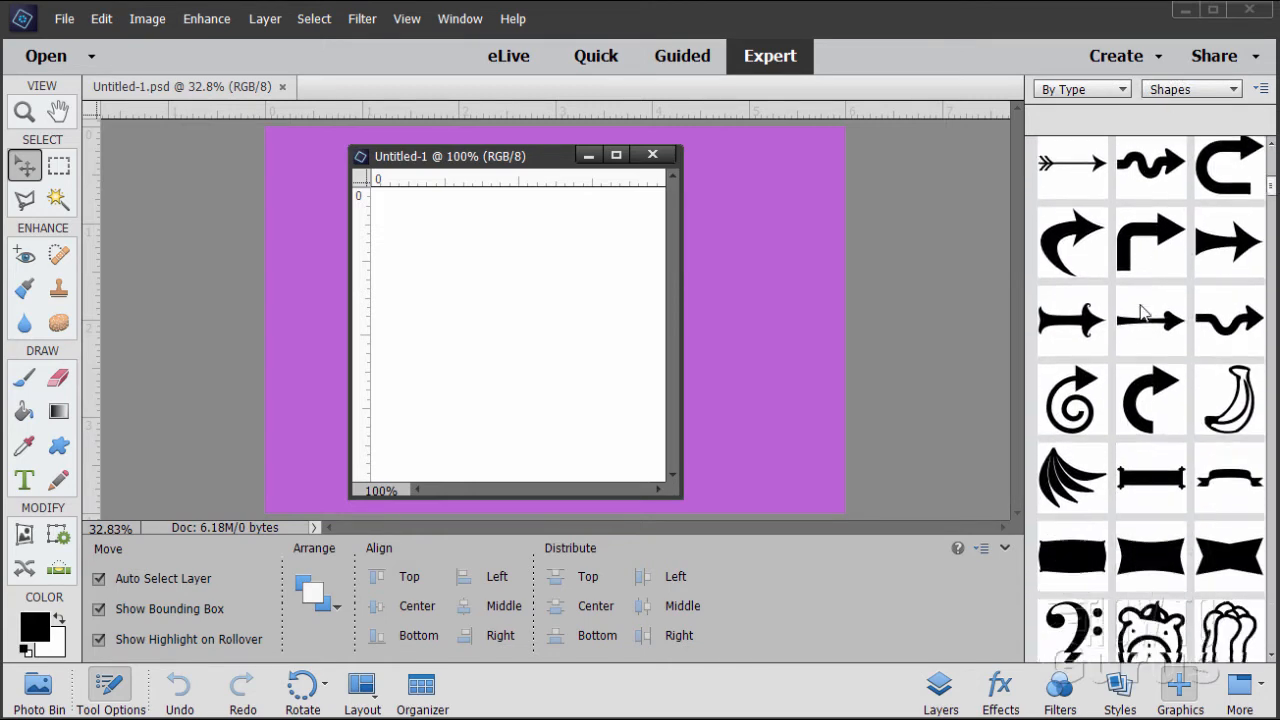
{"action": "scroll", "coordinate": [1146, 313], "scroll_direction": "down", "scroll_amount": 10}
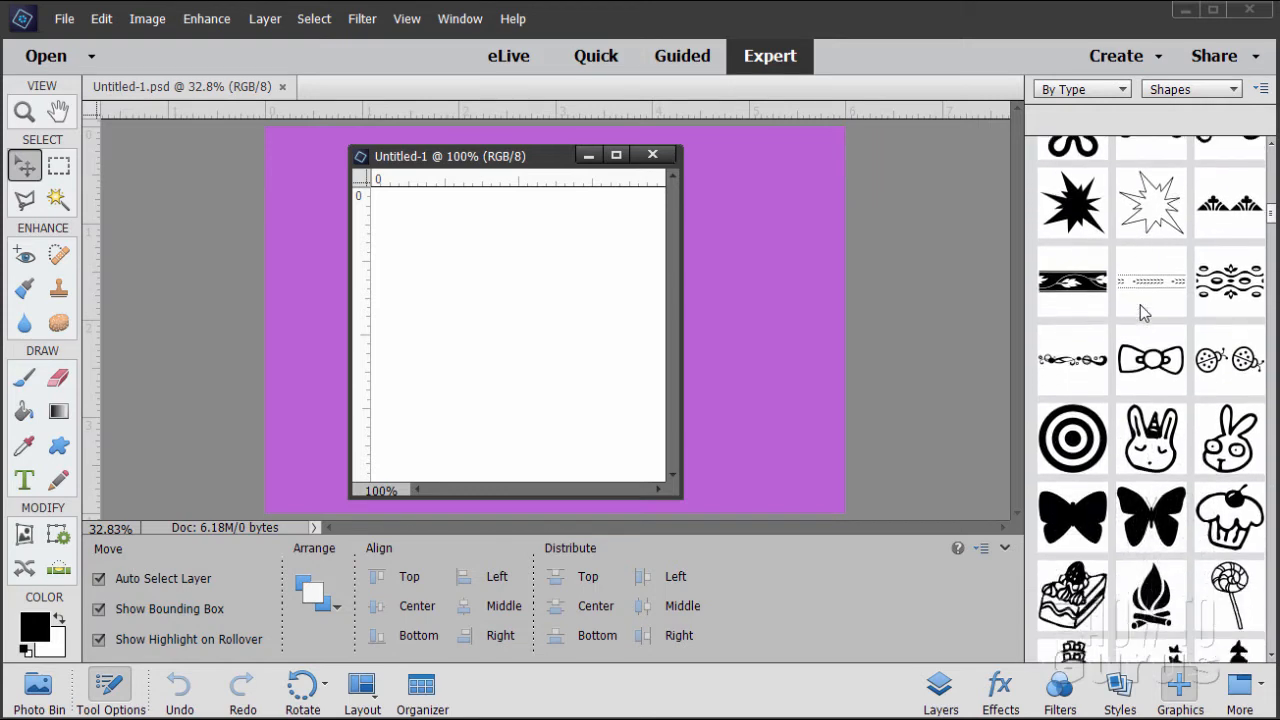
{"action": "scroll", "coordinate": [1146, 313], "scroll_direction": "down", "scroll_amount": 1}
{"action": "double_click", "coordinate": [1160, 465]}
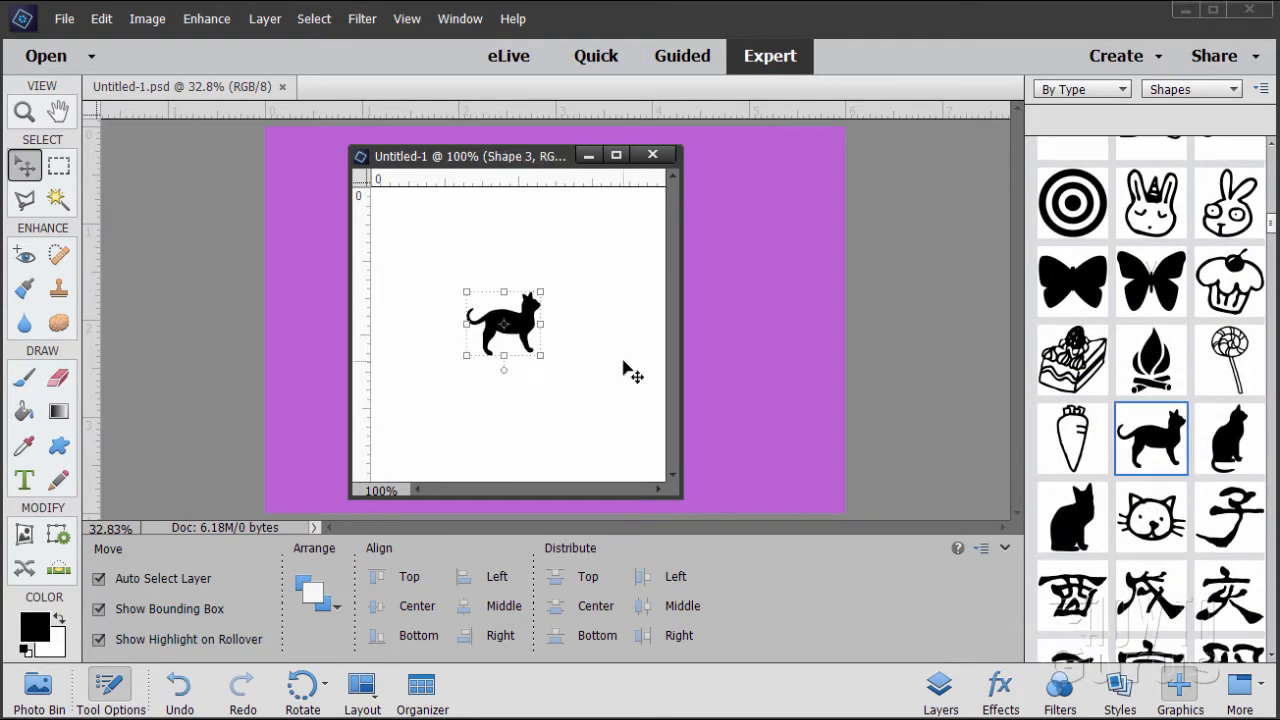
- Enlarge the cat proportionally to about 342% and center it in the square document, then hide the white Background layer
{"action": "left_click_drag", "start_coordinate": [466, 291], "coordinate": [398, 232]}
{"action": "left_click_drag", "start_coordinate": [540, 355], "coordinate": [639, 440]}
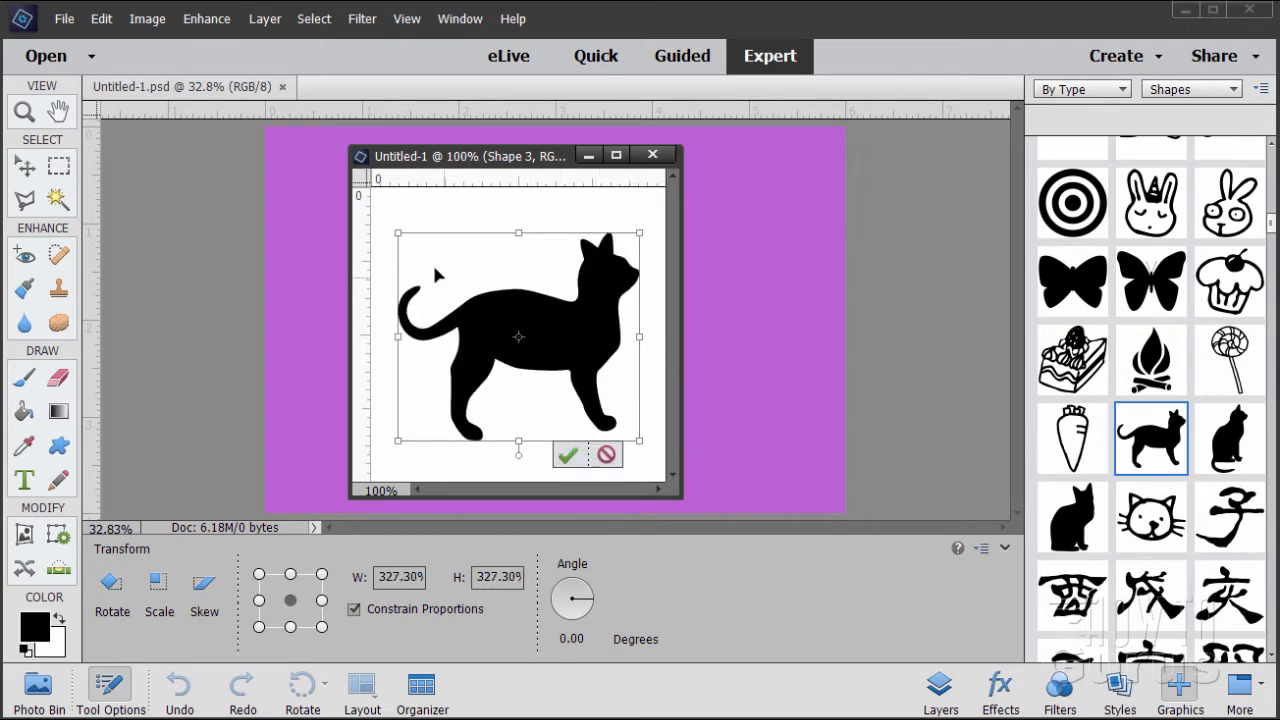
{"action": "left_click_drag", "start_coordinate": [399, 233], "coordinate": [387, 224]}
{"action": "mouse_move", "coordinate": [525, 347]}
{"action": "left_mouse_down"}
{"action": "mouse_move", "coordinate": [510, 348]}
{"action": "mouse_move", "coordinate": [523, 350]}
{"action": "mouse_move", "coordinate": [511, 349]}
{"action": "mouse_move", "coordinate": [516, 362]}
{"action": "left_mouse_up"}
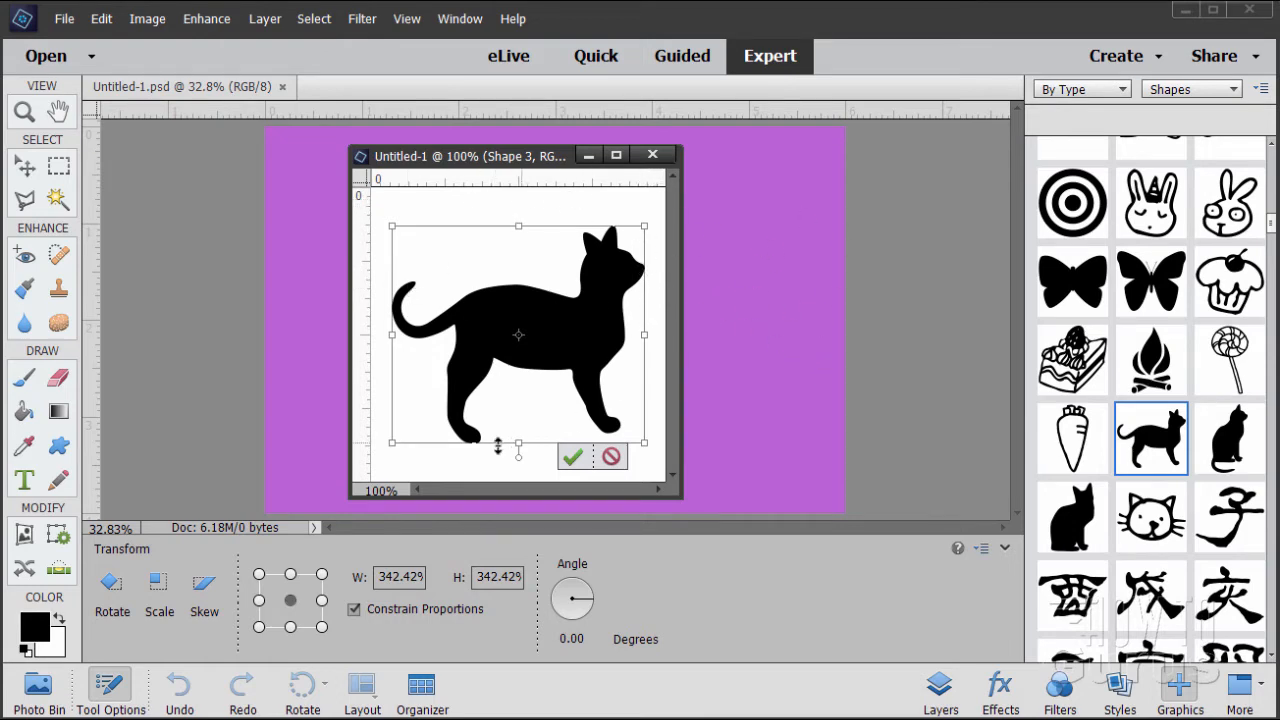
{"action": "left_click", "coordinate": [572, 457]}
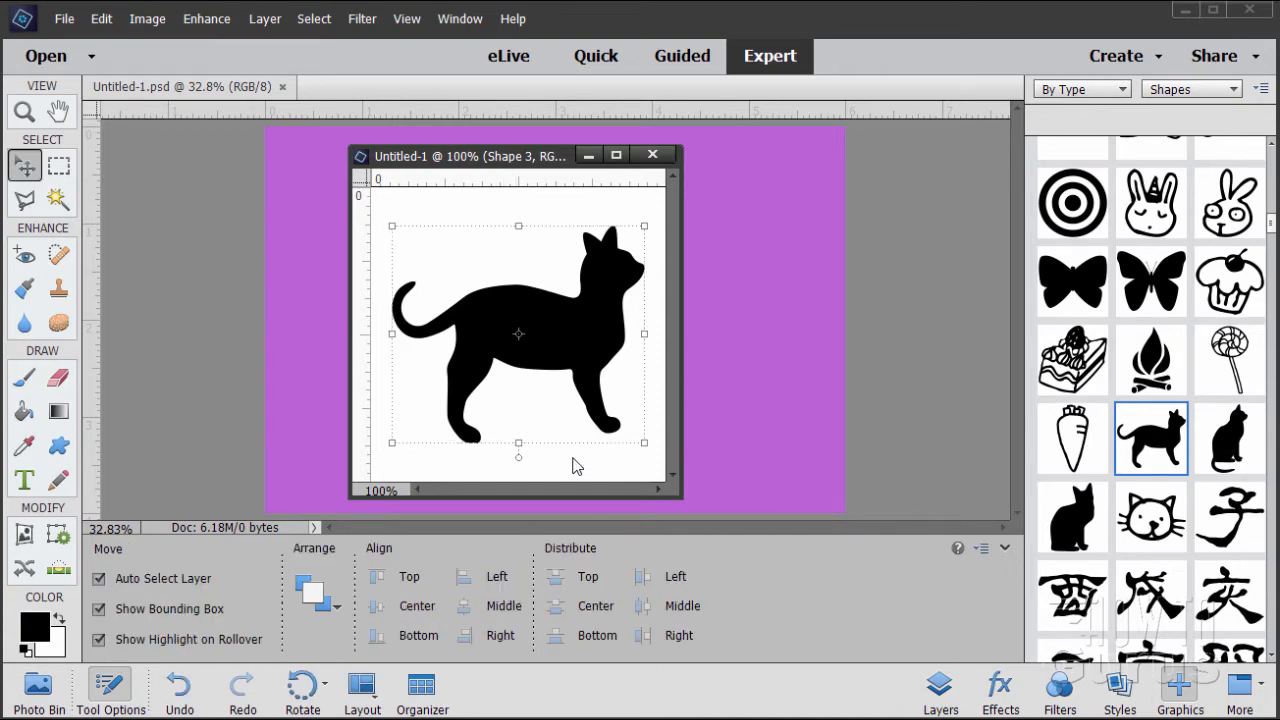
{"action": "left_click", "coordinate": [945, 684]}
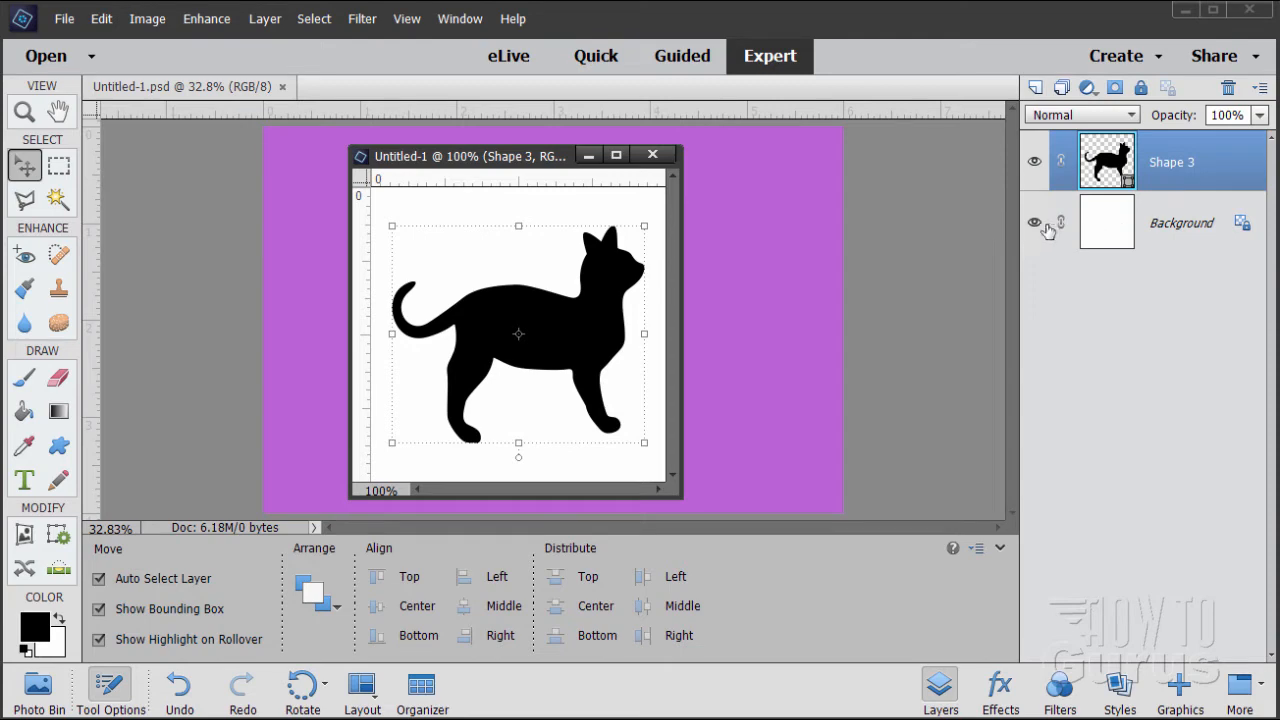
{"action": "left_click", "coordinate": [1036, 223]}
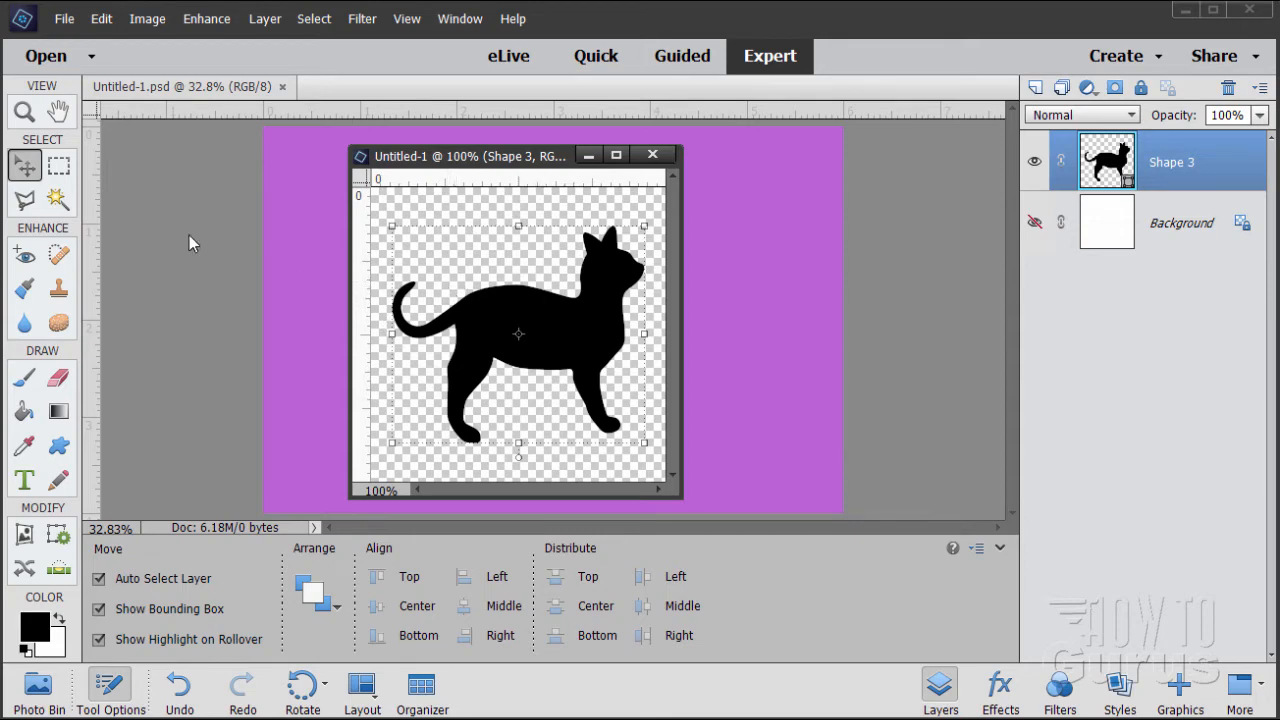
- Define the cat on transparency as a pattern named Black Cat 2, and close the small document without saving it
{"action": "left_click", "coordinate": [101, 18]}
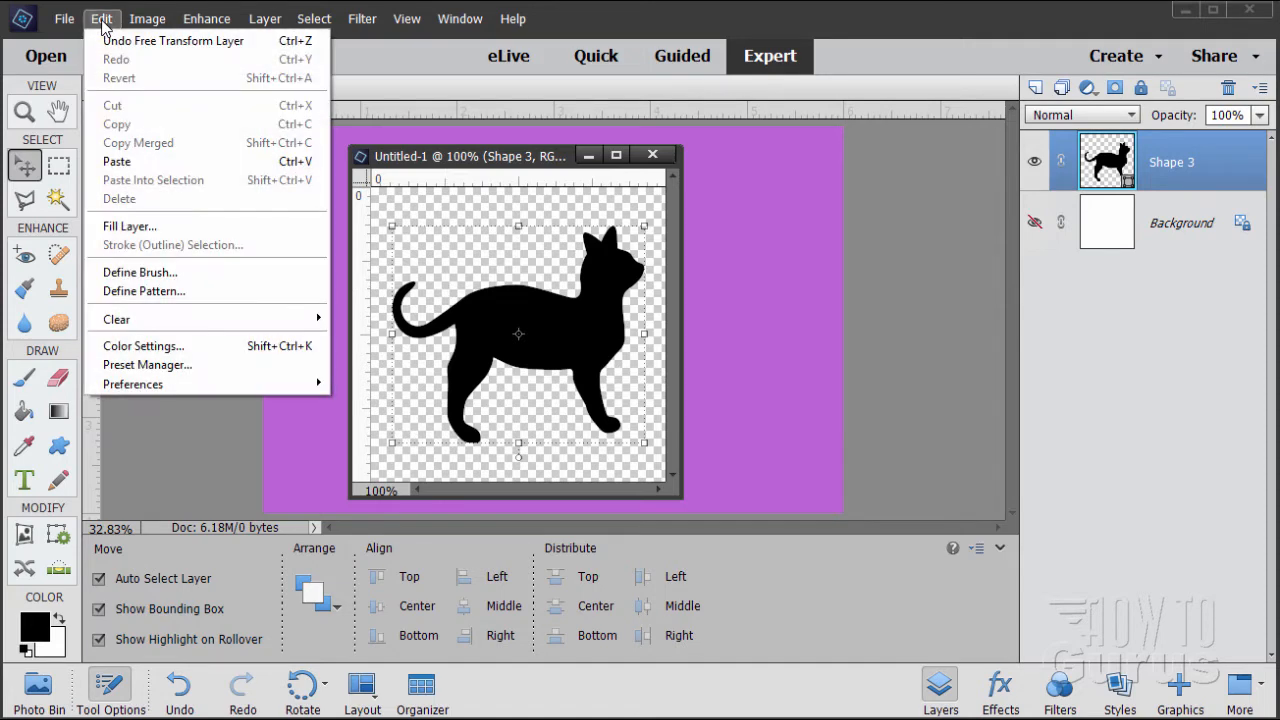
{"action": "left_click", "coordinate": [148, 291]}
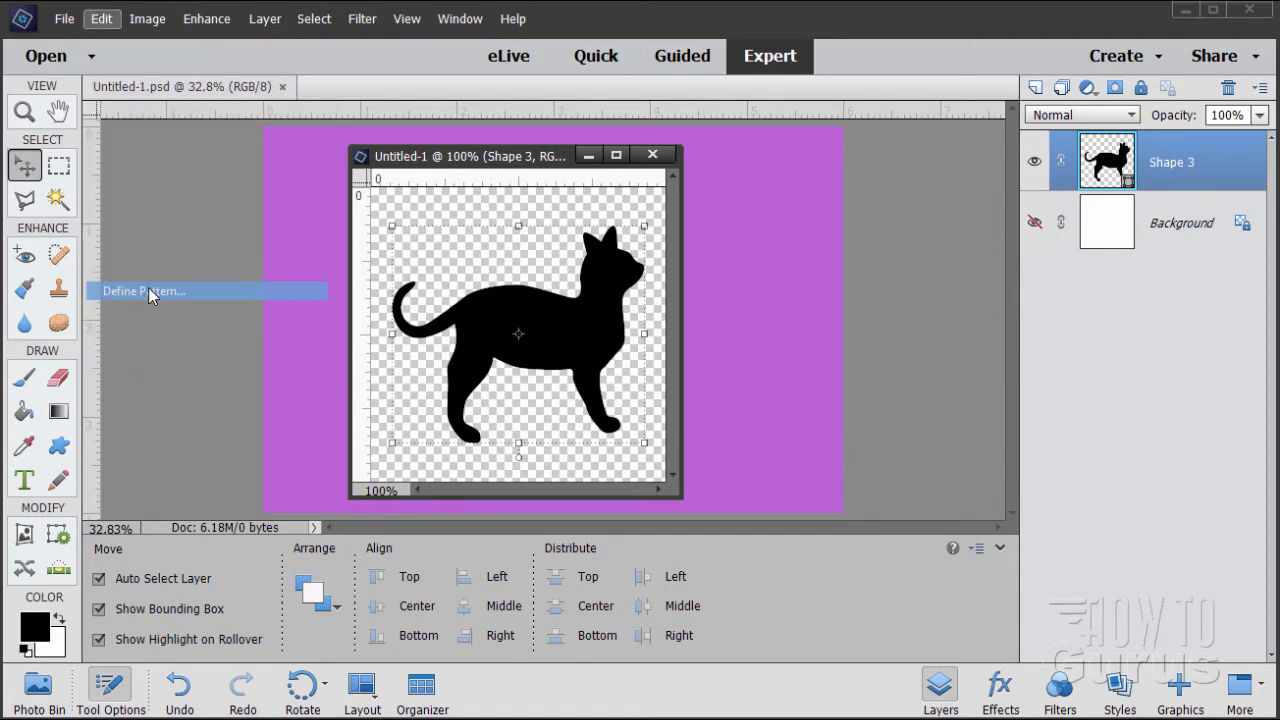
{"action": "left_click_drag", "start_coordinate": [452, 205], "coordinate": [325, 217]}
{"action": "type", "text": "Black Cat 2"}
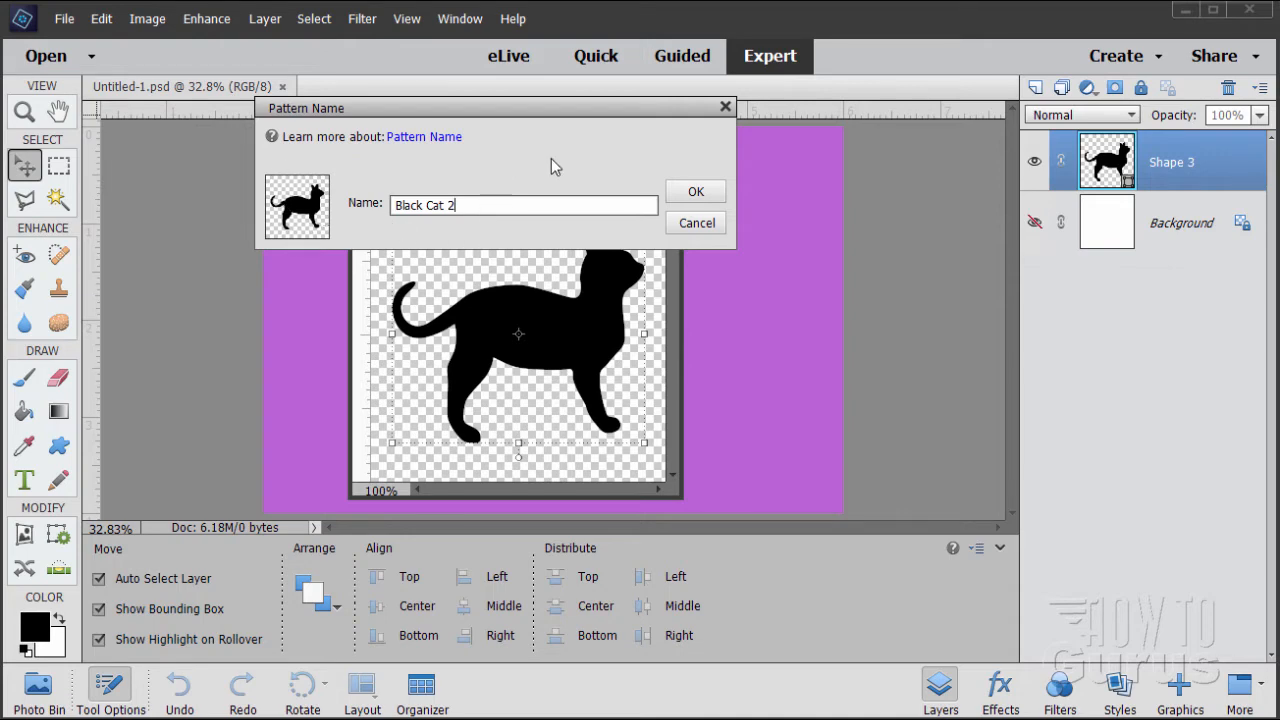
{"action": "left_click", "coordinate": [693, 194]}
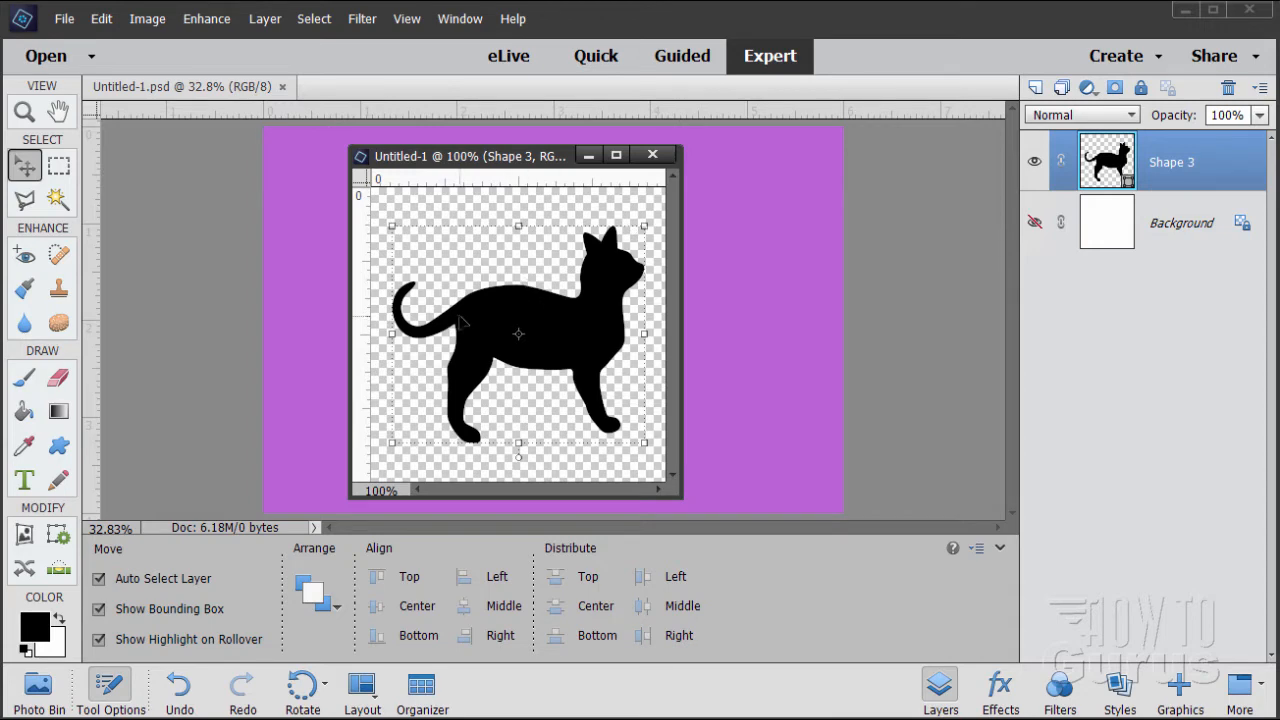
{"action": "left_click", "coordinate": [652, 154]}
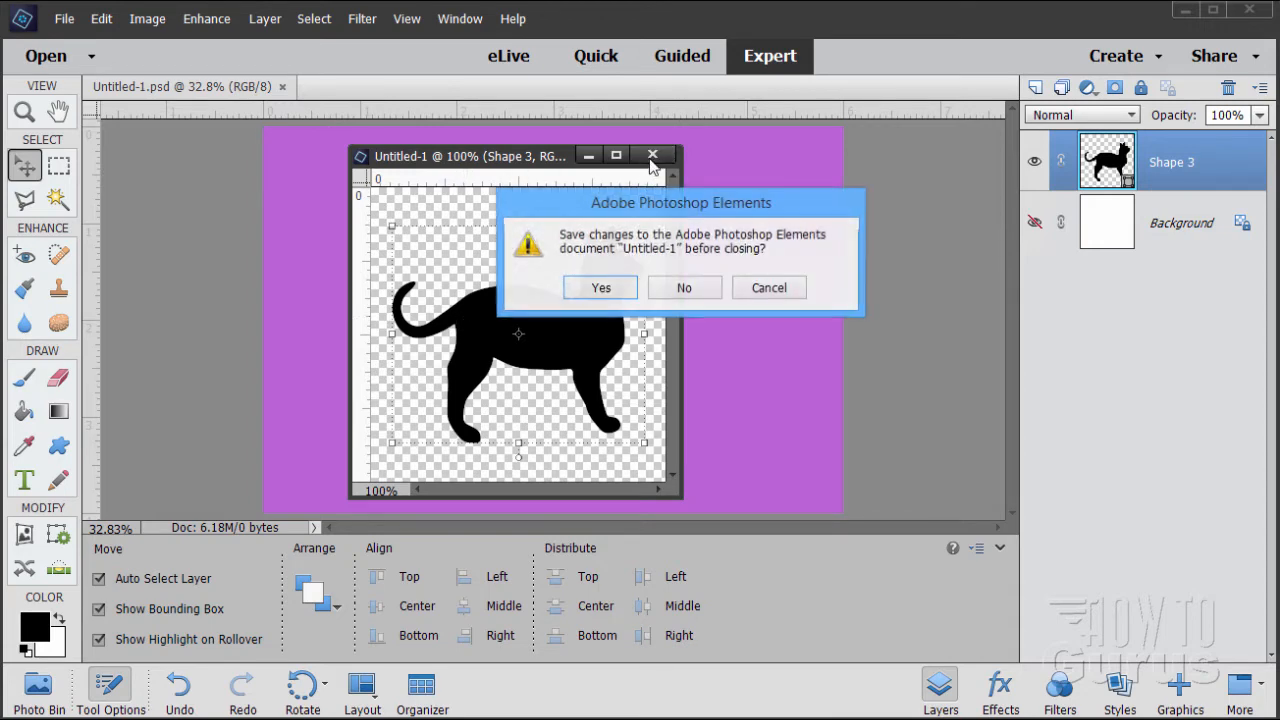
{"action": "left_click", "coordinate": [688, 288]}
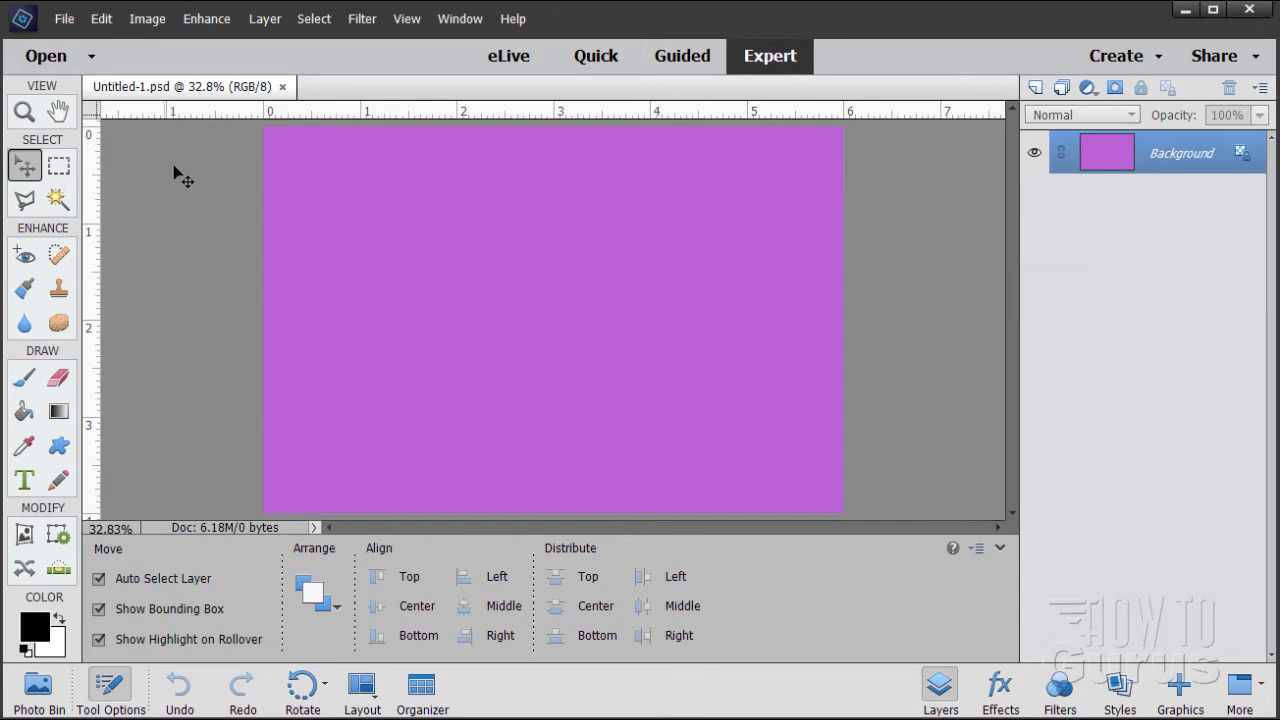
- Fill the purple background with the newly defined Black Cat 2 pattern using the Paint Bucket in Pattern mode
{"action": "left_click", "coordinate": [24, 418]}
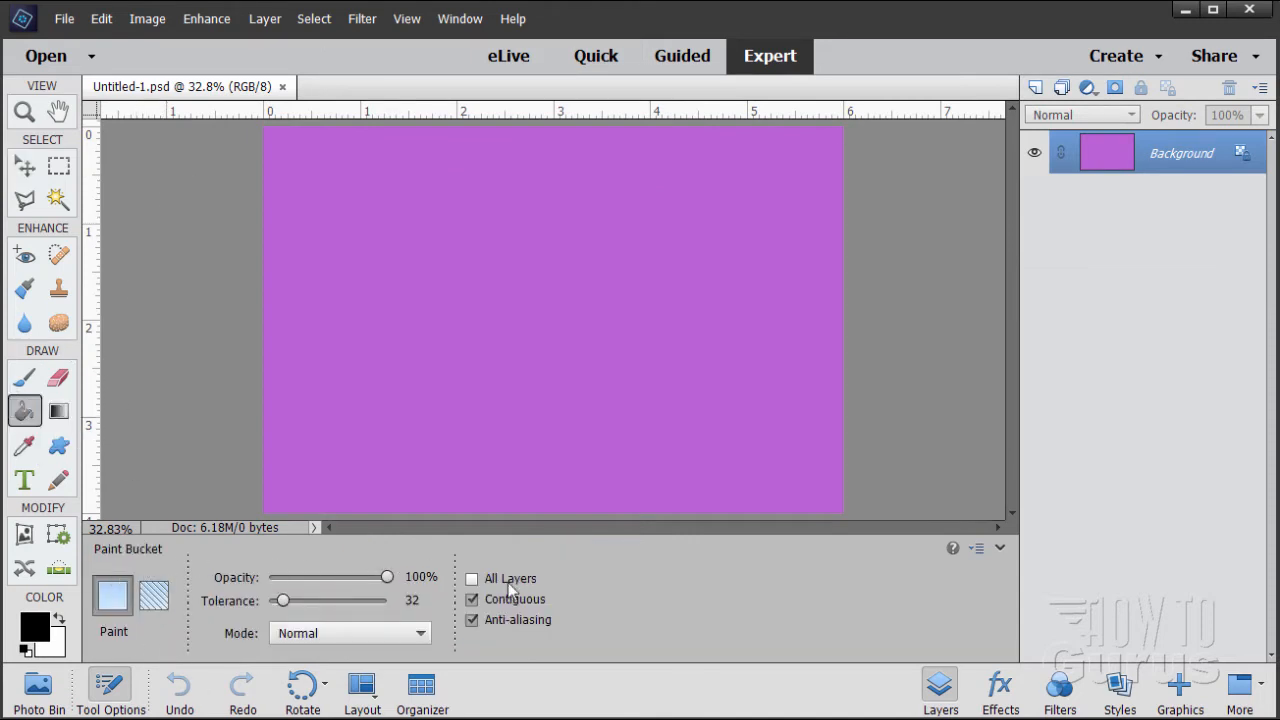
{"action": "left_click", "coordinate": [153, 600]}
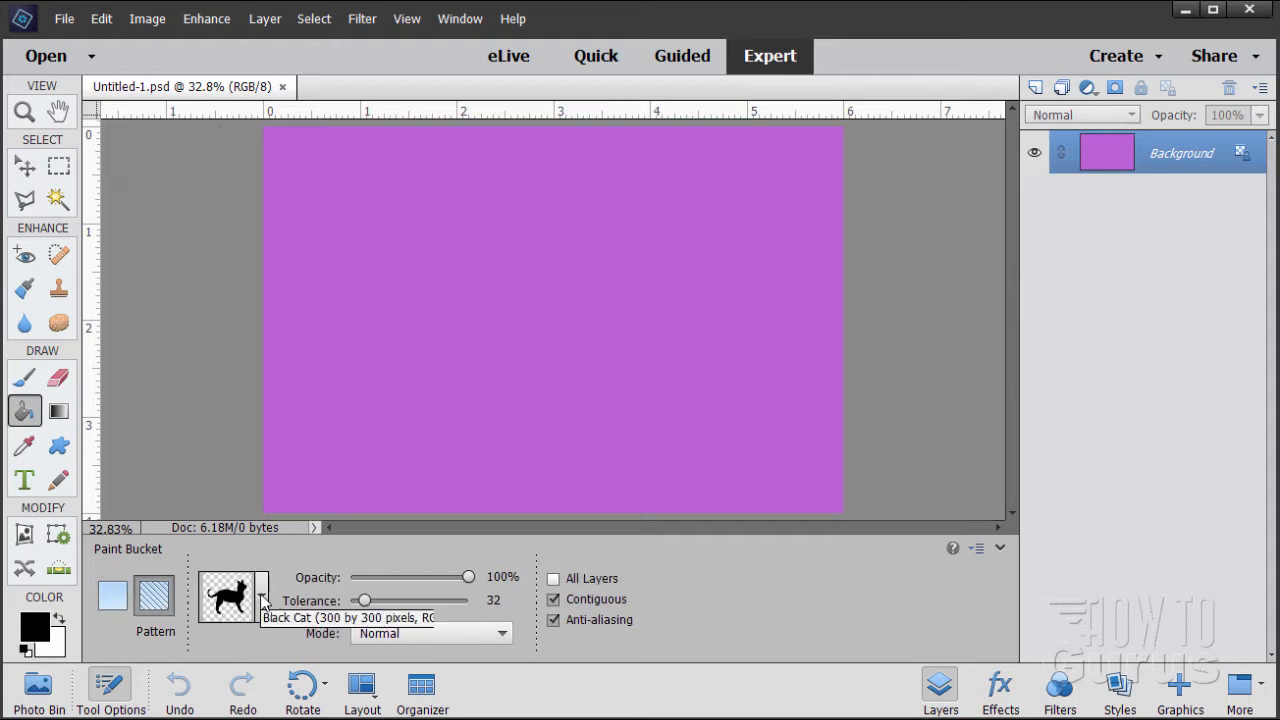
{"action": "left_click", "coordinate": [259, 597]}
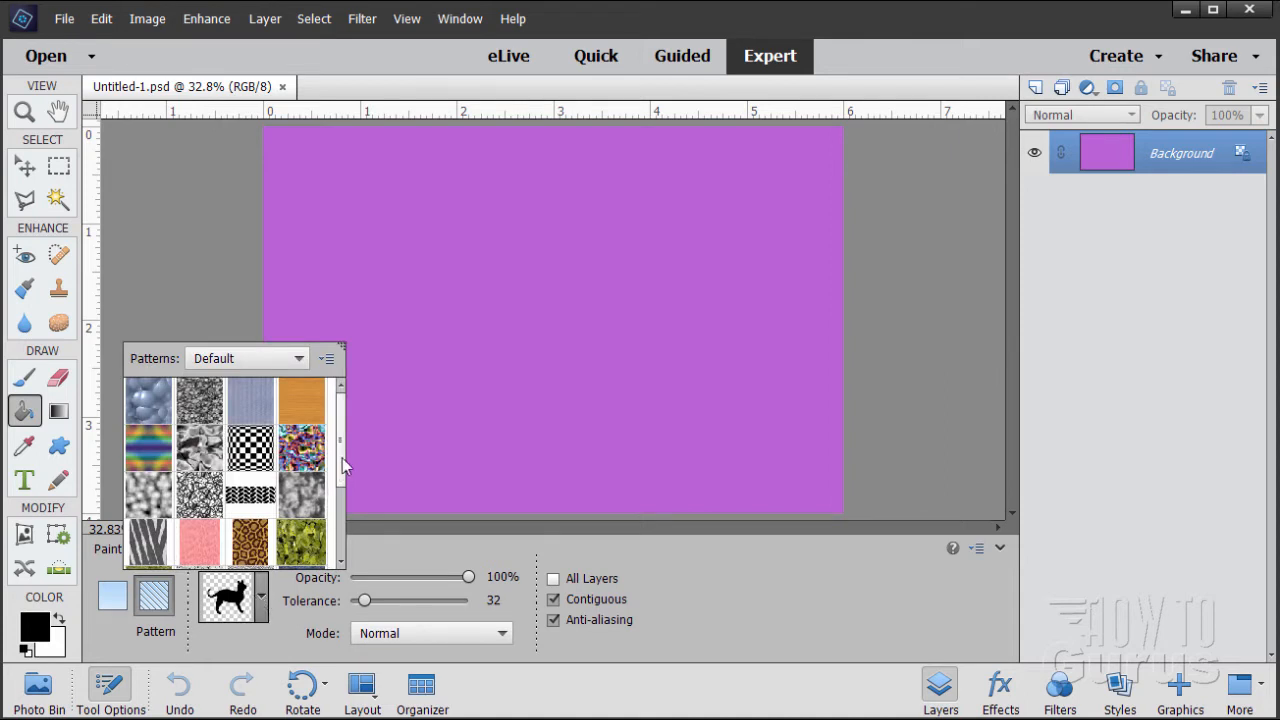
{"action": "scroll", "coordinate": [341, 460], "scroll_direction": "down", "scroll_amount": 3}
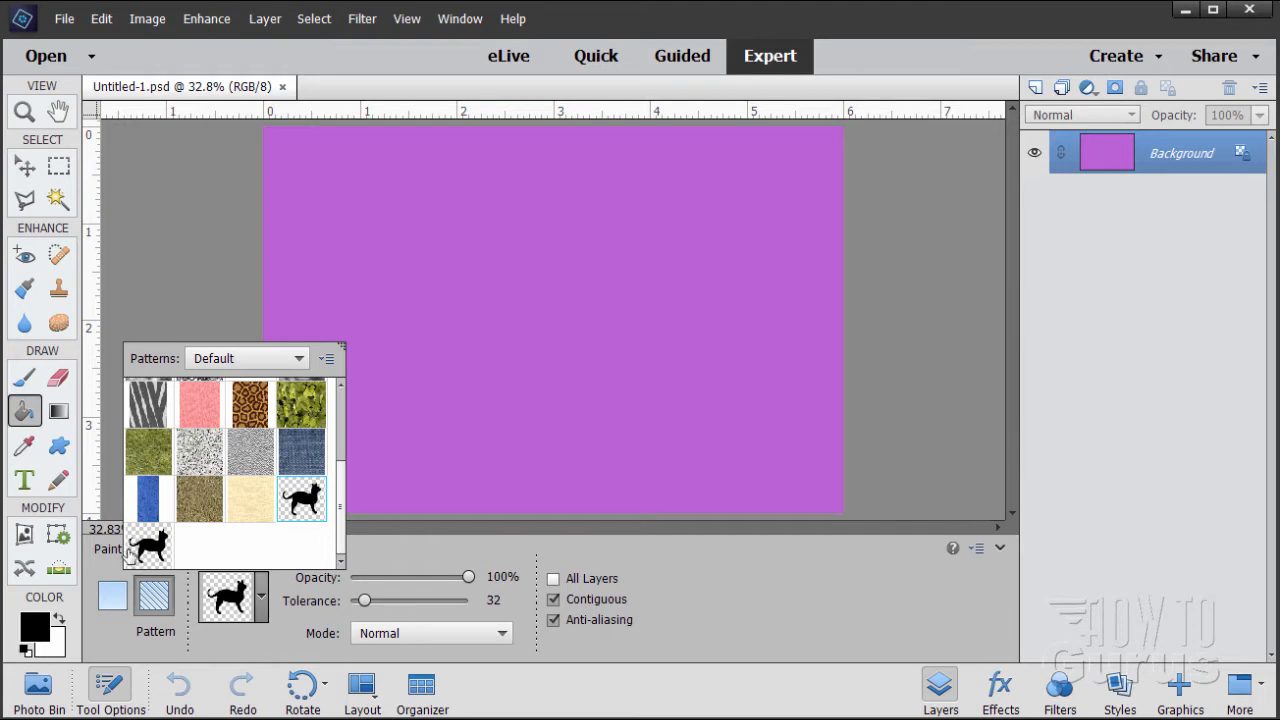
{"action": "left_click", "coordinate": [140, 548]}
{"action": "left_click", "coordinate": [300, 512]}
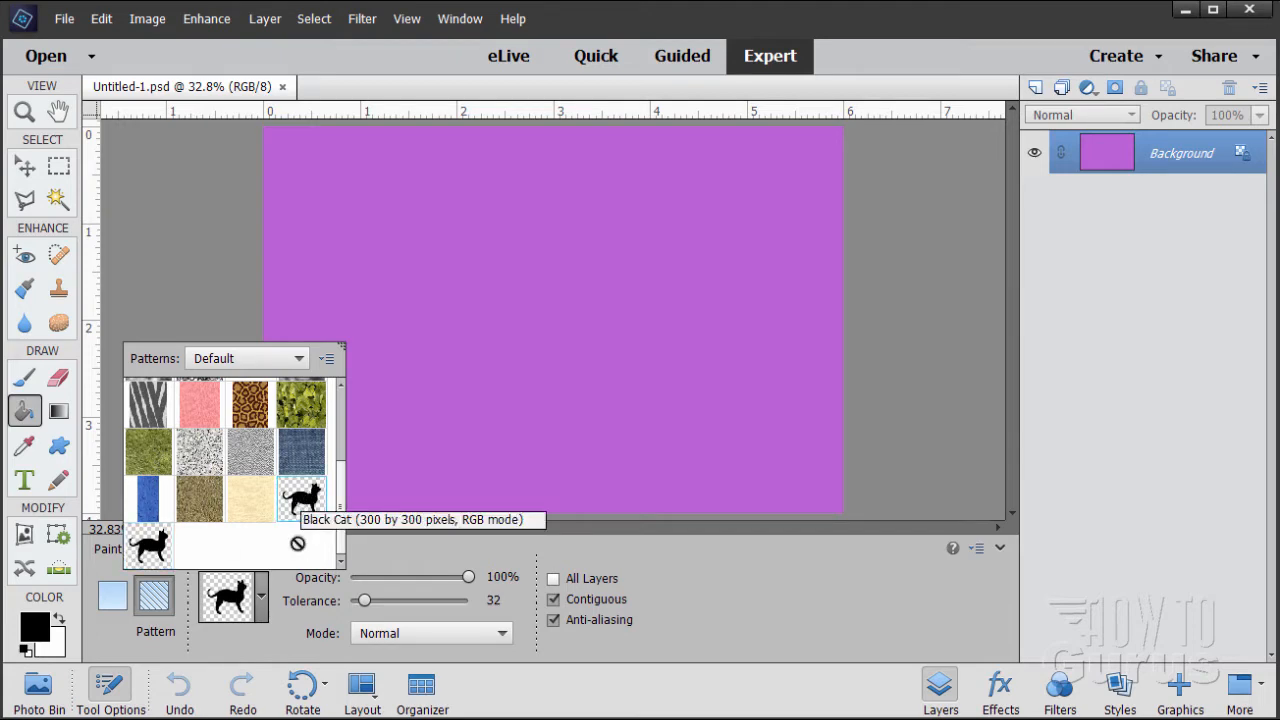
{"action": "left_click", "coordinate": [144, 549]}
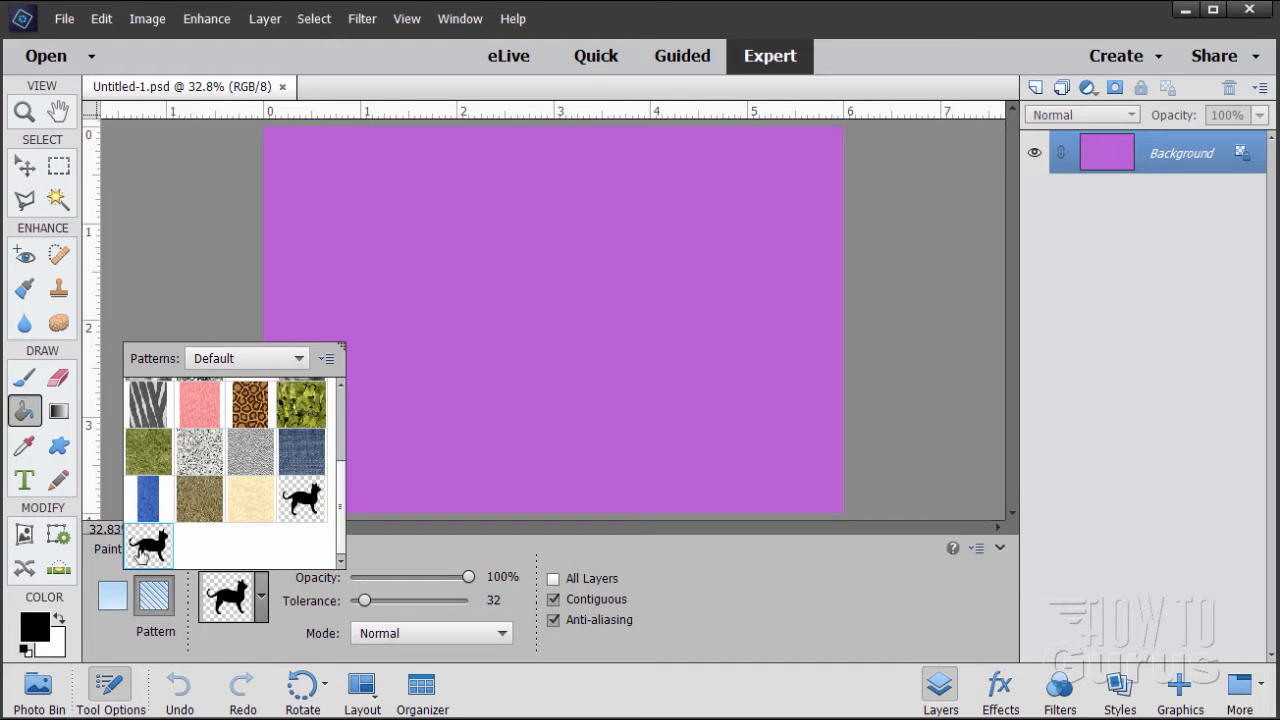
{"action": "left_click", "coordinate": [222, 612]}
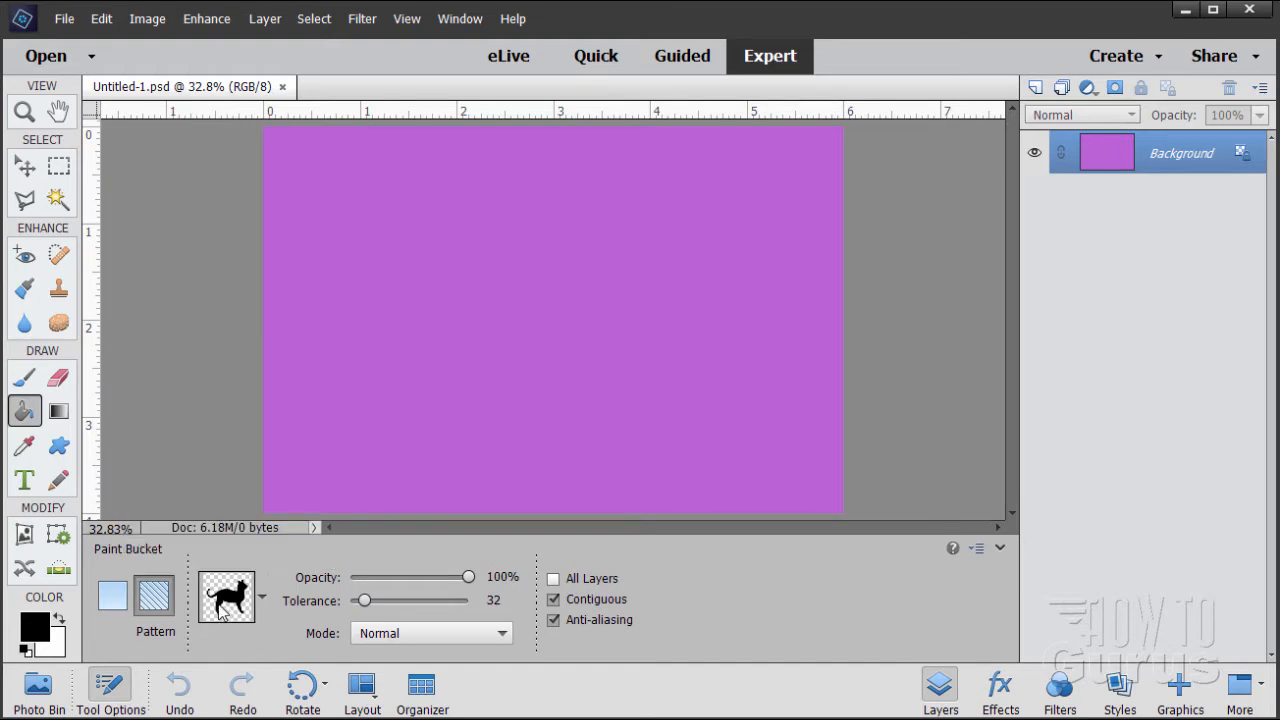
{"action": "left_click", "coordinate": [416, 330]}
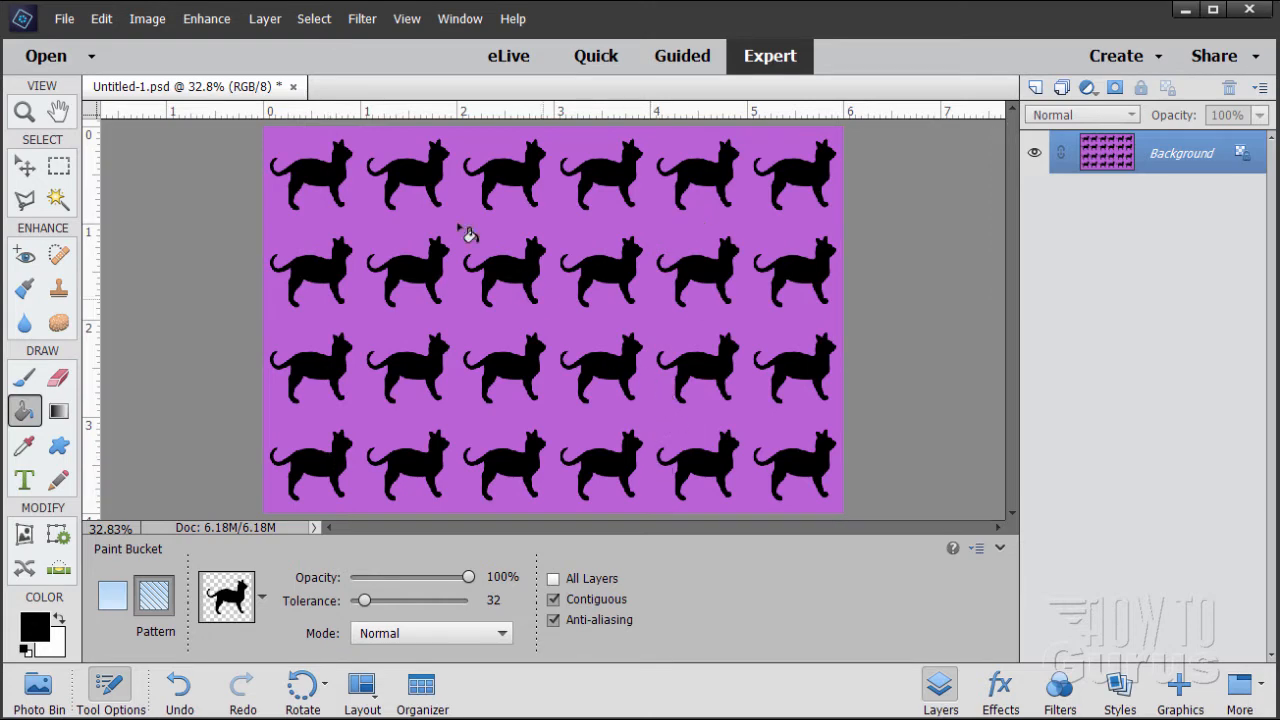
{"action": "left_click", "coordinate": [24, 166]}
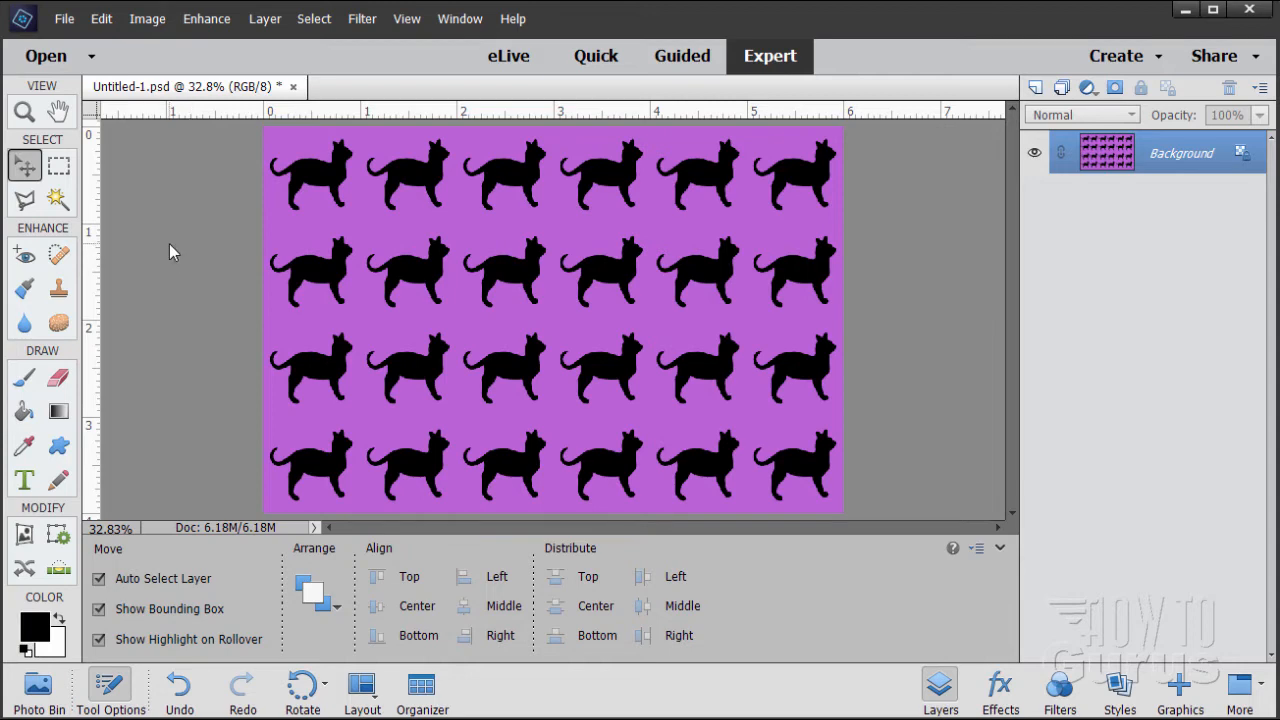
- Set the Horizontal Type tool's font to Gloucester MT Extra Condensed Regular
{"action": "left_click", "coordinate": [27, 482]}
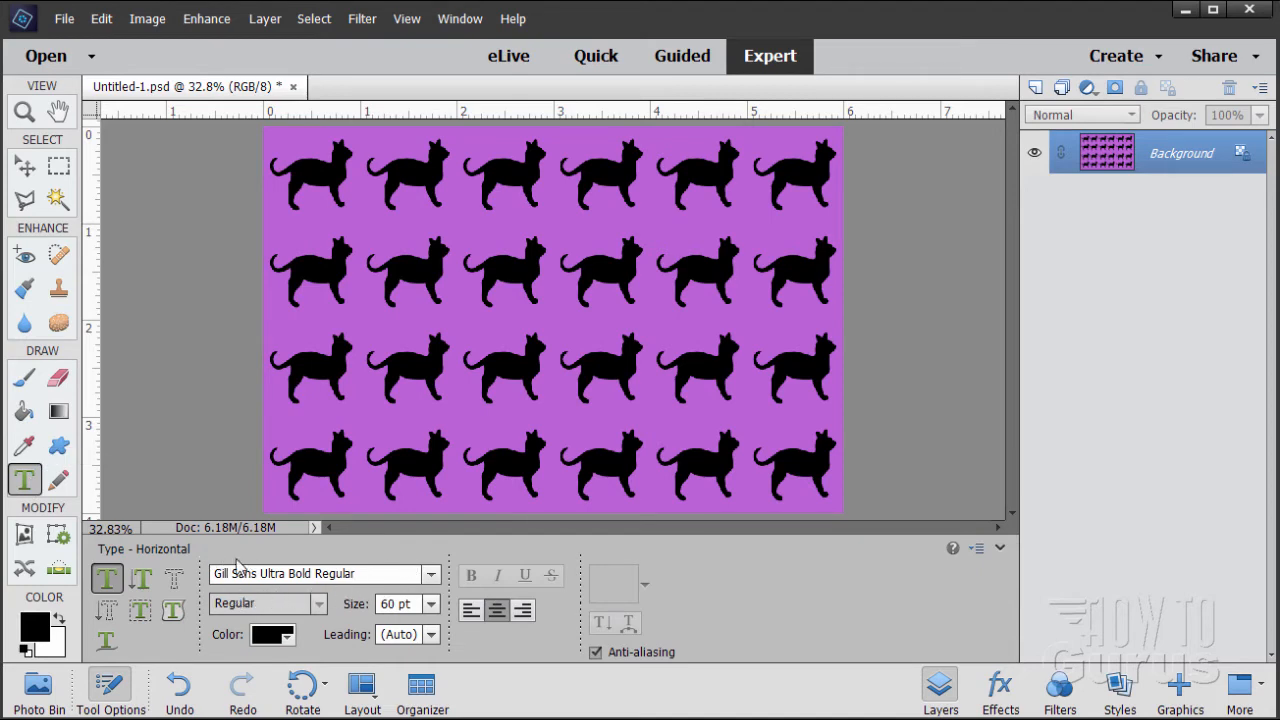
{"action": "left_click", "coordinate": [431, 575]}
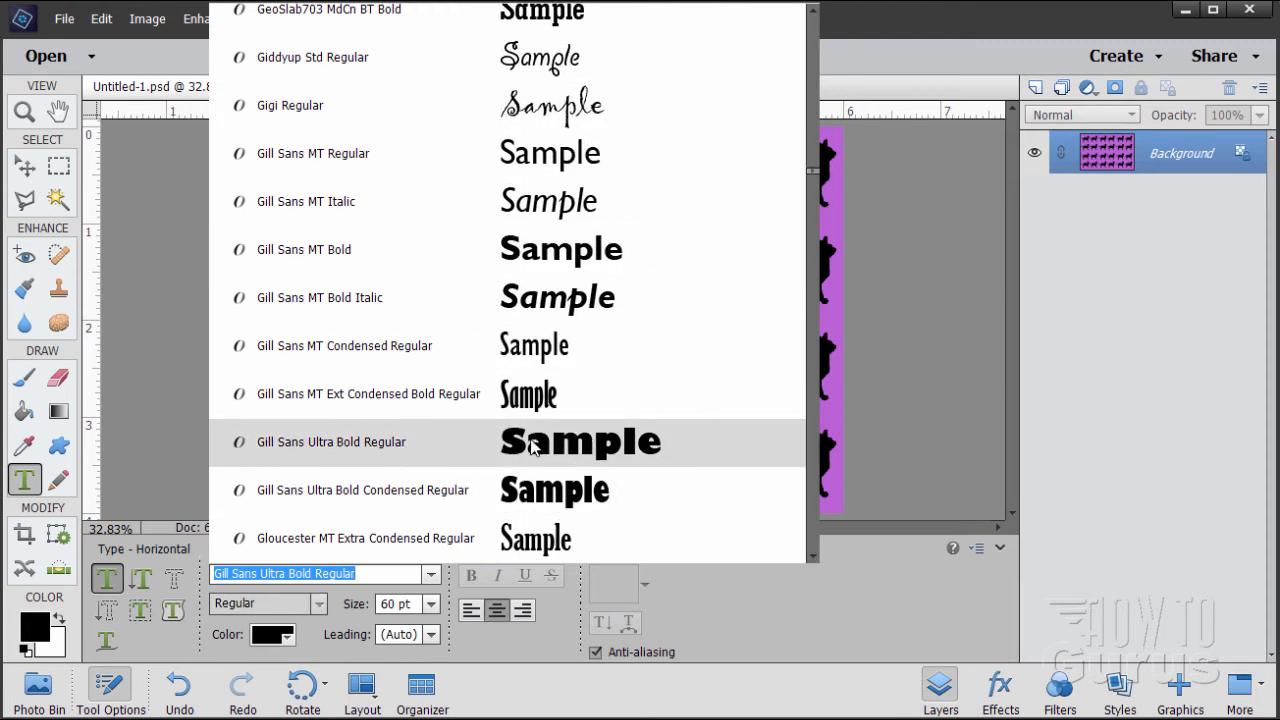
{"action": "left_click", "coordinate": [680, 545]}
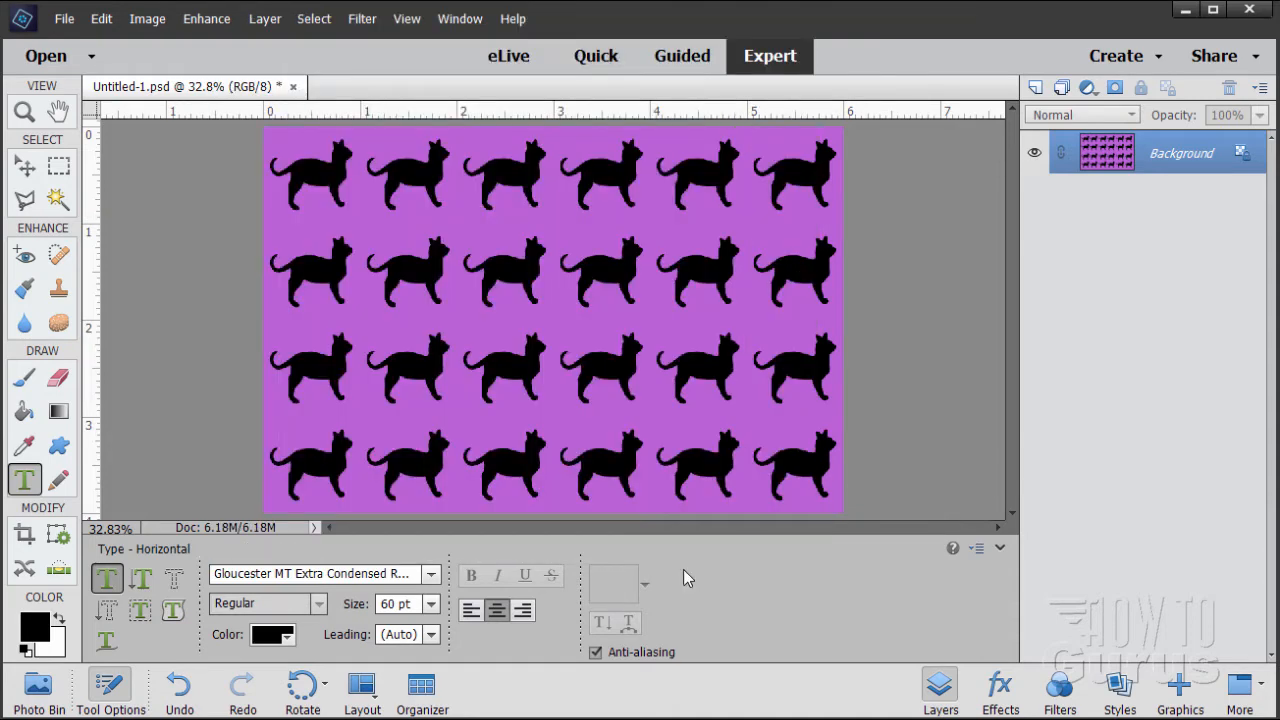
- Review the Font Preview Size choices in the Type preferences, keeping Huge selected
{"action": "left_click", "coordinate": [101, 18]}
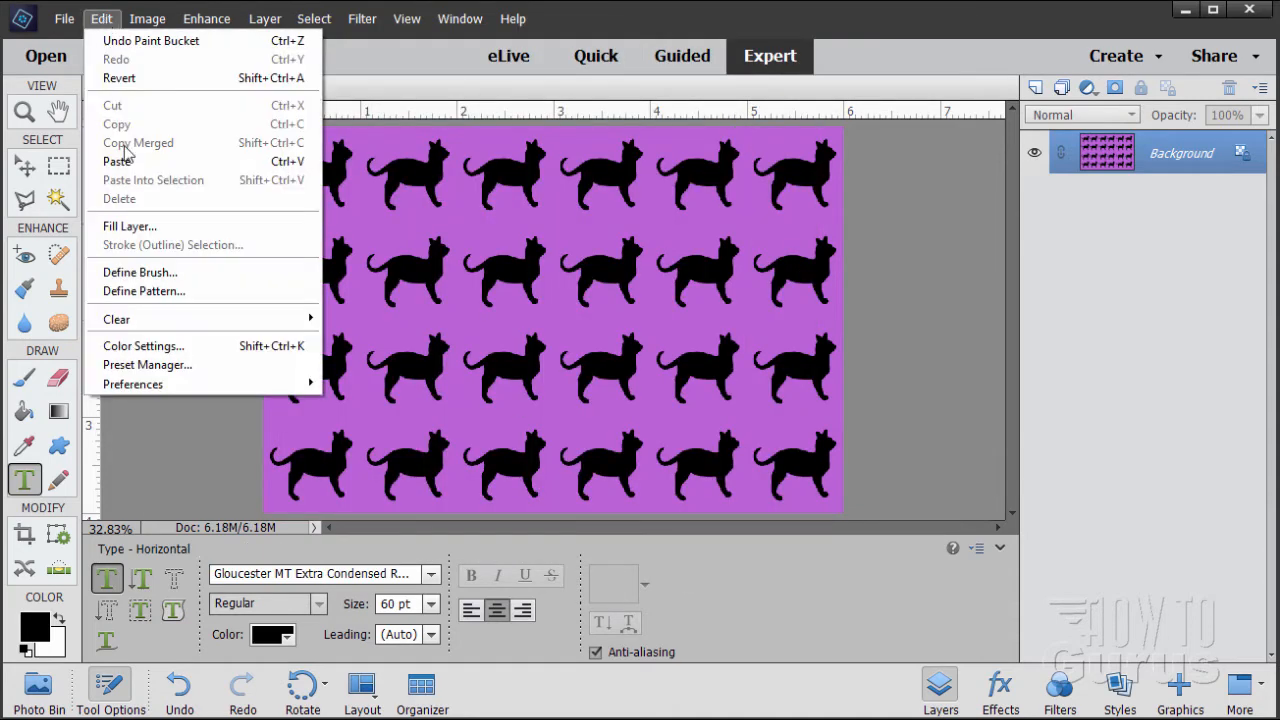
{"action": "mouse_move", "coordinate": [172, 386]}
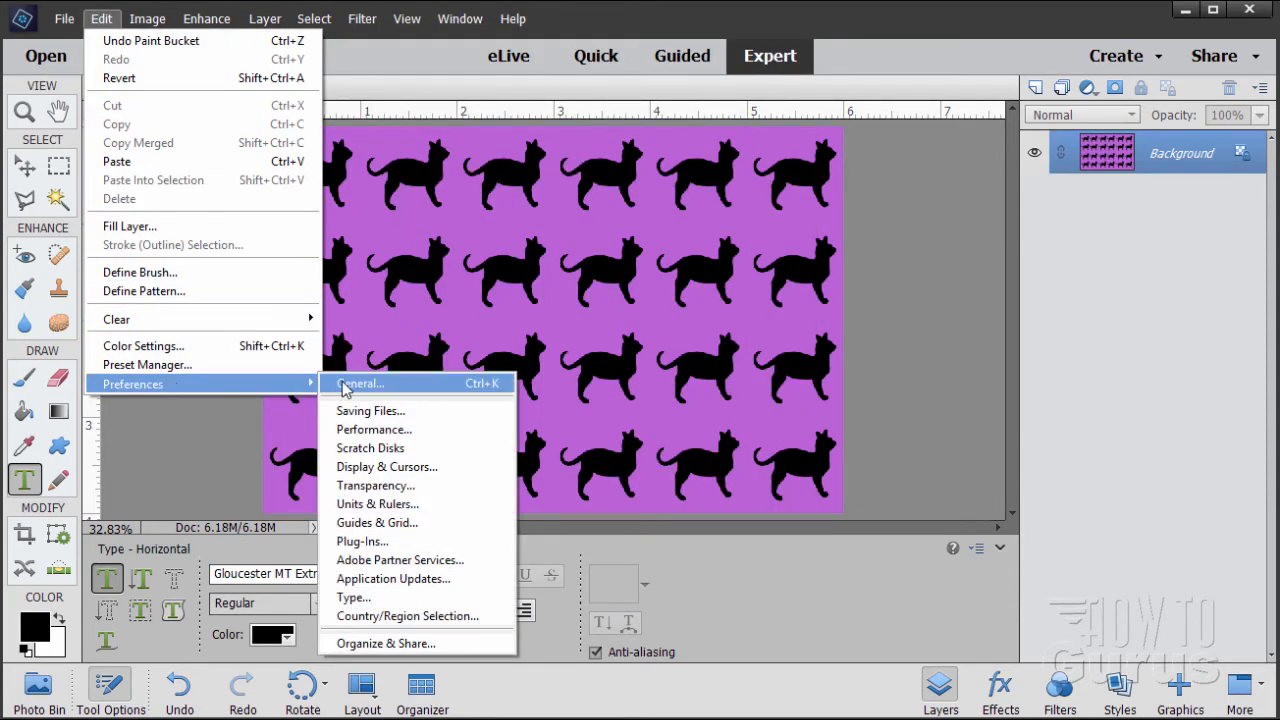
{"action": "left_click", "coordinate": [352, 598]}
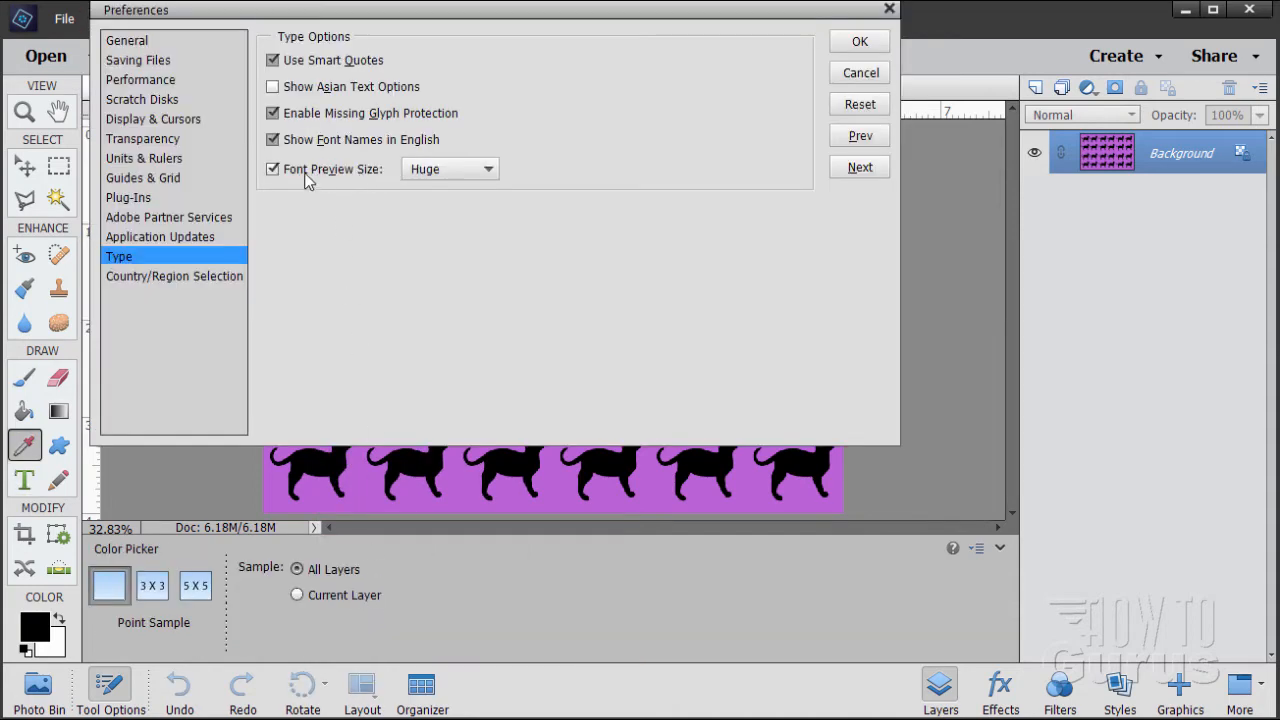
{"action": "left_click", "coordinate": [483, 172]}
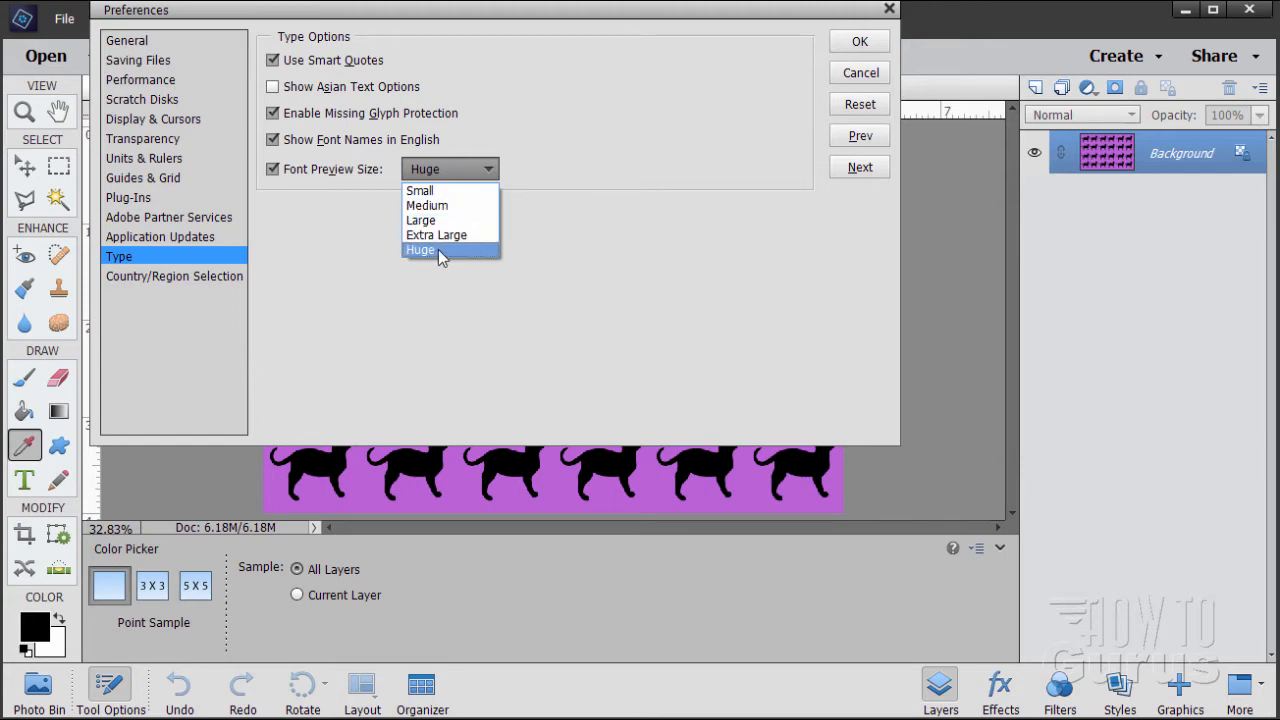
{"action": "left_click", "coordinate": [840, 54]}
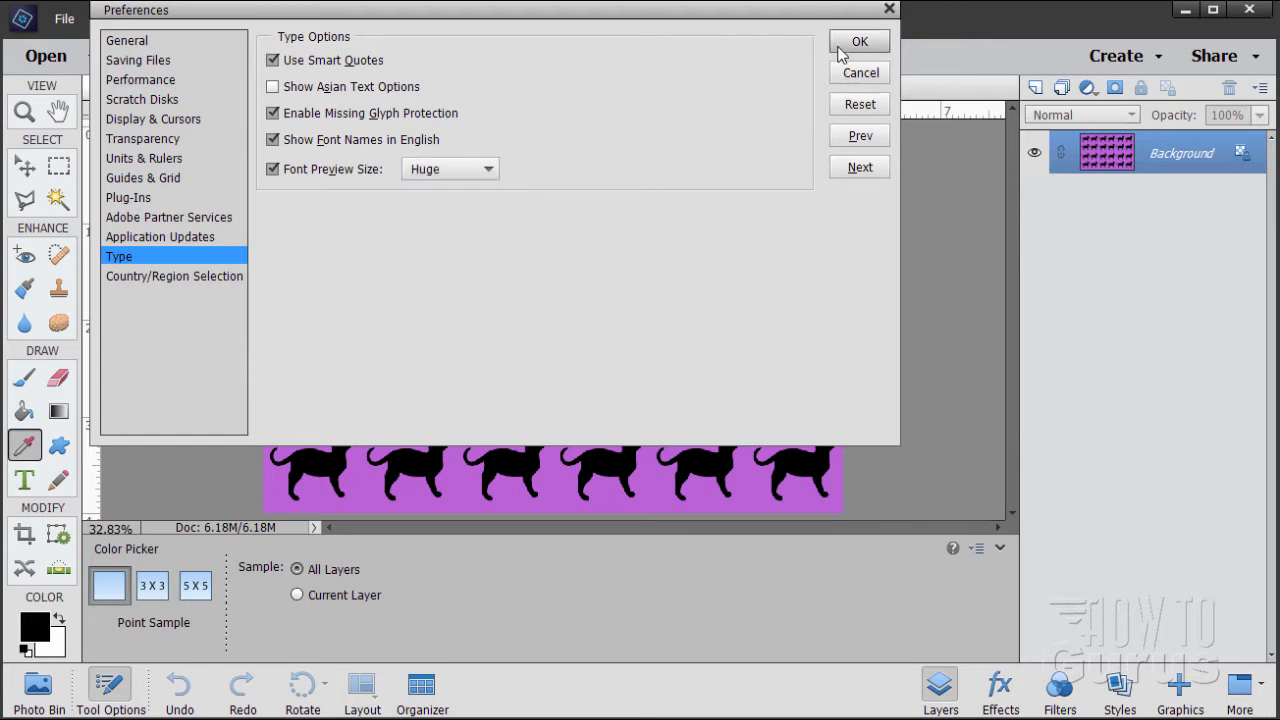
{"action": "left_click", "coordinate": [841, 46]}
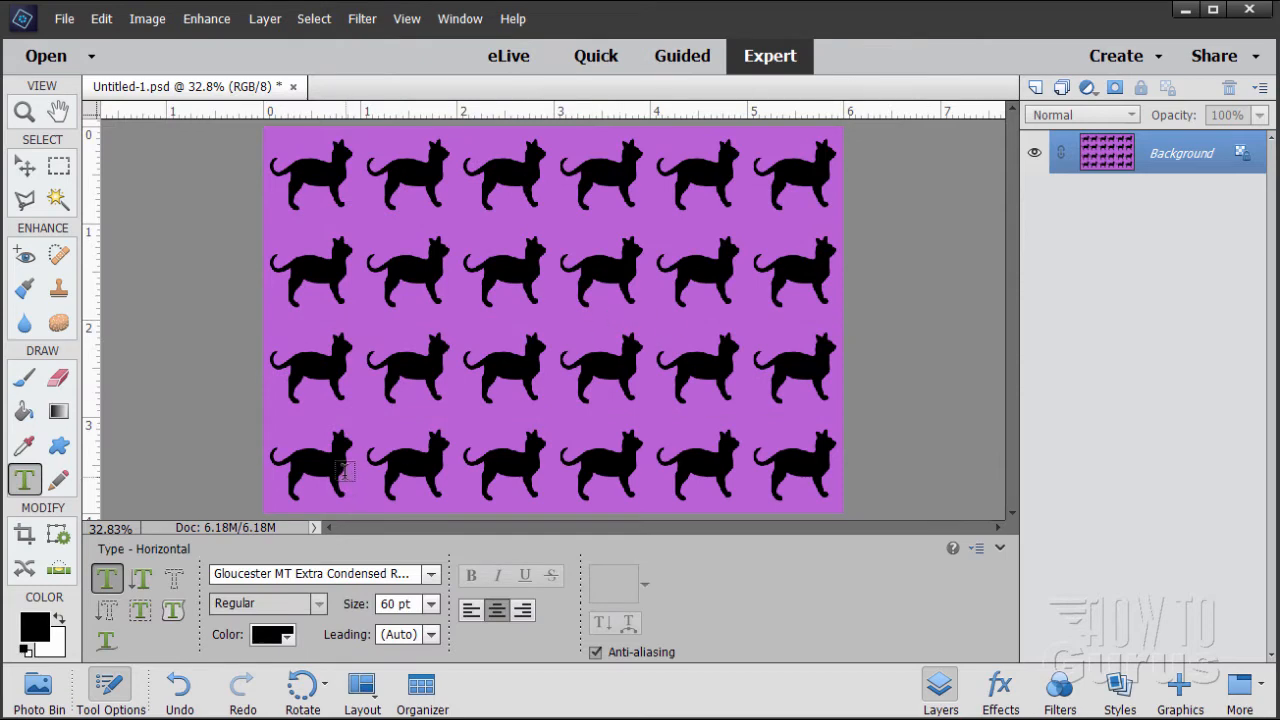
- Set the text color to the Pure Yellow Orange swatch and add the word "Happy" in the upper middle of the canvas
{"action": "left_click", "coordinate": [271, 636]}
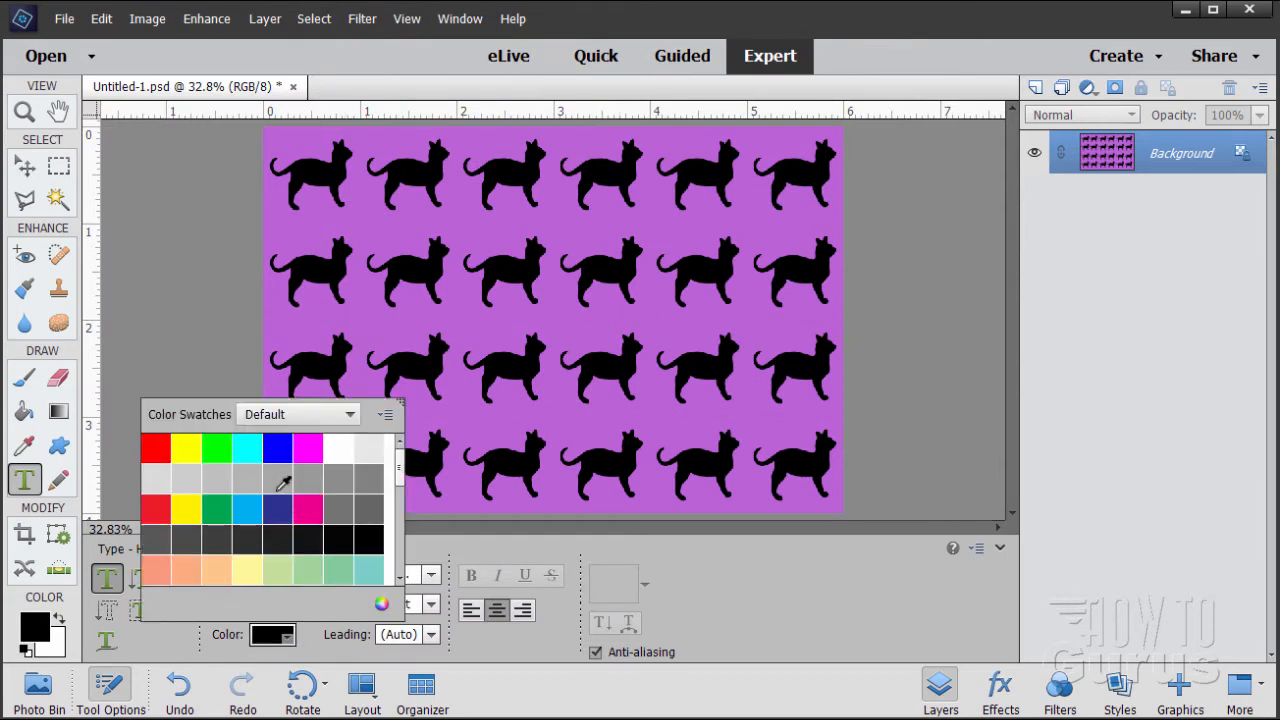
{"action": "scroll", "coordinate": [283, 484], "scroll_direction": "down", "scroll_amount": 5}
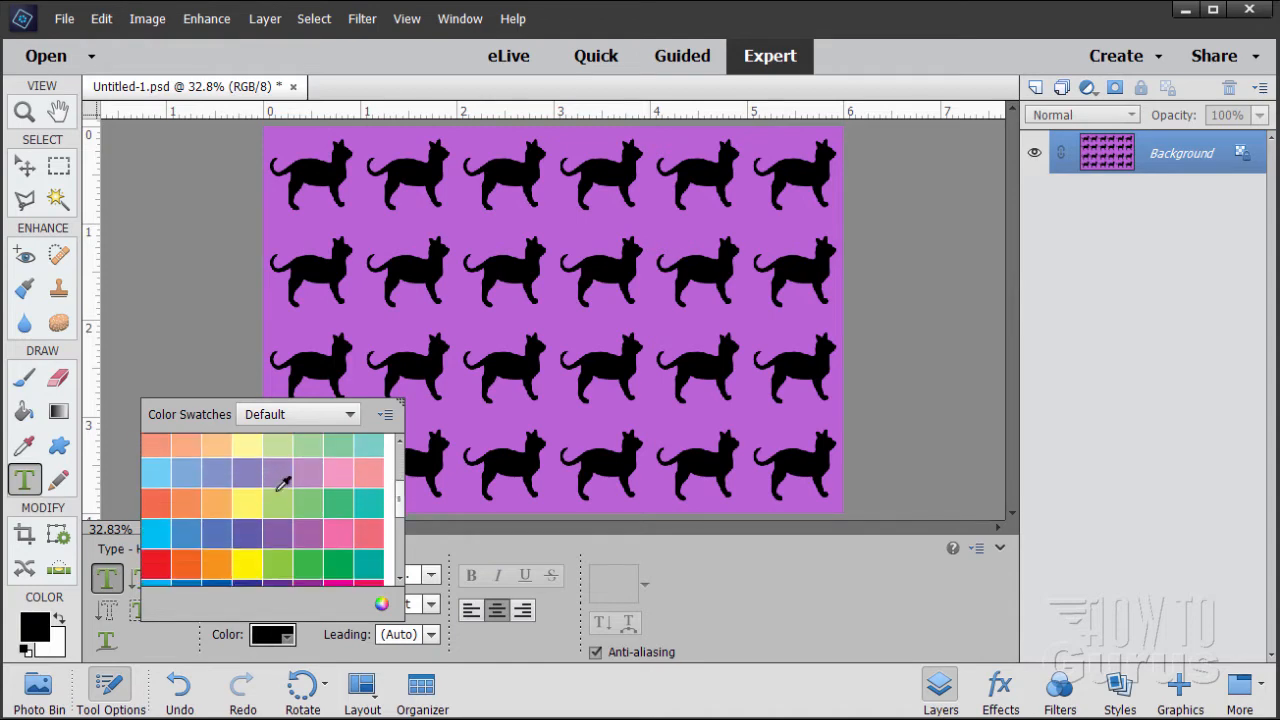
{"action": "scroll", "coordinate": [285, 485], "scroll_direction": "down", "scroll_amount": 3}
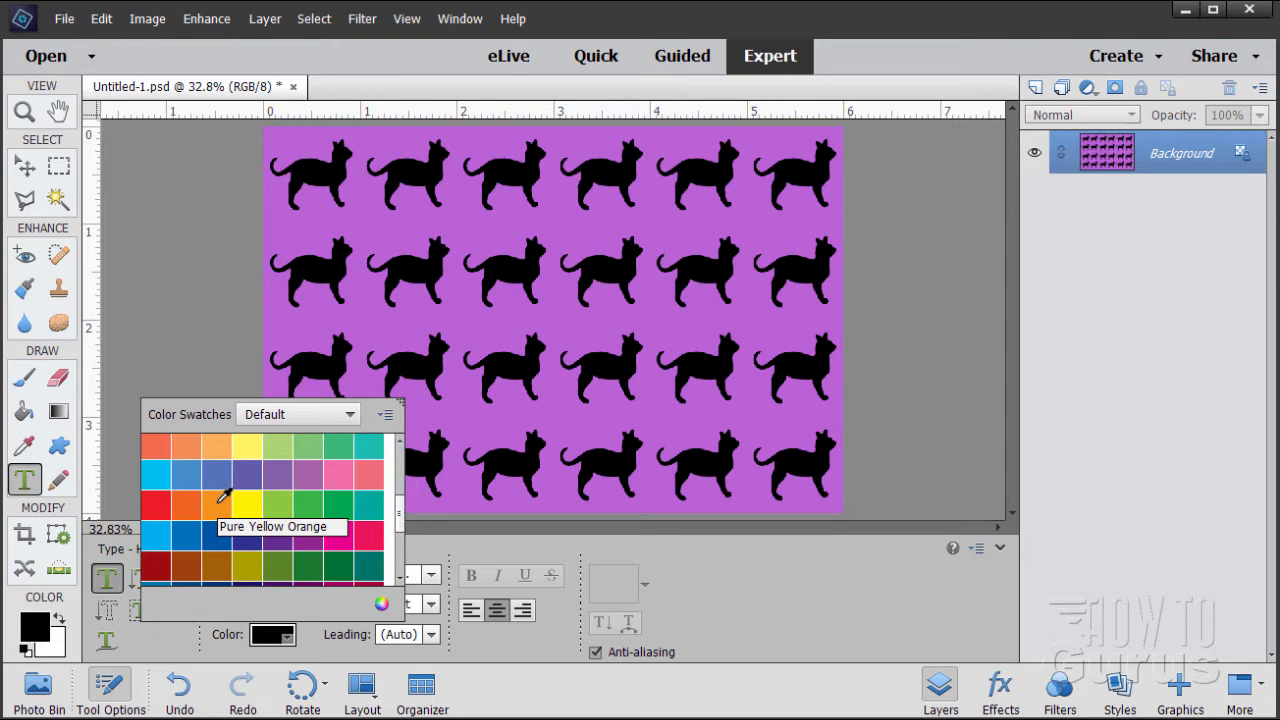
{"action": "left_click", "coordinate": [217, 505]}
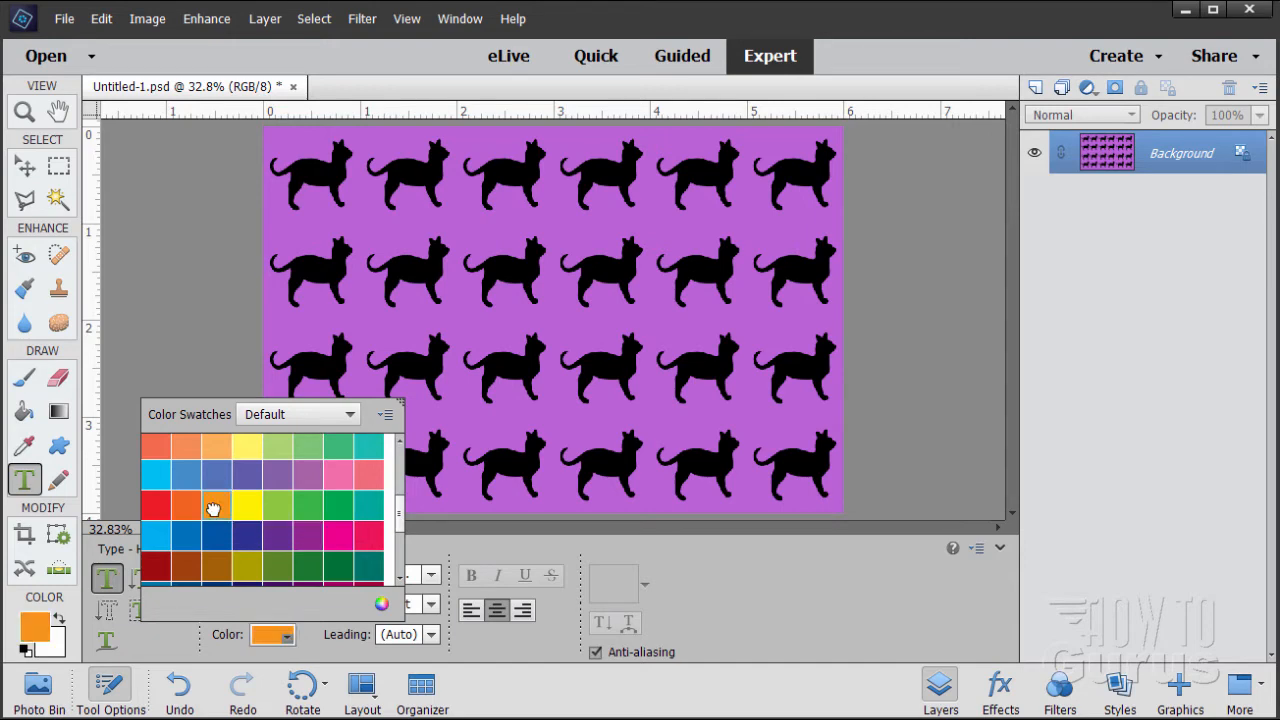
{"action": "left_click", "coordinate": [282, 633]}
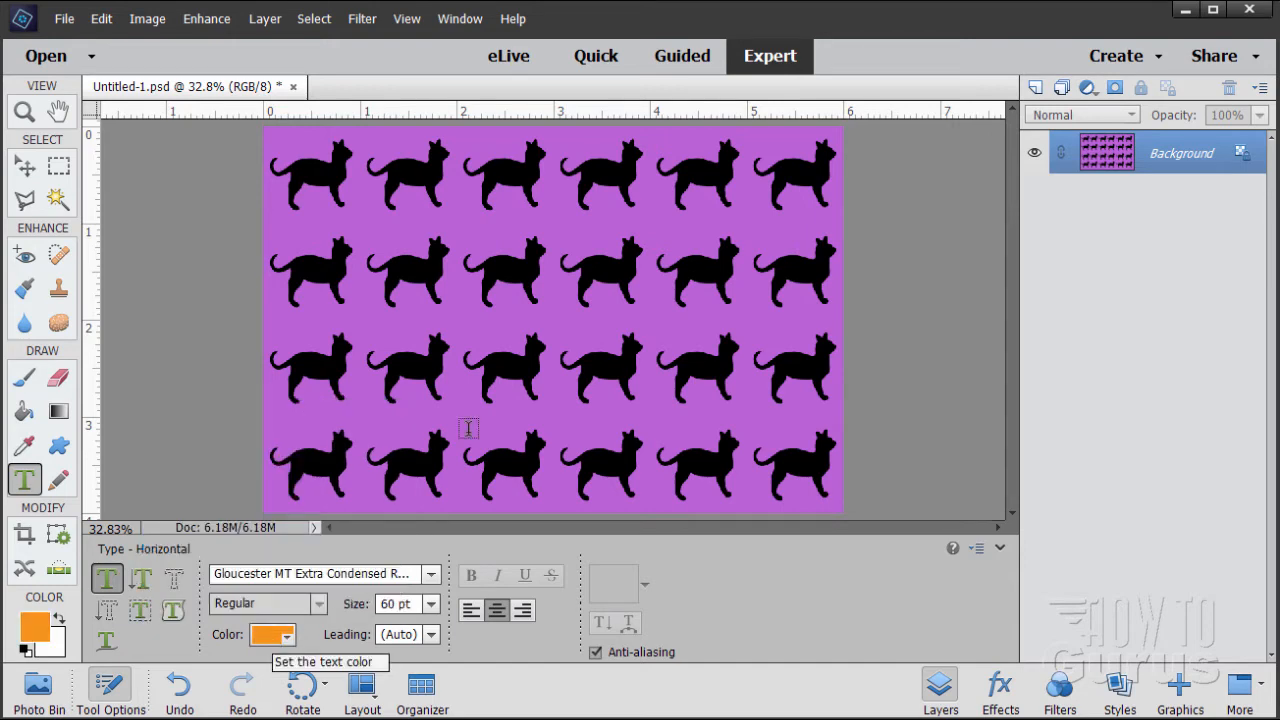
{"action": "left_click", "coordinate": [511, 268]}
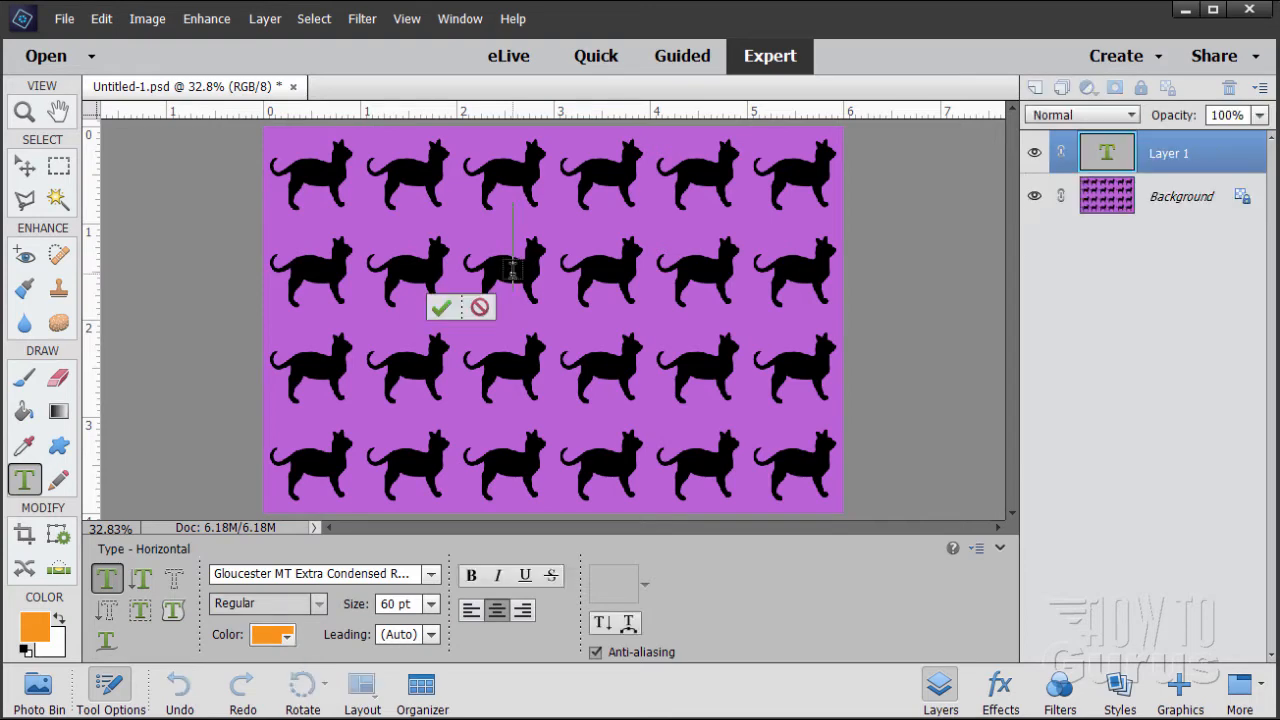
{"action": "type", "text": "Happy"}
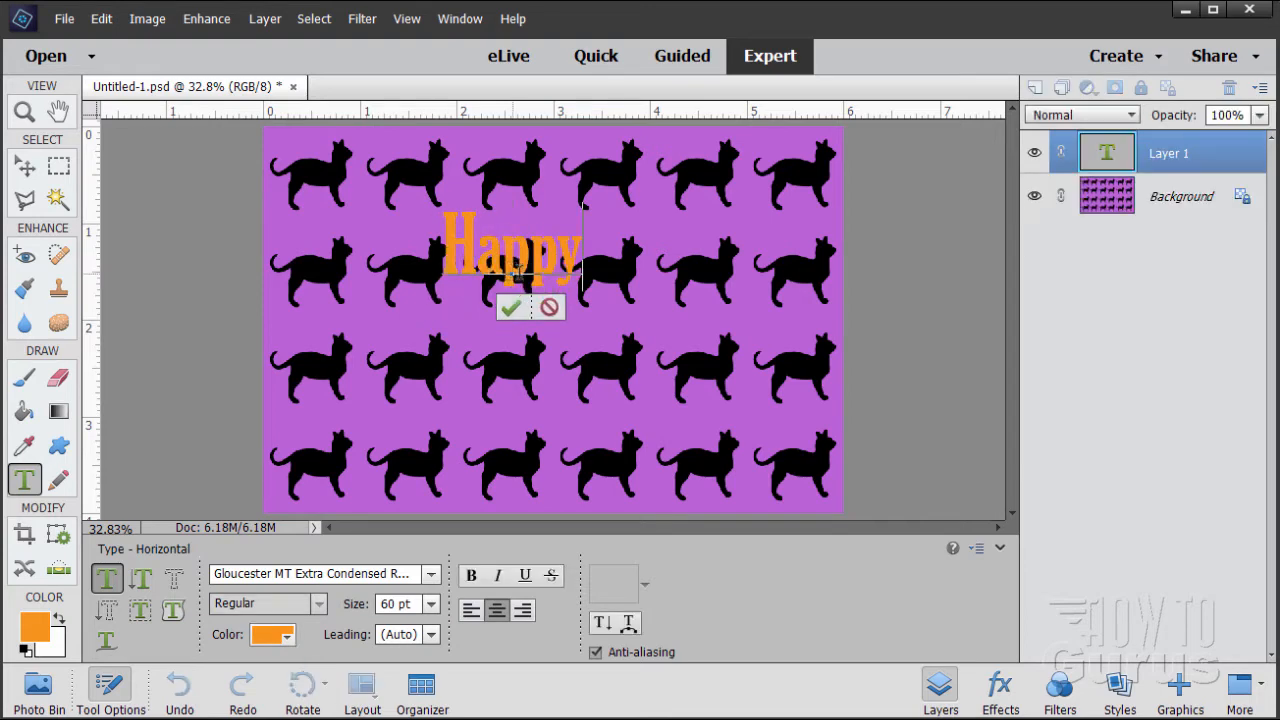
- Change the font of "Happy" to Gill Sans Ultra Bold Regular and shift the word to the horizontal center of the canvas
{"action": "left_click_drag", "start_coordinate": [446, 252], "coordinate": [577, 258]}
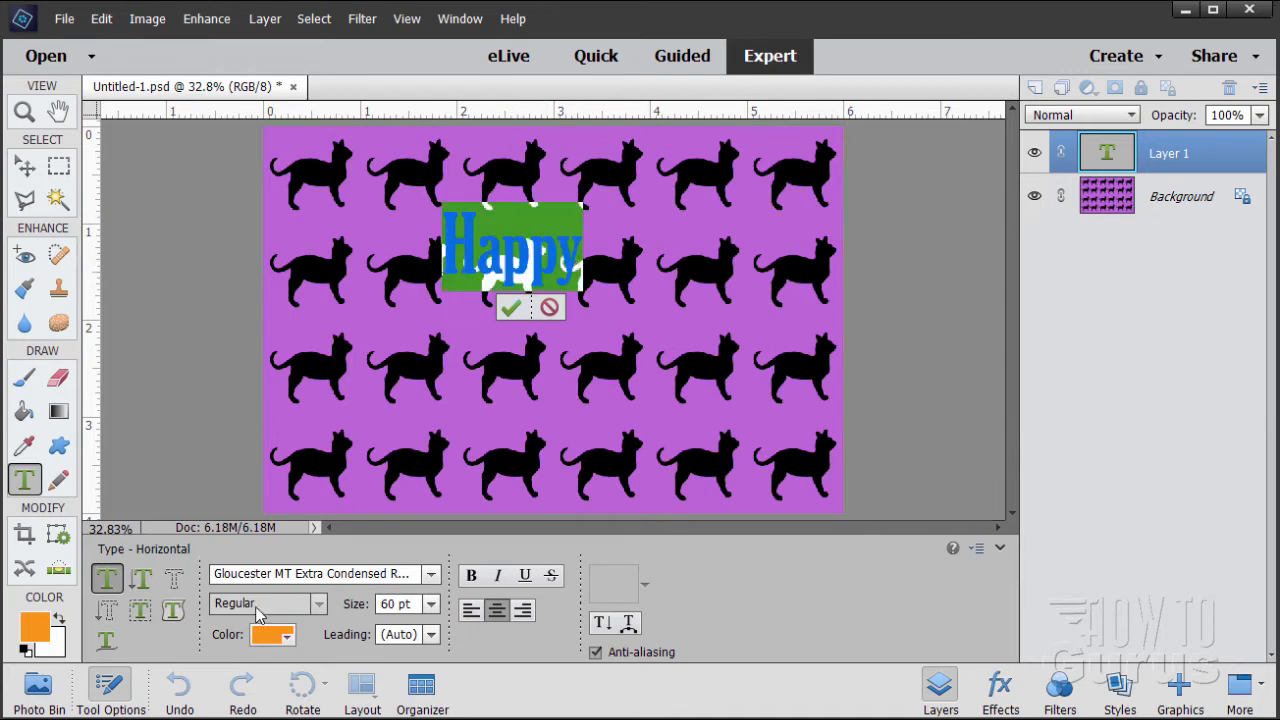
{"action": "left_click", "coordinate": [430, 575]}
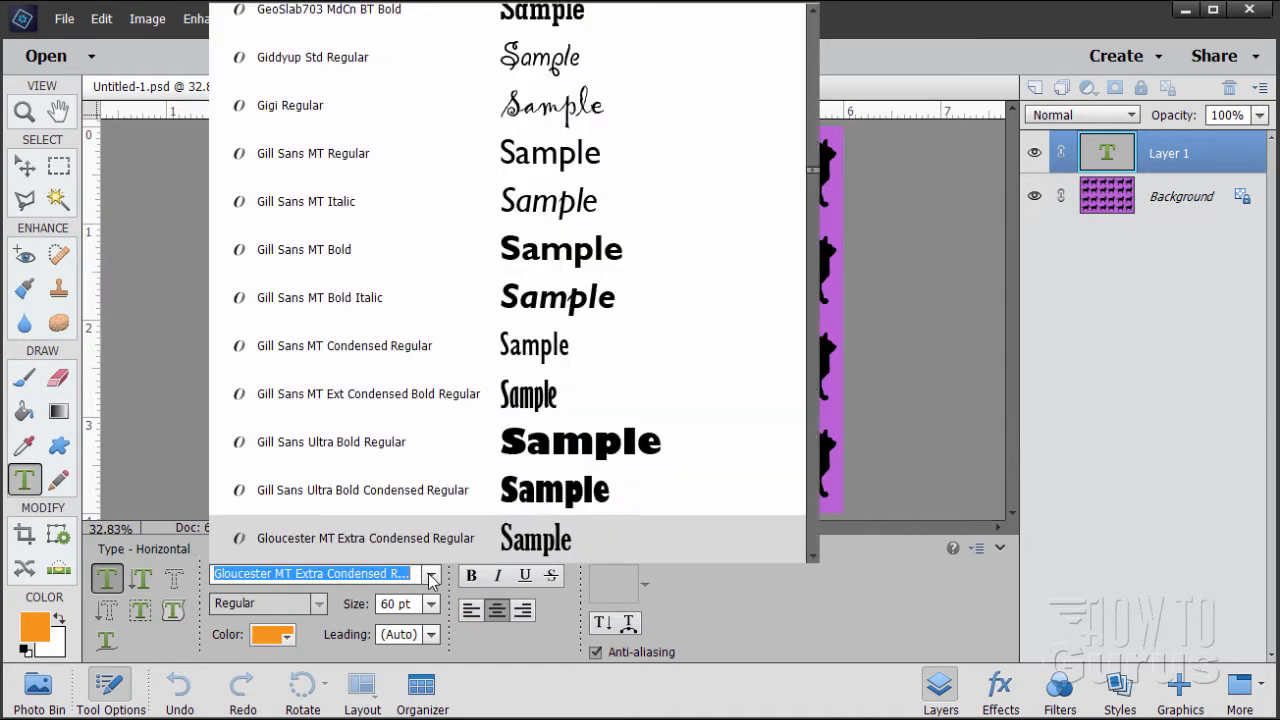
{"action": "left_click", "coordinate": [423, 390]}
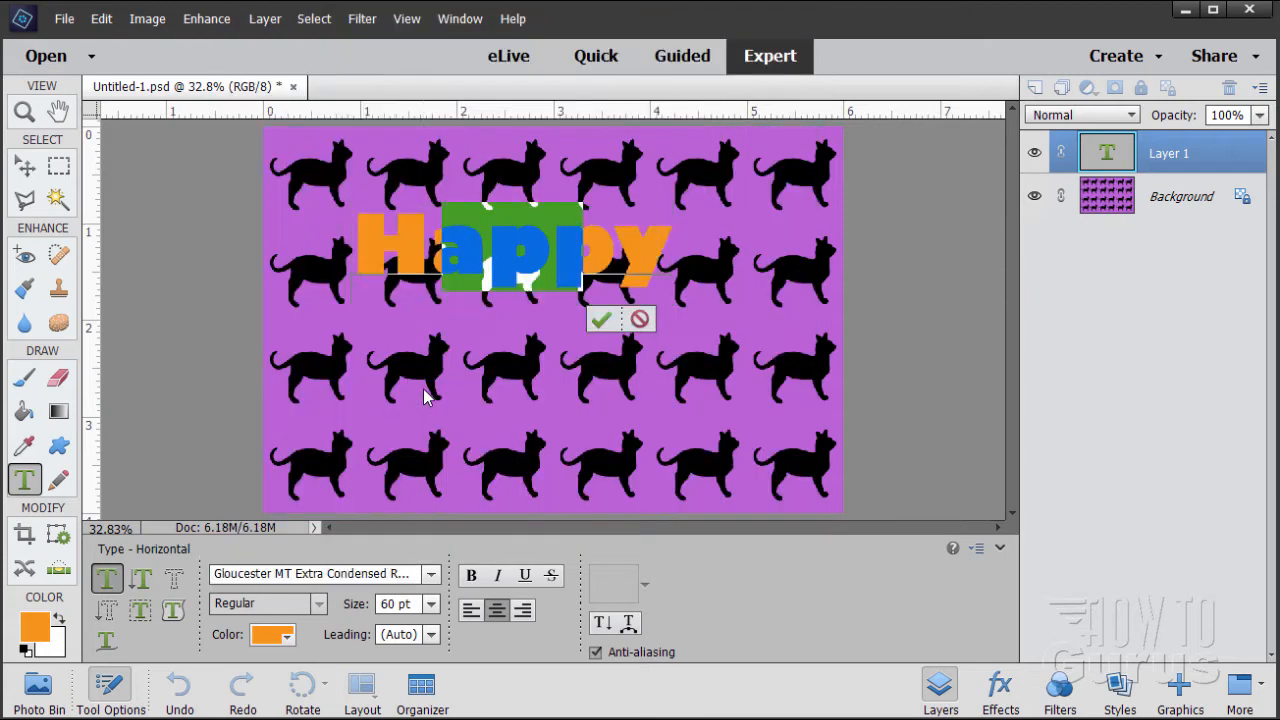
{"action": "left_click", "coordinate": [601, 319]}
{"action": "left_click_drag", "start_coordinate": [586, 276], "coordinate": [612, 276]}
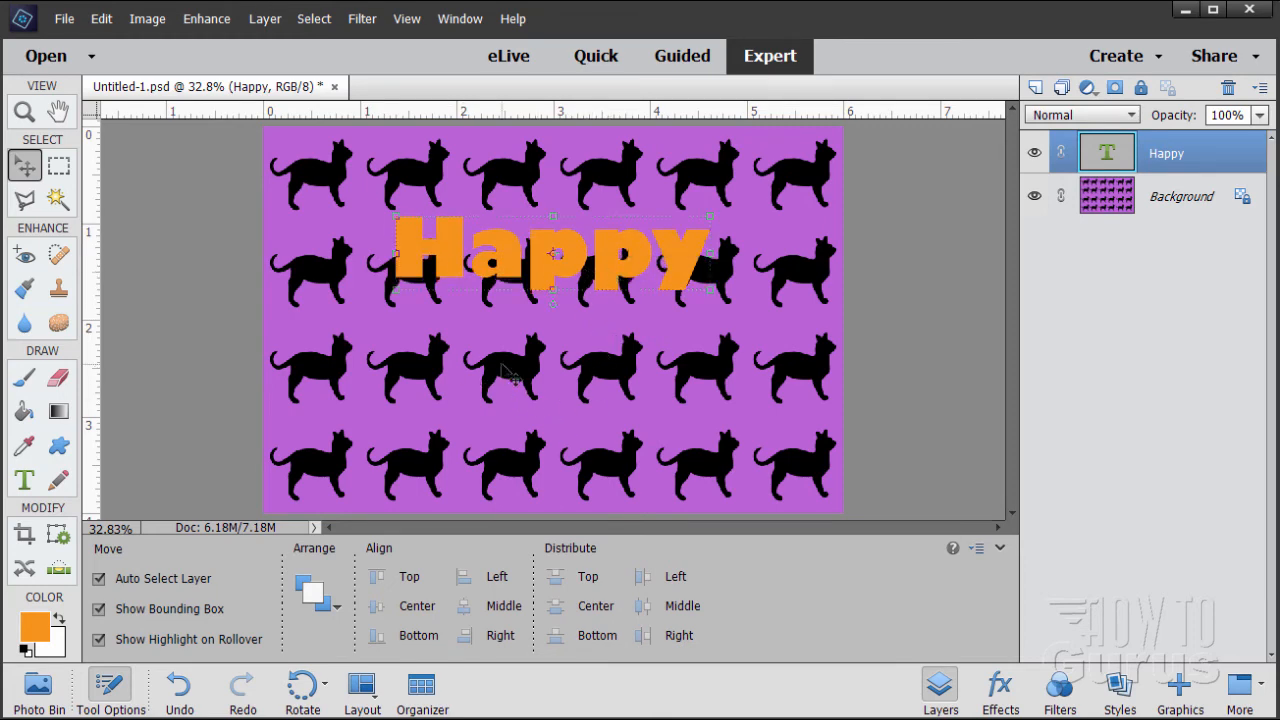
- Add the word "Halloween" as a separate text layer and center it on the canvas beneath "Happy"
{"action": "left_click", "coordinate": [26, 481]}
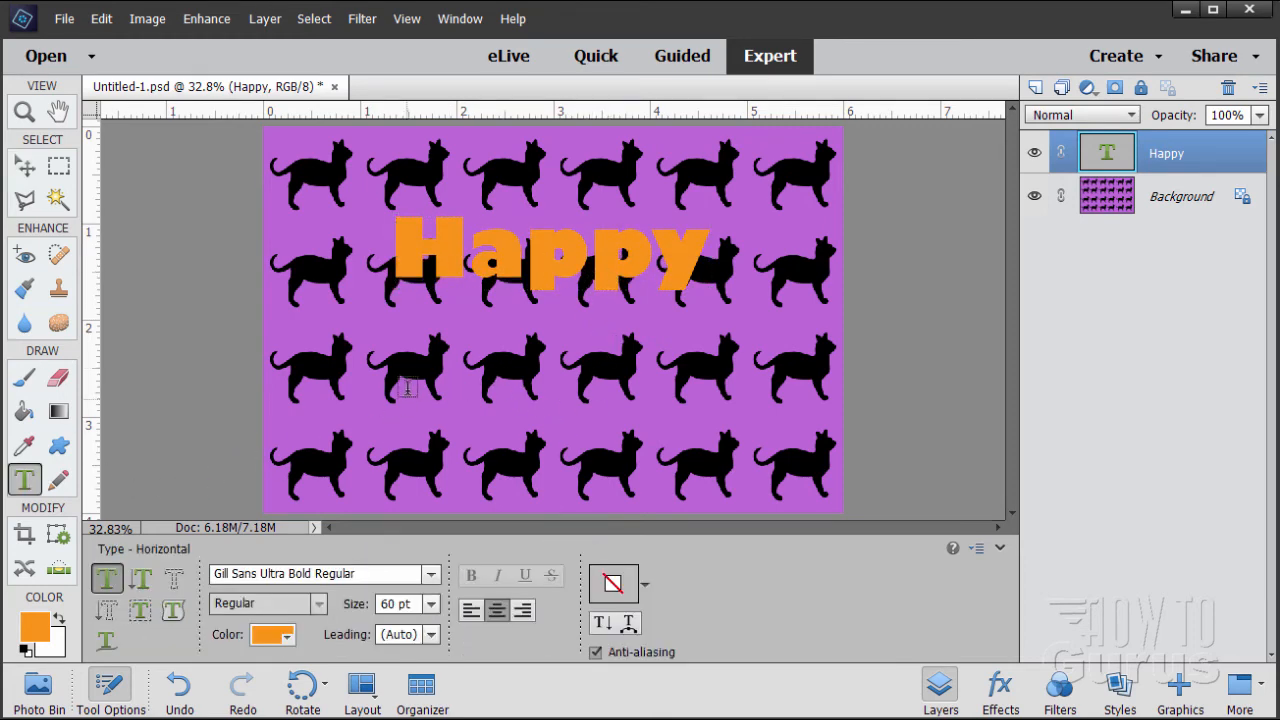
{"action": "left_click", "coordinate": [407, 381]}
{"action": "type", "text": "Hall"}
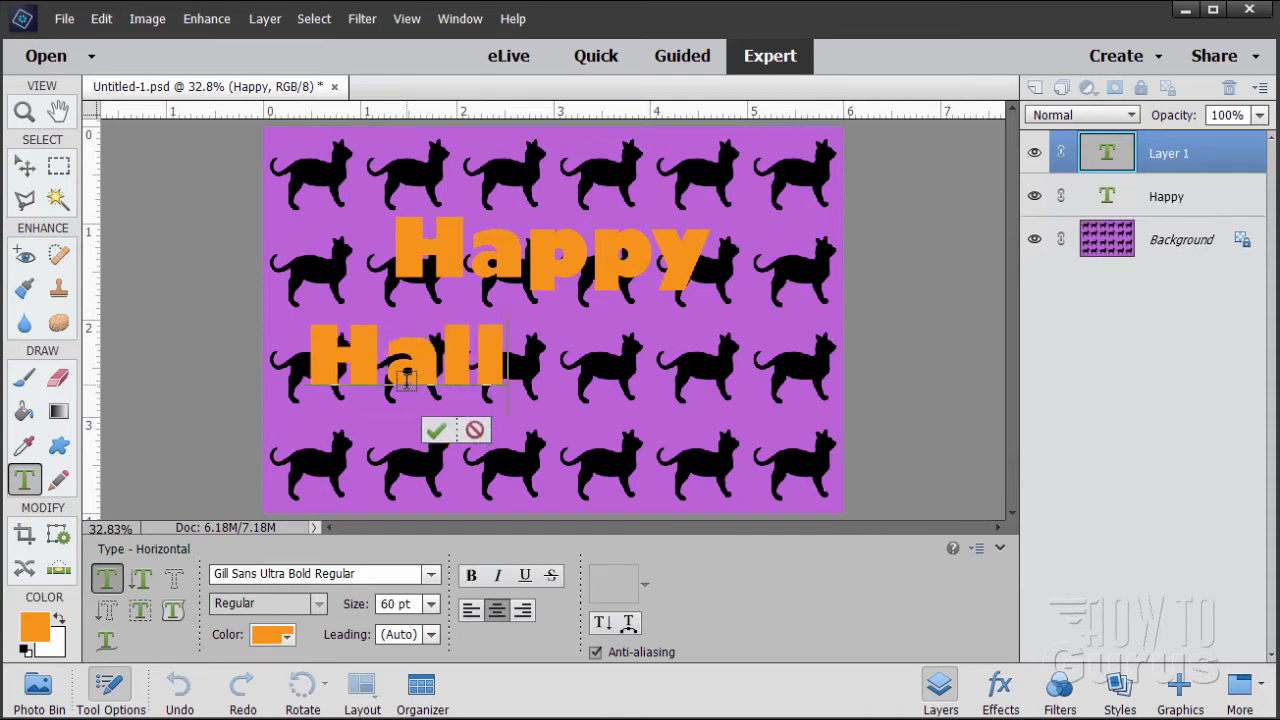
{"action": "type", "text": "oween"}
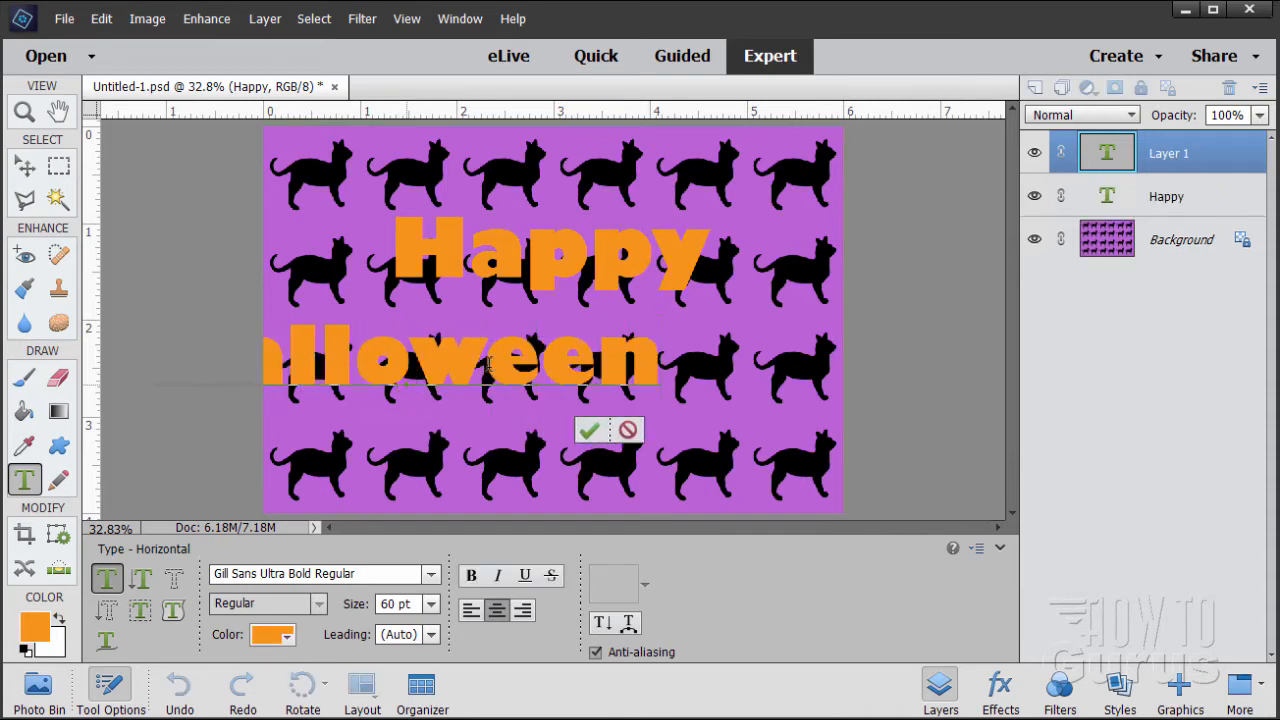
{"action": "left_click", "coordinate": [588, 430]}
{"action": "key", "text": "v"}
{"action": "left_click_drag", "start_coordinate": [480, 372], "coordinate": [626, 362]}
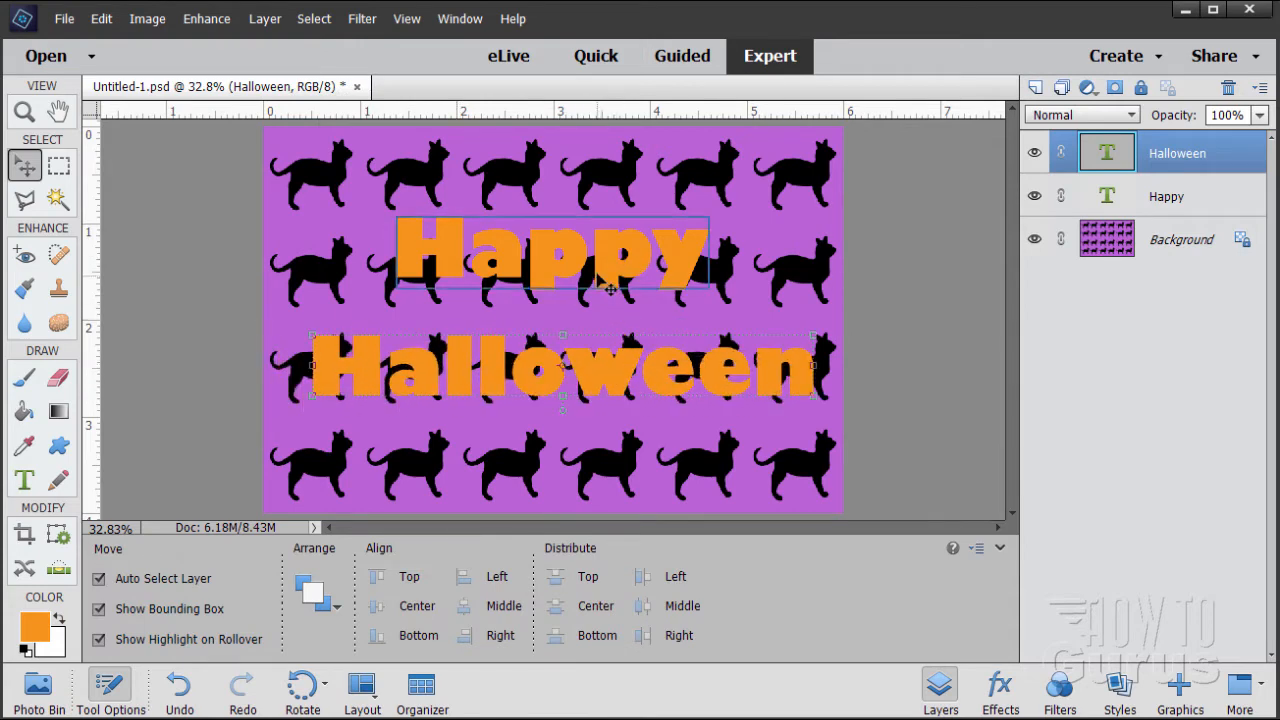
- Move the word "Happy" slightly closer to "Halloween", and reorder the Halloween layer beneath the Happy layer
{"action": "left_click", "coordinate": [606, 283]}
{"action": "left_click_drag", "start_coordinate": [606, 283], "coordinate": [606, 289]}
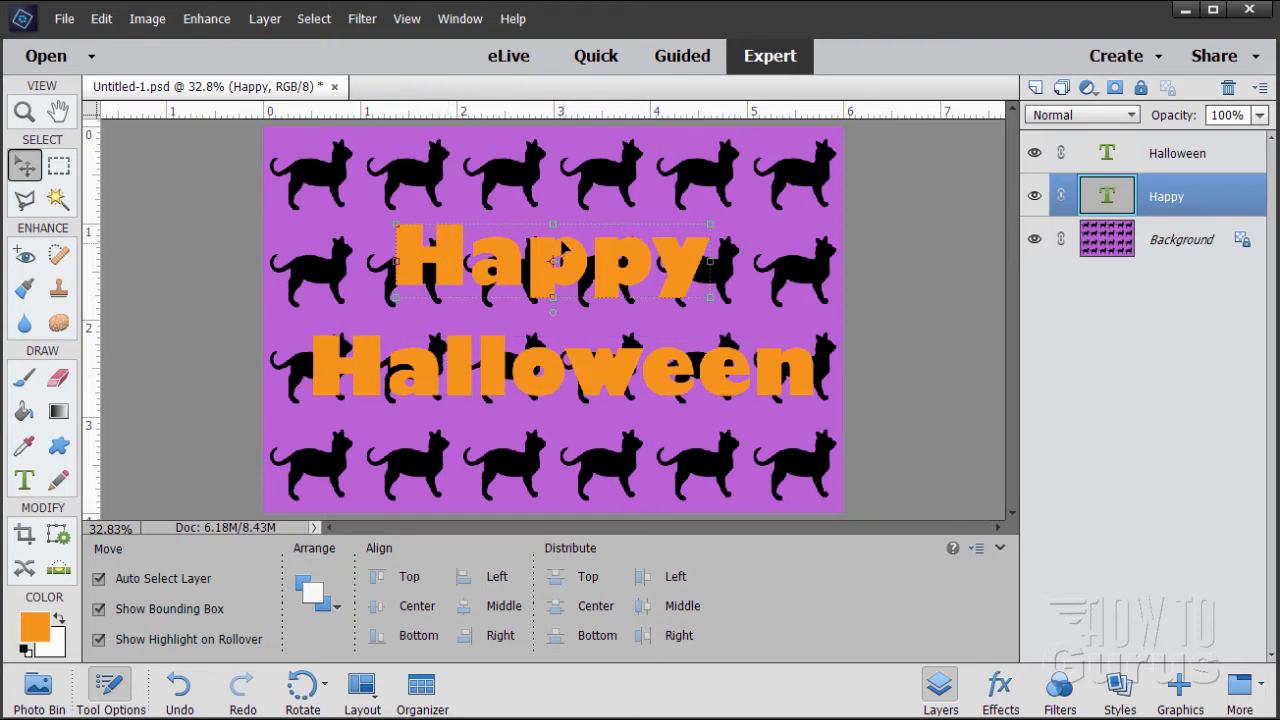
{"action": "left_click", "coordinate": [1142, 164]}
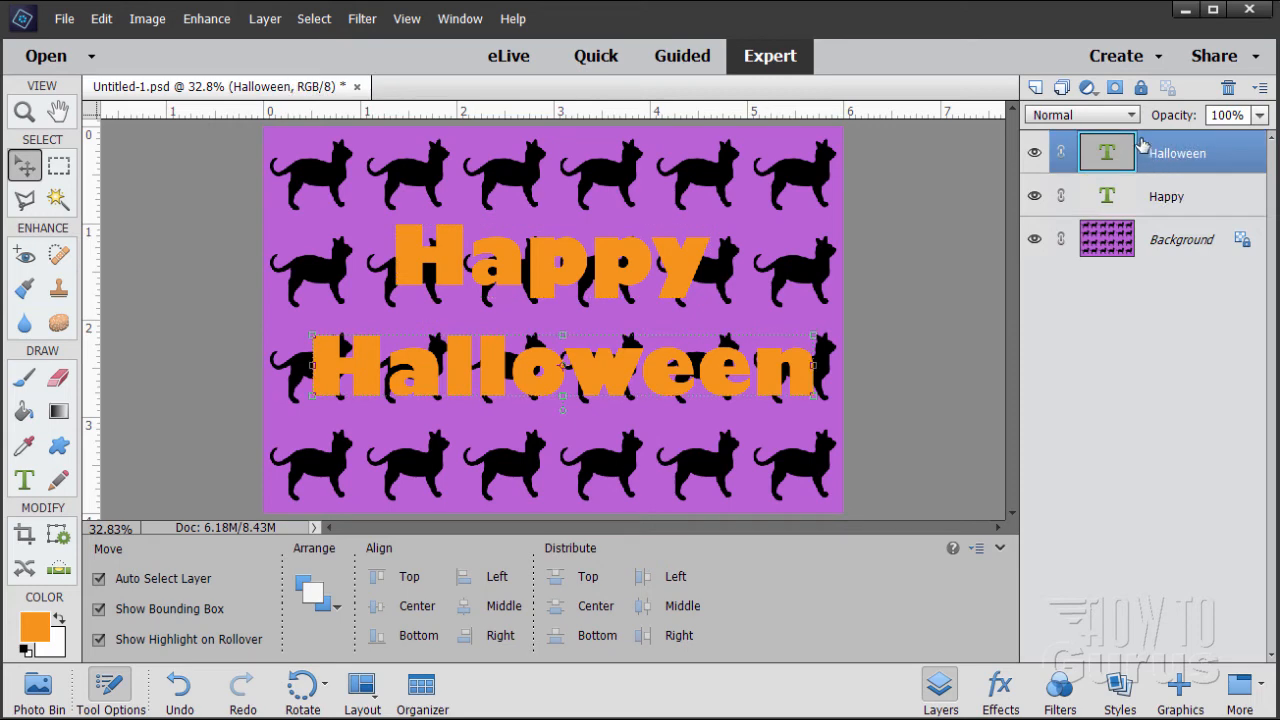
{"action": "left_click_drag", "start_coordinate": [1142, 146], "coordinate": [1142, 205]}
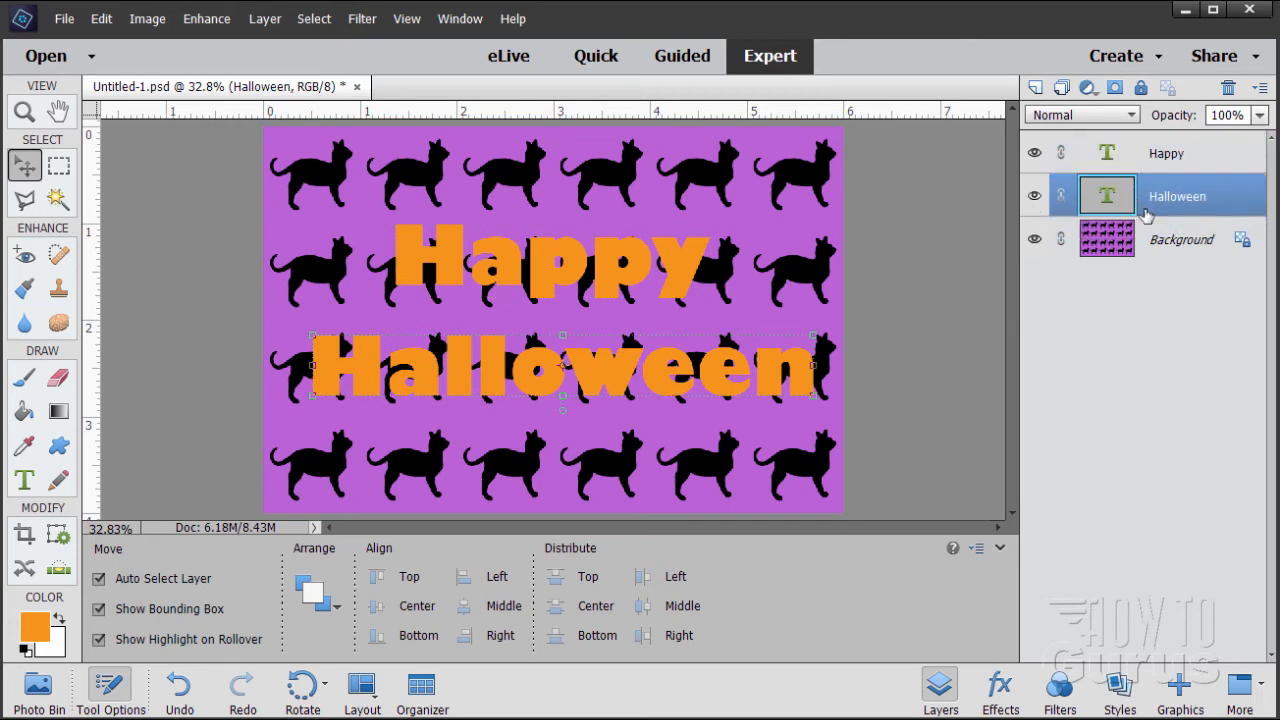
- Add an empty layer above the Happy layer, and load the Foreground to Background preset in the Gradient tool's editor
{"action": "left_click", "coordinate": [1176, 158]}
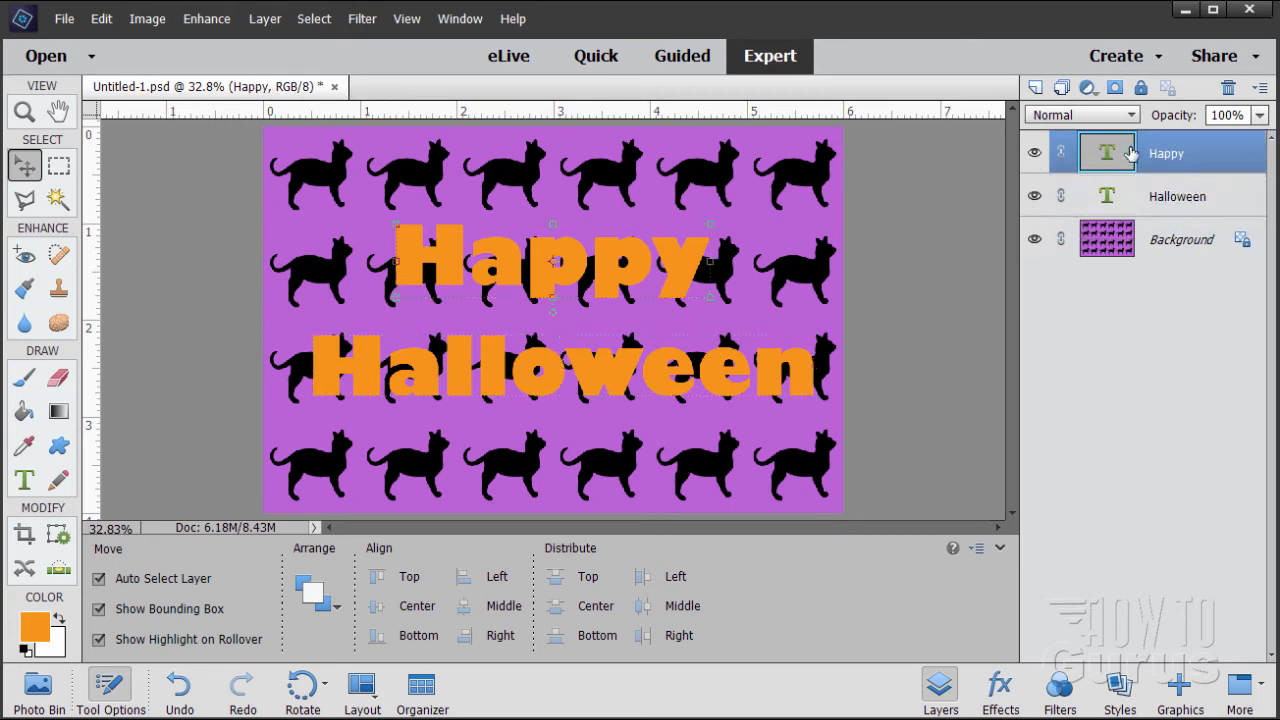
{"action": "left_click", "coordinate": [1036, 87]}
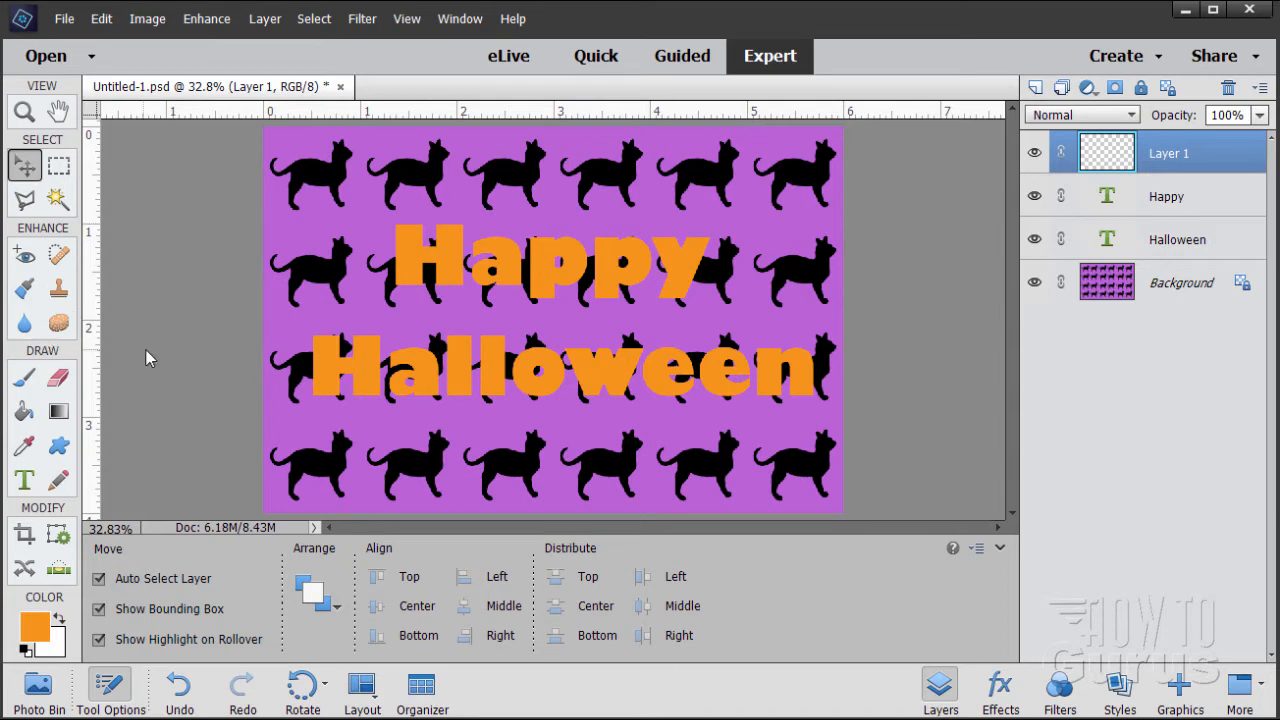
{"action": "left_click", "coordinate": [67, 415]}
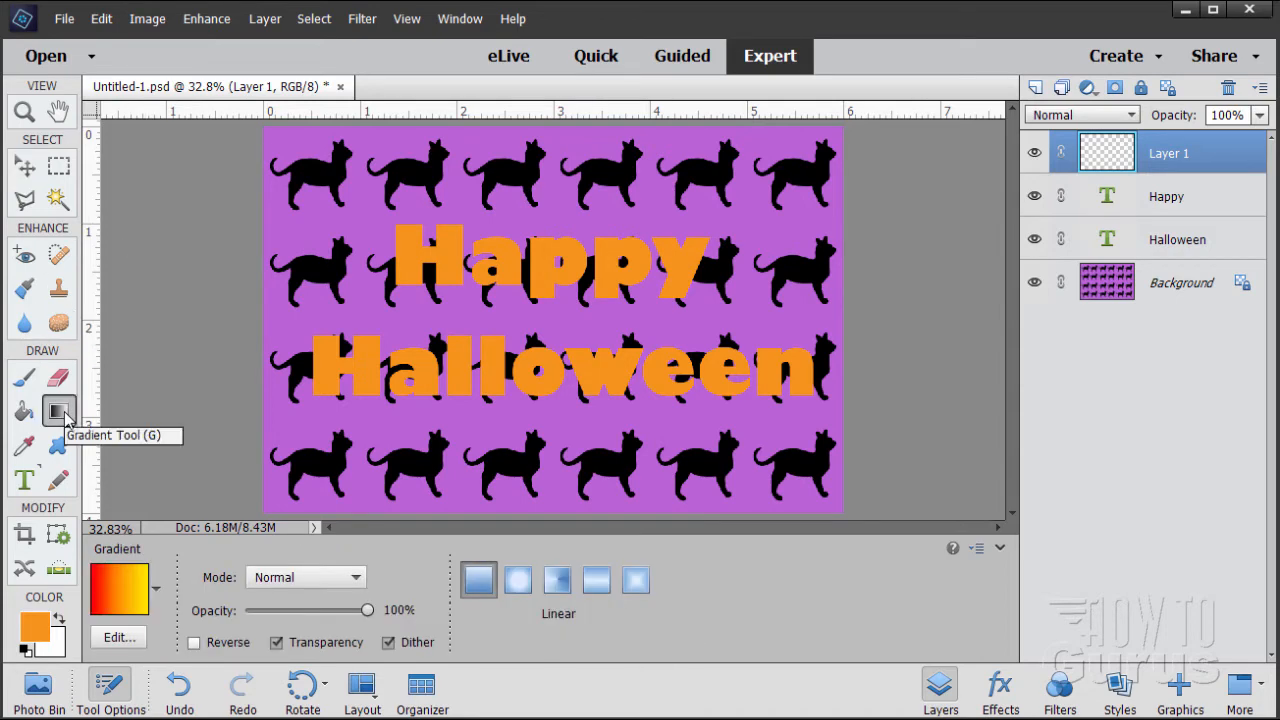
{"action": "left_click", "coordinate": [121, 597]}
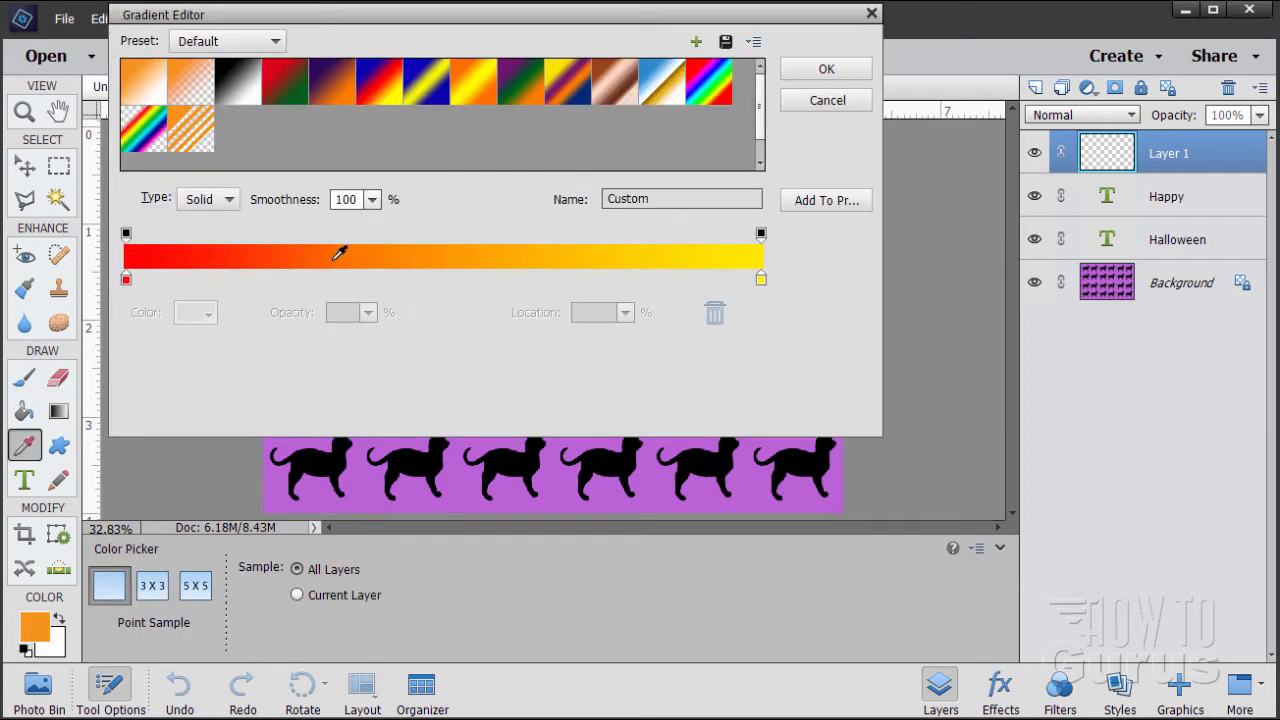
{"action": "left_click", "coordinate": [132, 70]}
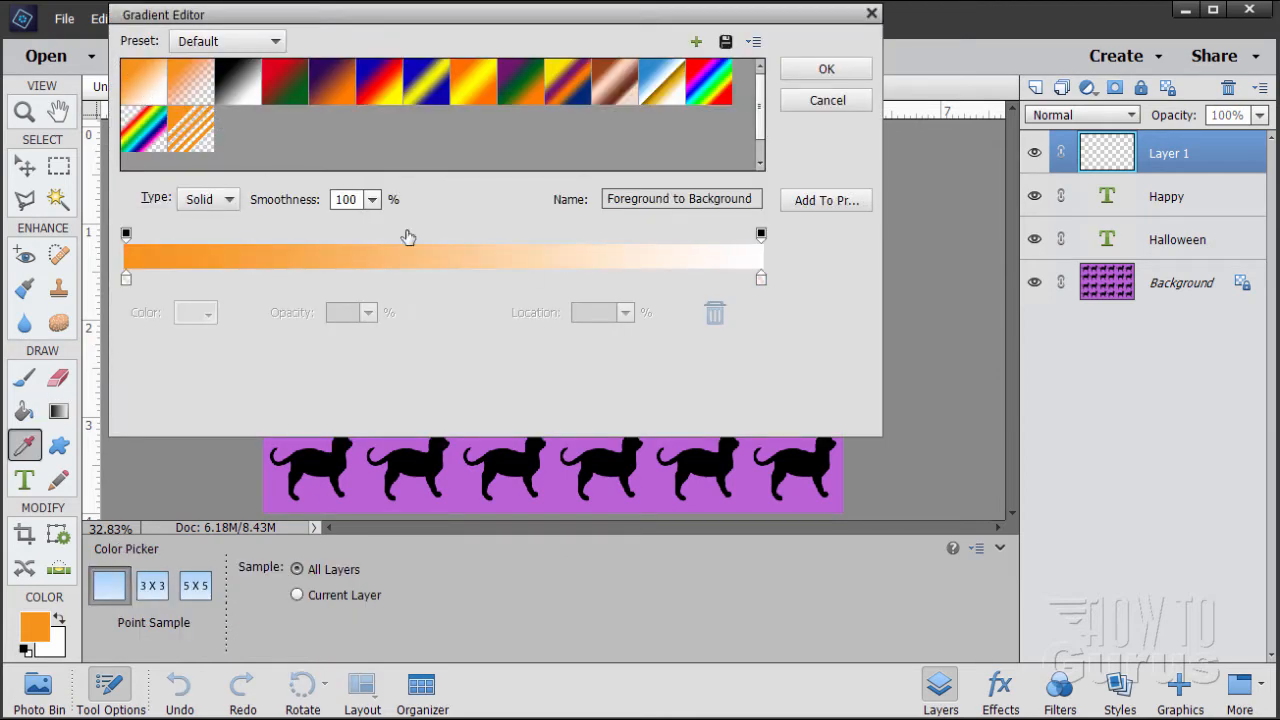
{"action": "left_click_drag", "start_coordinate": [454, 16], "coordinate": [535, 169]}
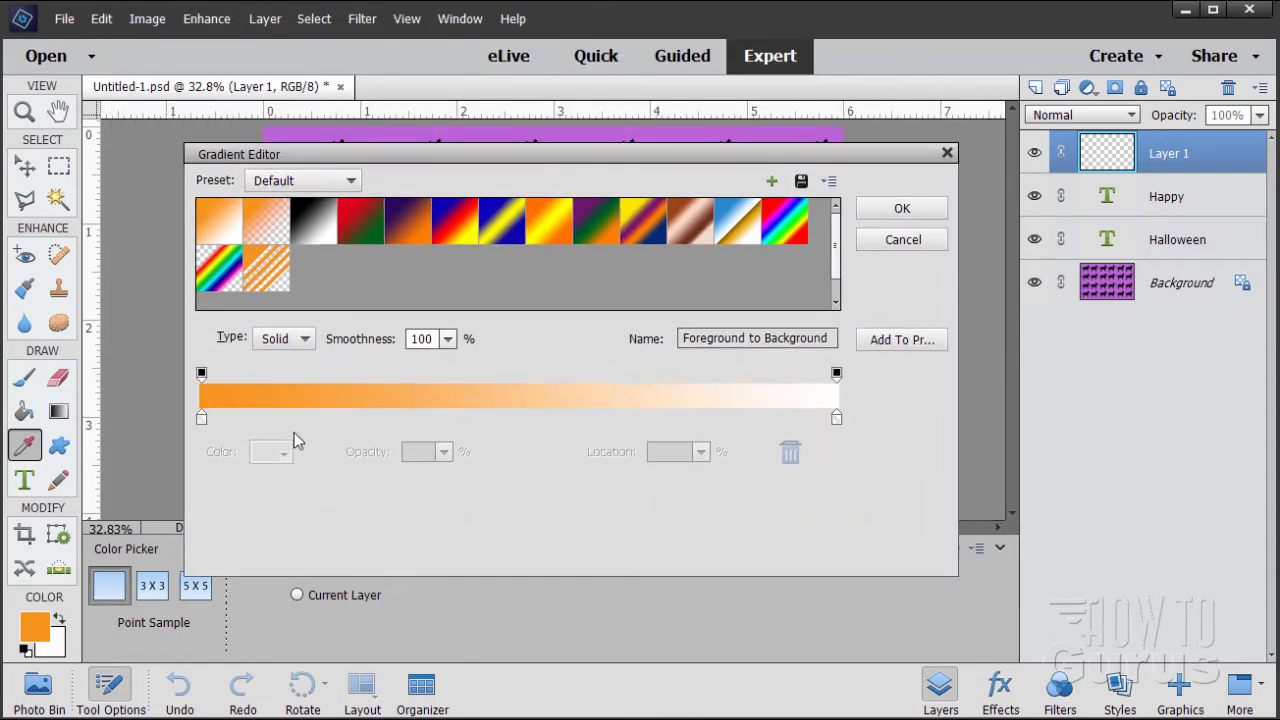
- Set the gradient's starting color stop at location 0% to pure red, ff0000
{"action": "left_click", "coordinate": [201, 418]}
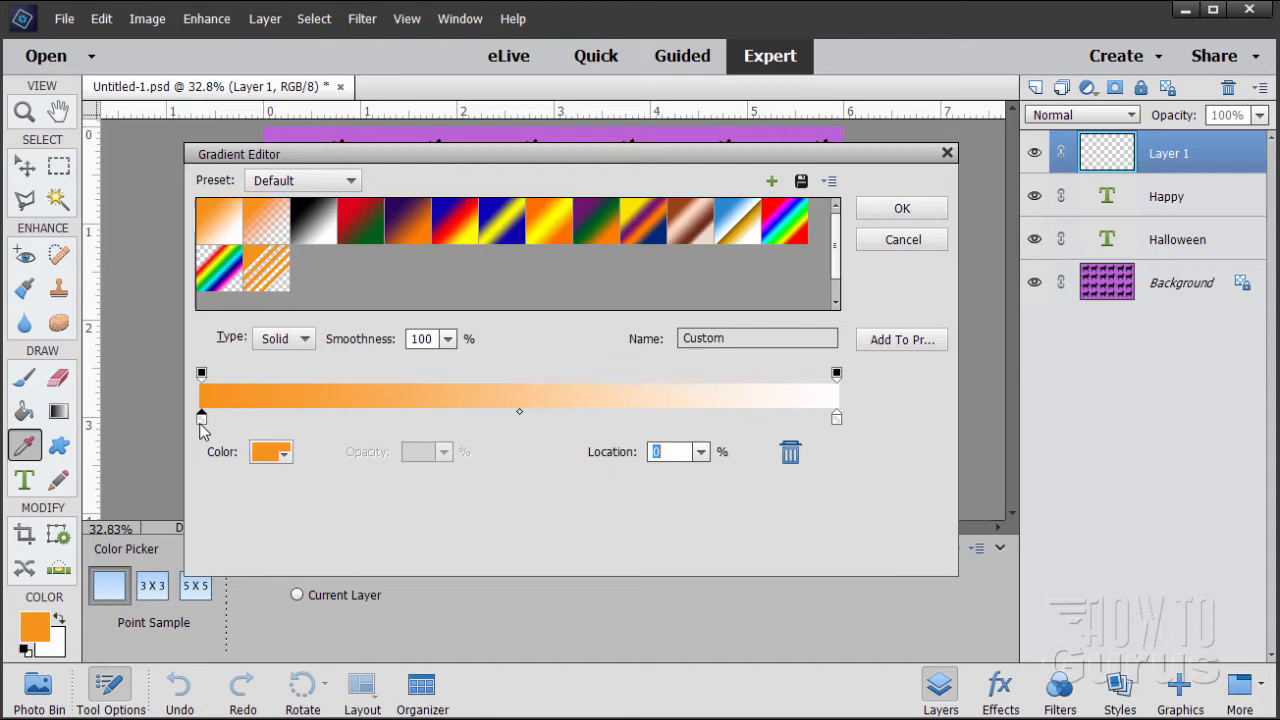
{"action": "left_click", "coordinate": [270, 451]}
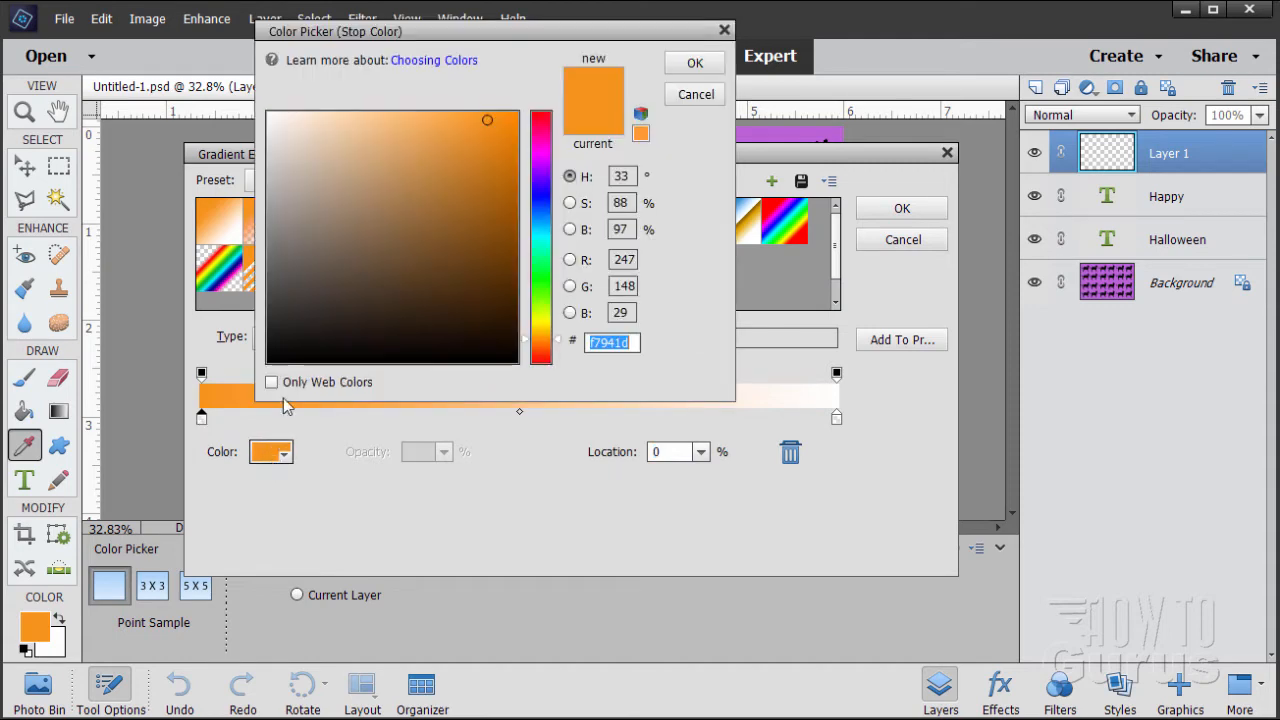
{"action": "left_click", "coordinate": [556, 351]}
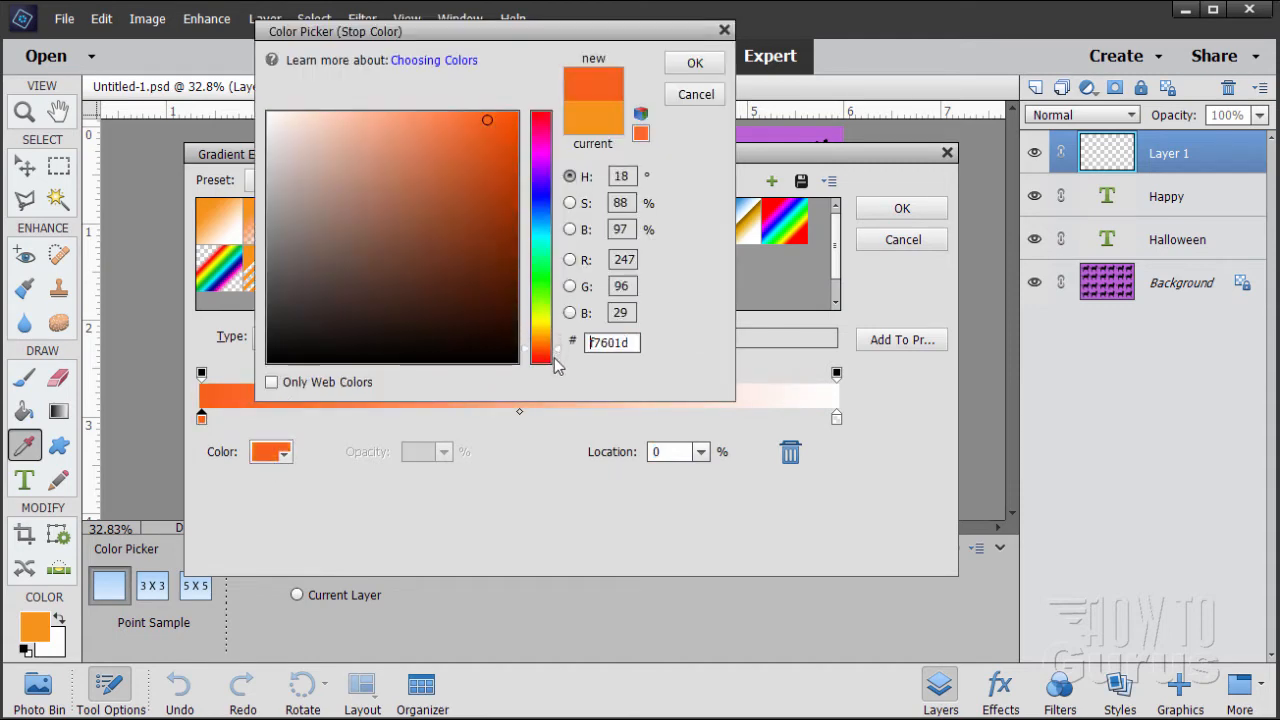
{"action": "left_click", "coordinate": [556, 366]}
{"action": "left_click_drag", "start_coordinate": [510, 125], "coordinate": [542, 90]}
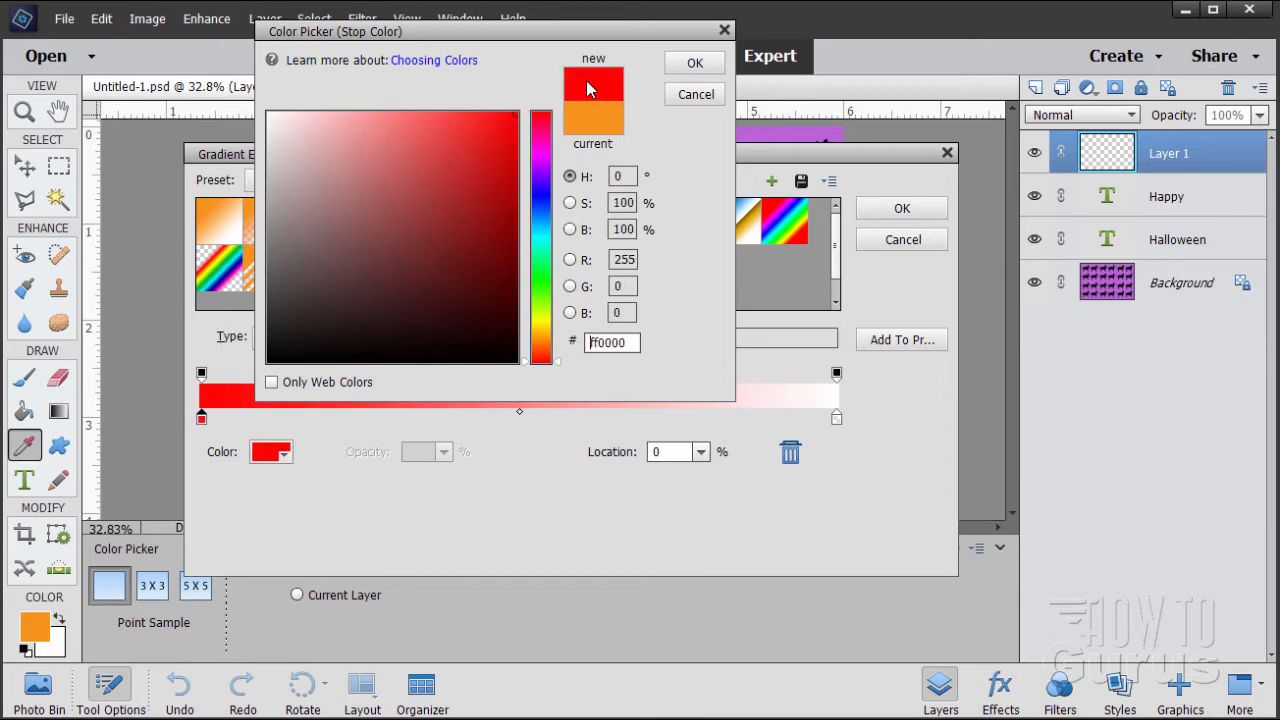
{"action": "left_click", "coordinate": [692, 63]}
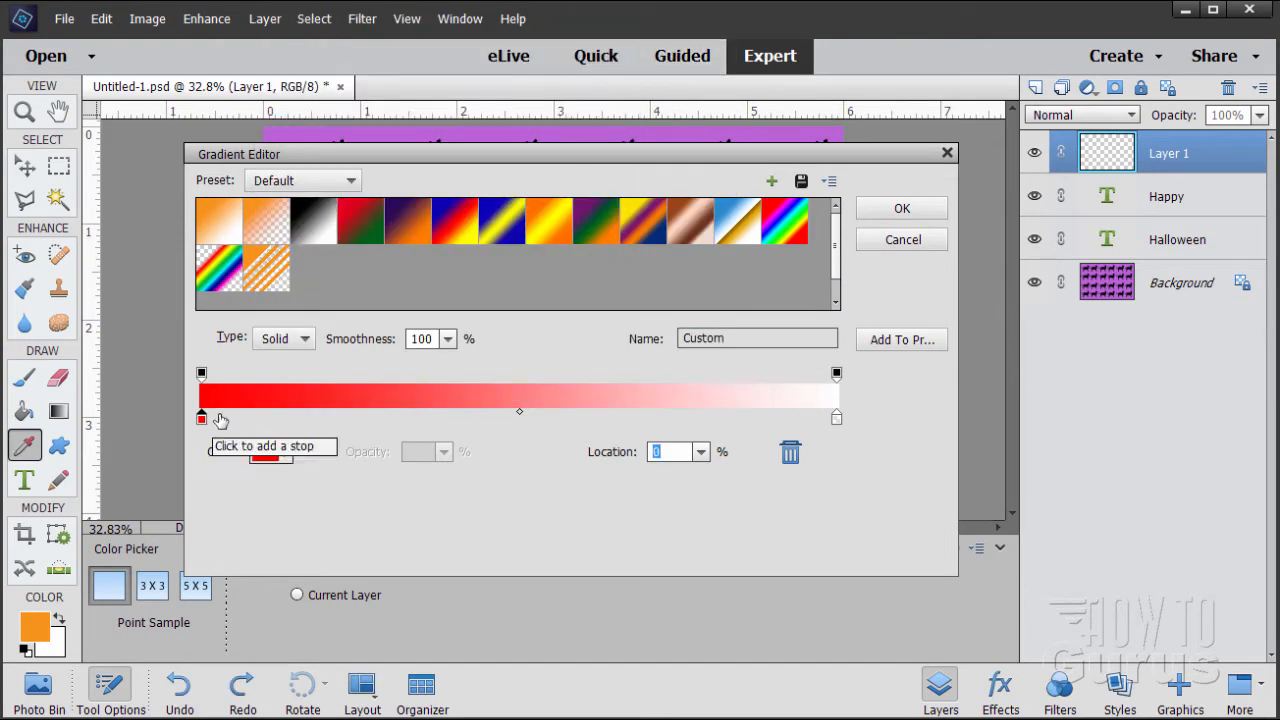
- Set the gradient's ending color stop at location 100% to yellow, ffea00
{"action": "left_click", "coordinate": [837, 421]}
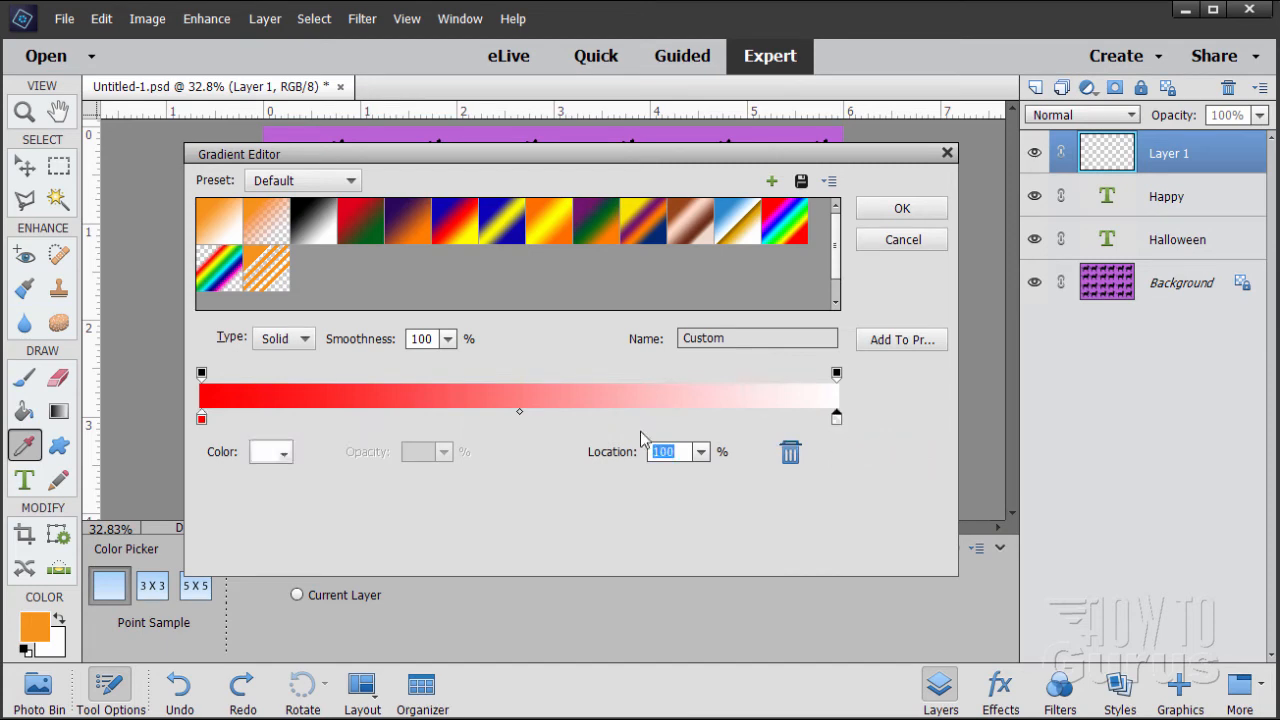
{"action": "left_click", "coordinate": [267, 455]}
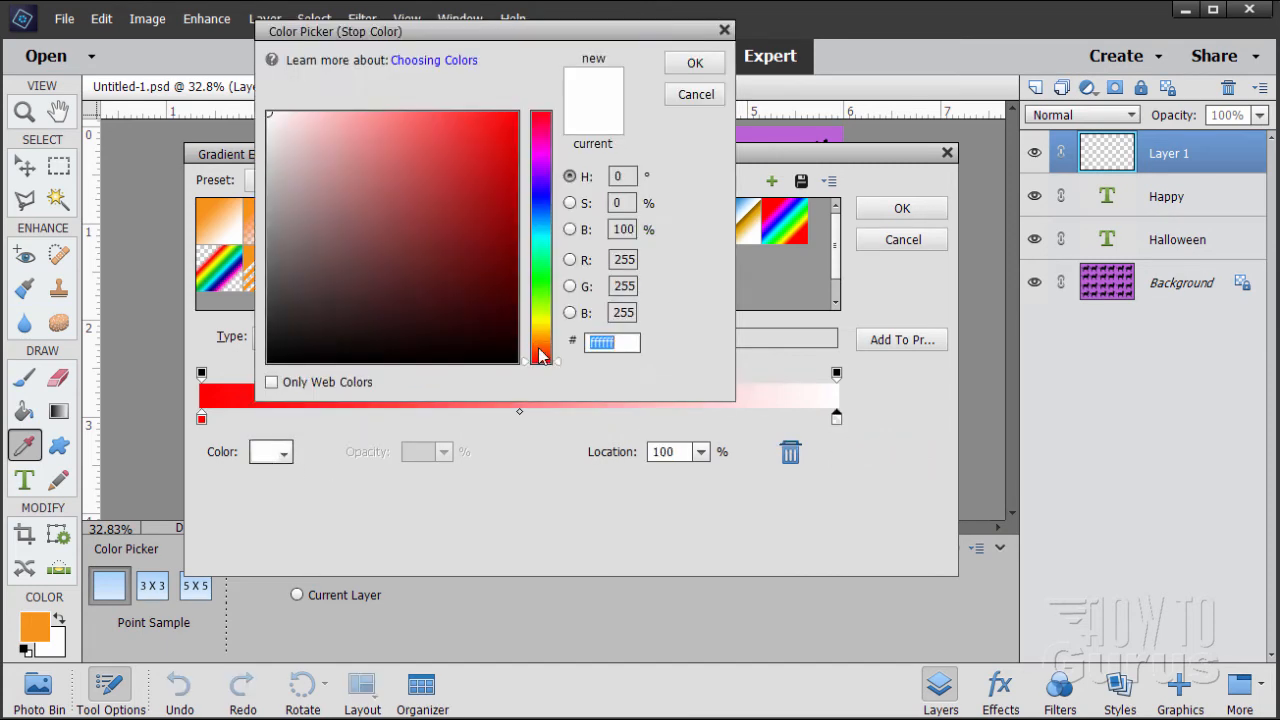
{"action": "left_click", "coordinate": [542, 332]}
{"action": "left_click_drag", "start_coordinate": [542, 333], "coordinate": [543, 323]}
{"action": "left_click_drag", "start_coordinate": [510, 141], "coordinate": [520, 104]}
{"action": "left_click_drag", "start_coordinate": [632, 343], "coordinate": [589, 342]}
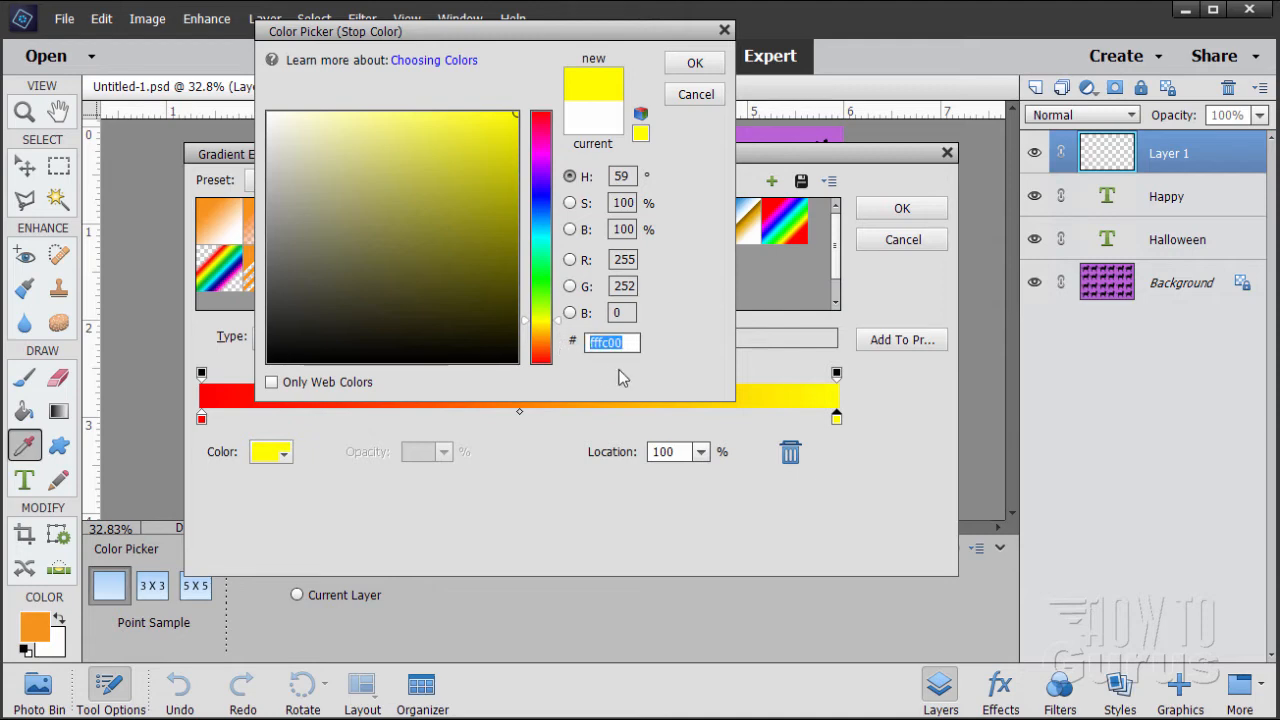
{"action": "type", "text": "ff"}
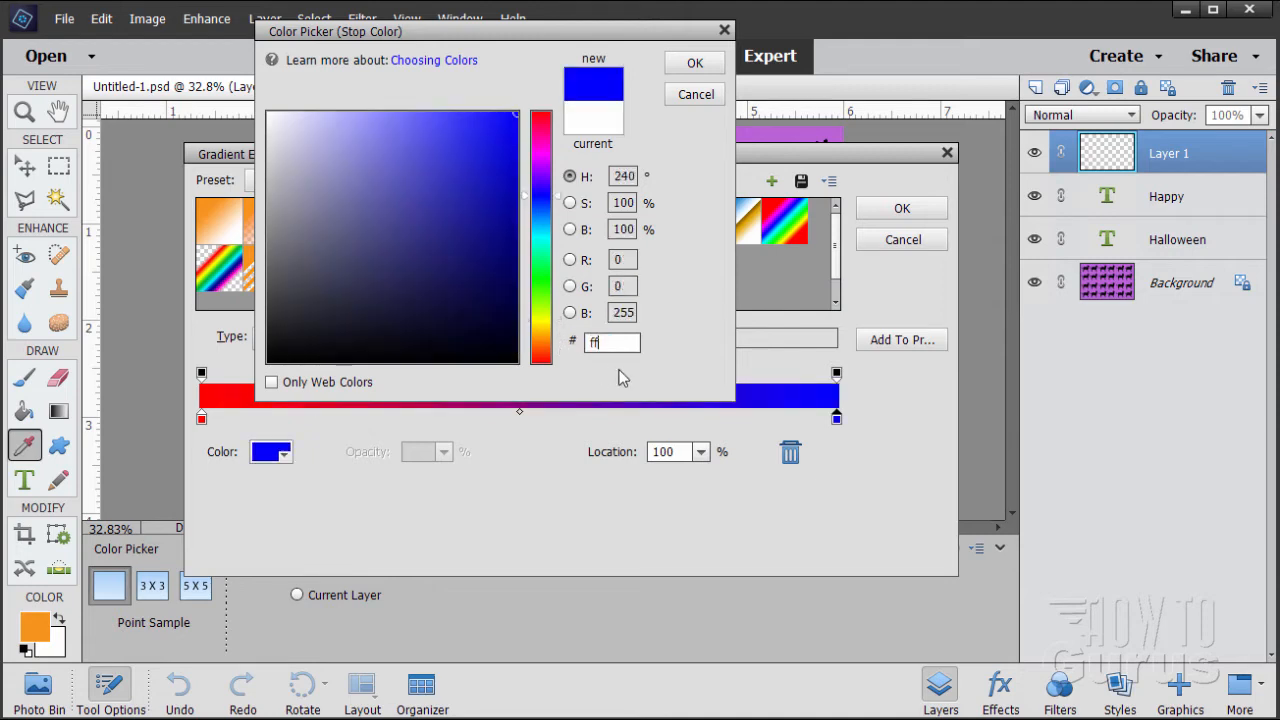
{"action": "type", "text": "ea"}
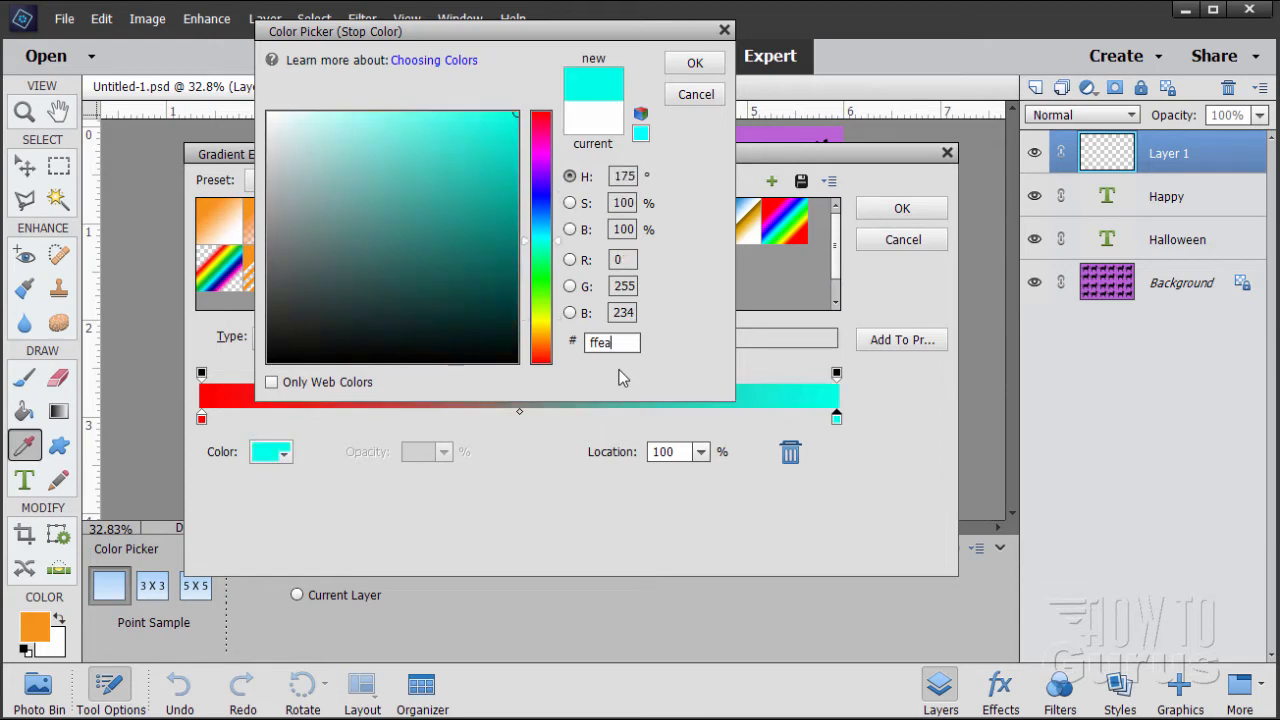
{"action": "type", "text": "00"}
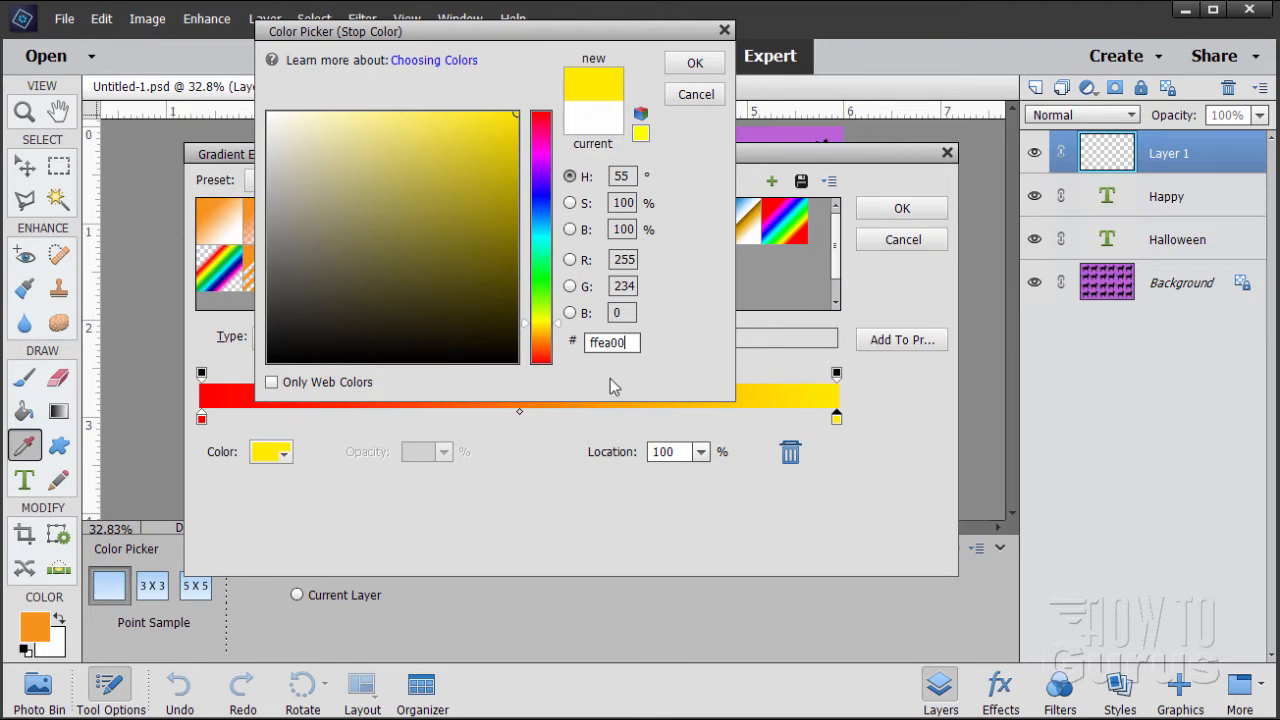
{"action": "left_click", "coordinate": [687, 66]}
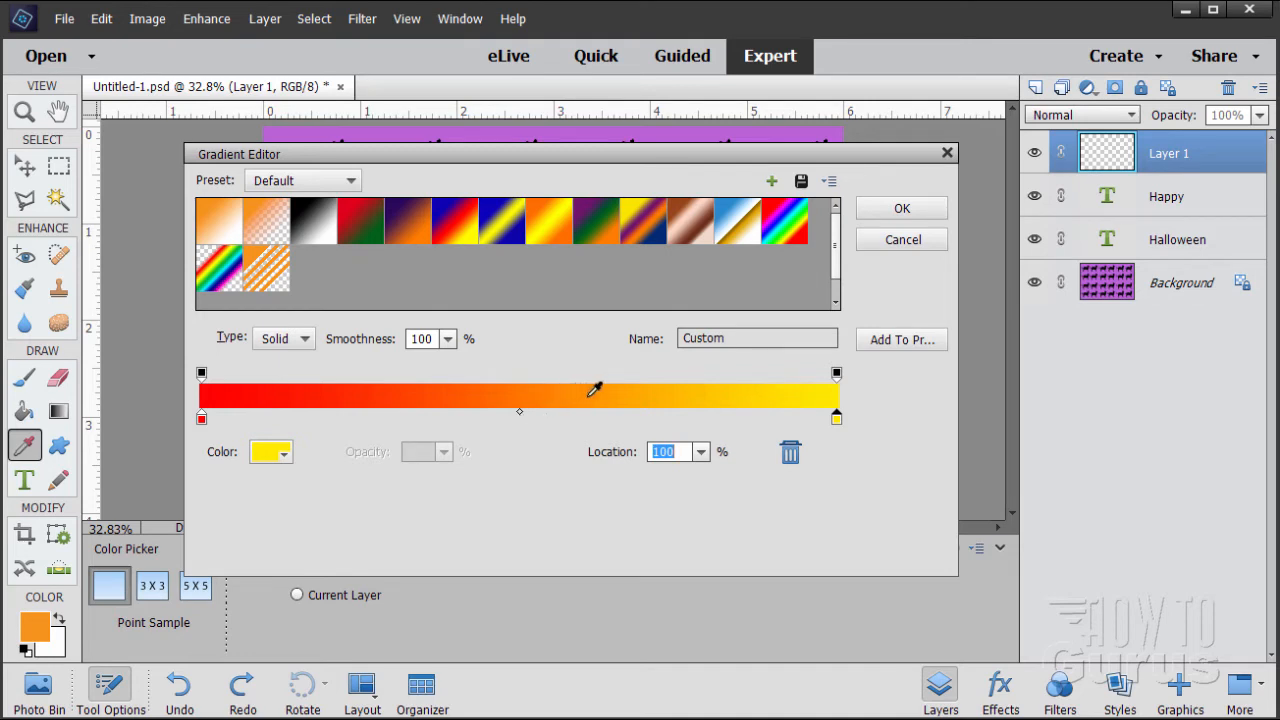
- Set the midpoint between the red and yellow stops to location 35%, and accept the edited gradient
{"action": "left_click", "coordinate": [520, 412]}
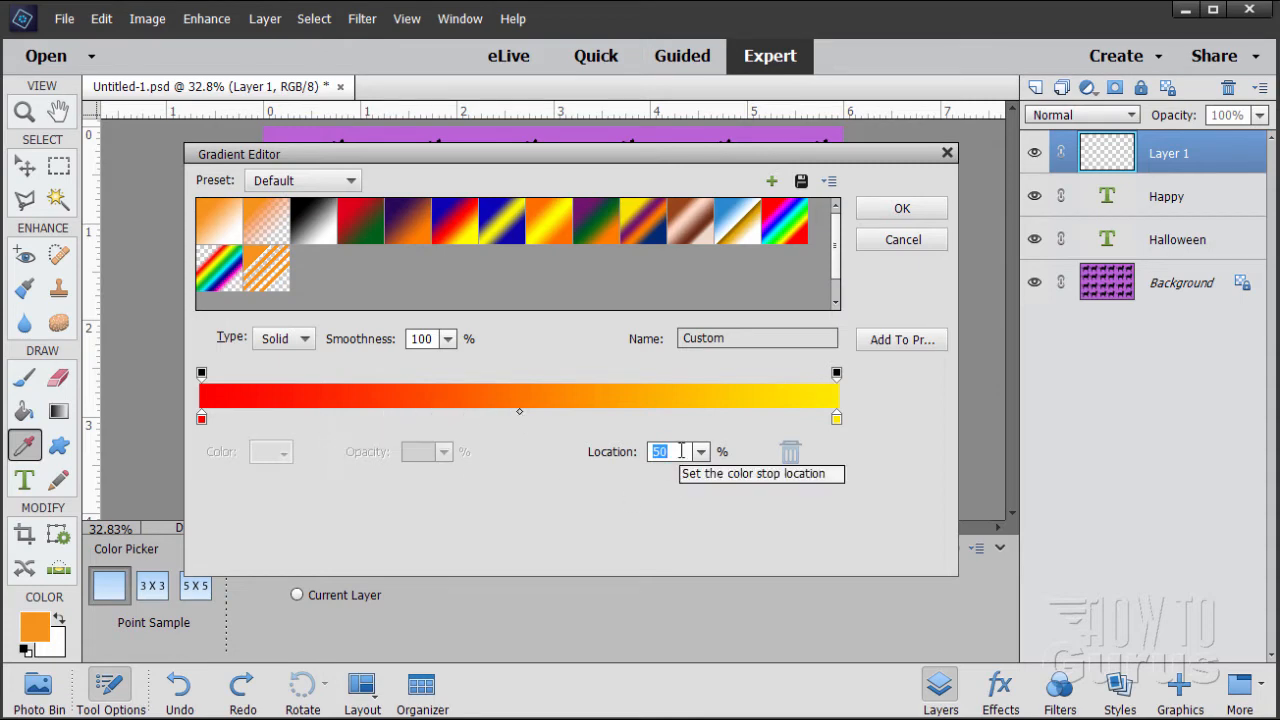
{"action": "type", "text": "35"}
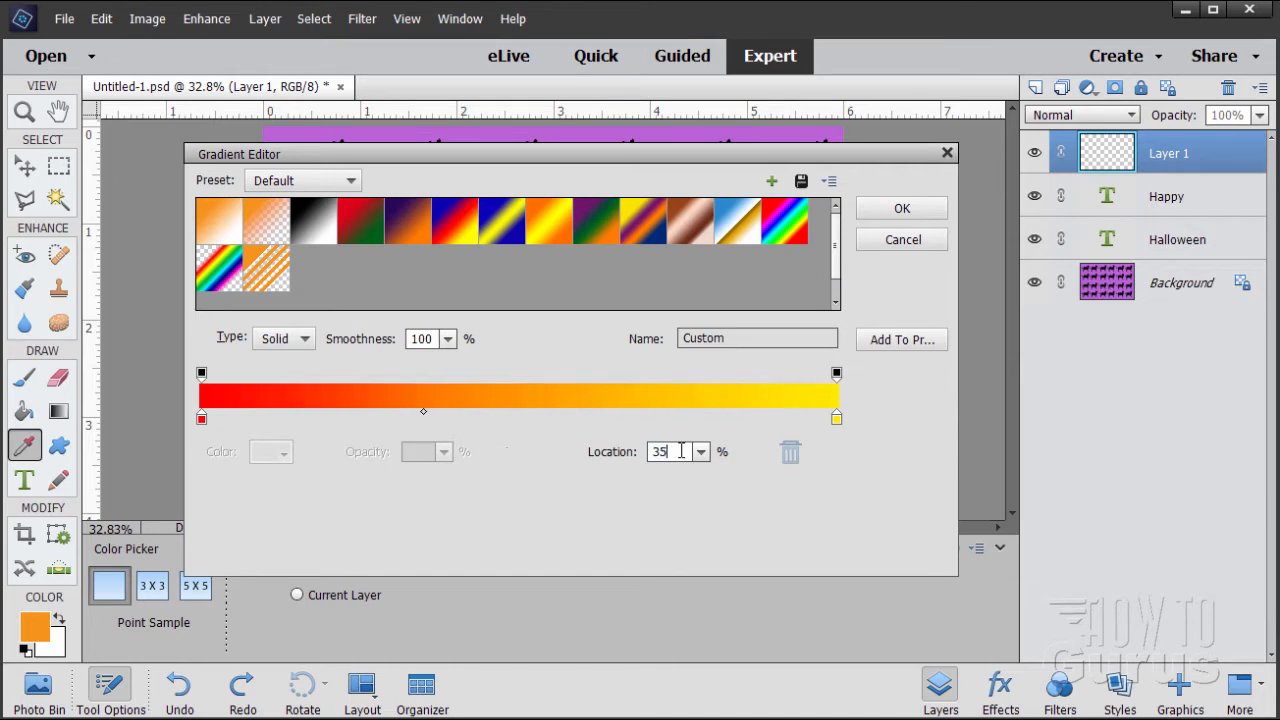
{"action": "left_click", "coordinate": [901, 210]}
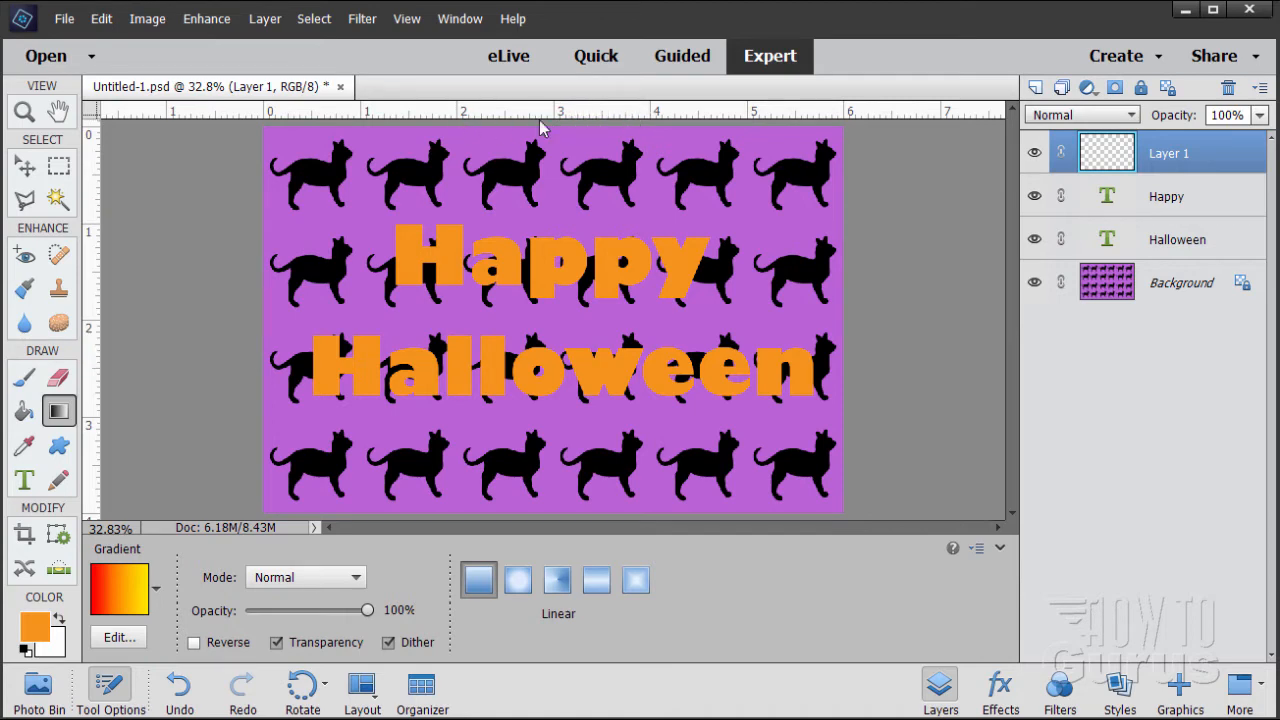
- Place four horizontal guides, one just above and one just below each of the words "Happy" and "Halloween"
{"action": "left_click_drag", "start_coordinate": [601, 118], "coordinate": [639, 217]}
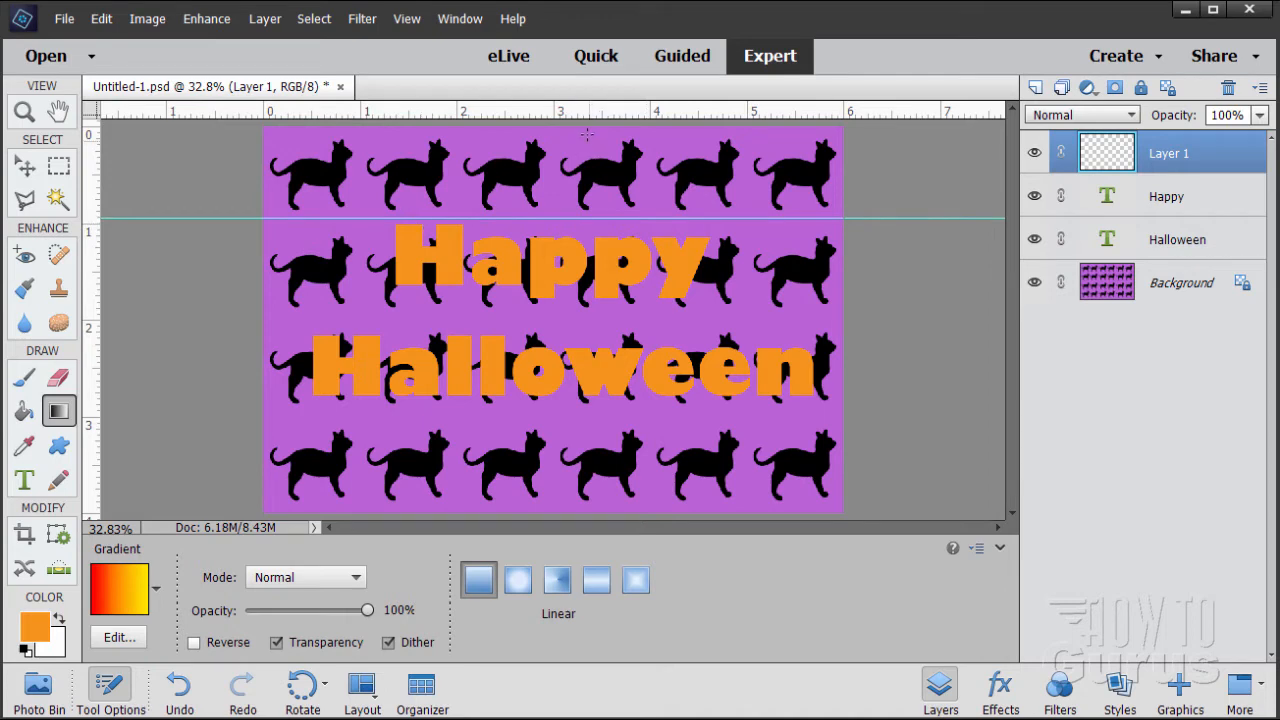
{"action": "left_click_drag", "start_coordinate": [586, 112], "coordinate": [586, 304]}
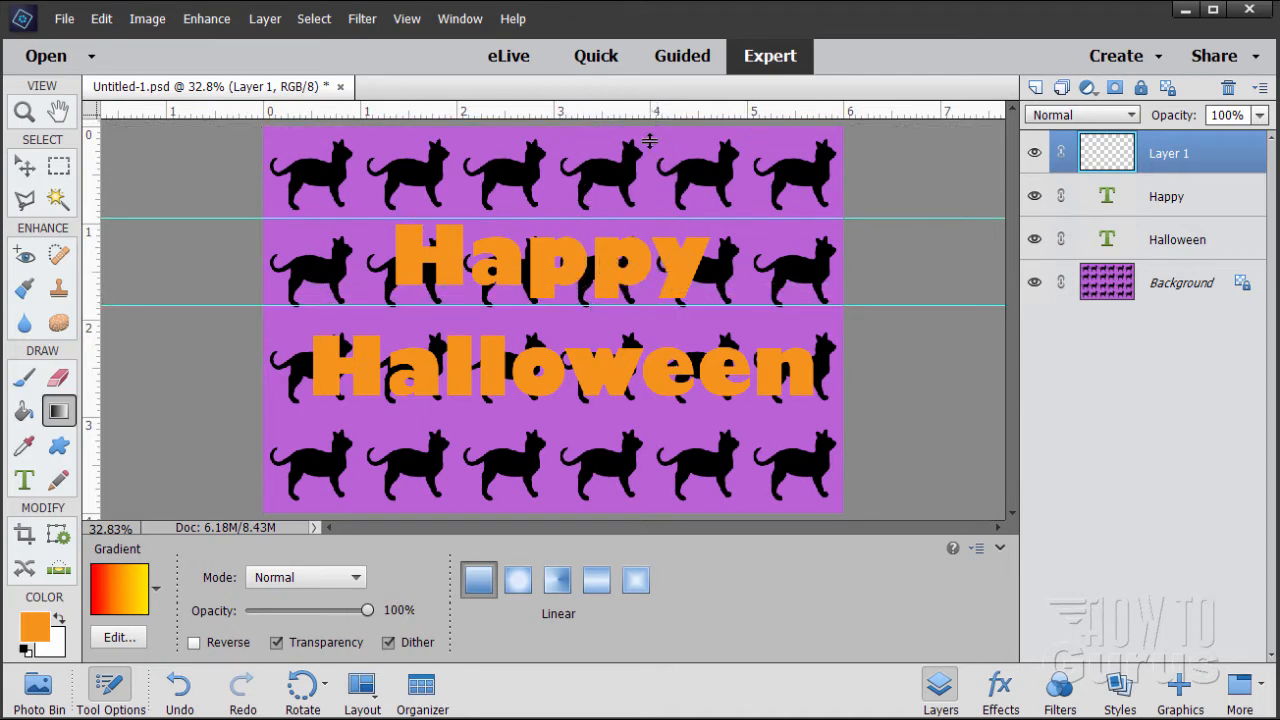
{"action": "left_click_drag", "start_coordinate": [648, 112], "coordinate": [651, 329]}
{"action": "left_click_drag", "start_coordinate": [665, 114], "coordinate": [655, 403]}
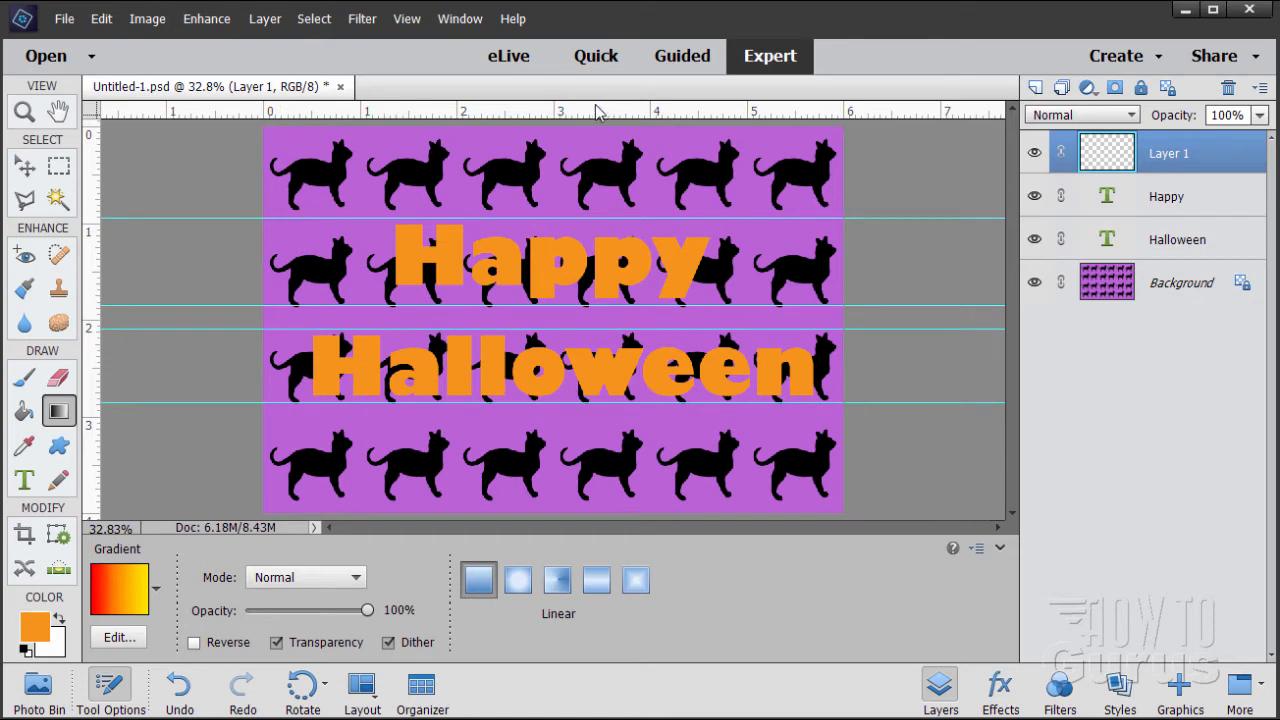
{"action": "left_click", "coordinate": [418, 22]}
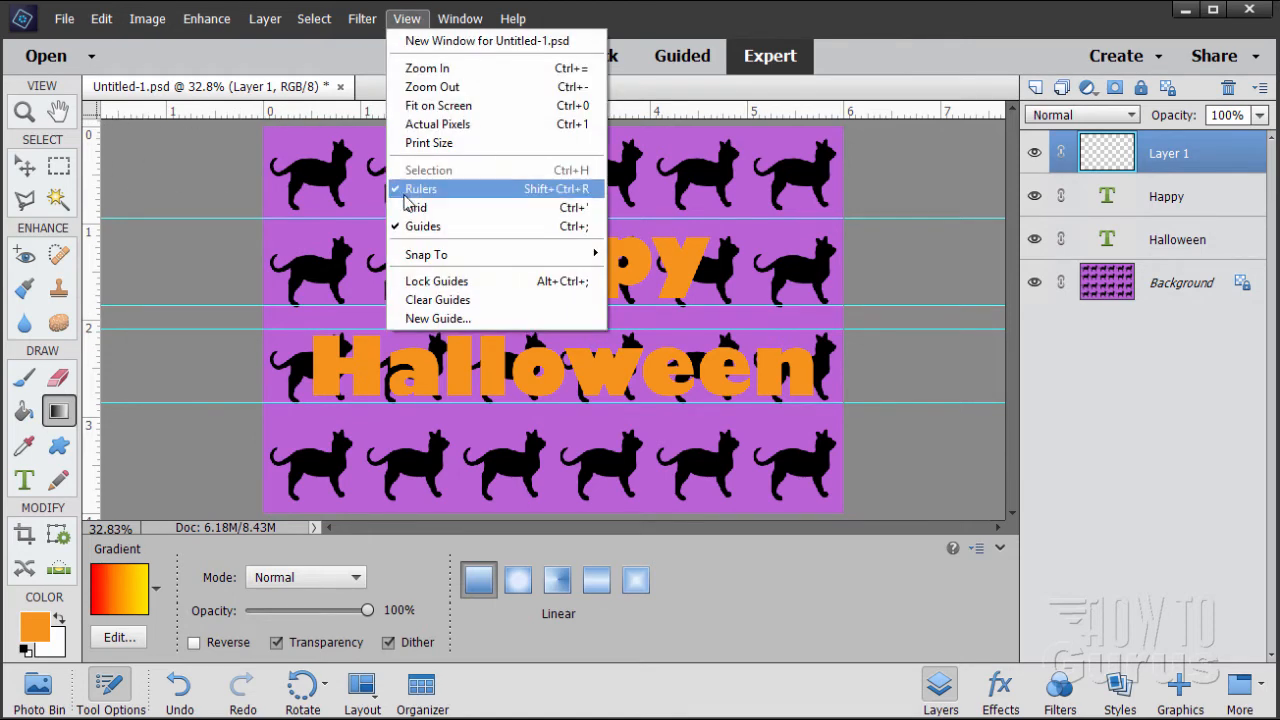
{"action": "left_click", "coordinate": [411, 20]}
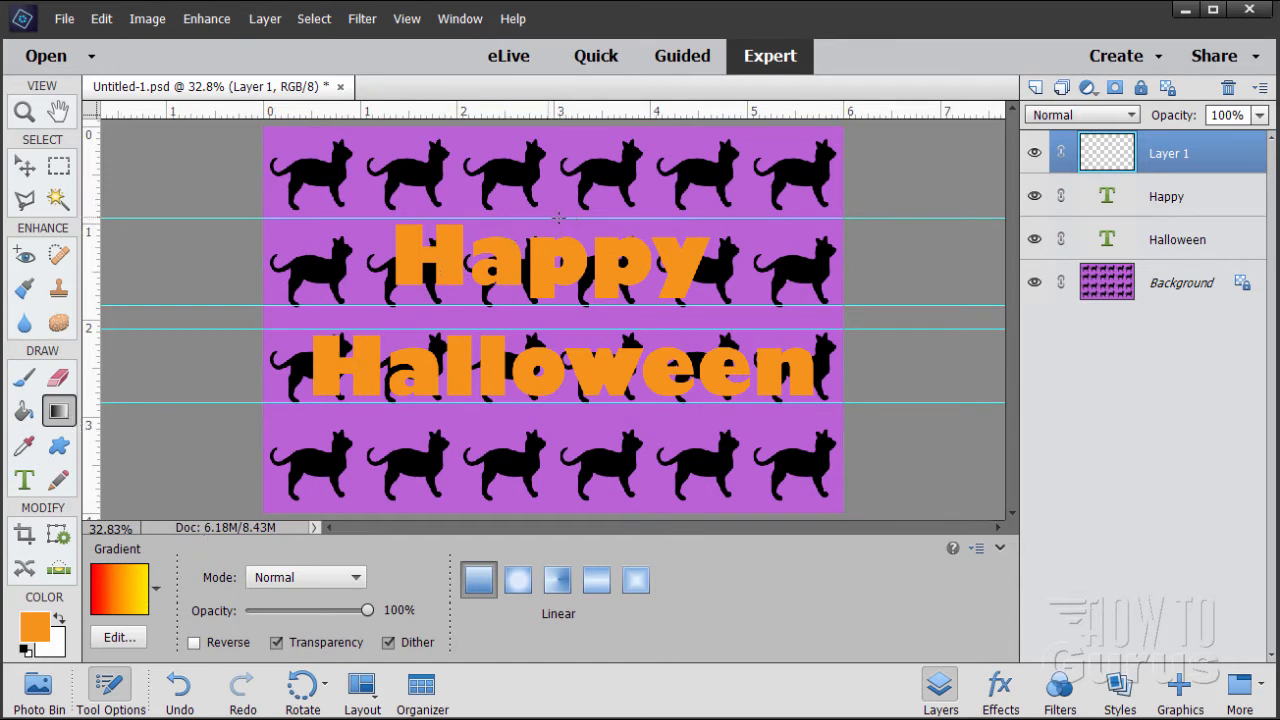
- Draw a straight vertical gradient on Layer 1 from the guide above "Happy" to the one below it, and clip it to the Happy layer
{"action": "key", "text": "shift"}
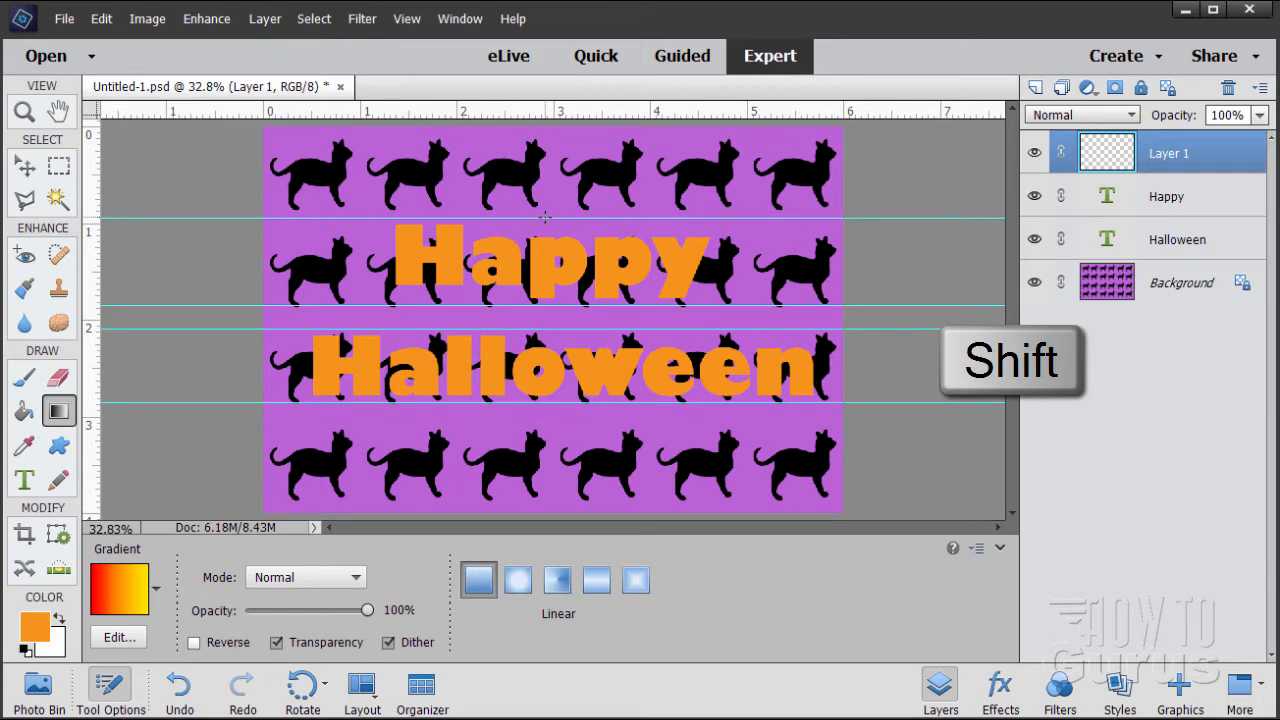
{"action": "left_click_drag", "start_coordinate": [541, 262], "coordinate": [542, 302]}
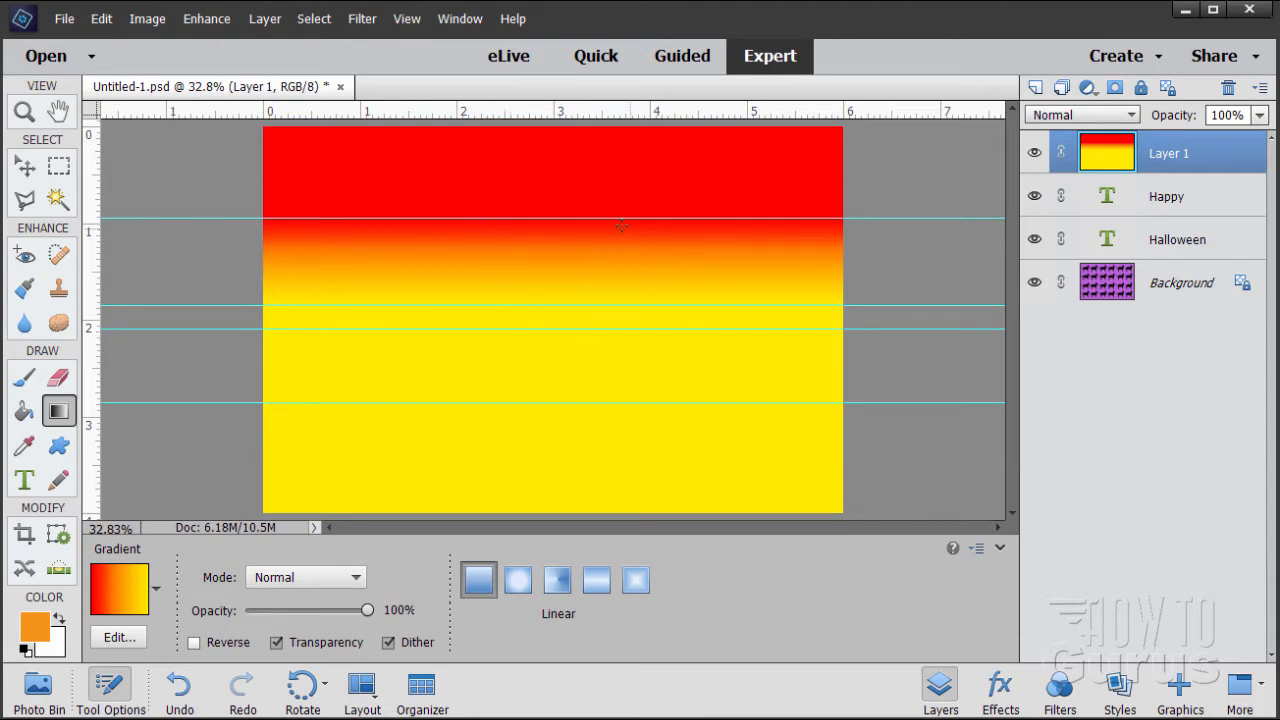
{"action": "right_click", "coordinate": [1170, 158]}
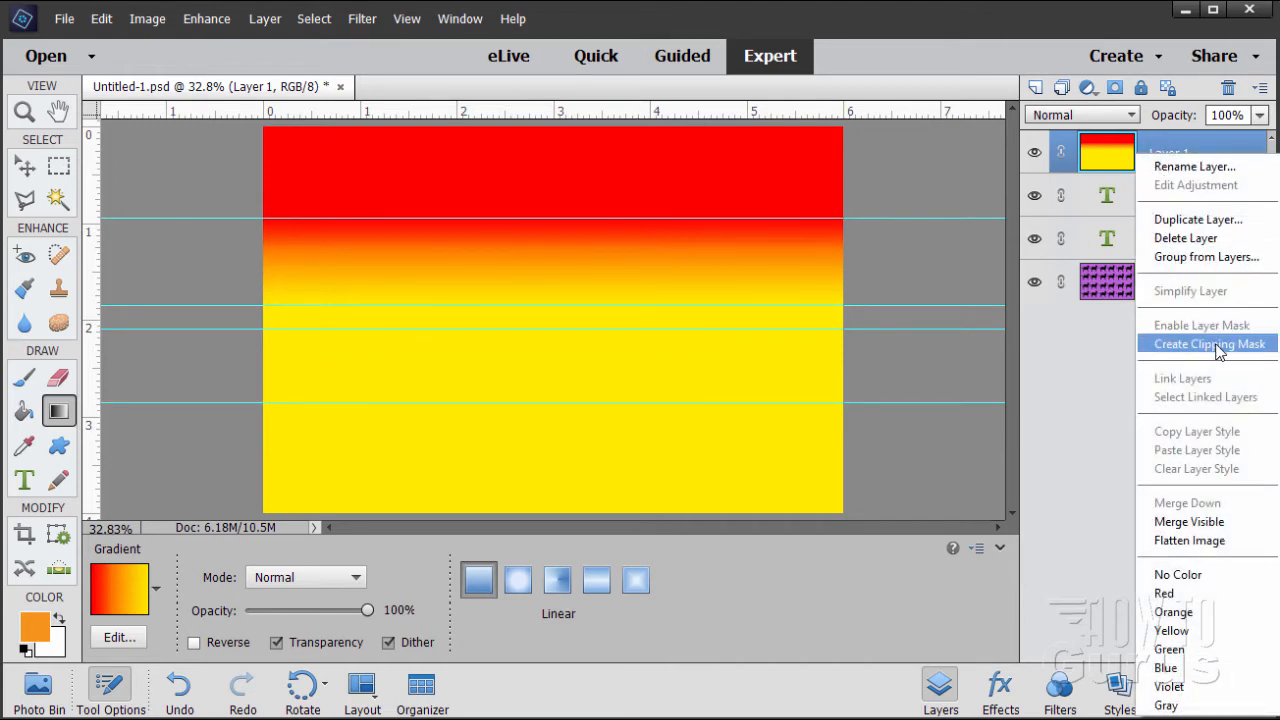
{"action": "left_click", "coordinate": [1167, 352]}
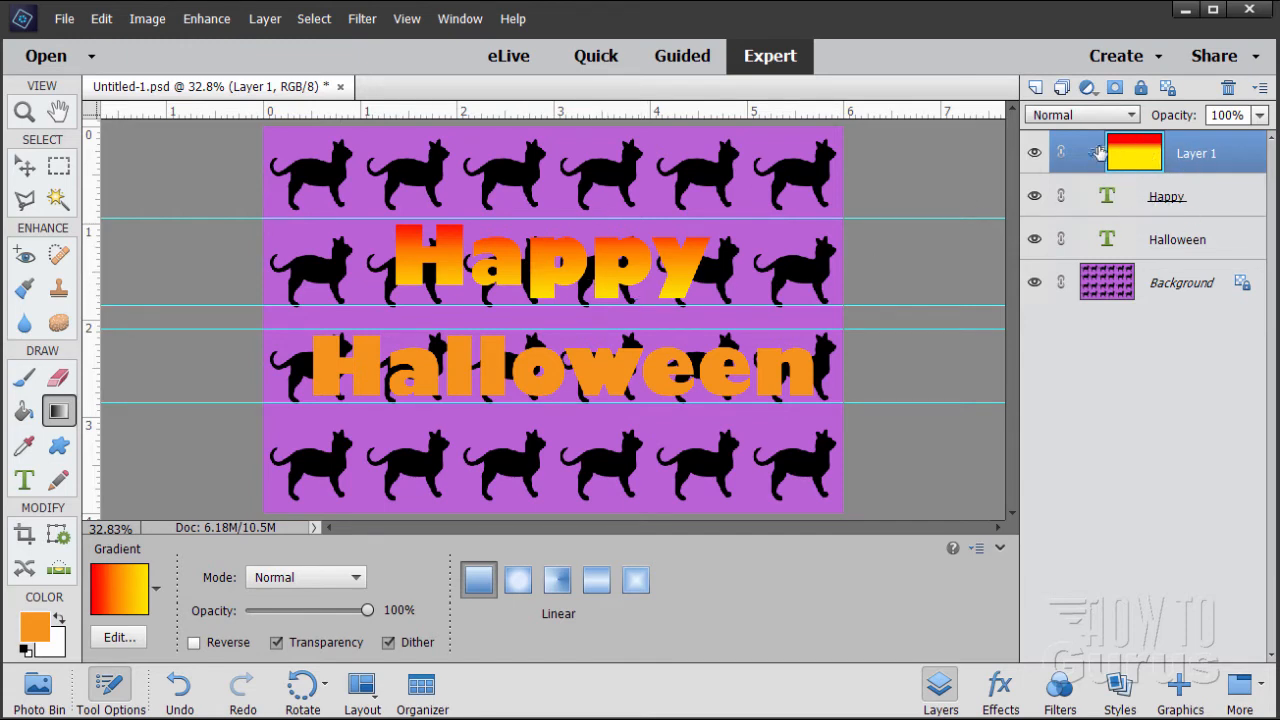
- On a new layer above Halloween, draw a straight vertical gradient between that word's upper and lower guides, and clip it to the Halloween text
{"action": "left_click", "coordinate": [1134, 250]}
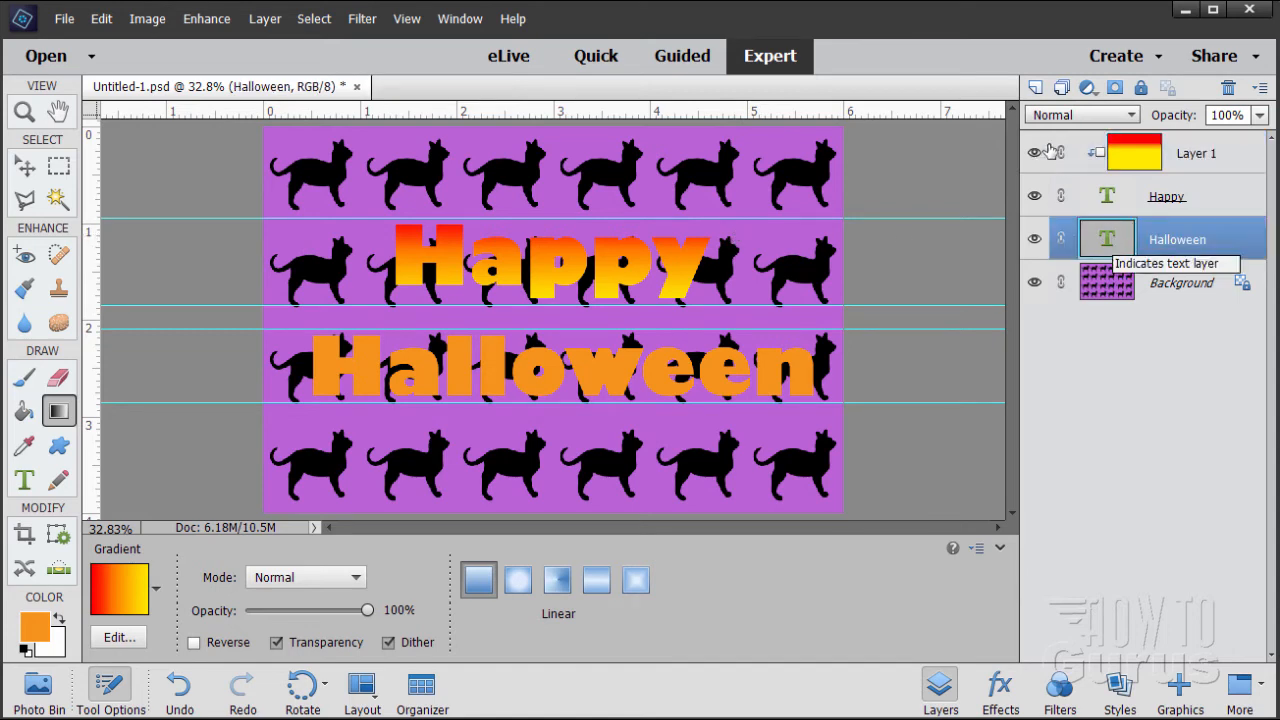
{"action": "left_click", "coordinate": [1036, 88]}
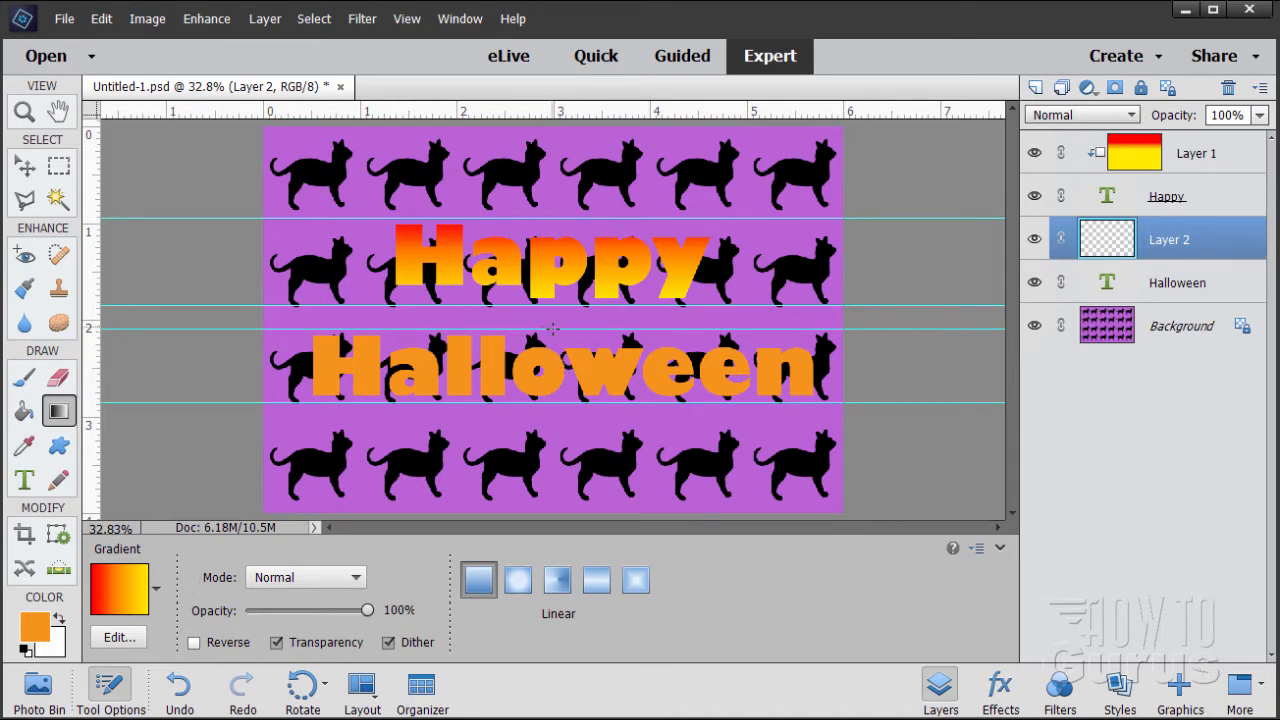
{"action": "key", "text": "shift"}
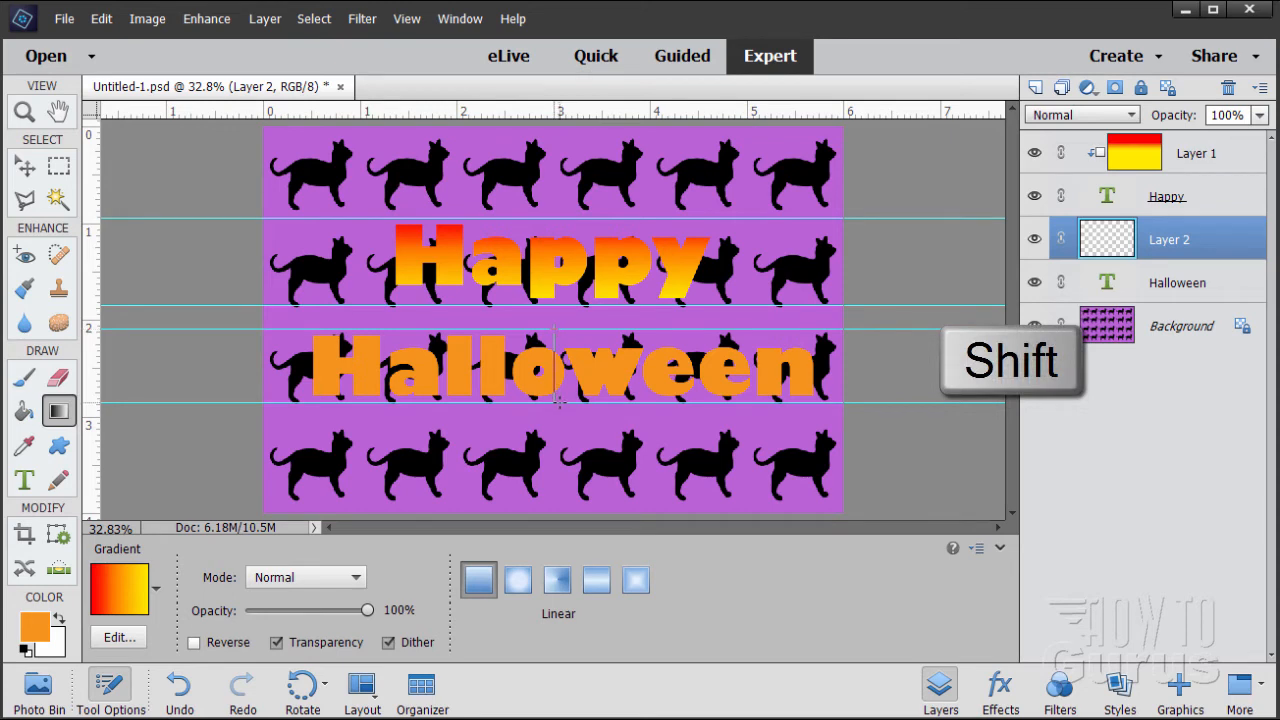
{"action": "left_click_drag", "start_coordinate": [559, 401], "coordinate": [558, 401]}
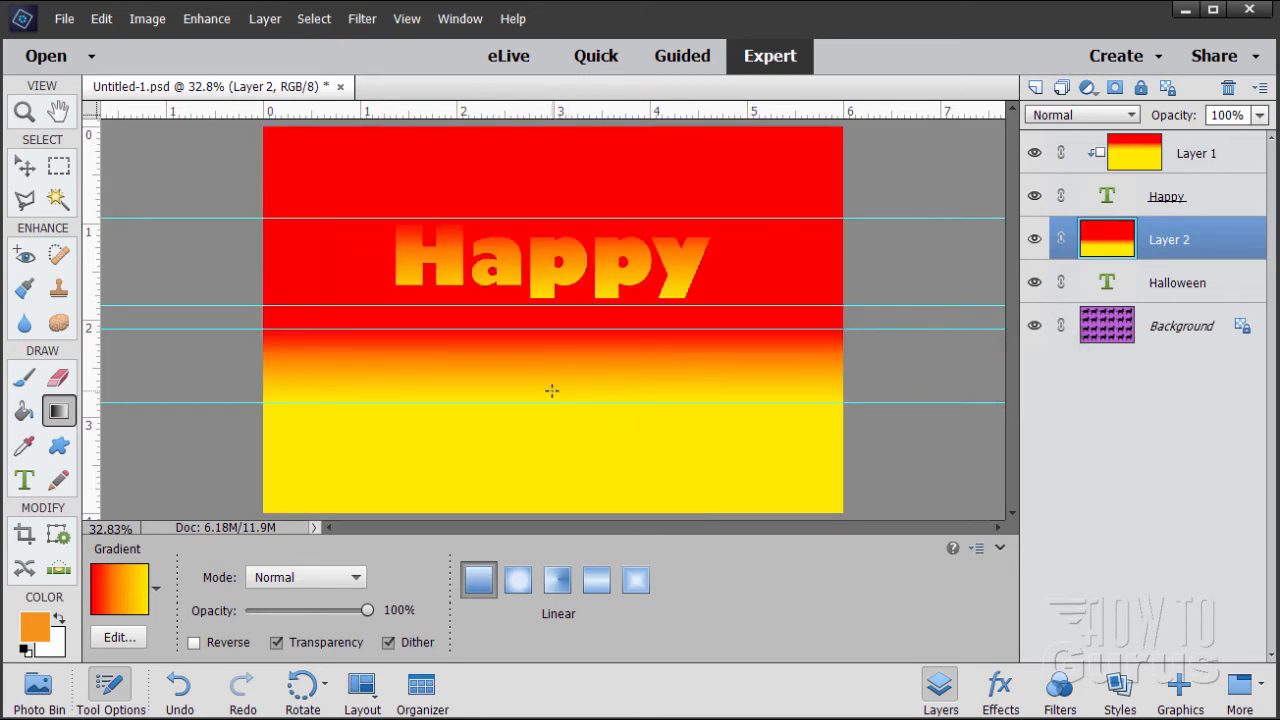
{"action": "right_click", "coordinate": [1166, 247]}
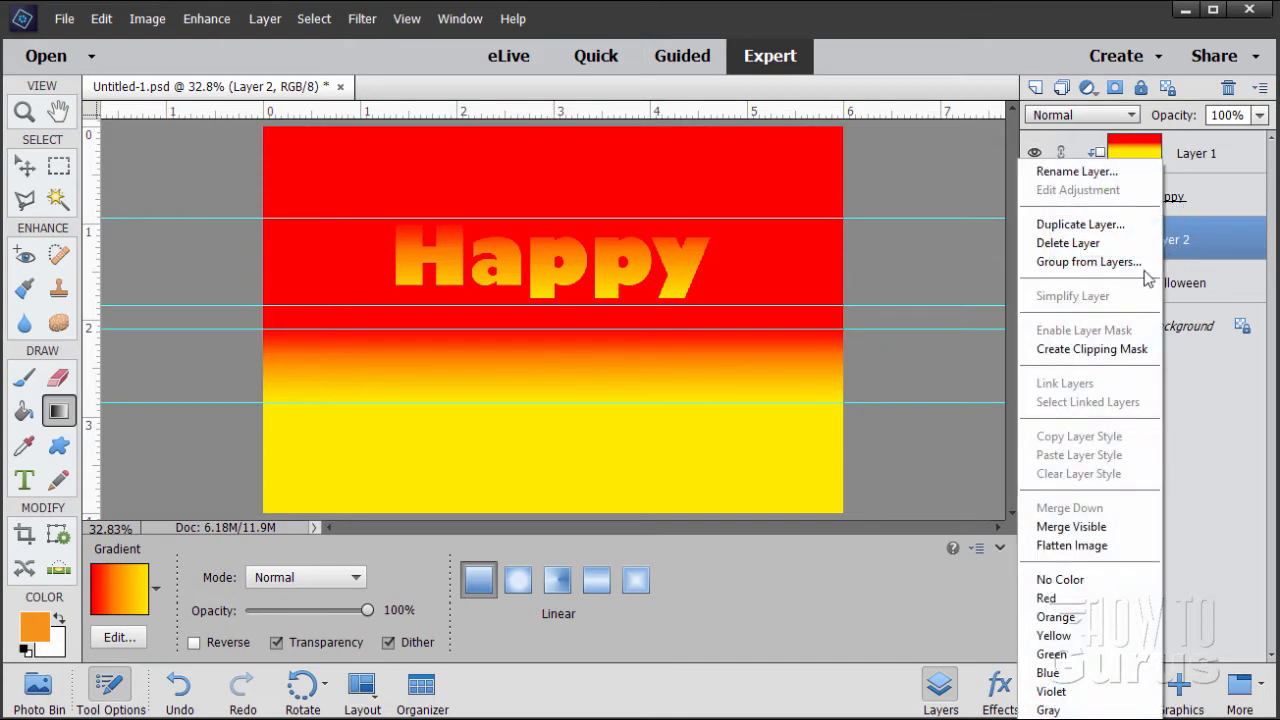
{"action": "left_click", "coordinate": [1095, 349]}
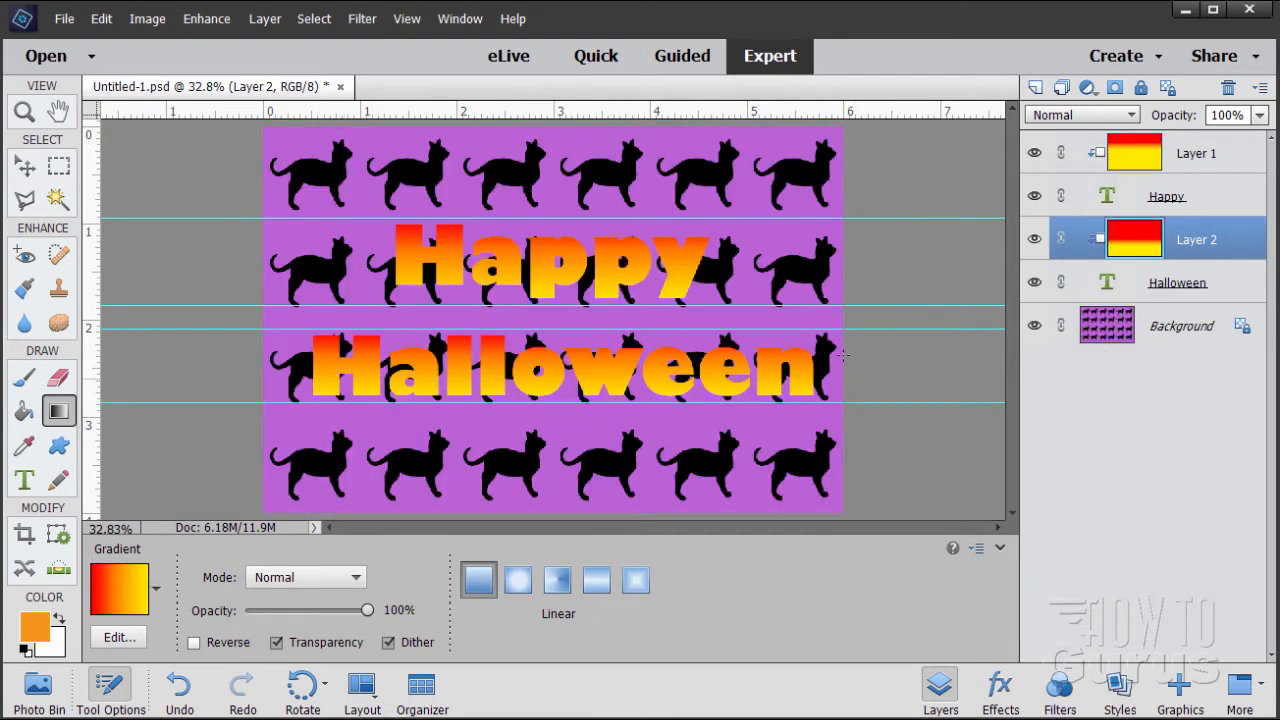
- Switch to the Move tool and clear all guides from the canvas
{"action": "left_click", "coordinate": [30, 170]}
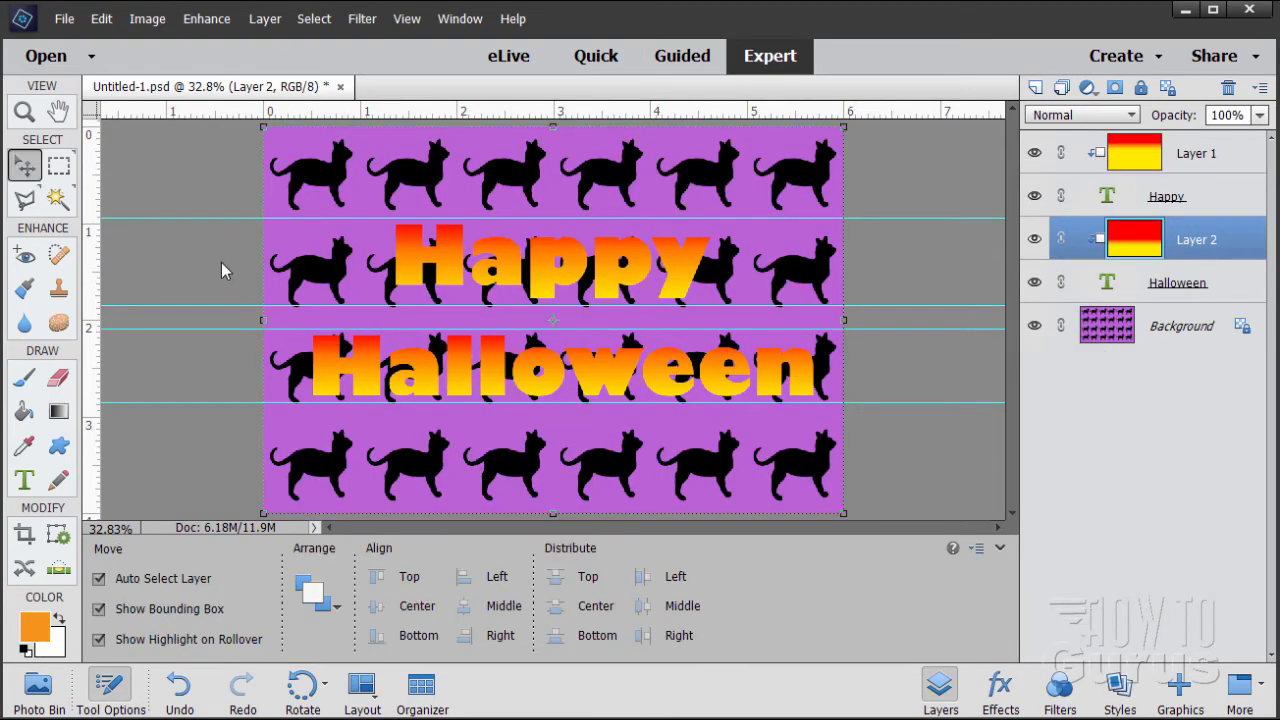
{"action": "left_click", "coordinate": [407, 20]}
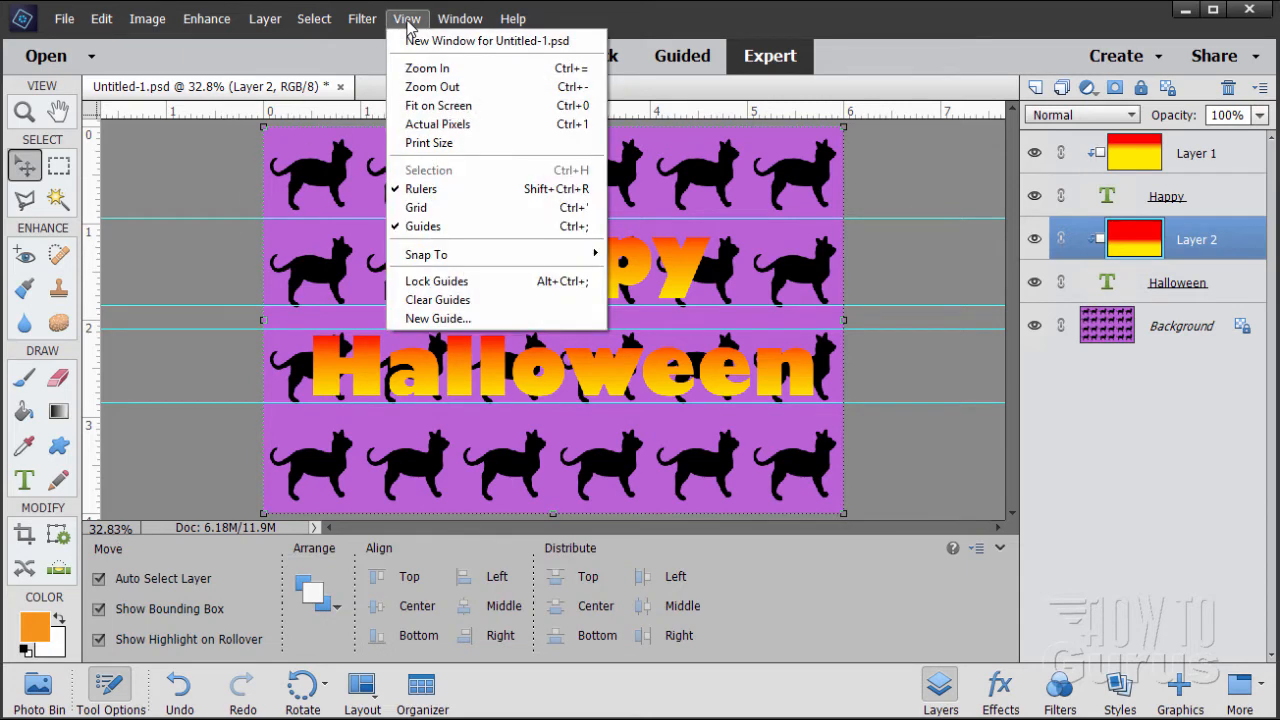
{"action": "left_click", "coordinate": [470, 299]}
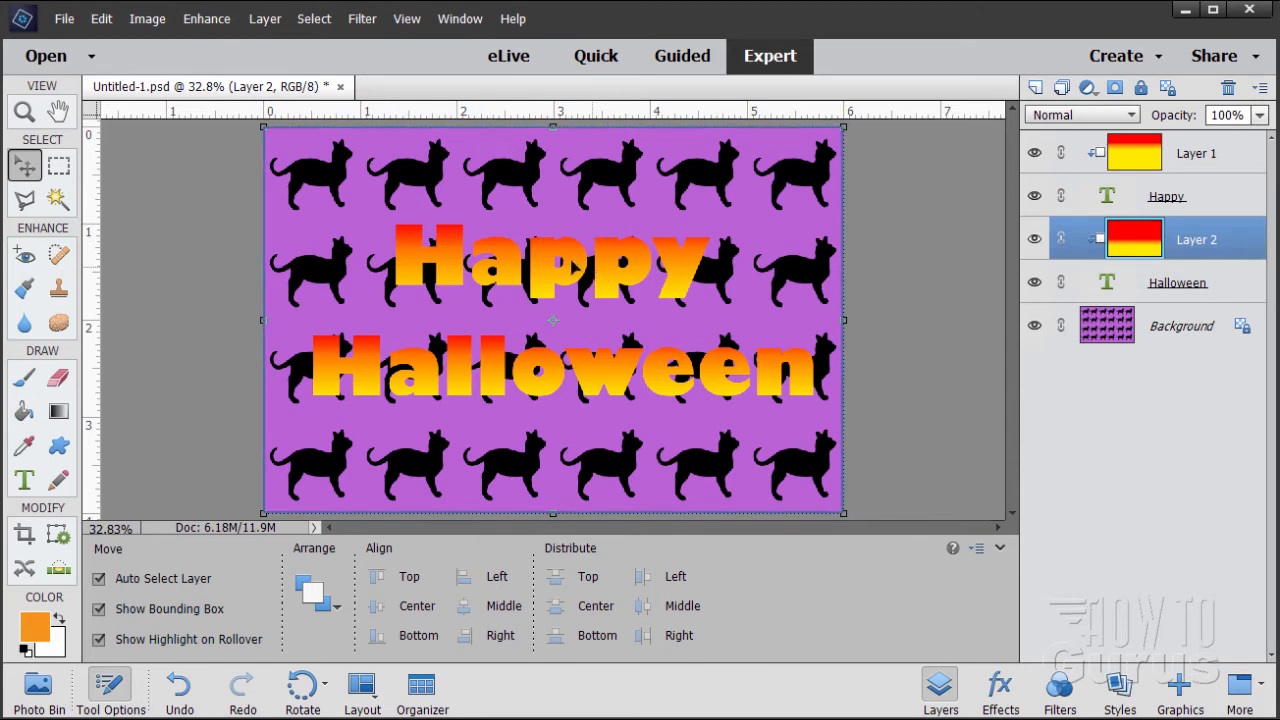
- Add an upward bevel of 10 px to the Happy layer's style and set the lighting angle to 130°
{"action": "left_click", "coordinate": [1174, 203]}
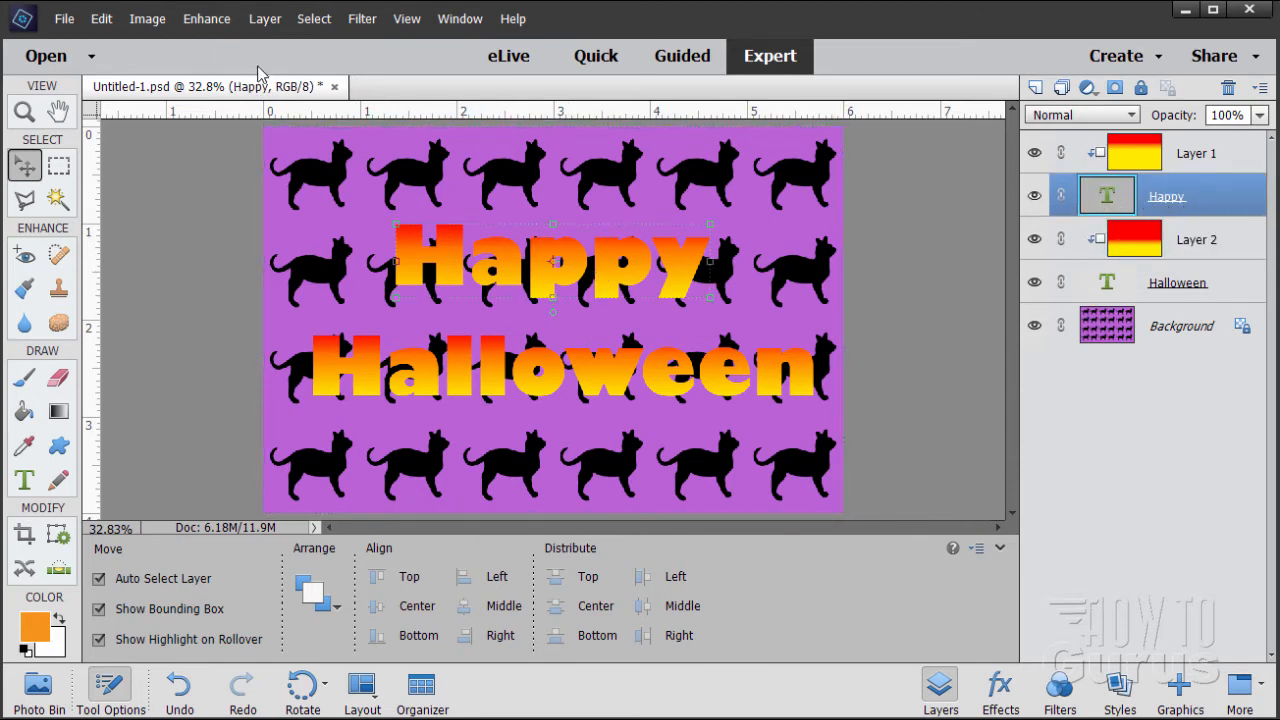
{"action": "left_click", "coordinate": [255, 22]}
{"action": "mouse_move", "coordinate": [300, 128]}
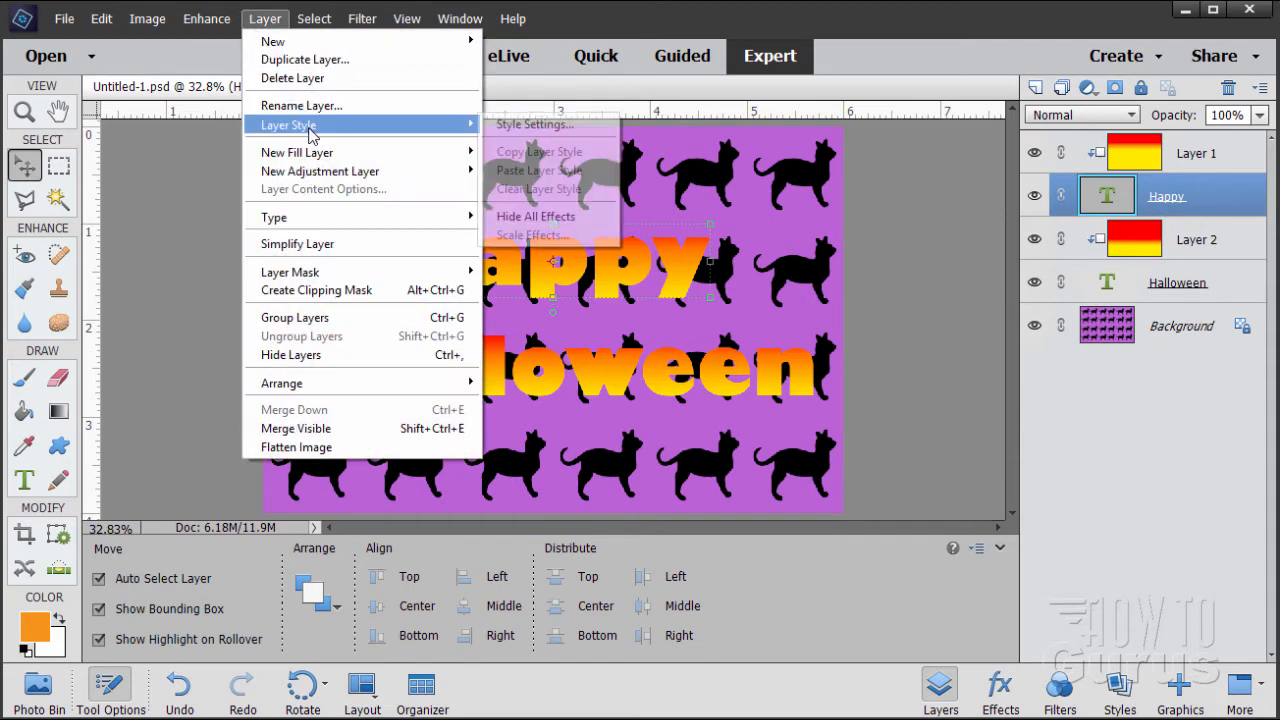
{"action": "left_click", "coordinate": [517, 126]}
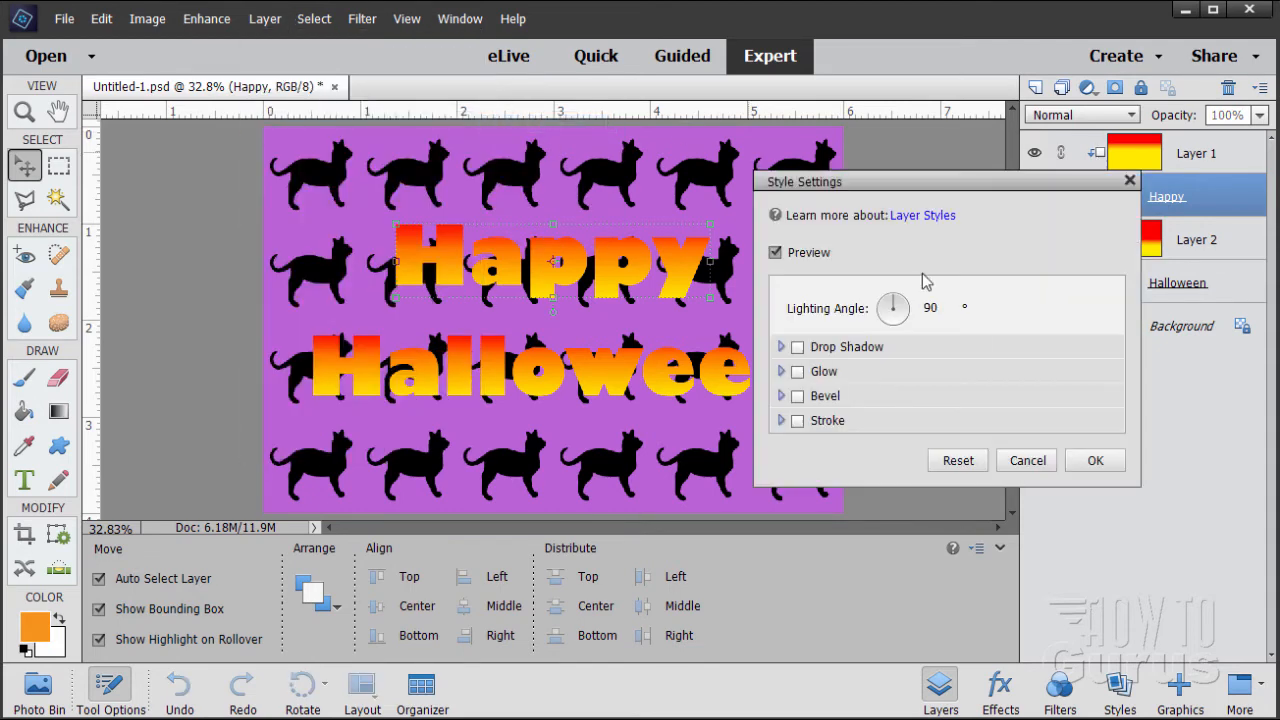
{"action": "left_click", "coordinate": [781, 396]}
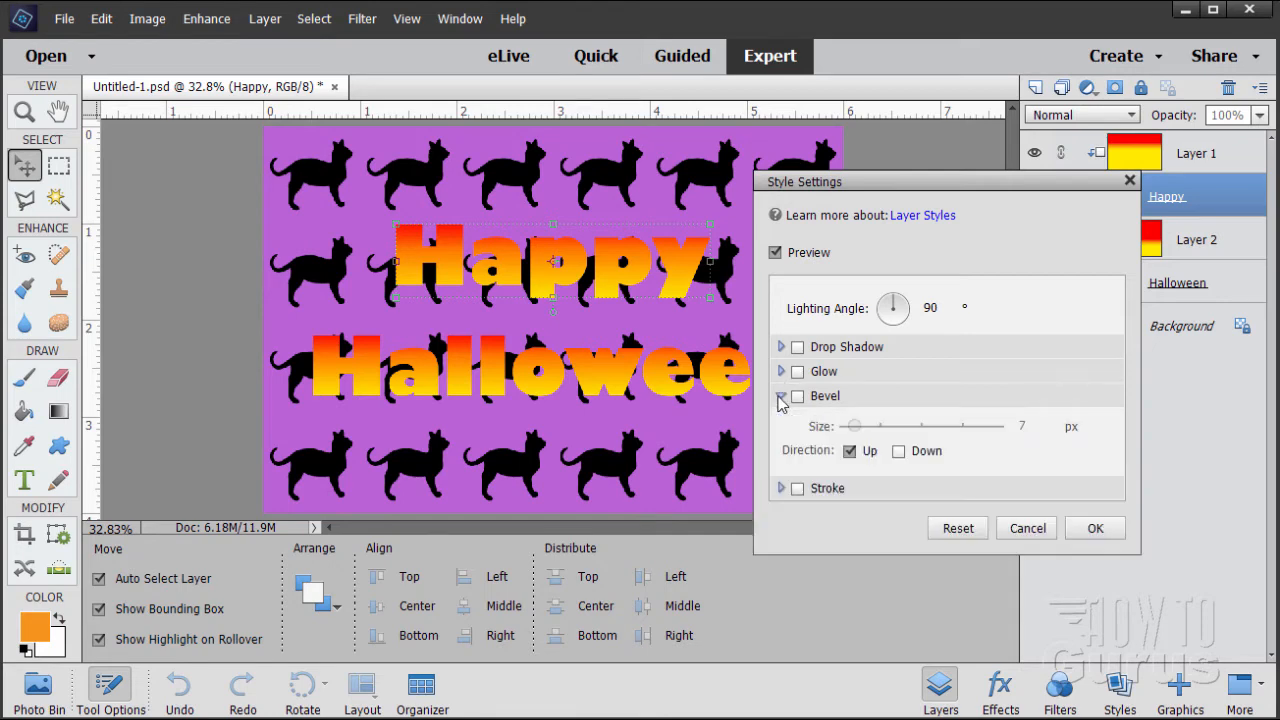
{"action": "left_click", "coordinate": [781, 488]}
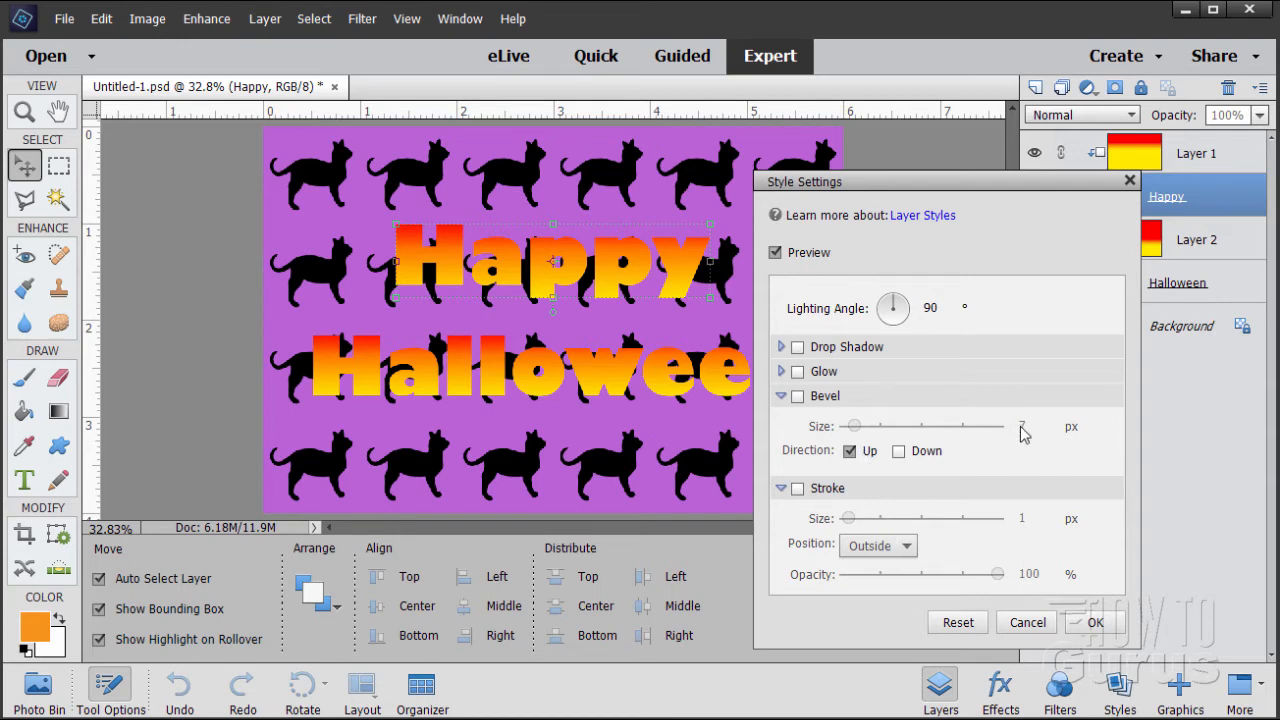
{"action": "left_click", "coordinate": [812, 399]}
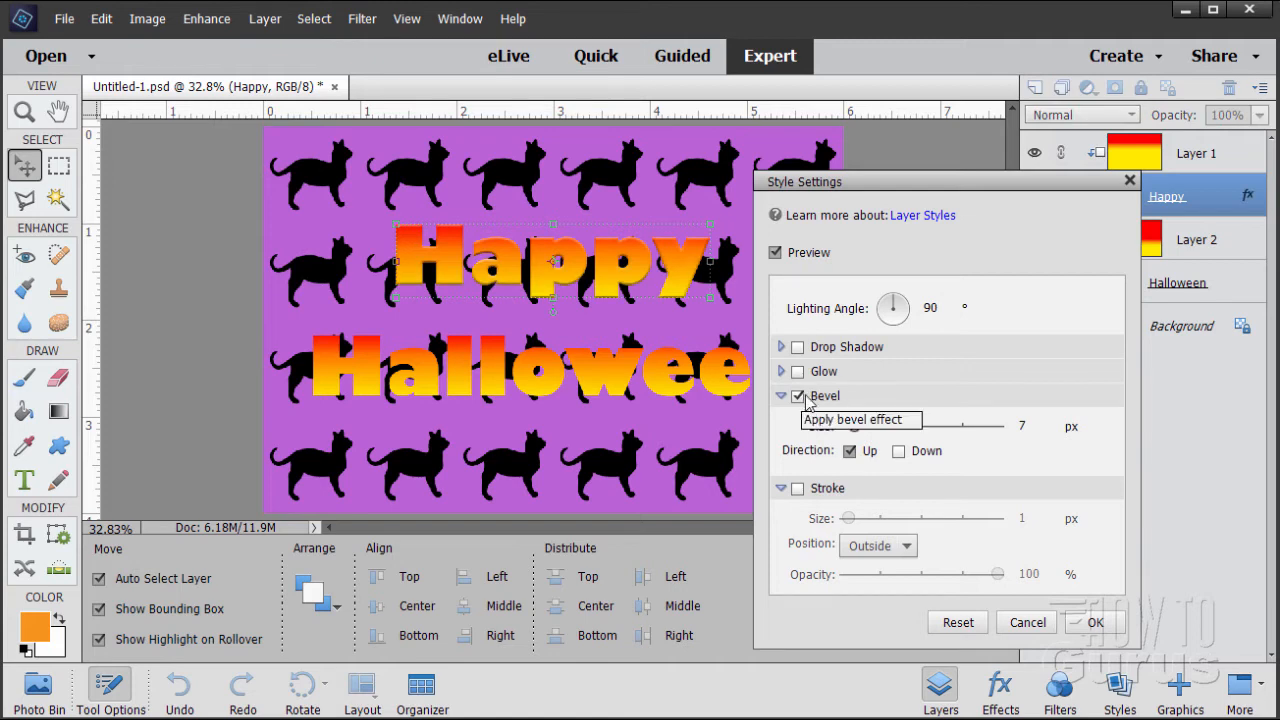
{"action": "left_click", "coordinate": [1021, 426]}
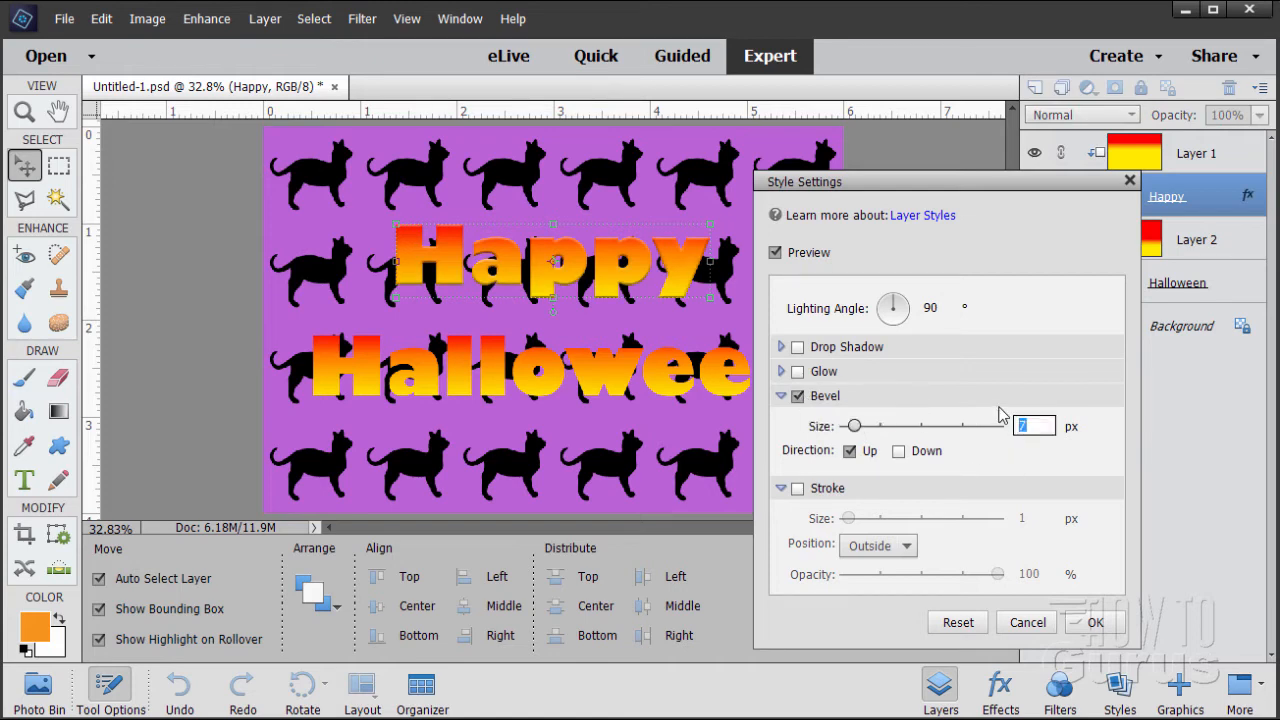
{"action": "type", "text": "10"}
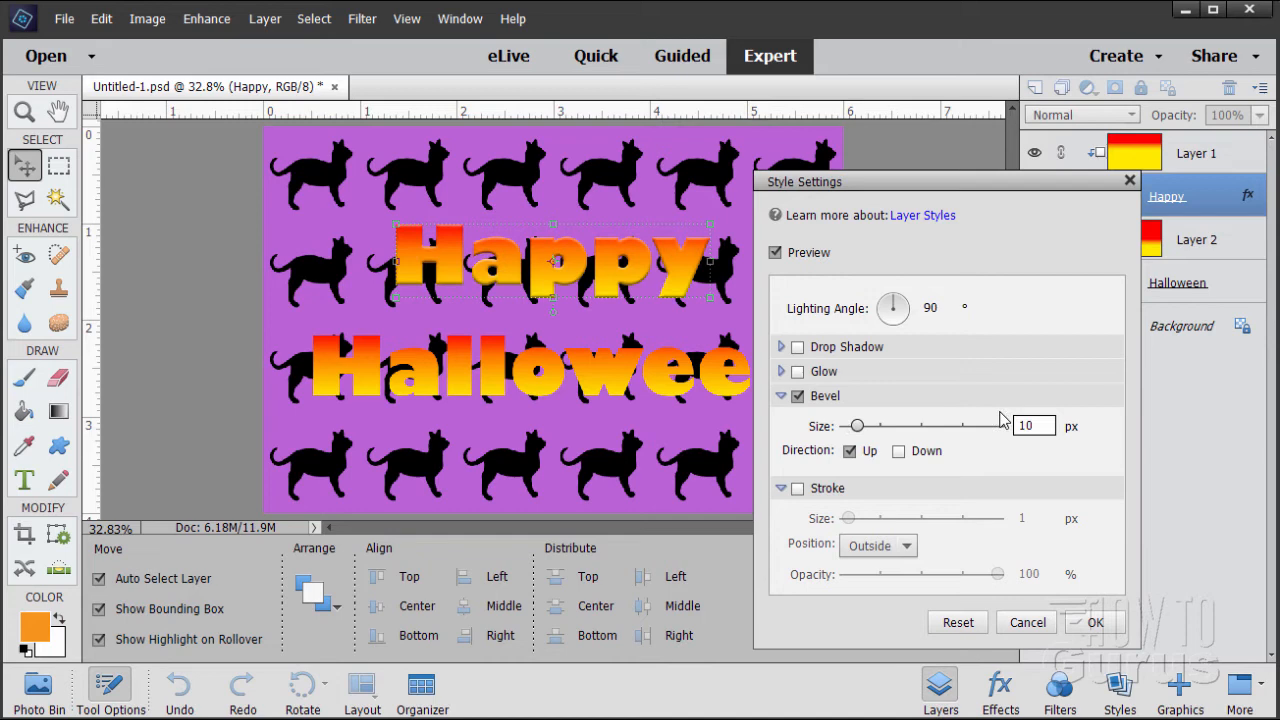
{"action": "left_click", "coordinate": [896, 312]}
{"action": "type", "text": "130"}
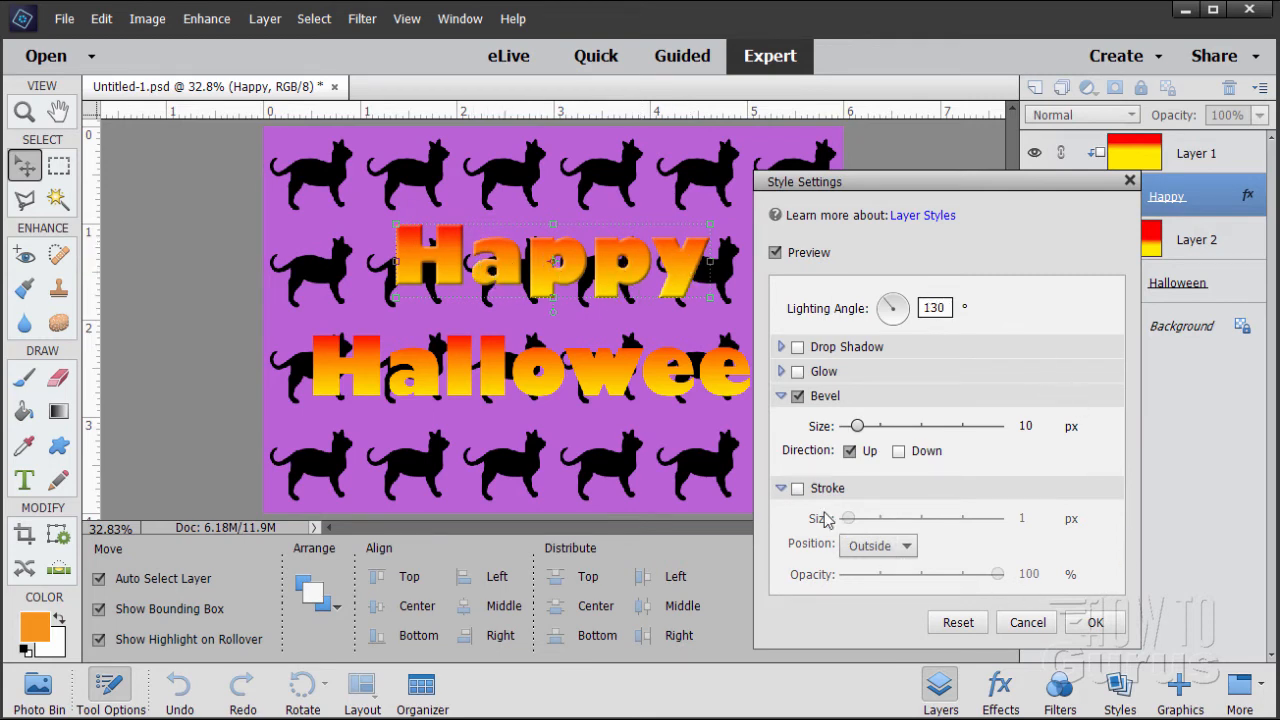
- Add a black 50 px stroke positioned Outside to the Happy text, and apply the style settings
{"action": "left_click", "coordinate": [797, 489]}
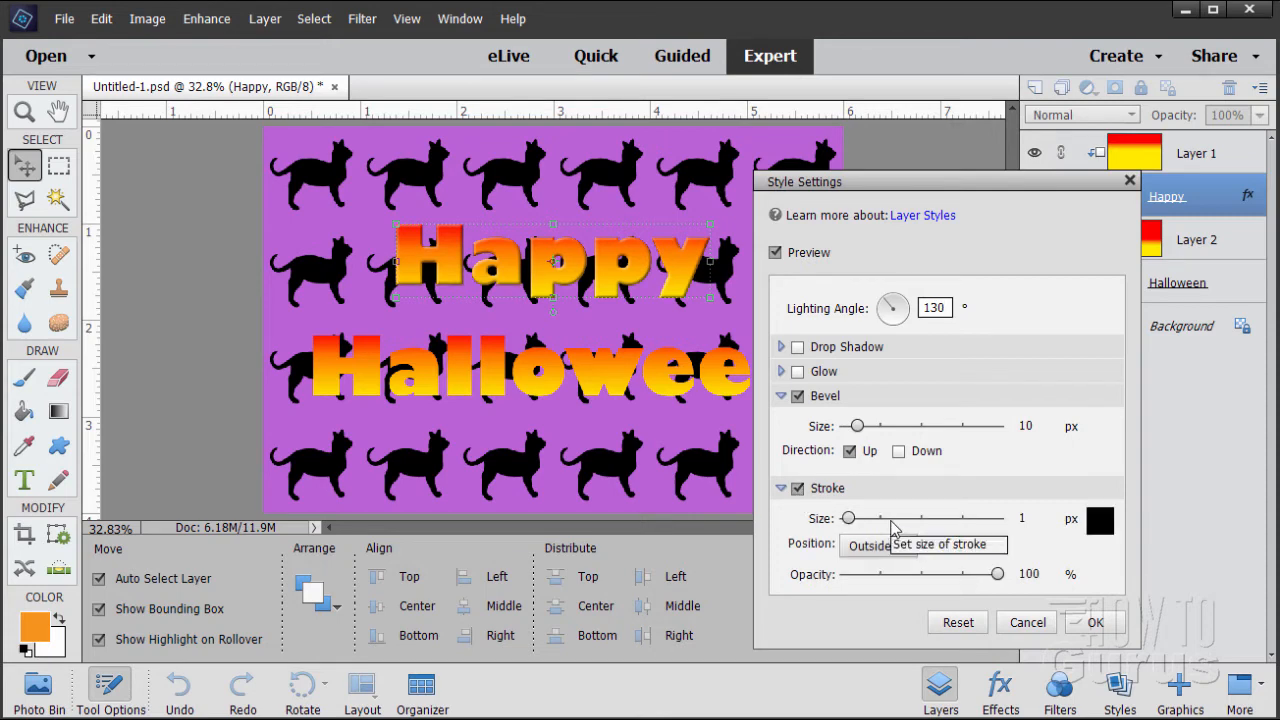
{"action": "left_click_drag", "start_coordinate": [1034, 517], "coordinate": [1000, 506]}
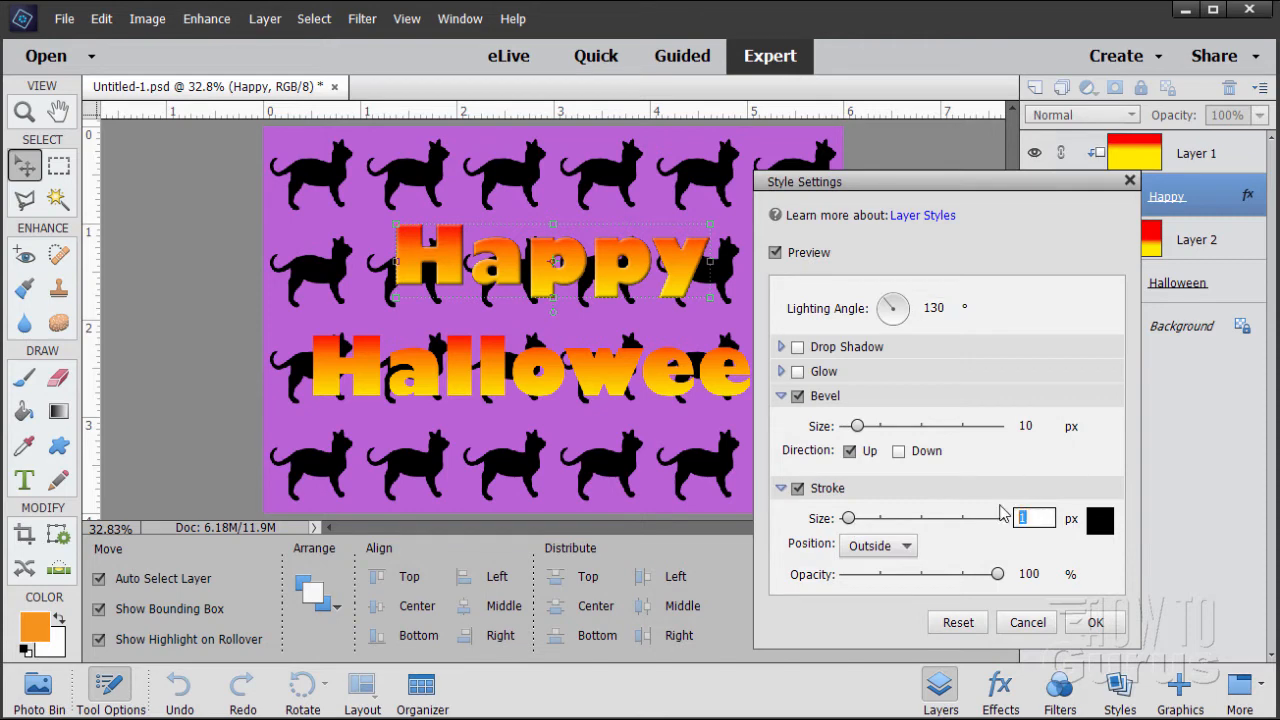
{"action": "type", "text": "50"}
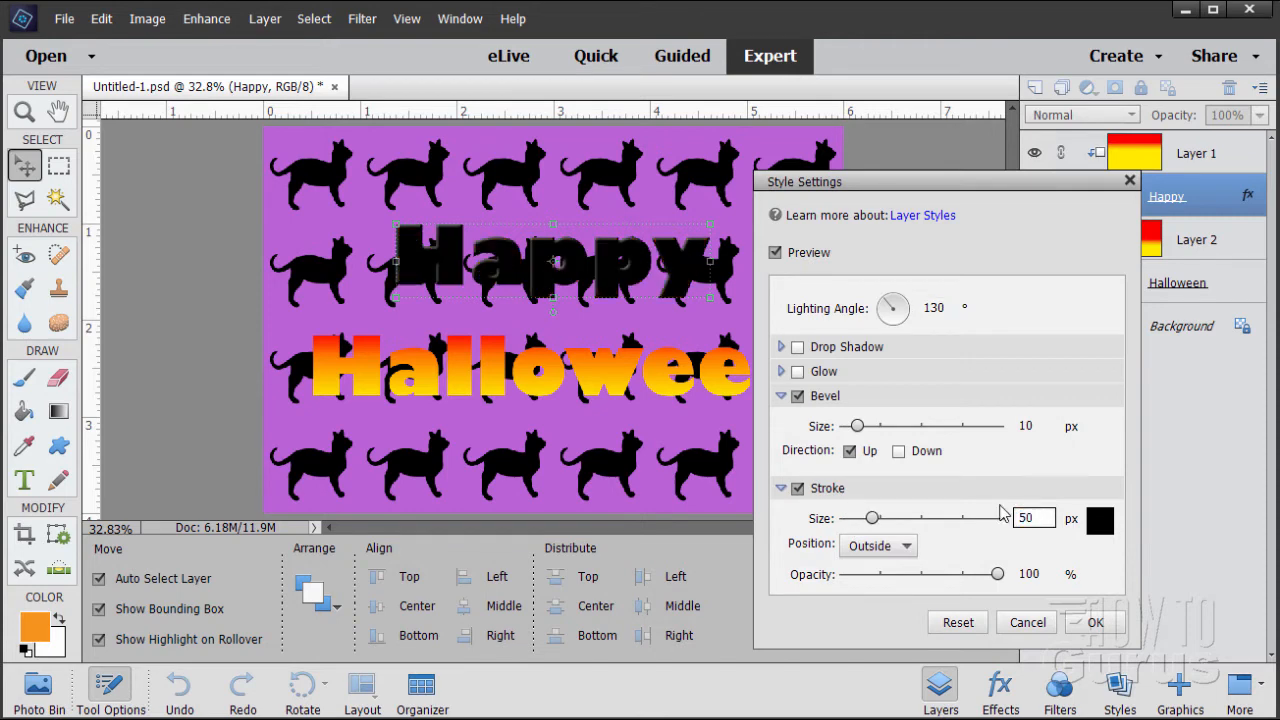
{"action": "left_click", "coordinate": [876, 545]}
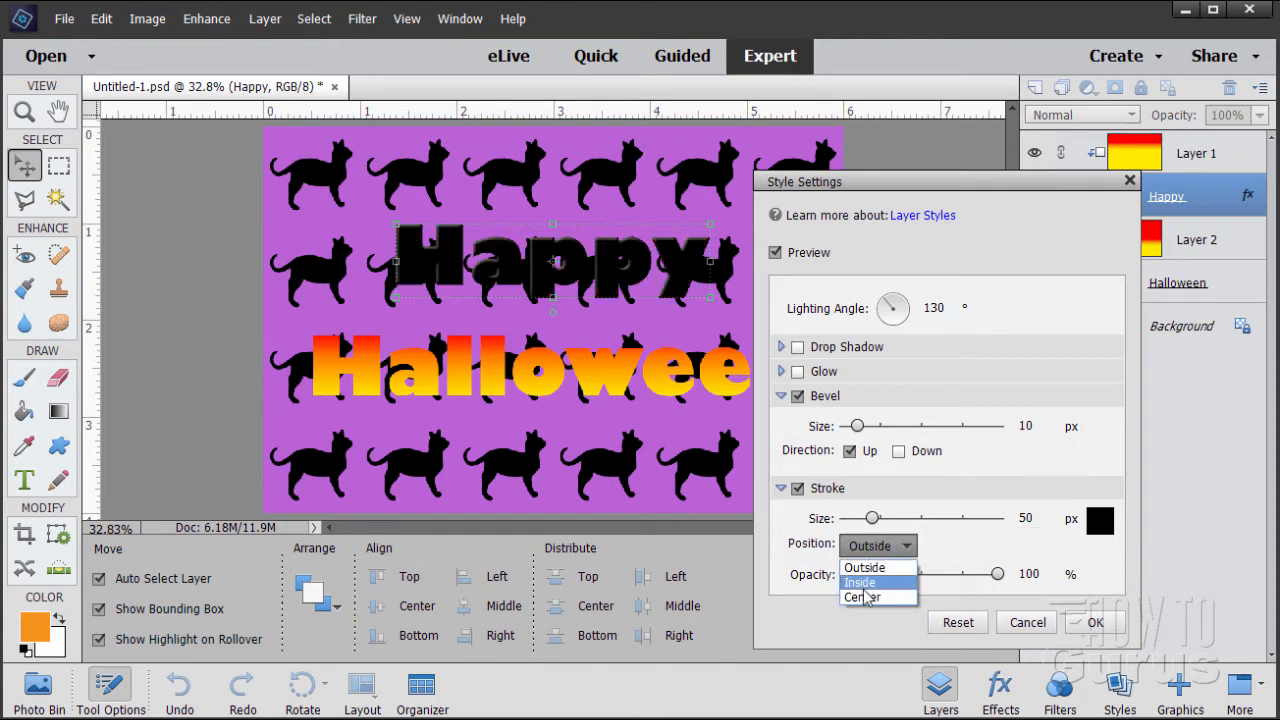
{"action": "left_click", "coordinate": [862, 597]}
{"action": "left_click", "coordinate": [877, 546]}
{"action": "left_click", "coordinate": [866, 567]}
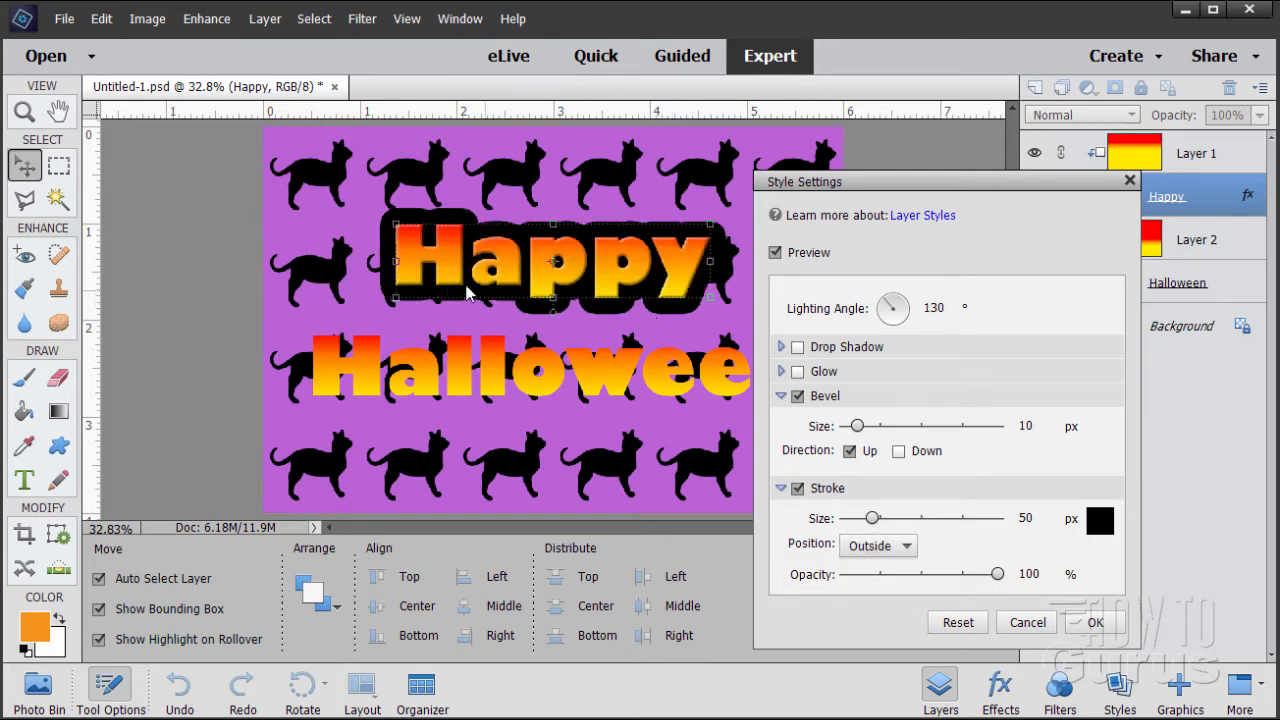
{"action": "left_click", "coordinate": [877, 548]}
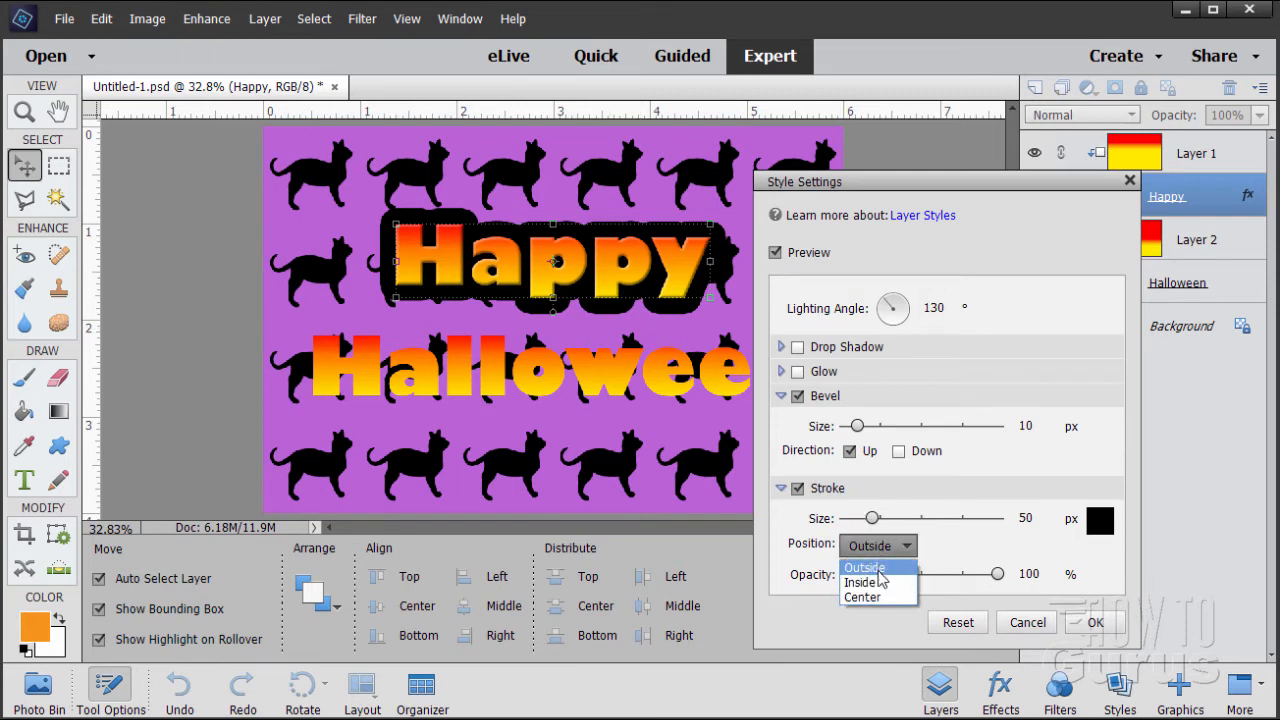
{"action": "left_click", "coordinate": [862, 597]}
{"action": "left_click", "coordinate": [877, 548]}
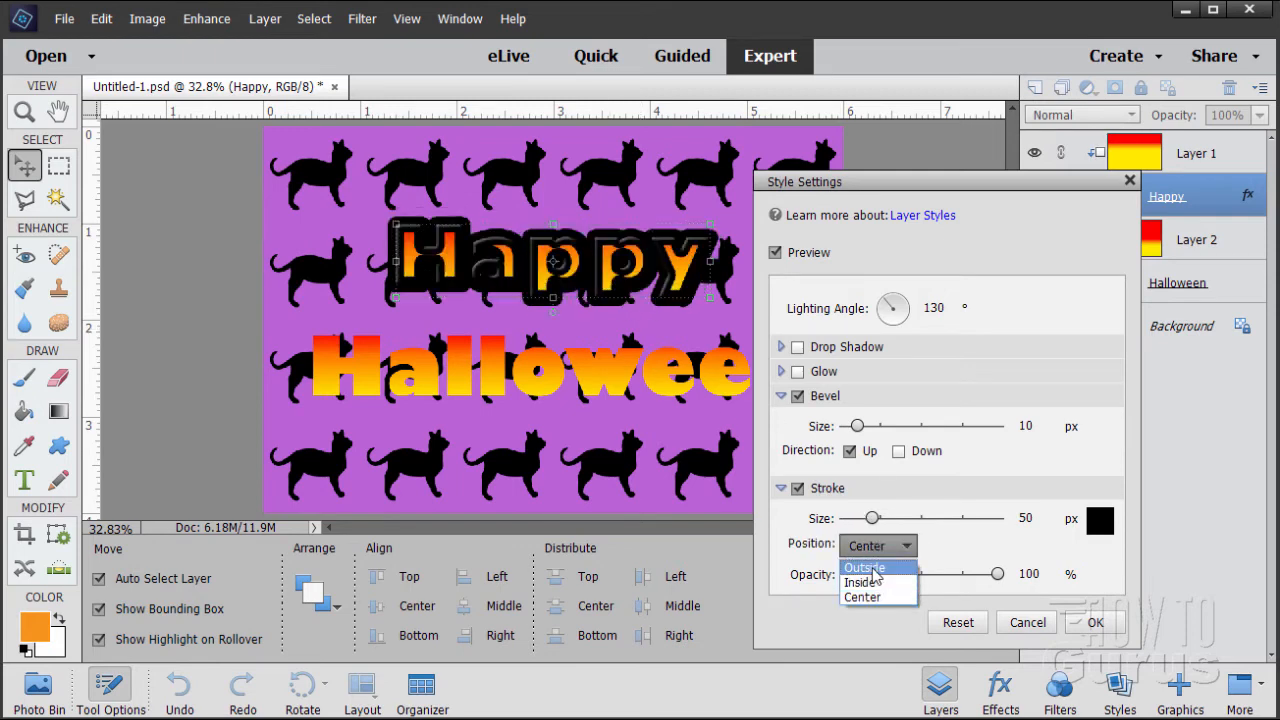
{"action": "left_click", "coordinate": [866, 568]}
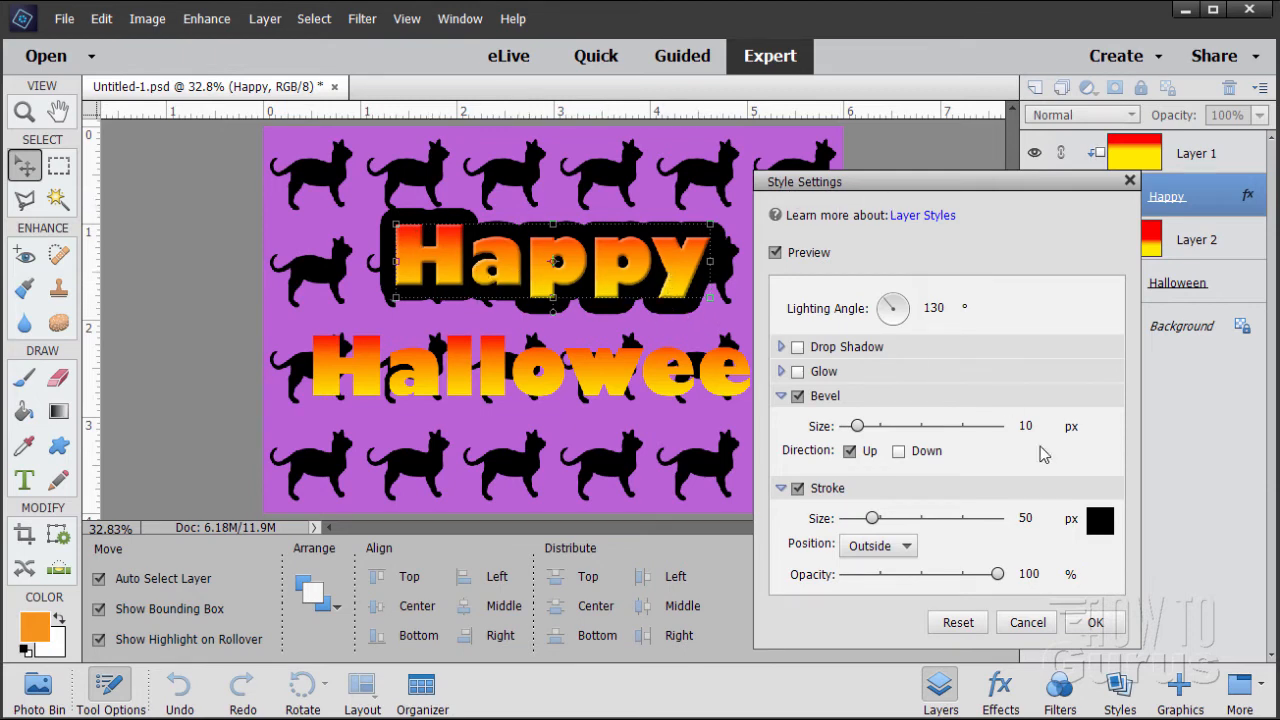
{"action": "left_click", "coordinate": [1090, 622]}
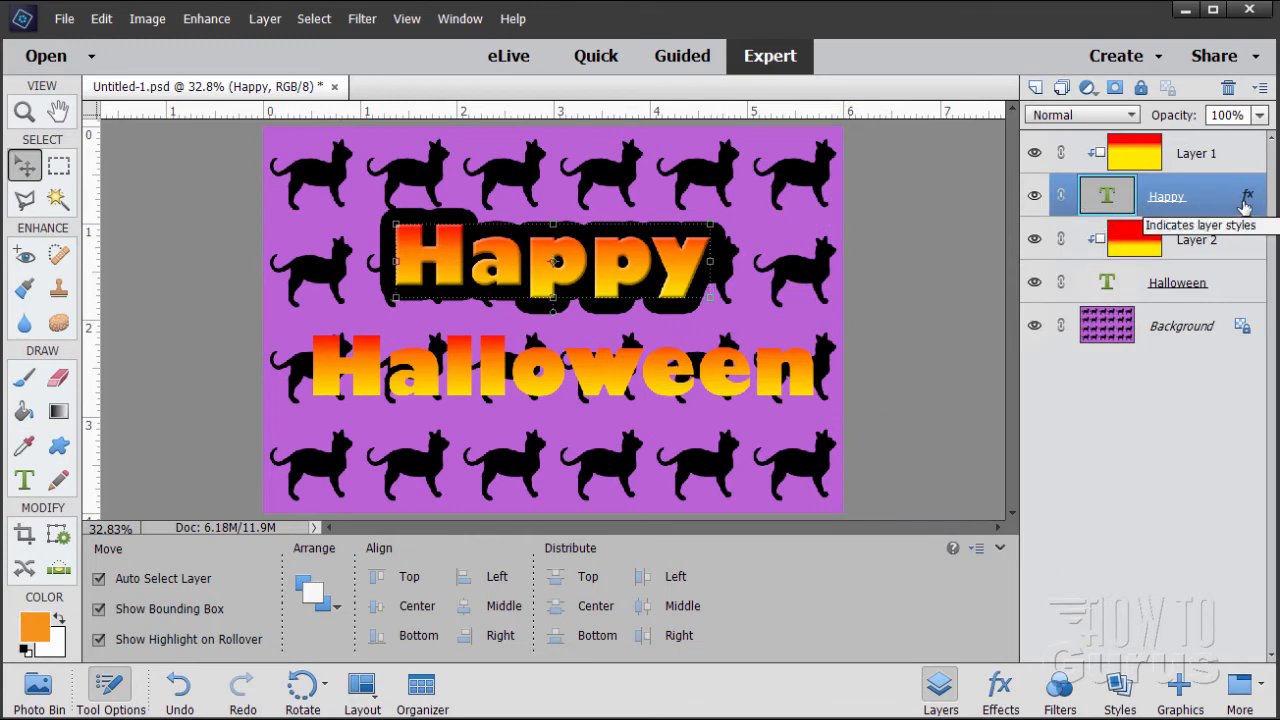
- Copy the layer style from the Happy layer and paste it onto the Halloween layer
{"action": "right_click", "coordinate": [1165, 205]}
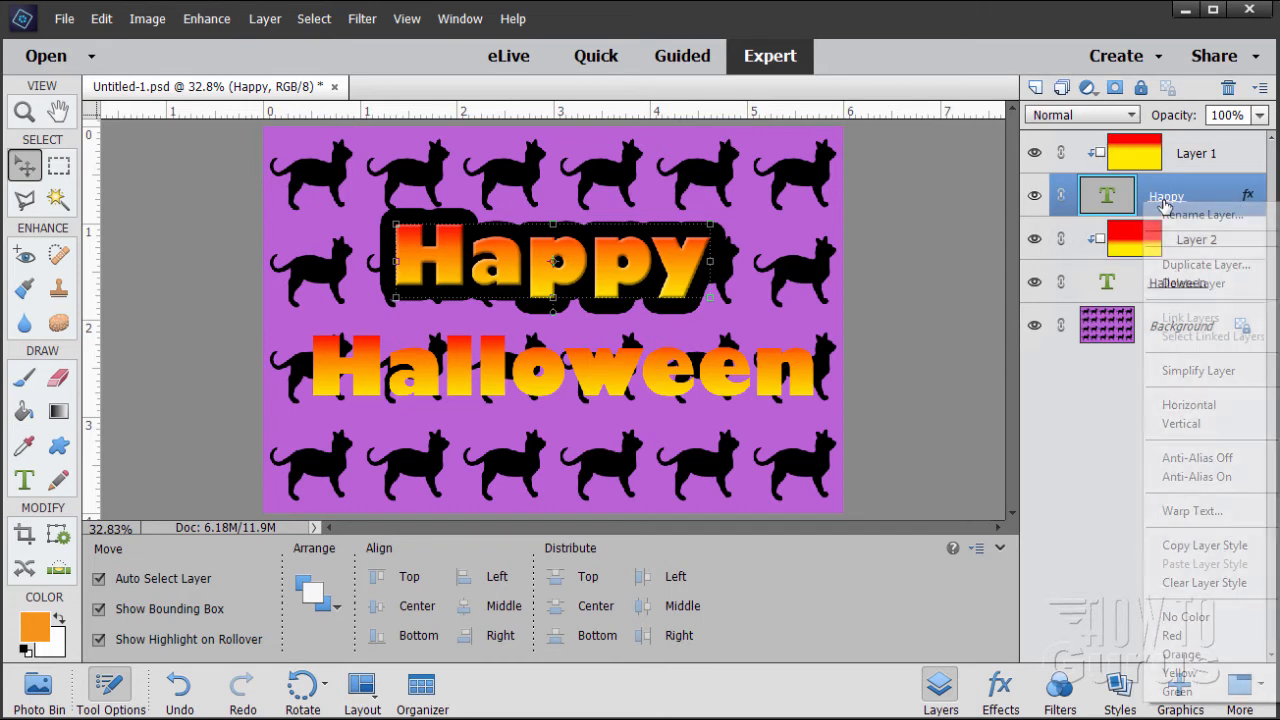
{"action": "left_click", "coordinate": [1188, 553]}
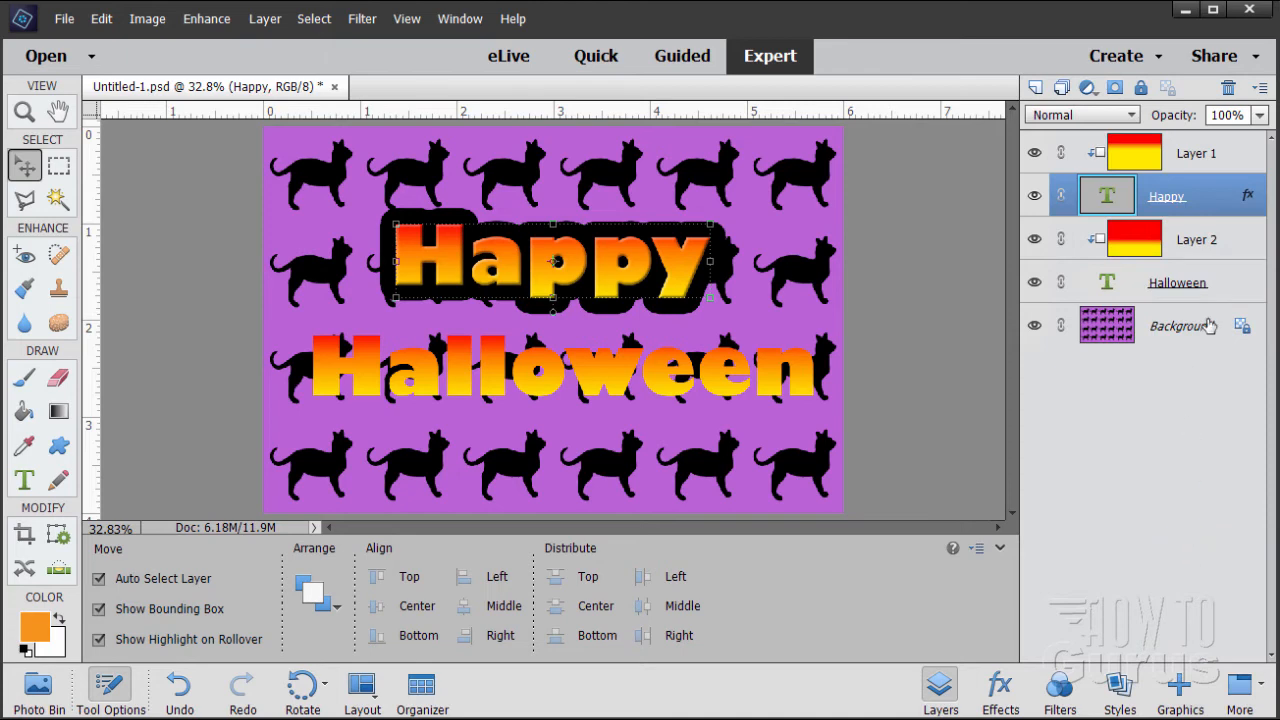
{"action": "left_click", "coordinate": [1167, 290]}
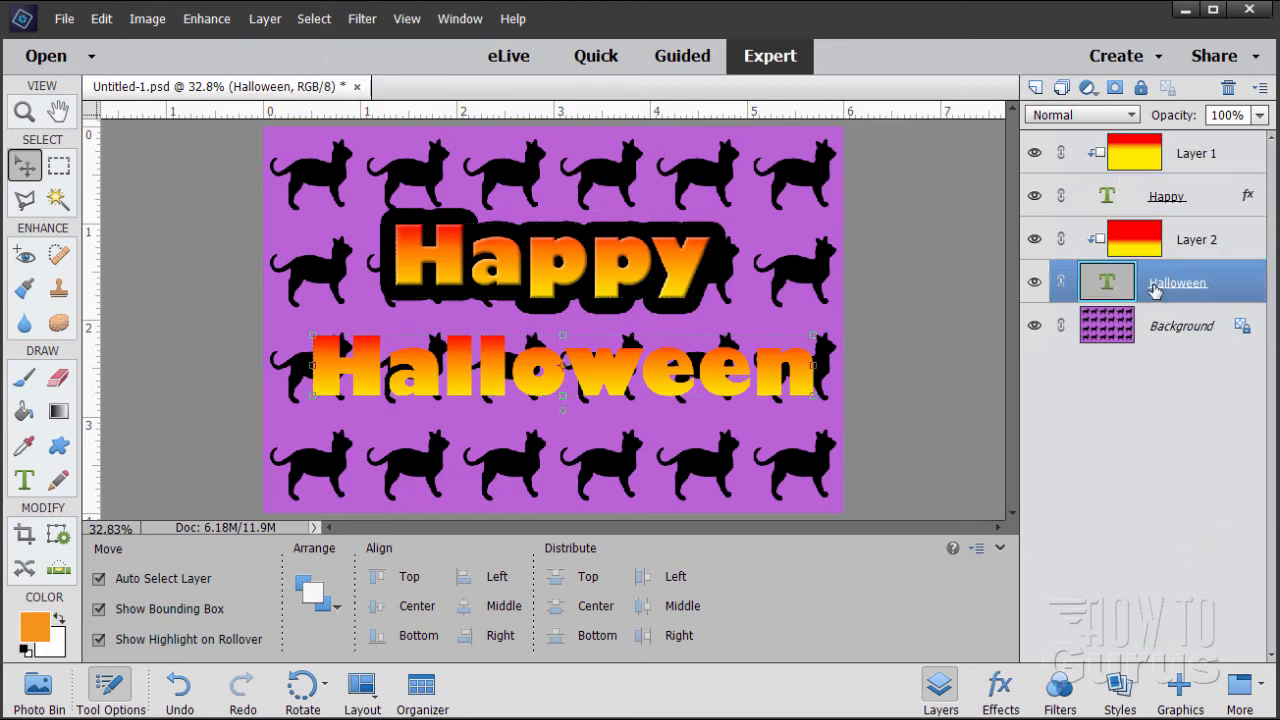
{"action": "right_click", "coordinate": [1155, 289]}
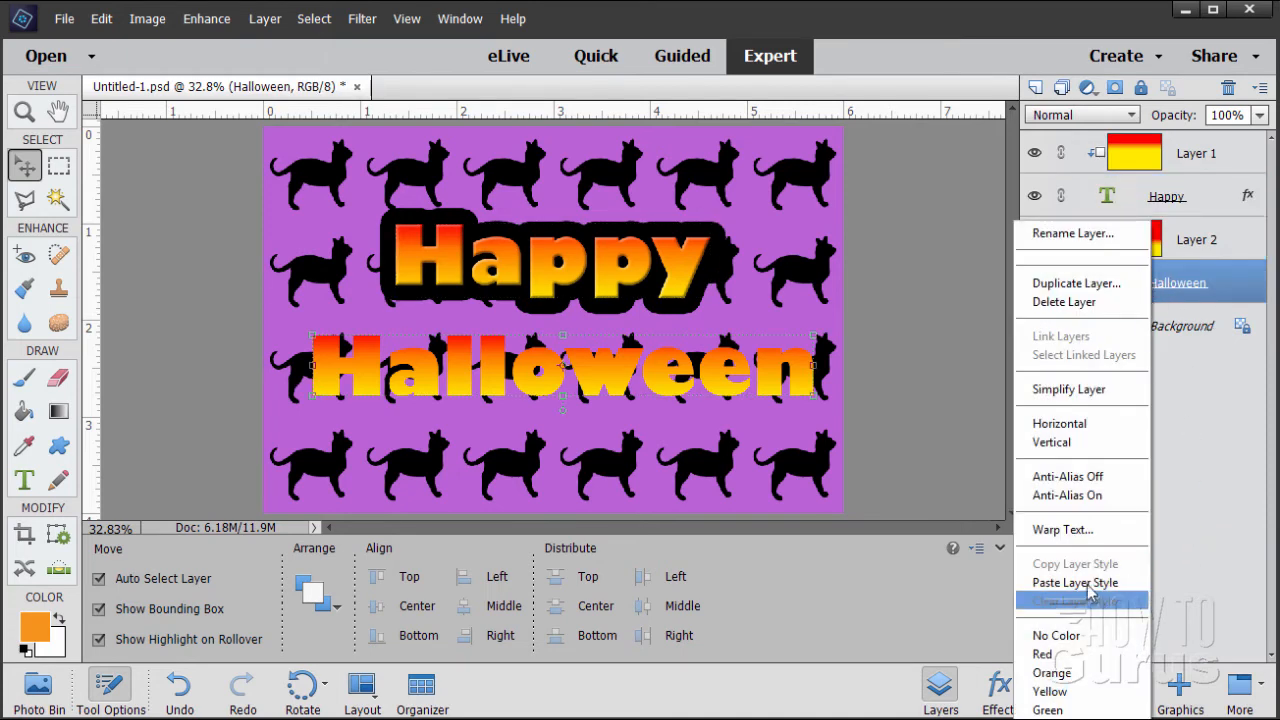
{"action": "left_click", "coordinate": [1088, 586]}
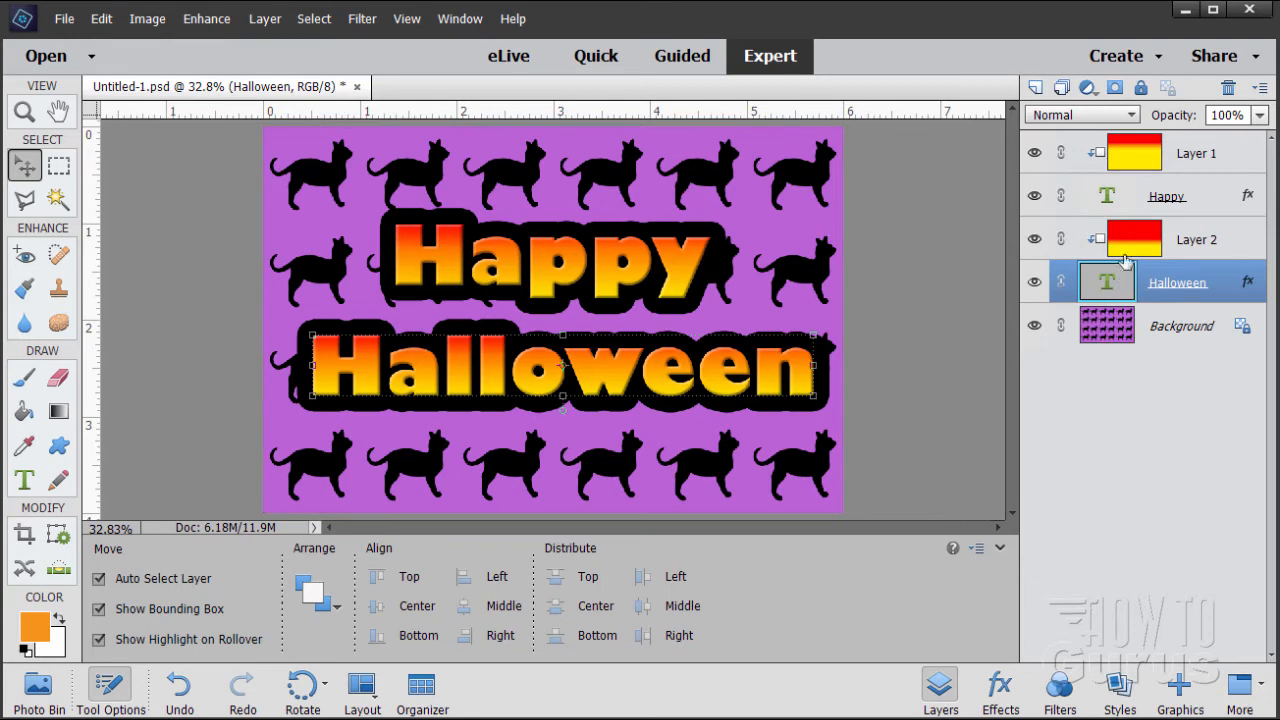
- Warp the Happy text horizontally with the Arc Upper style at a 42% bend, and commit the text edit
{"action": "left_click", "coordinate": [1190, 199]}
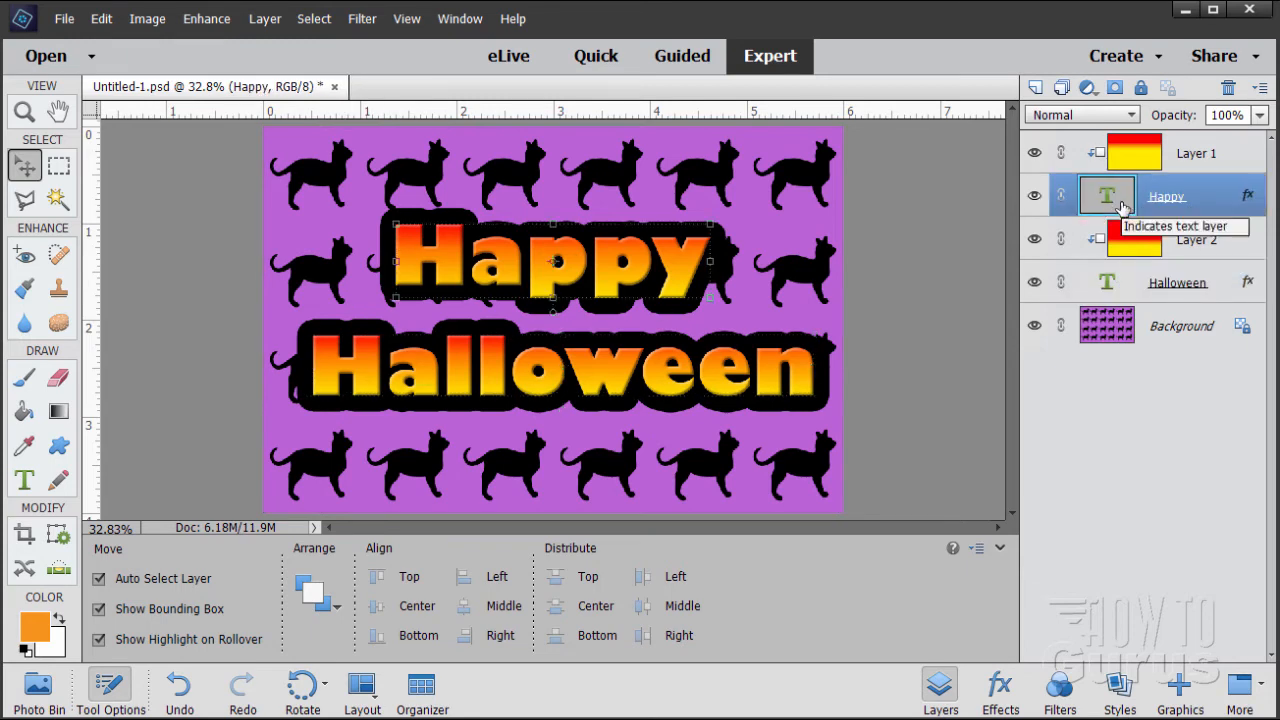
{"action": "left_click", "coordinate": [27, 484]}
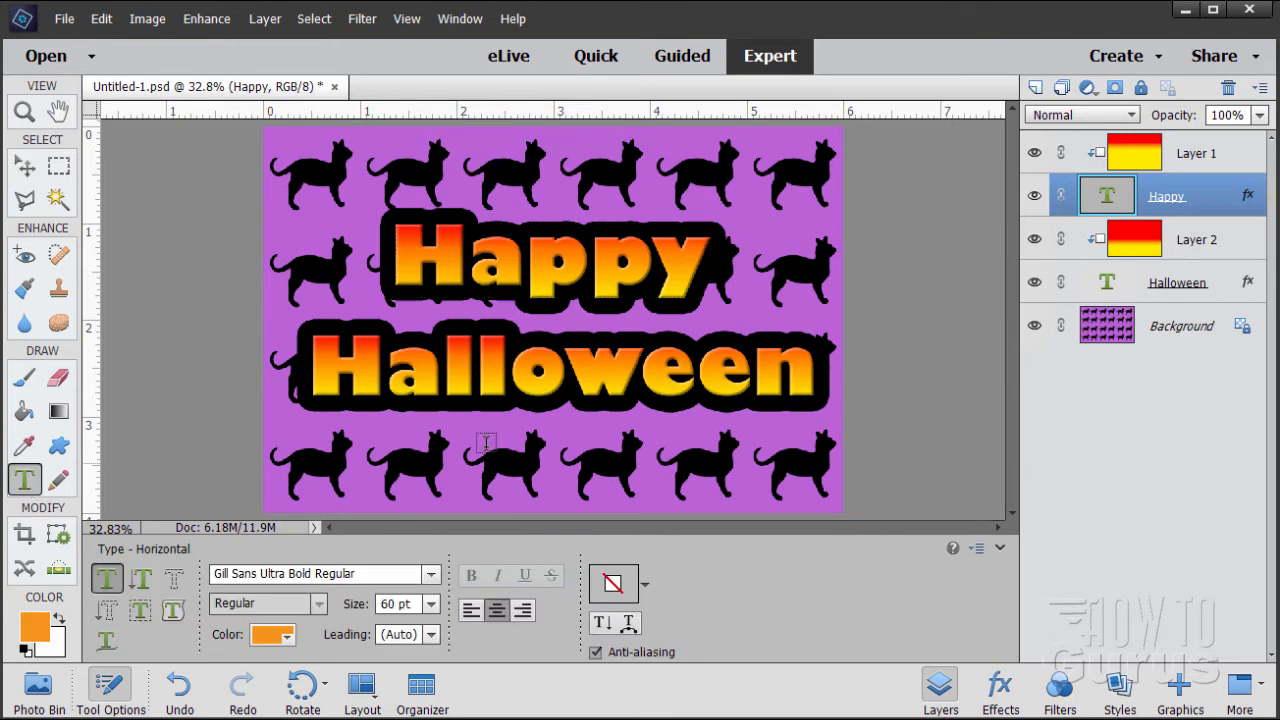
{"action": "left_click", "coordinate": [547, 270]}
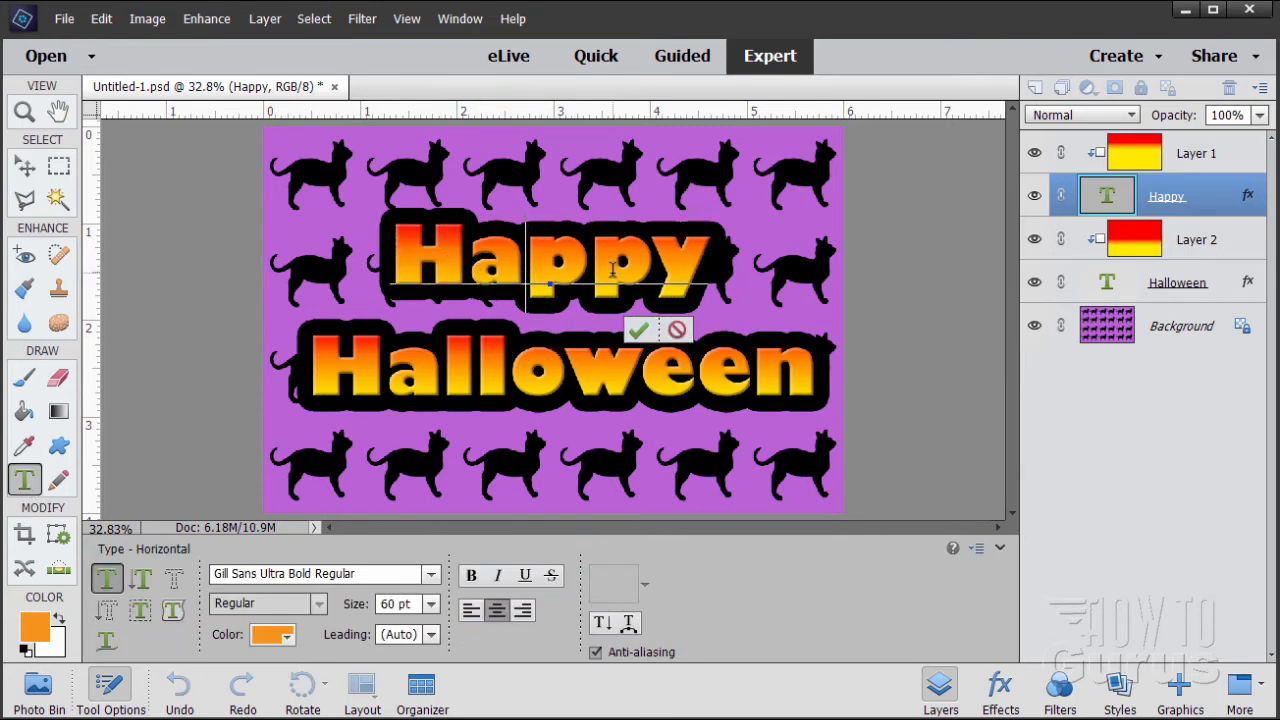
{"action": "left_click", "coordinate": [630, 630]}
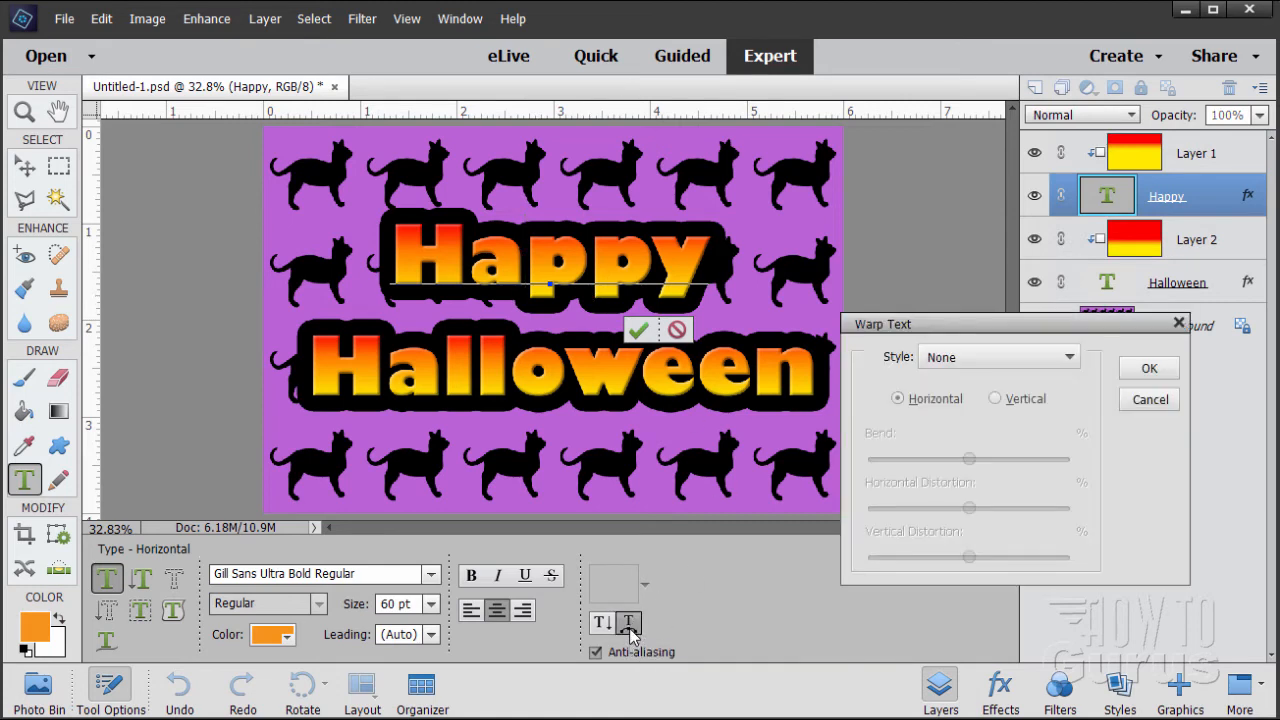
{"action": "left_click_drag", "start_coordinate": [952, 320], "coordinate": [871, 334]}
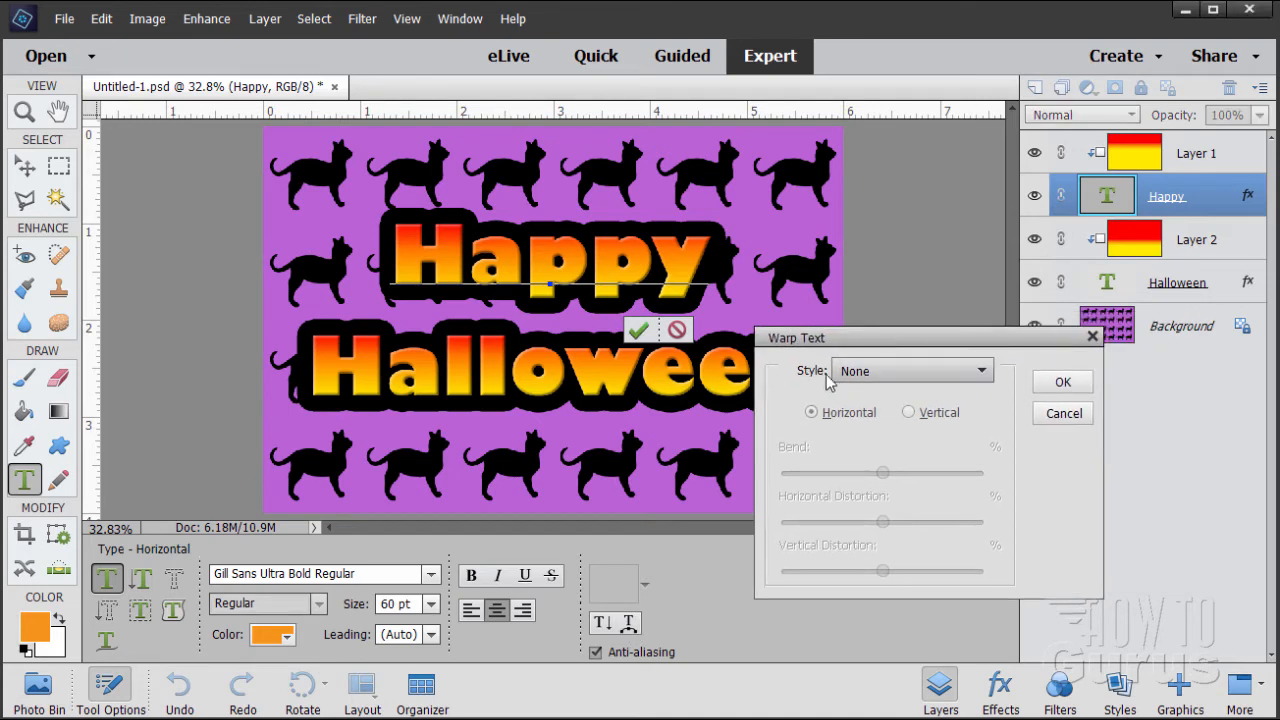
{"action": "left_click", "coordinate": [935, 383]}
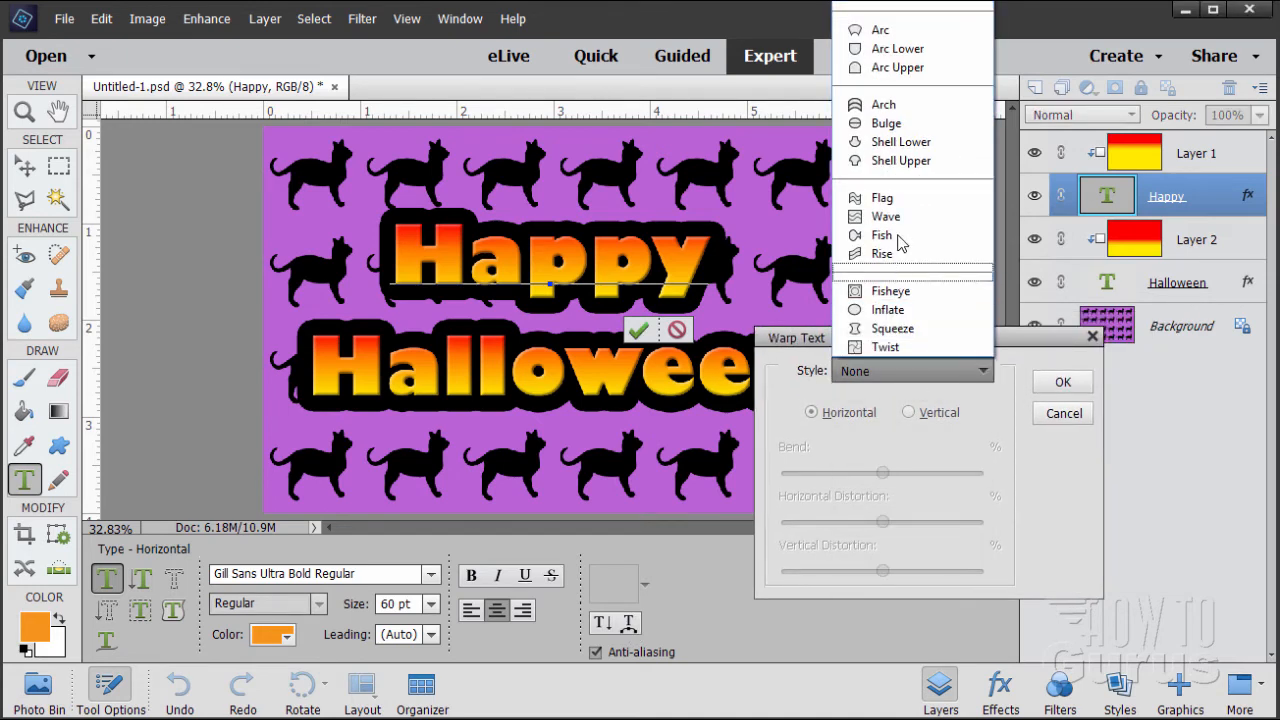
{"action": "left_click", "coordinate": [884, 68]}
{"action": "left_click", "coordinate": [975, 446]}
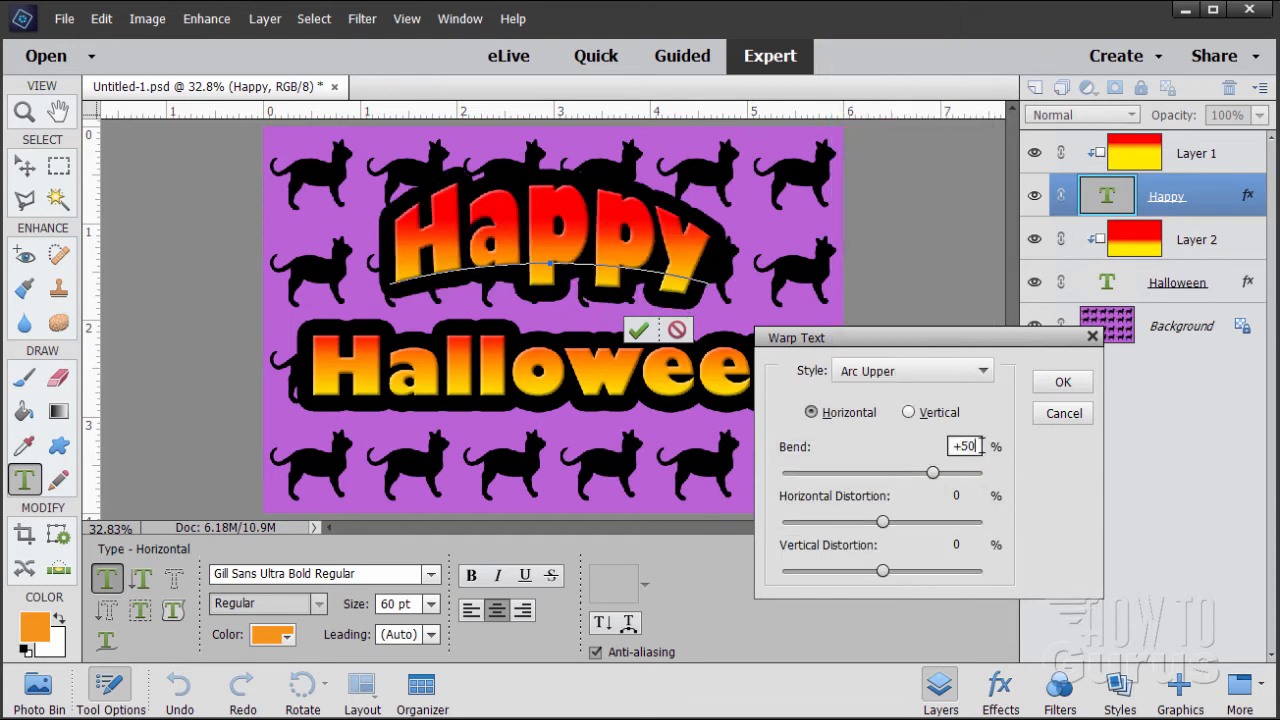
{"action": "type", "text": "42"}
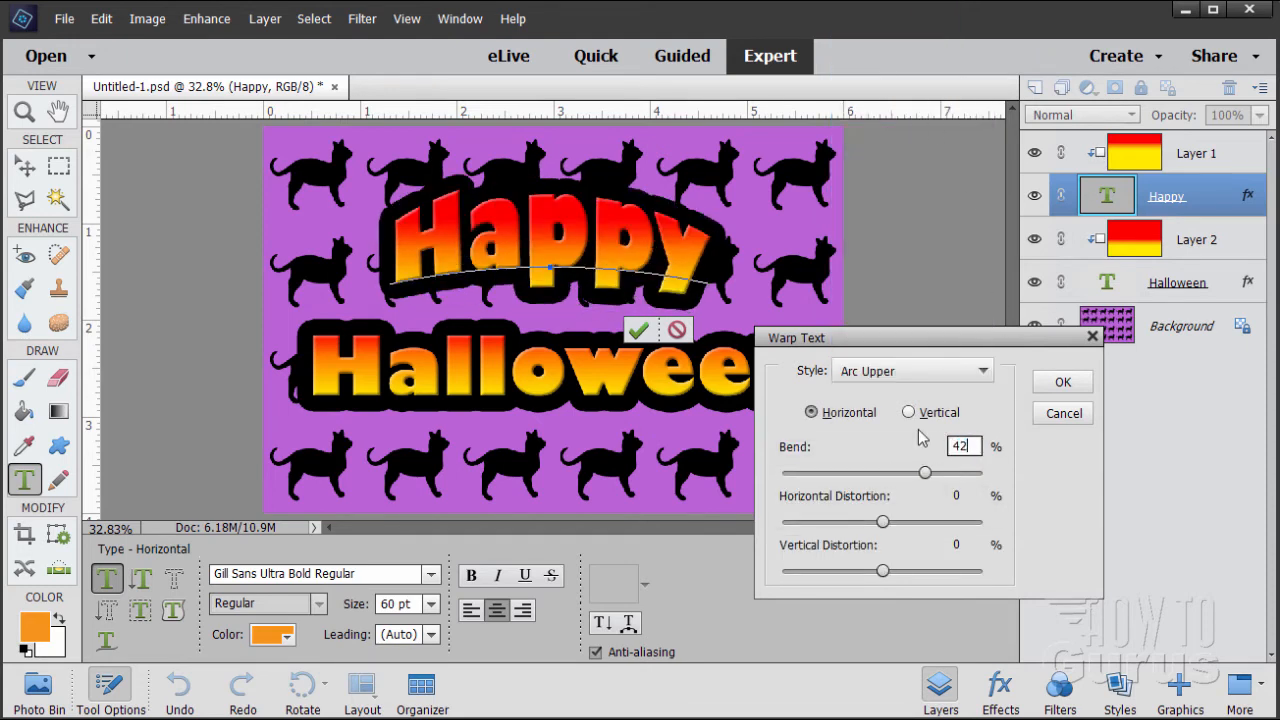
{"action": "left_click", "coordinate": [1060, 386]}
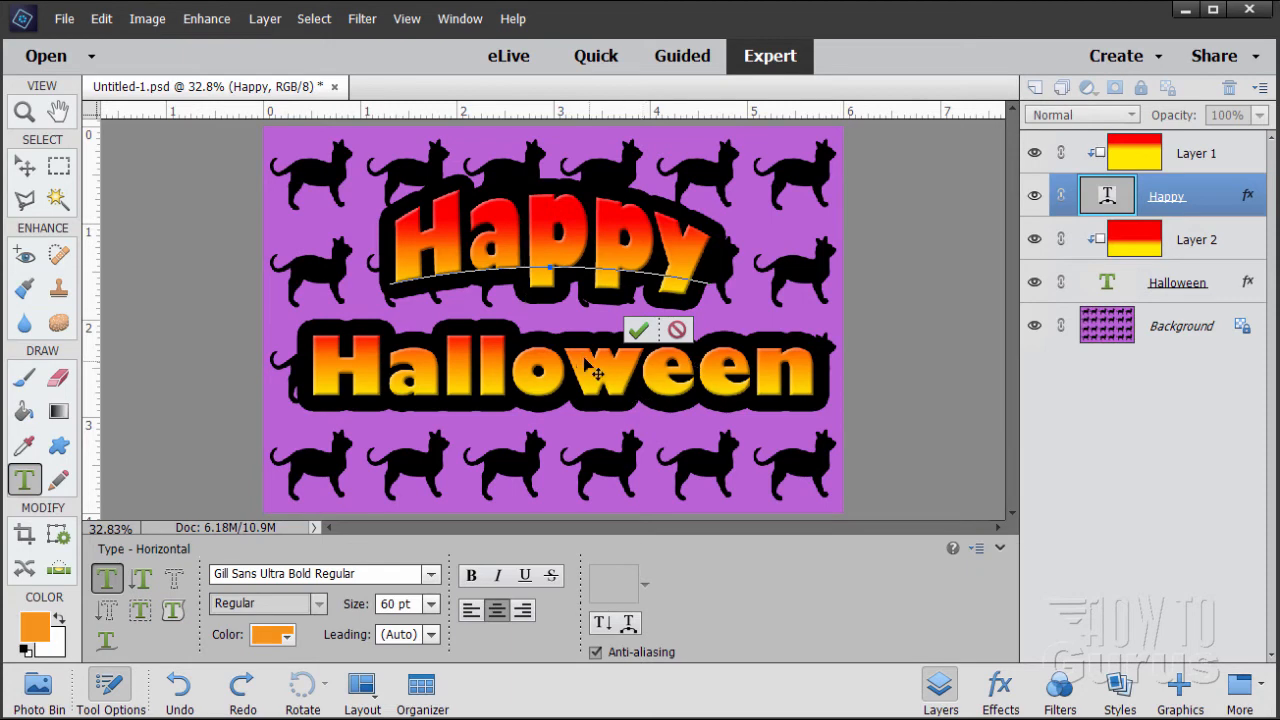
{"action": "left_click", "coordinate": [638, 332]}
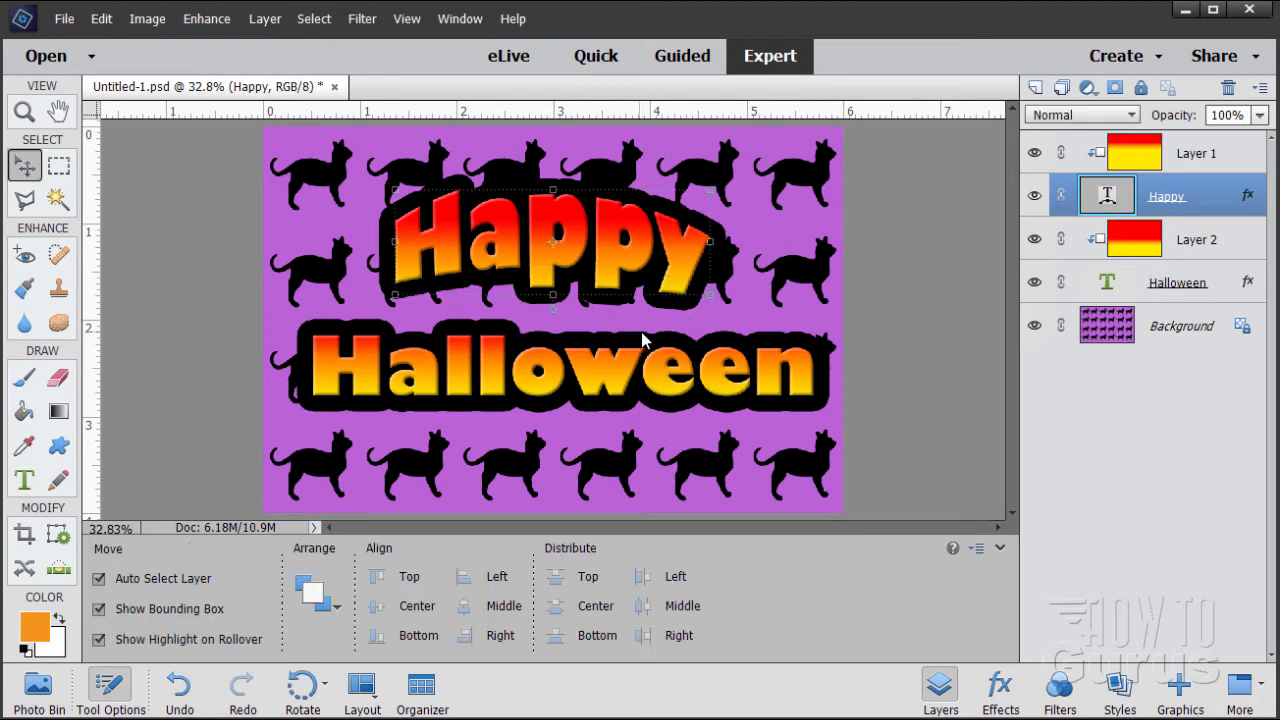
- Warp the Halloween text horizontally with the Arc Lower style at a 45% bend, and commit the text edit
{"action": "left_click", "coordinate": [1164, 293]}
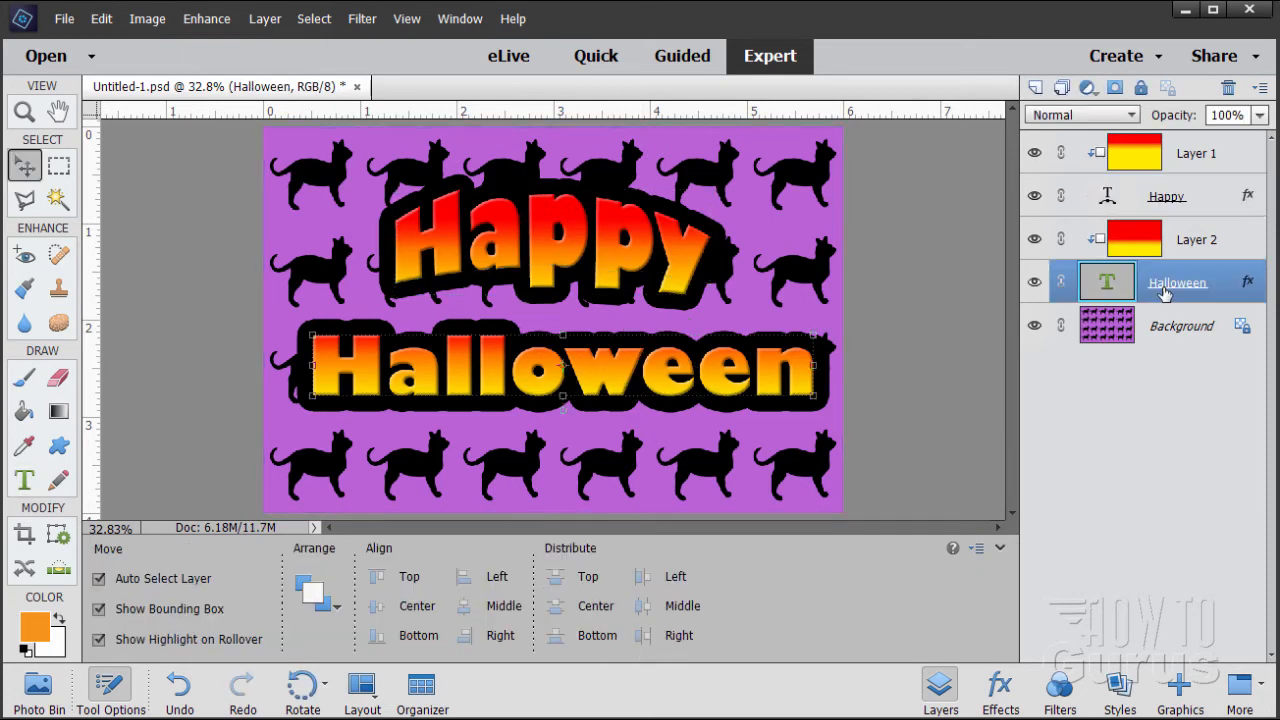
{"action": "left_click", "coordinate": [31, 478]}
{"action": "left_click", "coordinate": [575, 382]}
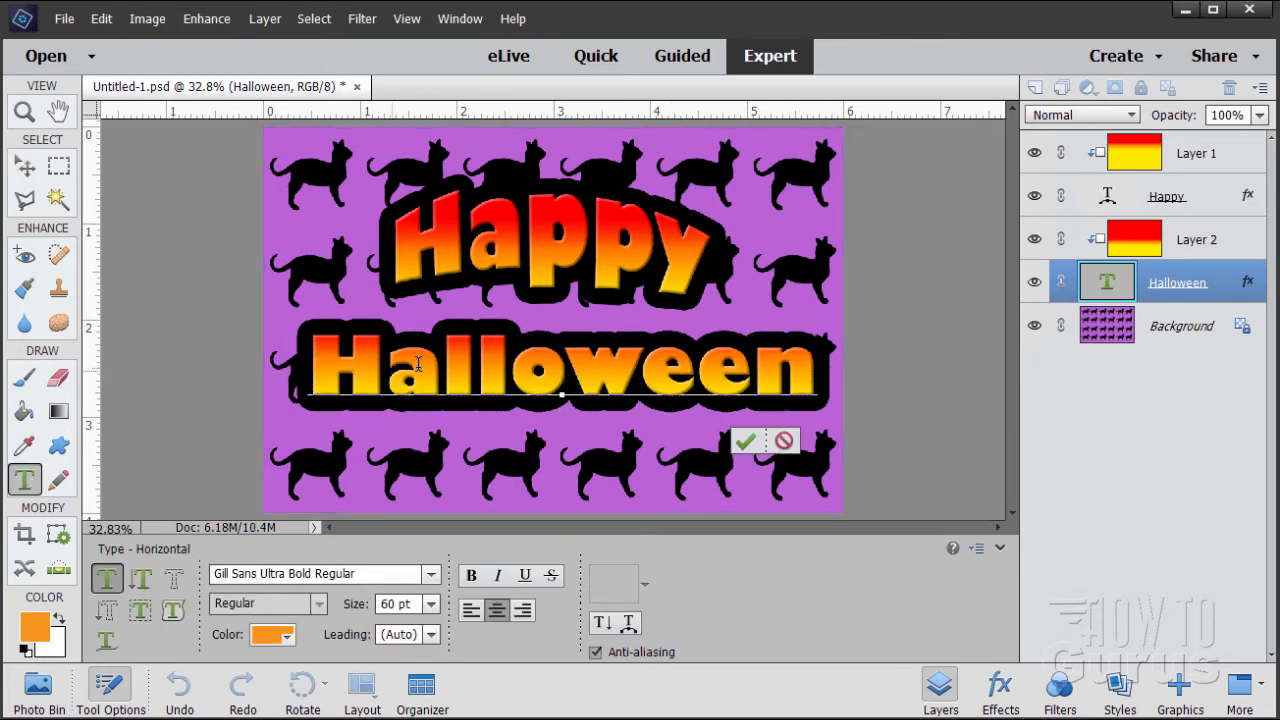
{"action": "left_click", "coordinate": [631, 626]}
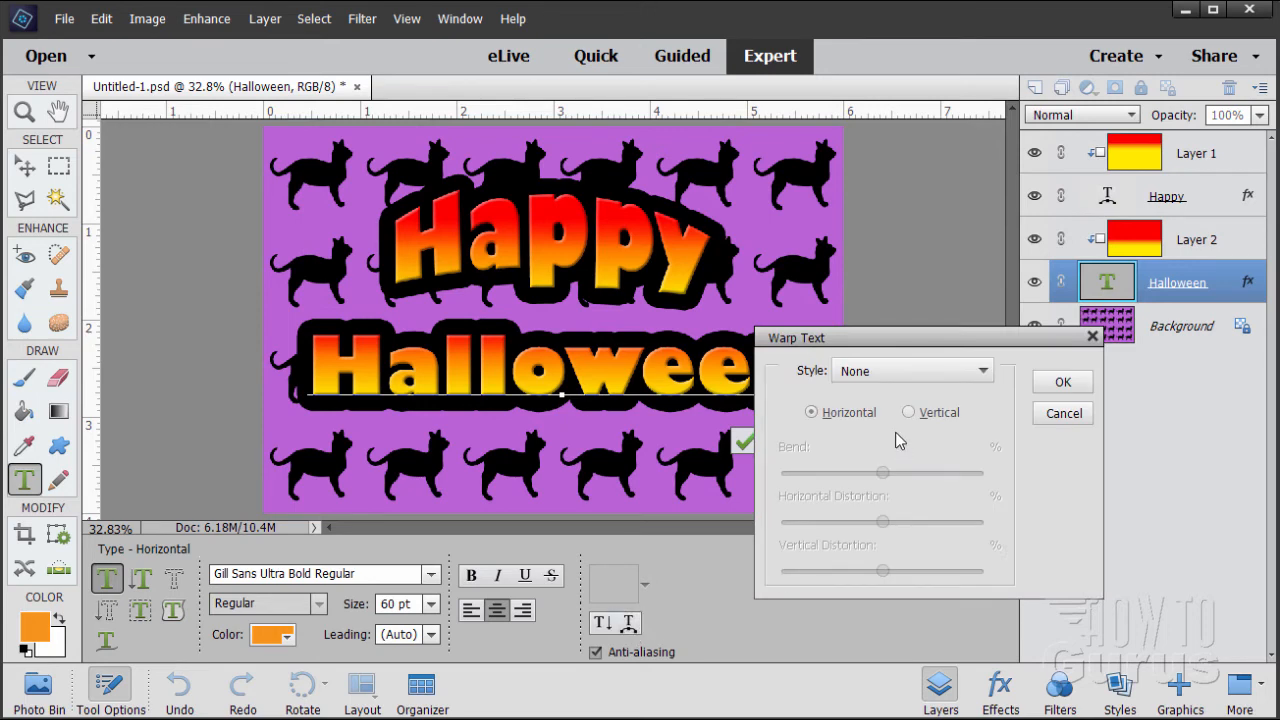
{"action": "left_click", "coordinate": [884, 377]}
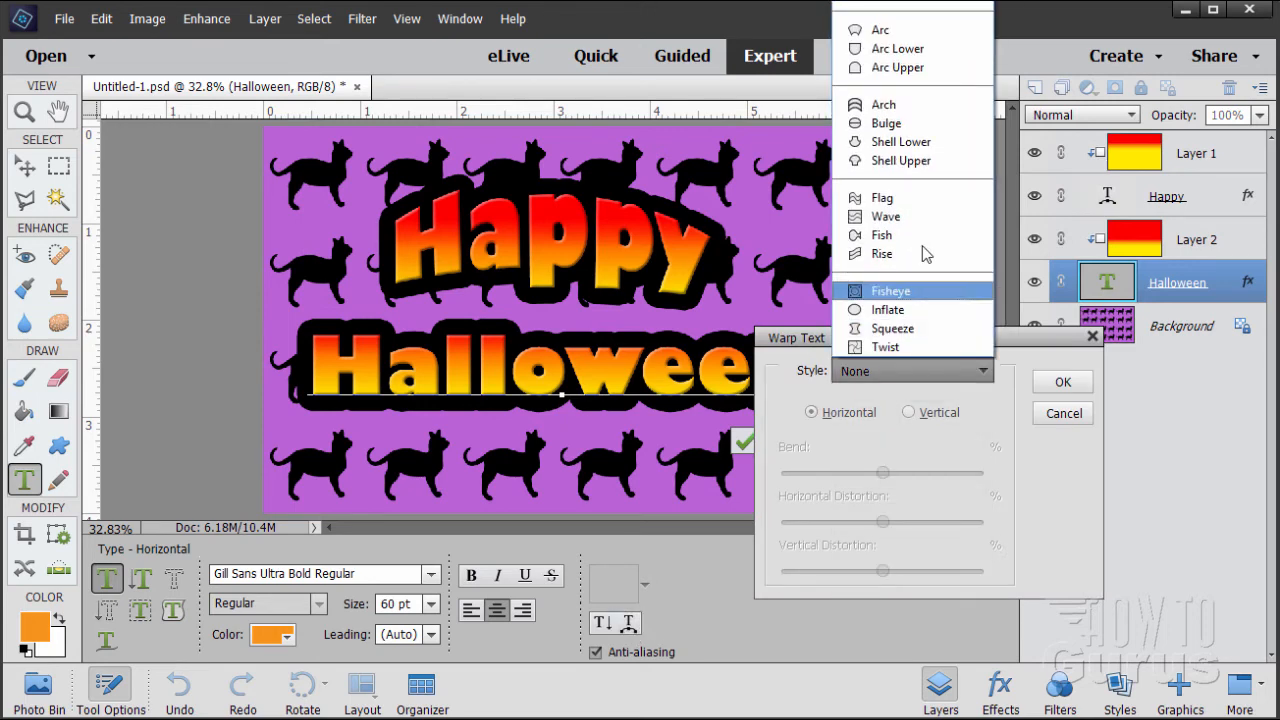
{"action": "left_click", "coordinate": [876, 50]}
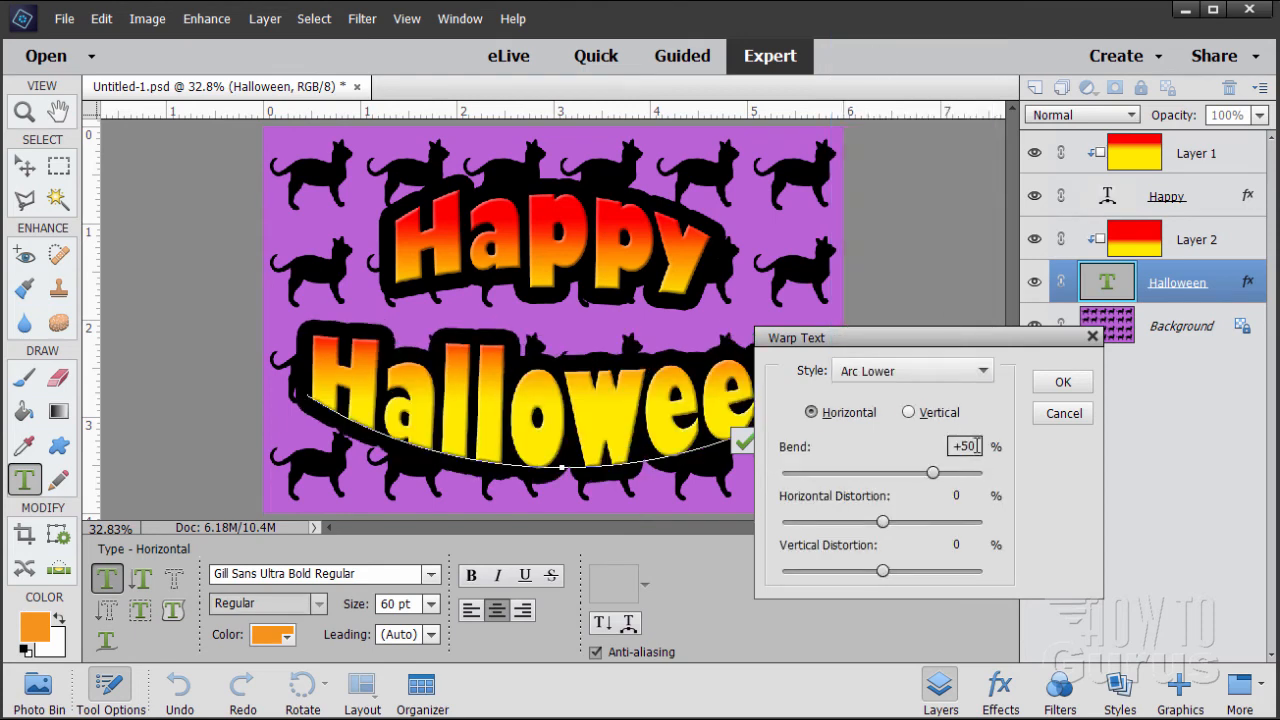
{"action": "left_click_drag", "start_coordinate": [977, 446], "coordinate": [927, 447]}
{"action": "type", "text": "45"}
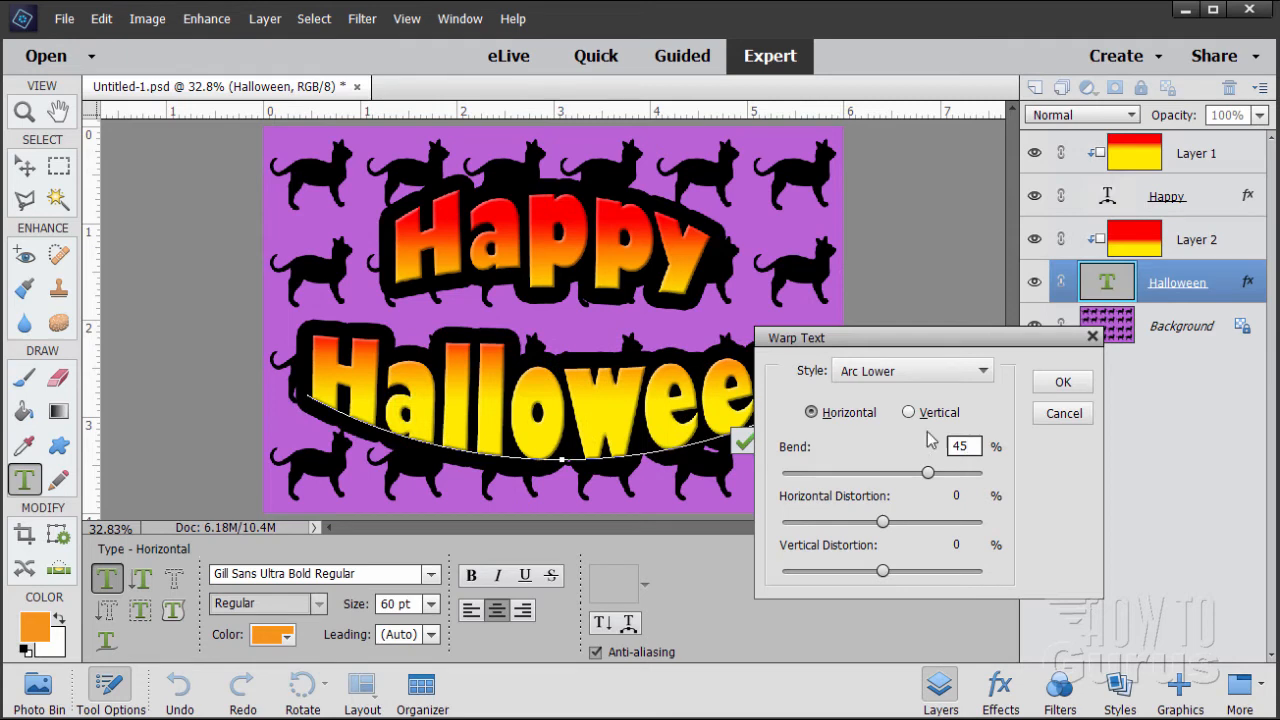
{"action": "left_click", "coordinate": [1066, 384]}
{"action": "left_click", "coordinate": [745, 498]}
{"action": "key", "text": "v"}
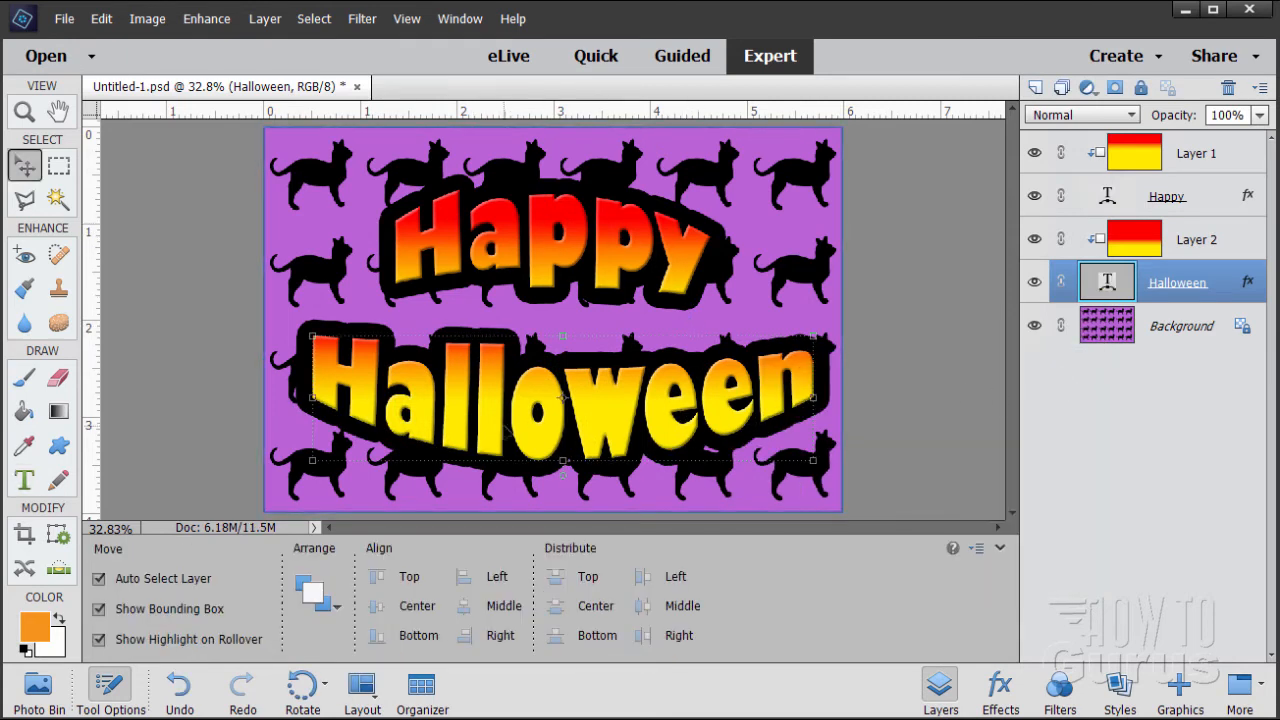
- Shift the Layer 2 gradient downward so more red covers the upper part of the Halloween lettering
{"action": "mouse_move", "coordinate": [545, 437]}
{"action": "left_mouse_down"}
{"action": "mouse_move", "coordinate": [547, 413]}
{"action": "mouse_move", "coordinate": [533, 458]}
{"action": "mouse_move", "coordinate": [548, 412]}
{"action": "left_mouse_up"}
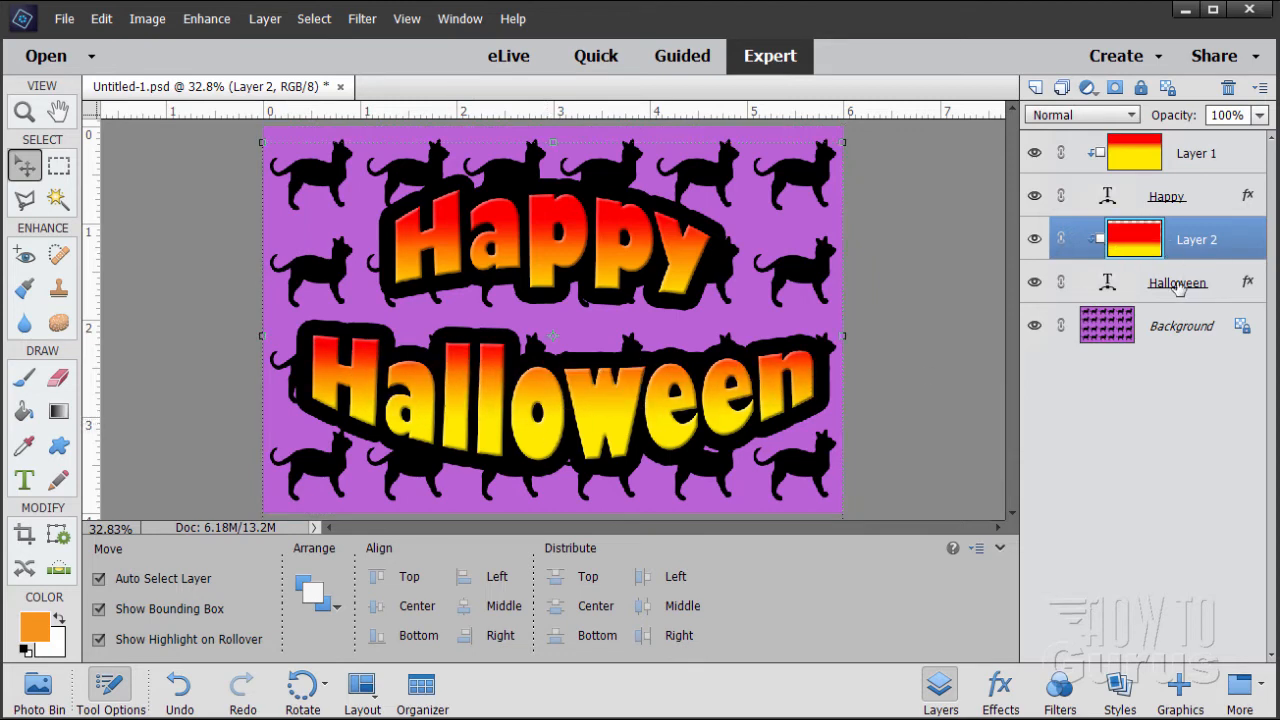
{"action": "left_click", "coordinate": [1172, 285]}
{"action": "left_click", "coordinate": [616, 417]}
{"action": "mouse_move", "coordinate": [616, 425]}
{"action": "left_mouse_down"}
{"action": "mouse_move", "coordinate": [617, 444]}
{"action": "mouse_move", "coordinate": [616, 405]}
{"action": "mouse_move", "coordinate": [615, 440]}
{"action": "left_mouse_up"}
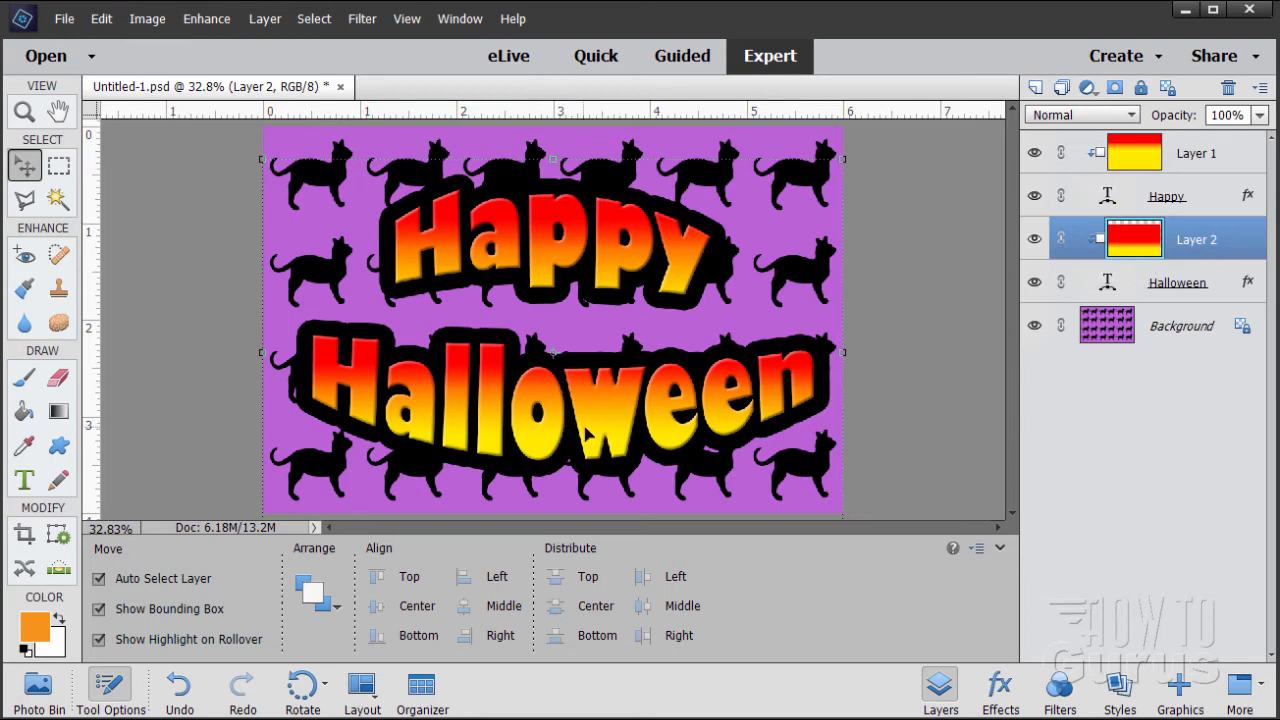
{"action": "left_click_drag", "start_coordinate": [590, 400], "coordinate": [589, 395]}
- Shift the Layer 1 gradient upward so more orange and yellow fill the Happy lettering
{"action": "left_click", "coordinate": [1190, 160]}
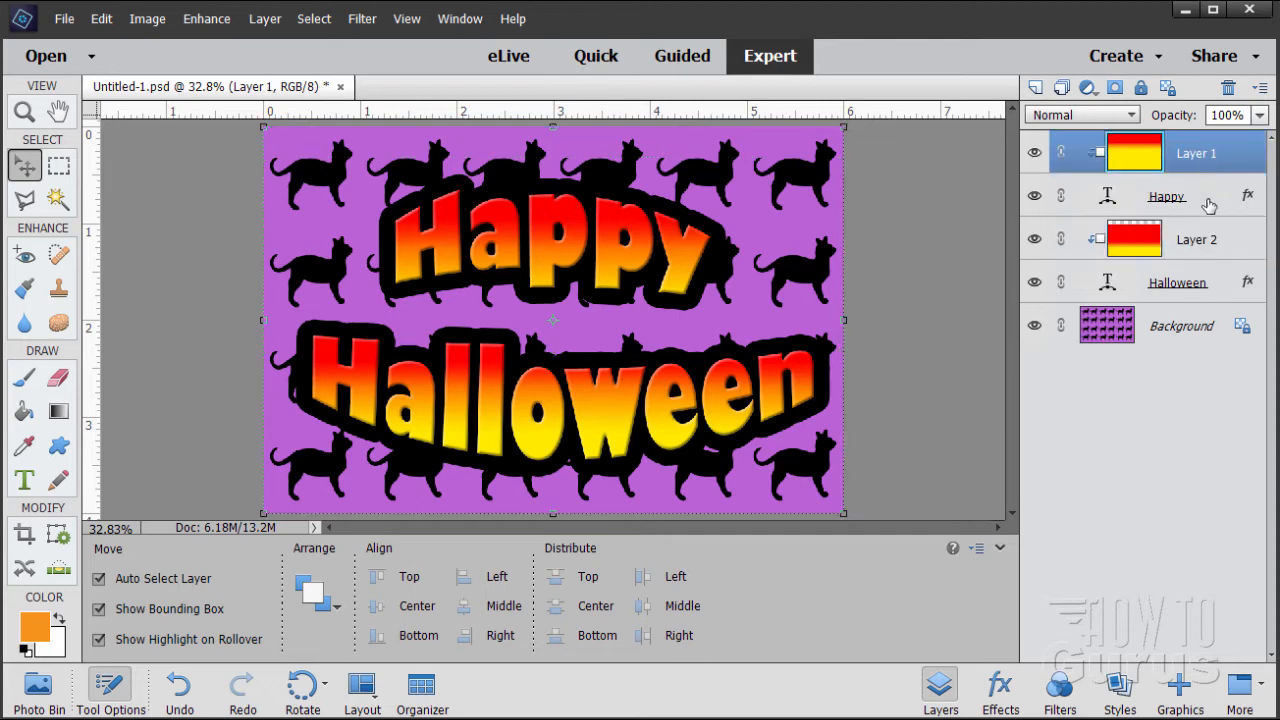
{"action": "mouse_move", "coordinate": [586, 238]}
{"action": "left_mouse_down"}
{"action": "mouse_move", "coordinate": [581, 222]}
{"action": "mouse_move", "coordinate": [563, 243]}
{"action": "mouse_move", "coordinate": [572, 258]}
{"action": "left_mouse_up"}
{"action": "left_click_drag", "start_coordinate": [574, 254], "coordinate": [576, 254]}
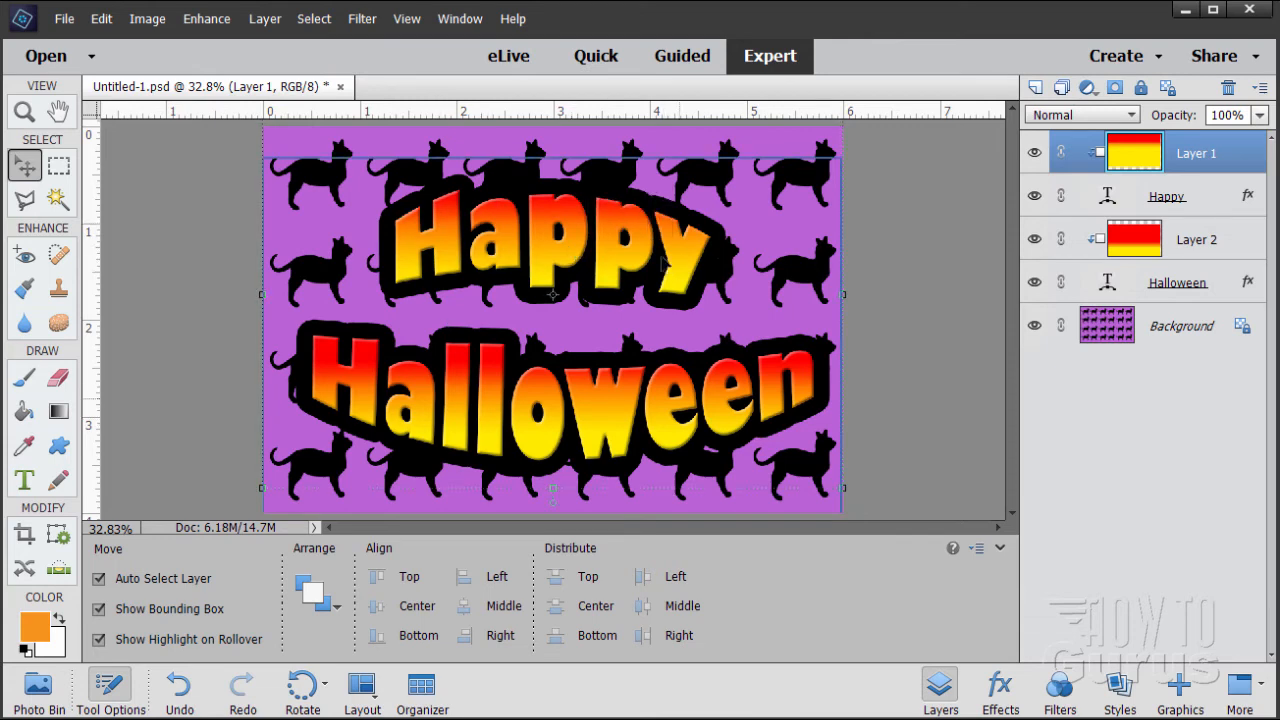
- Move the Halloween text straight up until its black outline sits close beneath the Happy text
{"action": "left_click", "coordinate": [1145, 287]}
{"action": "key", "text": "Up"}
{"action": "key", "text": "Up"}
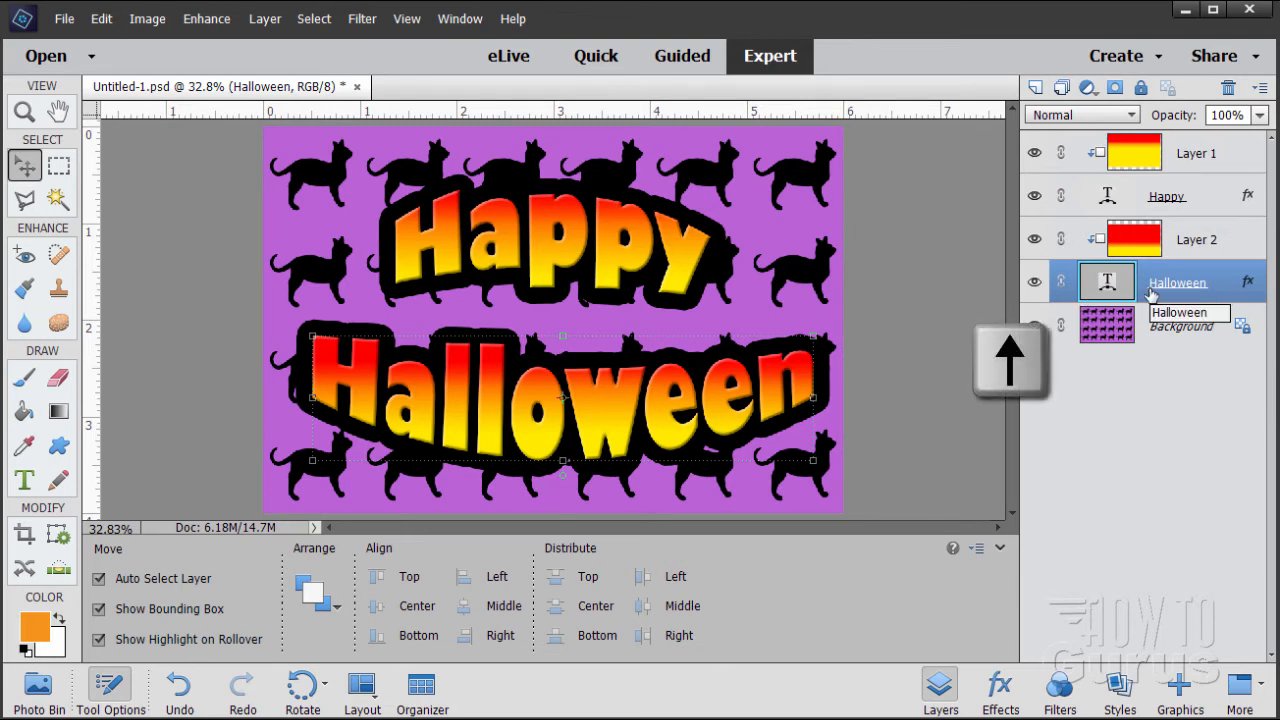
{"action": "key", "text": "Up"}
{"action": "key", "text": "Up"}
{"action": "key", "text": "Up"}
{"action": "key", "text": "Up"}
{"action": "key", "text": "Up"}
{"action": "key", "text": "Up"}
{"action": "key", "text": "Up"}
{"action": "key", "text": "Up"}
{"action": "key", "text": "Up"}
{"action": "key", "text": "Up"}
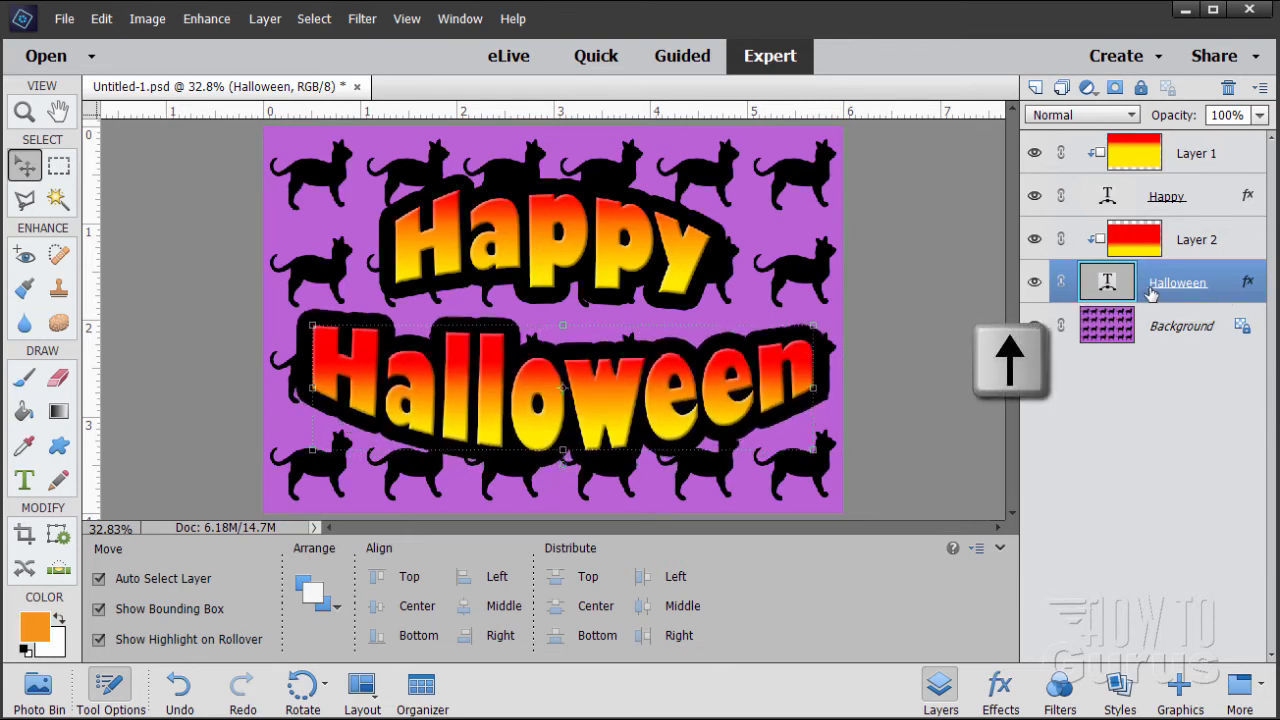
{"action": "key", "text": "Up"}
{"action": "key", "text": "Up"}
{"action": "key", "text": "Up"}
{"action": "key", "text": "Up"}
{"action": "key", "text": "Up"}
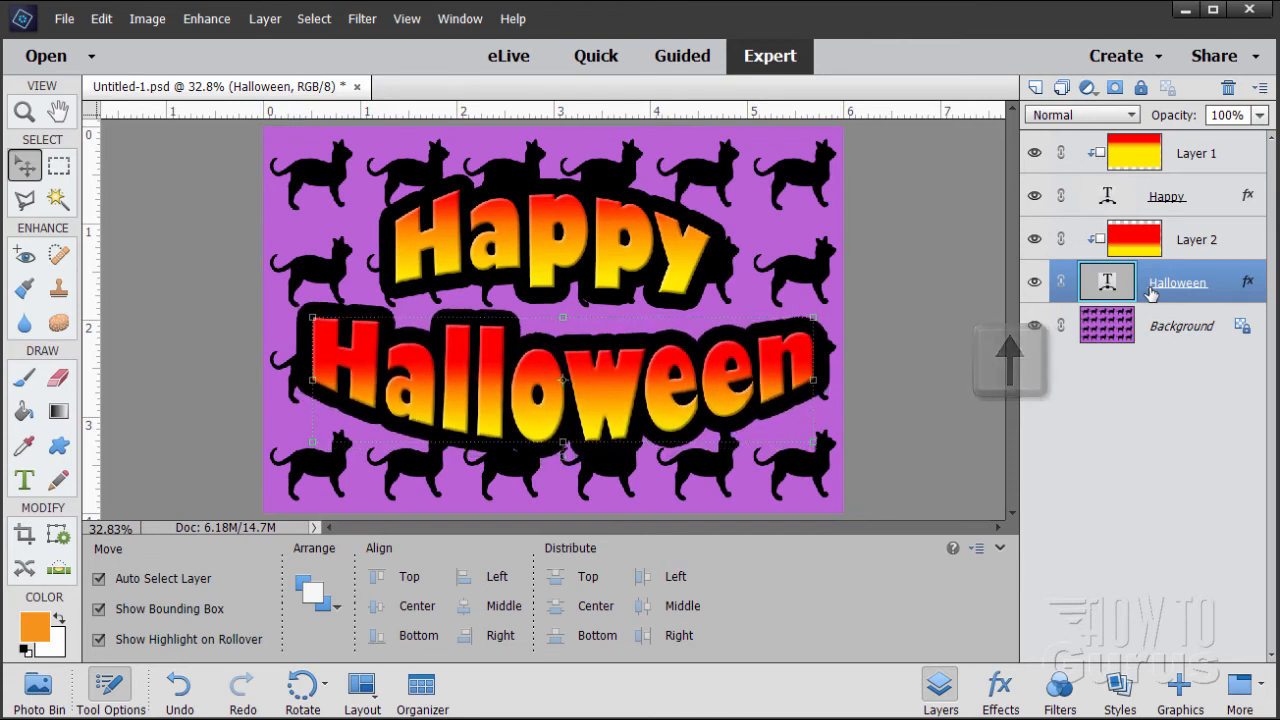
{"action": "key", "text": "Up"}
{"action": "key", "text": "Up"}
{"action": "key", "text": "Up"}
{"action": "key", "text": "Up"}
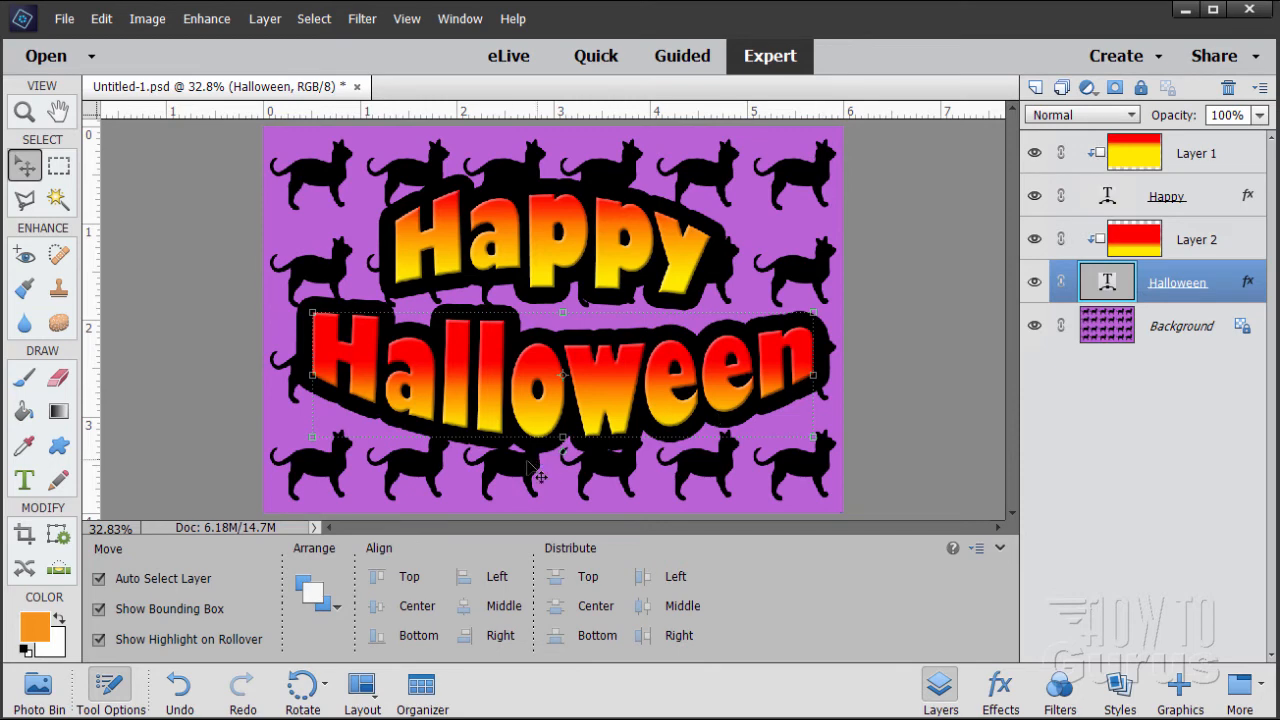
- Move the Happy text straight down until its black outline meets the outline of the Halloween text
{"action": "left_click", "coordinate": [1190, 200]}
{"action": "key", "text": "Down"}
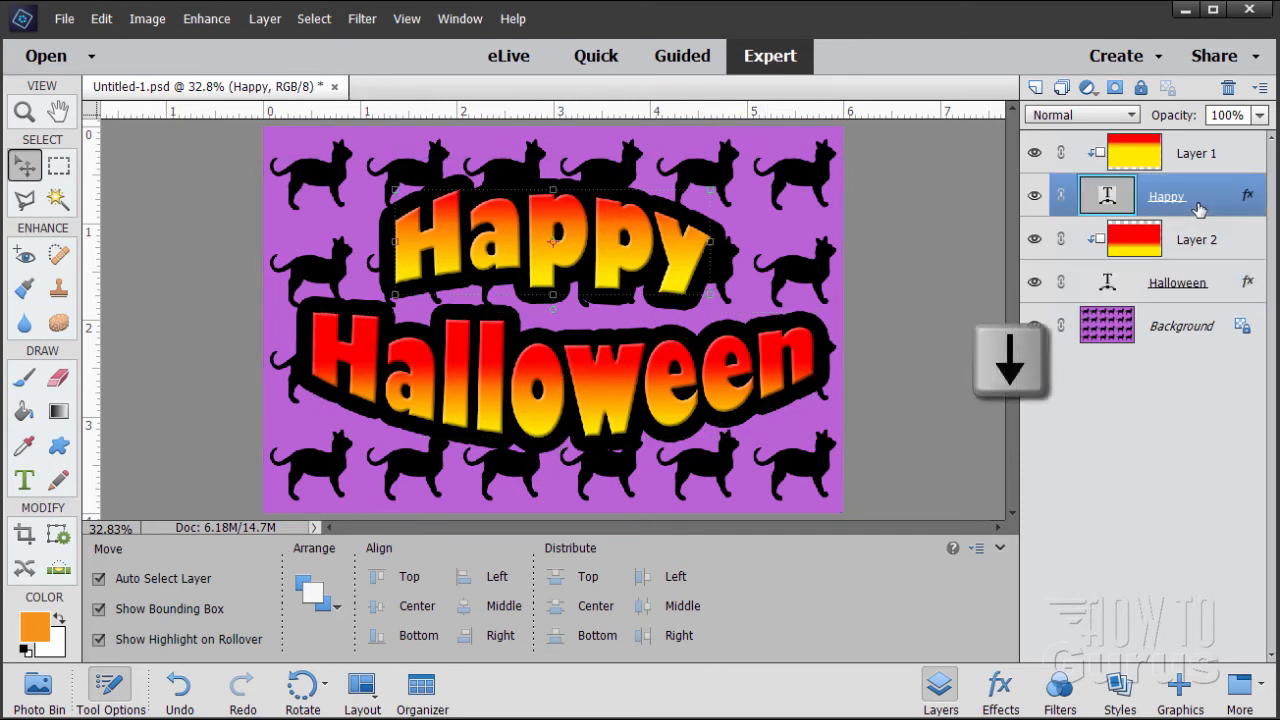
{"action": "key", "text": "Down"}
{"action": "key", "text": "Down"}
{"action": "key", "text": "Down"}
{"action": "key", "text": "Down"}
{"action": "key", "text": "Down"}
{"action": "key", "text": "Down"}
{"action": "key", "text": "Down"}
{"action": "key", "text": "Down"}
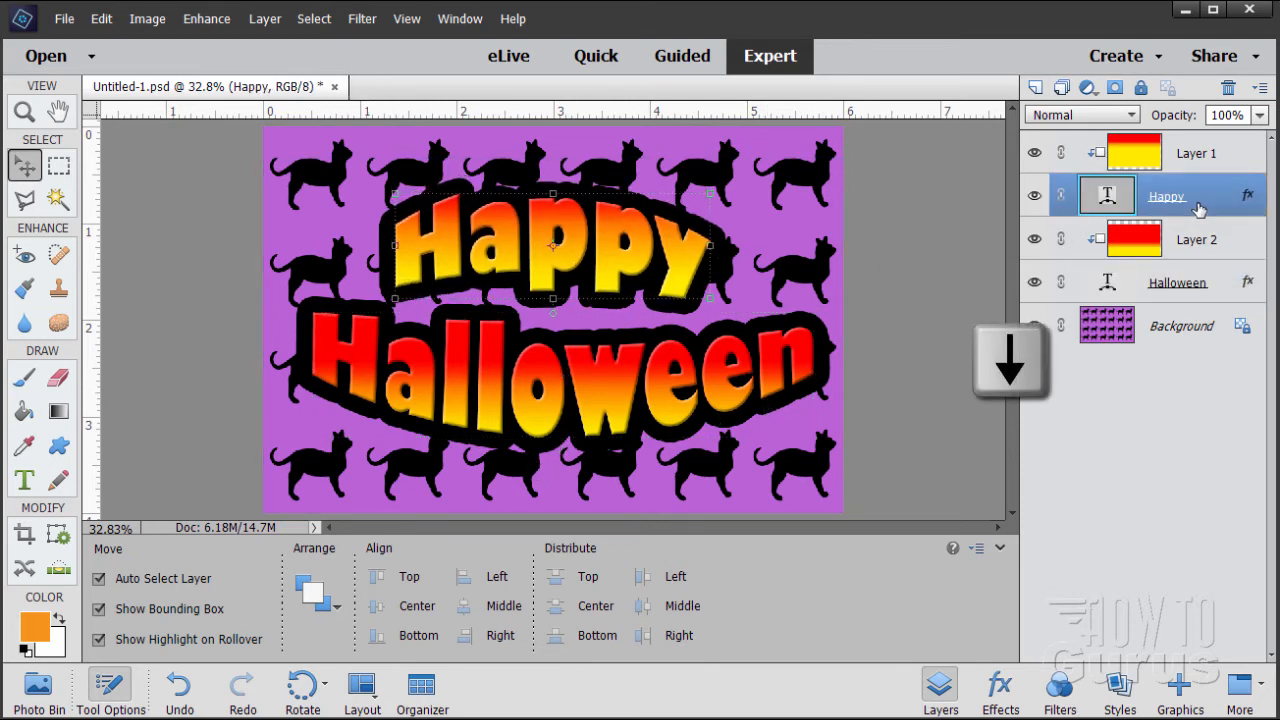
{"action": "key", "text": "Down"}
{"action": "key", "text": "Down"}
{"action": "key", "text": "Down"}
{"action": "key", "text": "Down"}
{"action": "key", "text": "Down"}
{"action": "key", "text": "Down"}
{"action": "key", "text": "Down"}
{"action": "key", "text": "Down"}
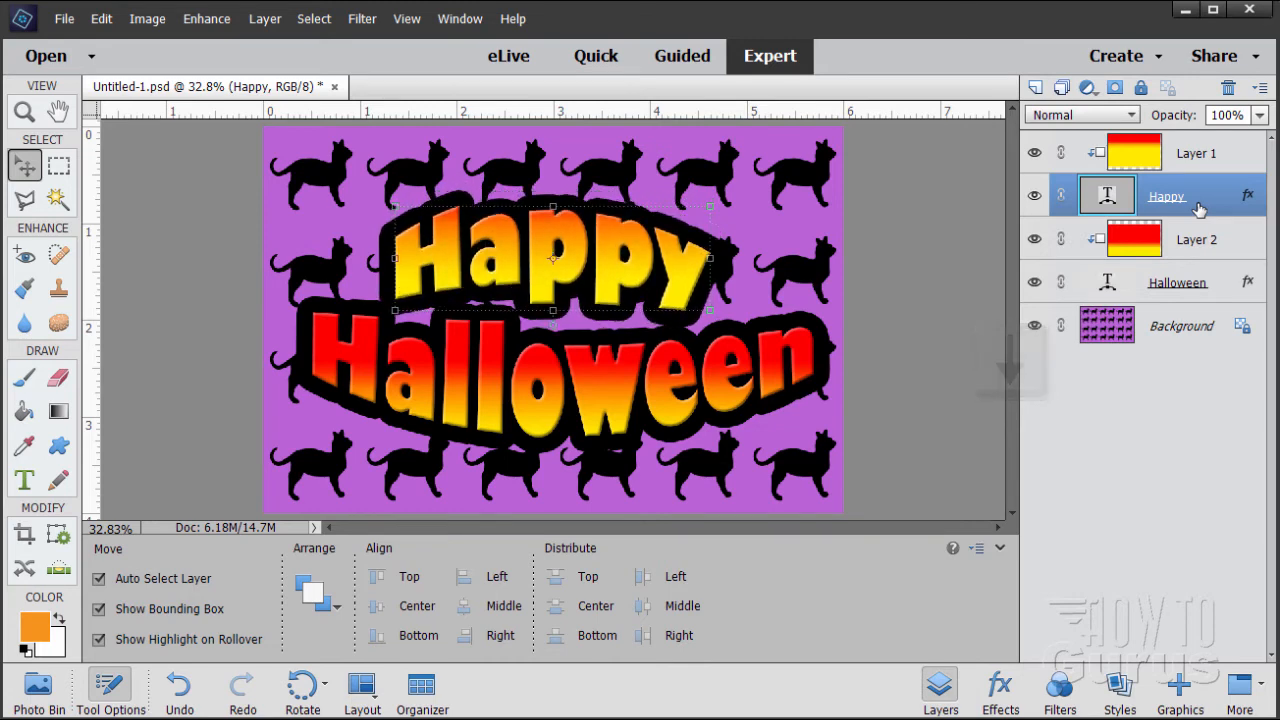
{"action": "key", "text": "Down"}
{"action": "key", "text": "Down"}
{"action": "key", "text": "Down"}
{"action": "key", "text": "Down"}
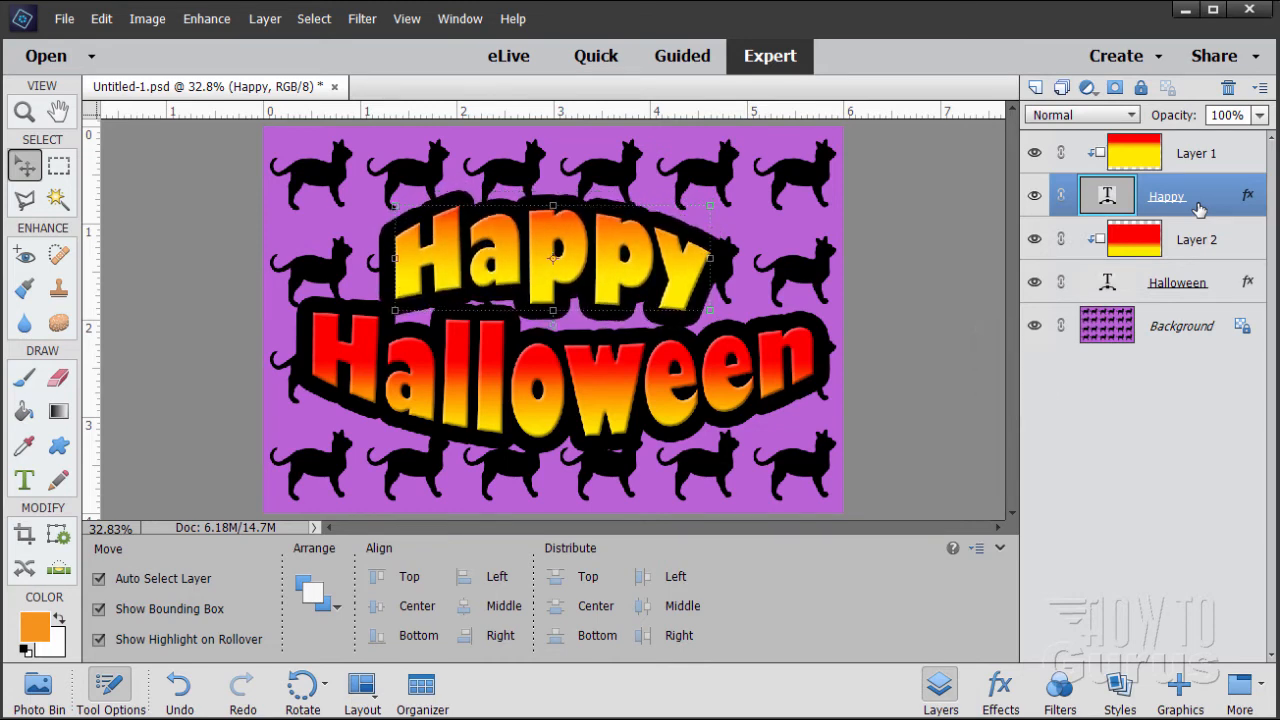
{"action": "key", "text": "Down"}
{"action": "key", "text": "Down"}
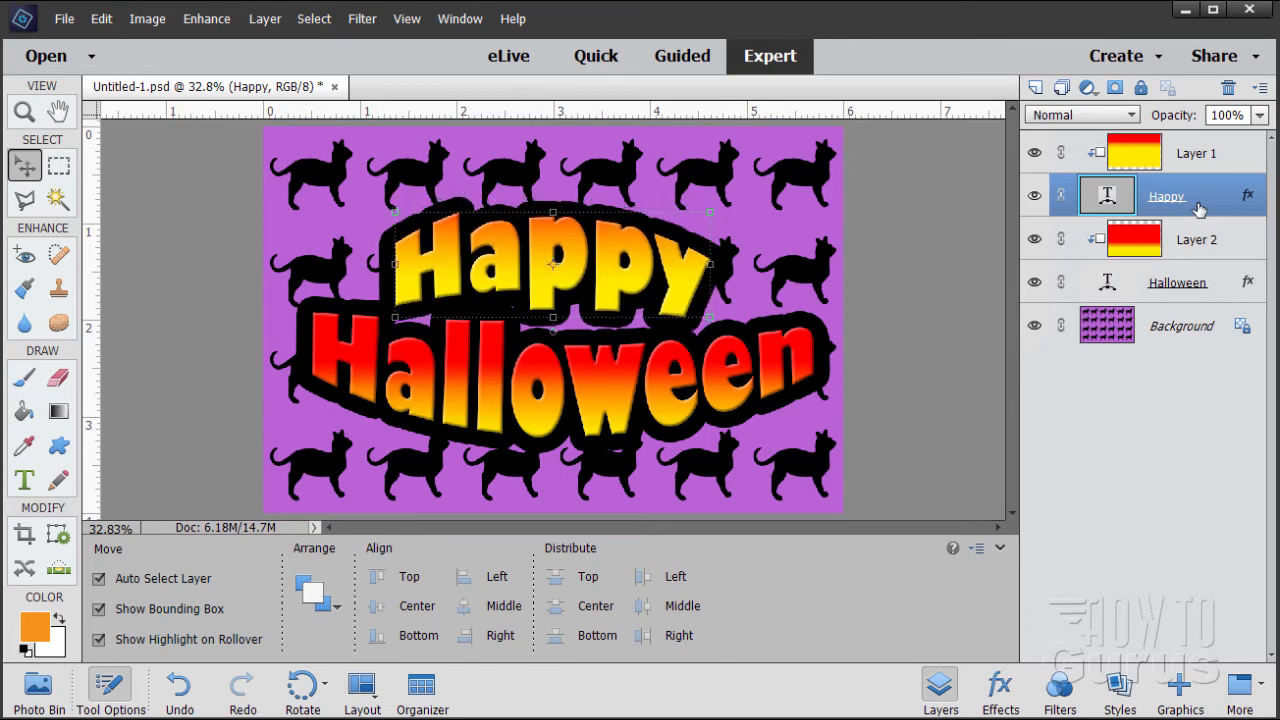
{"action": "key", "text": "Down"}
{"action": "key", "text": "Up"}
- Nudge the Happy text slightly to the right to centre it above the Halloween text
{"action": "key", "text": "Right"}
{"action": "key", "text": "Right"}
{"action": "key", "text": "Right"}
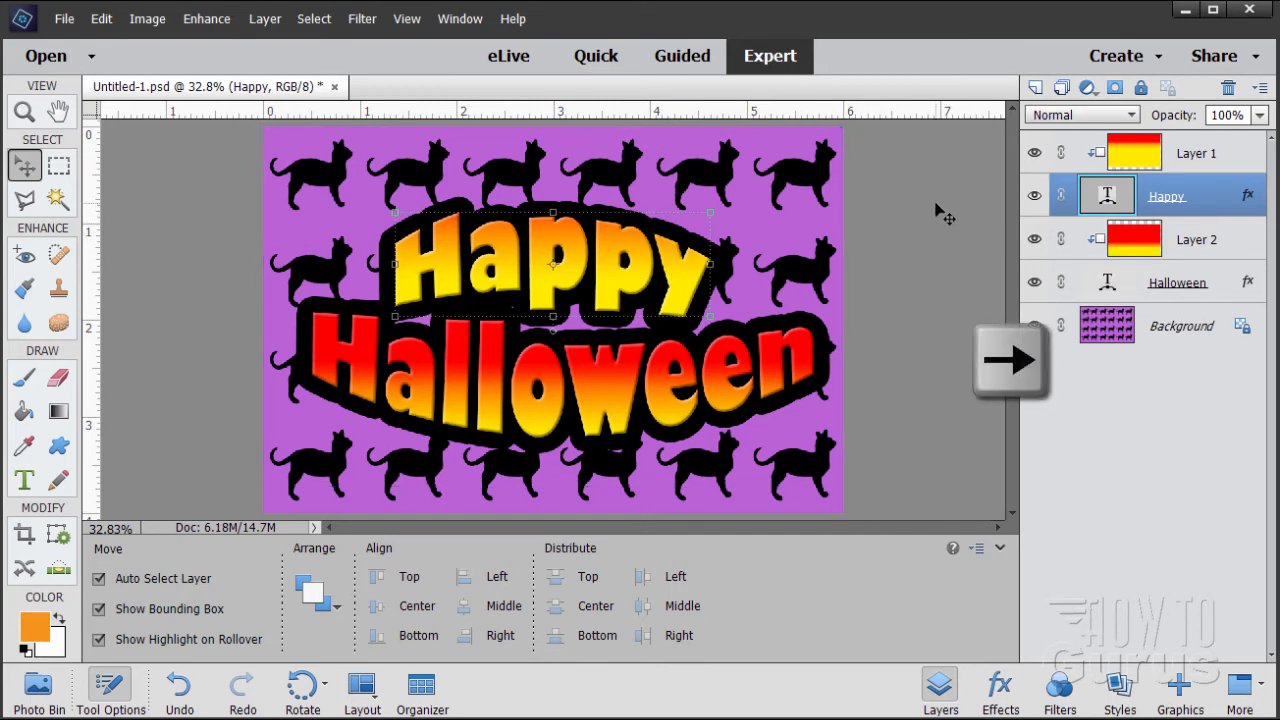
{"action": "key", "text": "Right"}
{"action": "key", "text": "Right"}
{"action": "key", "text": "Right"}
{"action": "key", "text": "Right"}
{"action": "key", "text": "Right"}
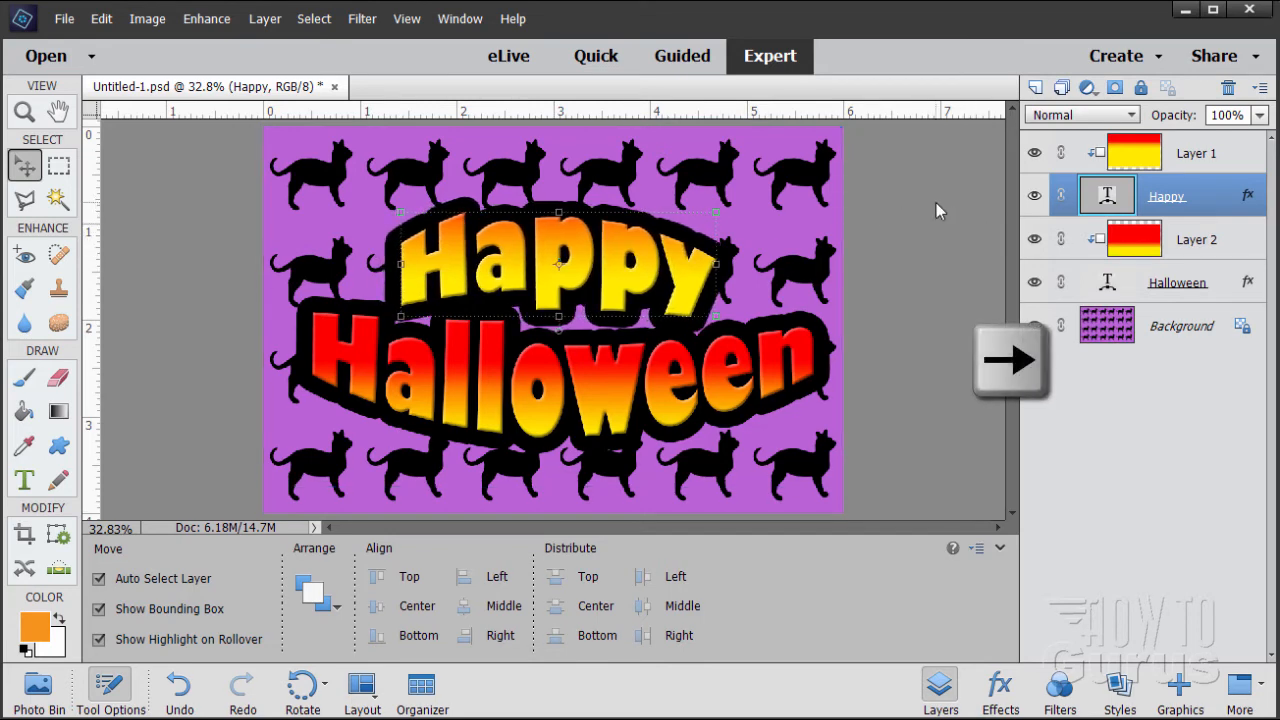
{"action": "key", "text": "Right"}
{"action": "key", "text": "Right"}
{"action": "key", "text": "Right"}
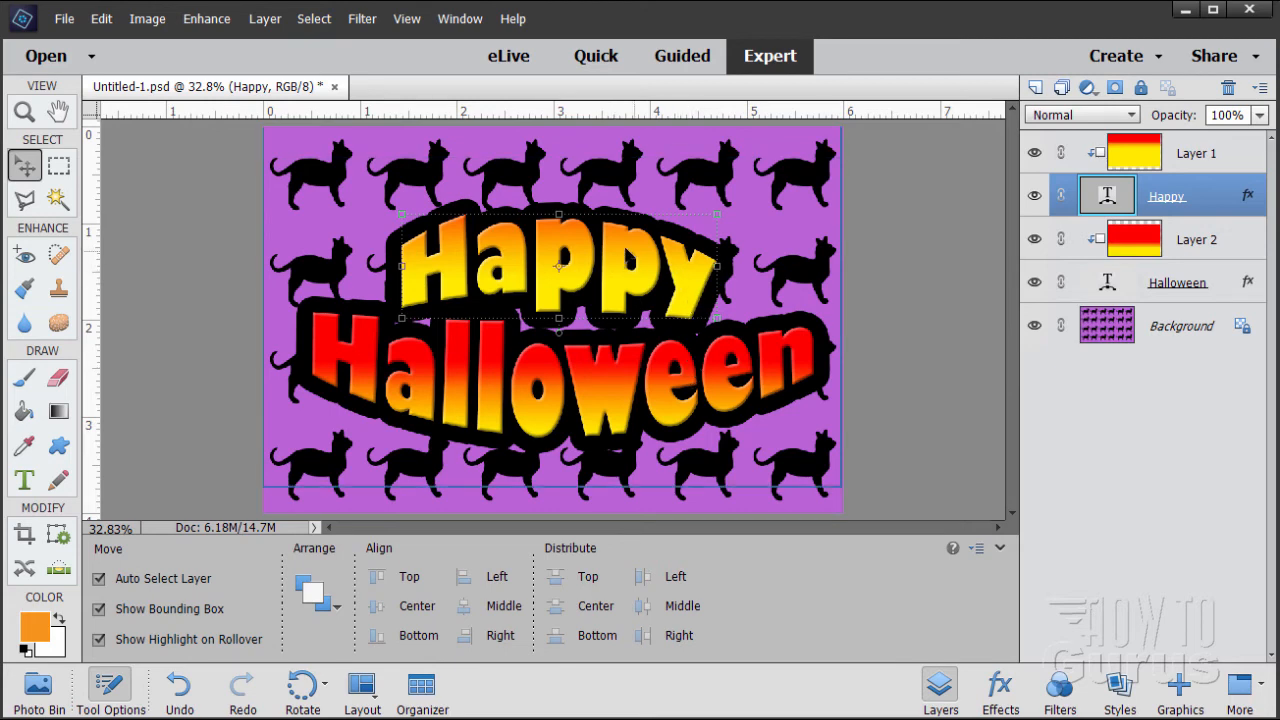
- Rebalance the lettering colours by shifting the Layer 1 gradient down over Happy and the Layer 2 gradient up over Halloween
{"action": "left_click", "coordinate": [1152, 153]}
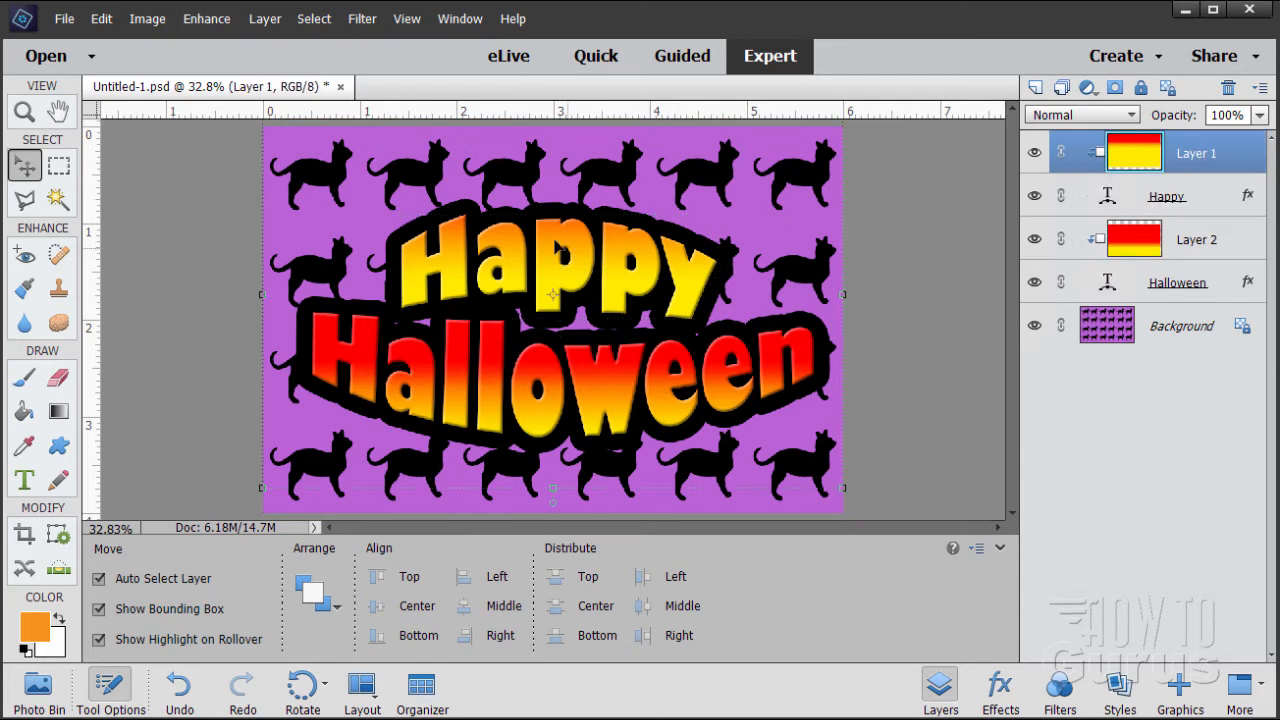
{"action": "left_click_drag", "start_coordinate": [556, 246], "coordinate": [563, 253]}
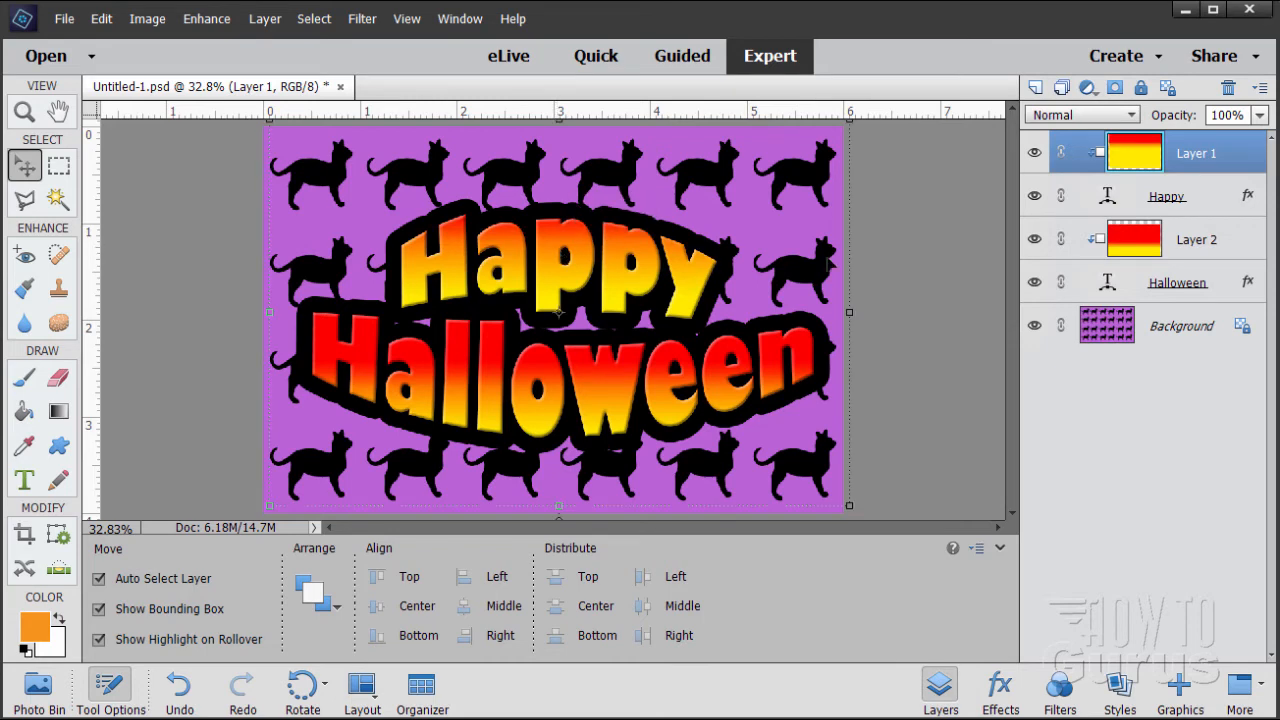
{"action": "left_click", "coordinate": [1141, 254]}
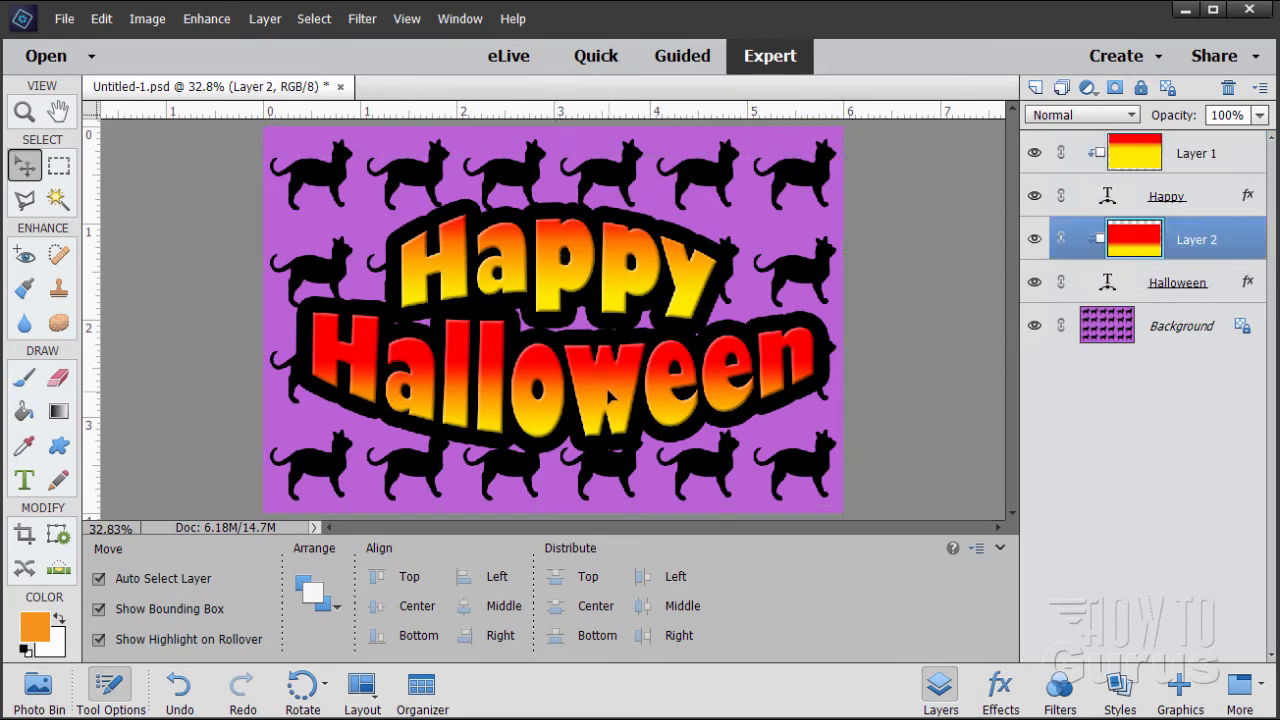
{"action": "left_click_drag", "start_coordinate": [610, 395], "coordinate": [608, 374]}
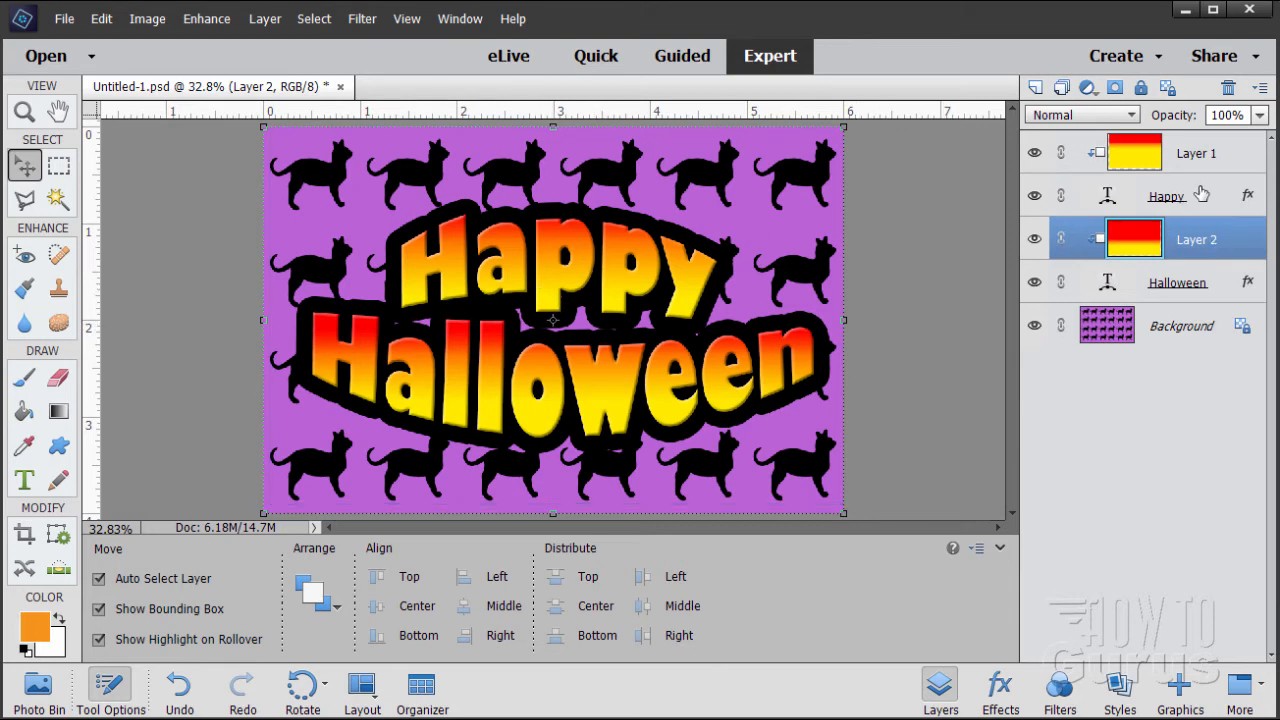
- Duplicate the Happy layer and clip the Layer 1 gradient to the copy with a clipping mask
{"action": "left_click", "coordinate": [1166, 198]}
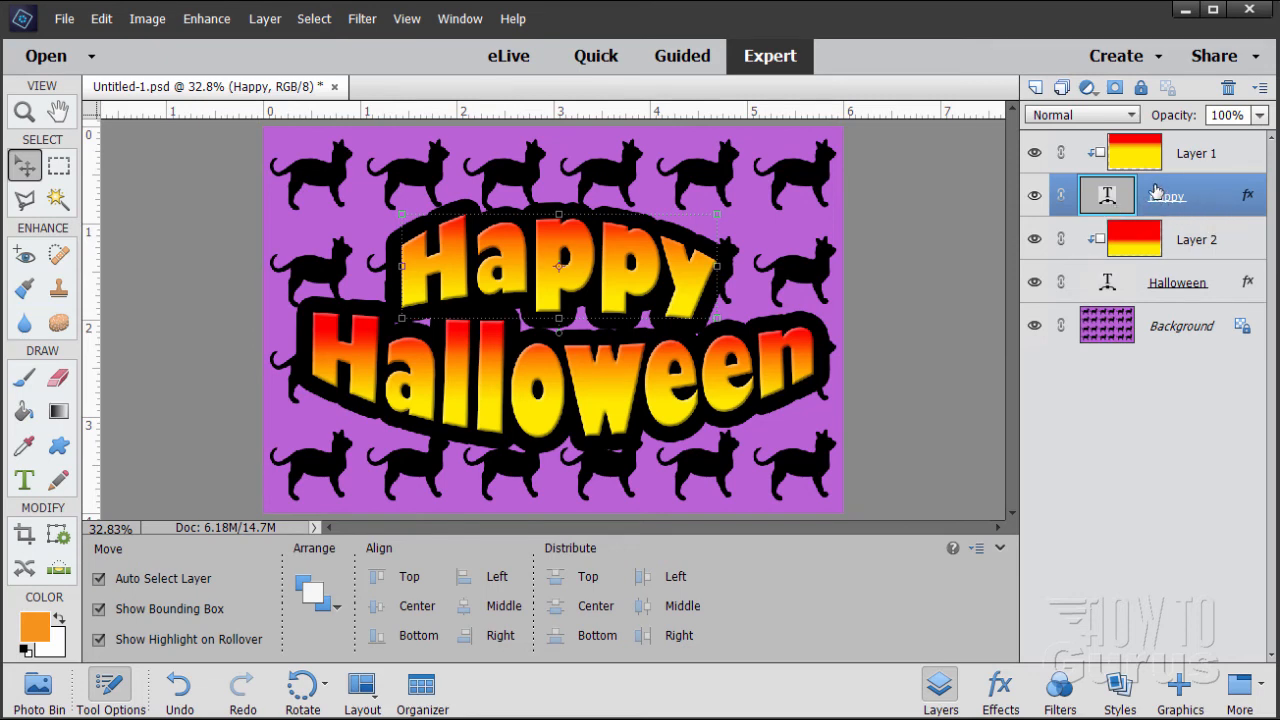
{"action": "left_click_drag", "start_coordinate": [1155, 192], "coordinate": [1037, 87]}
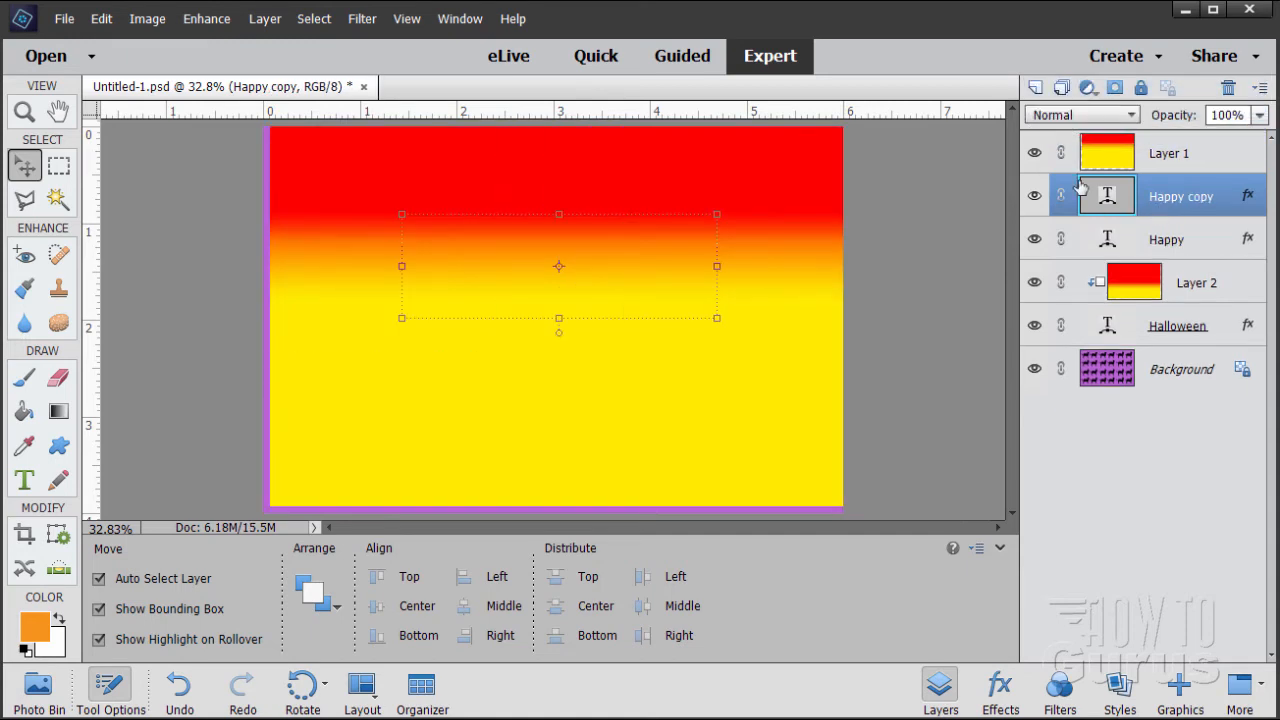
{"action": "left_click", "coordinate": [1170, 156]}
{"action": "right_click", "coordinate": [1164, 161]}
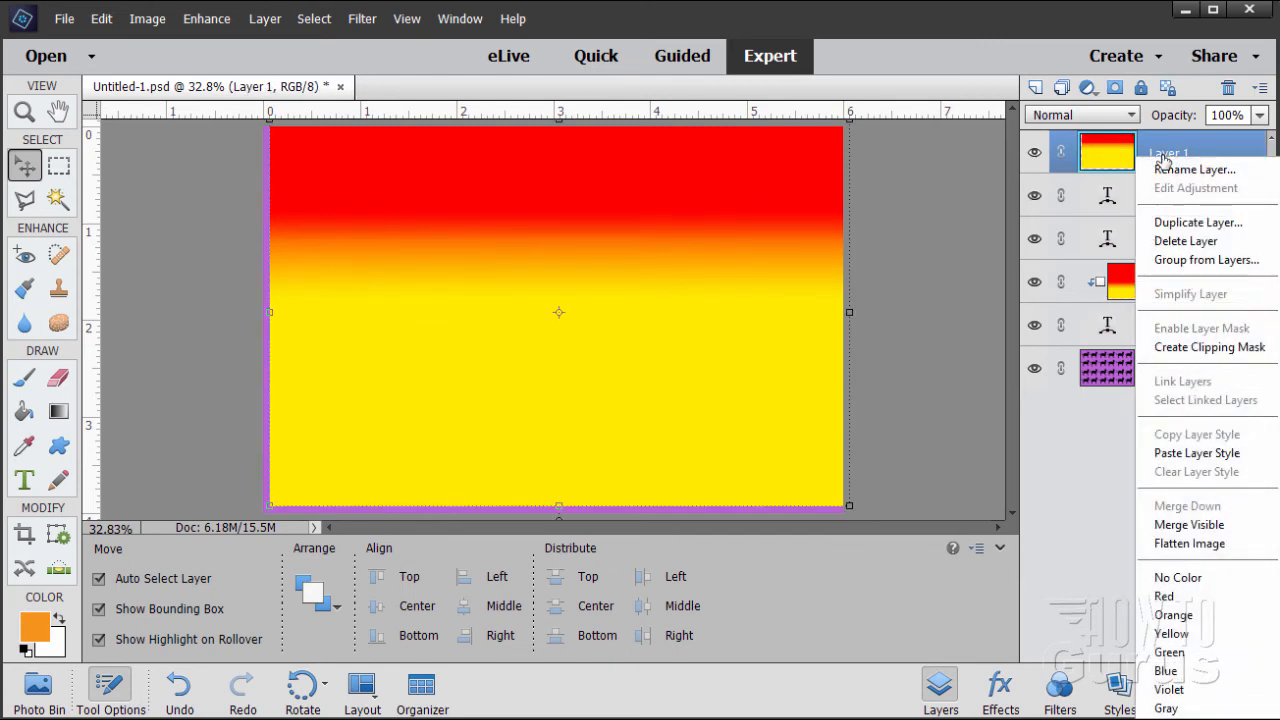
{"action": "left_click", "coordinate": [1195, 347]}
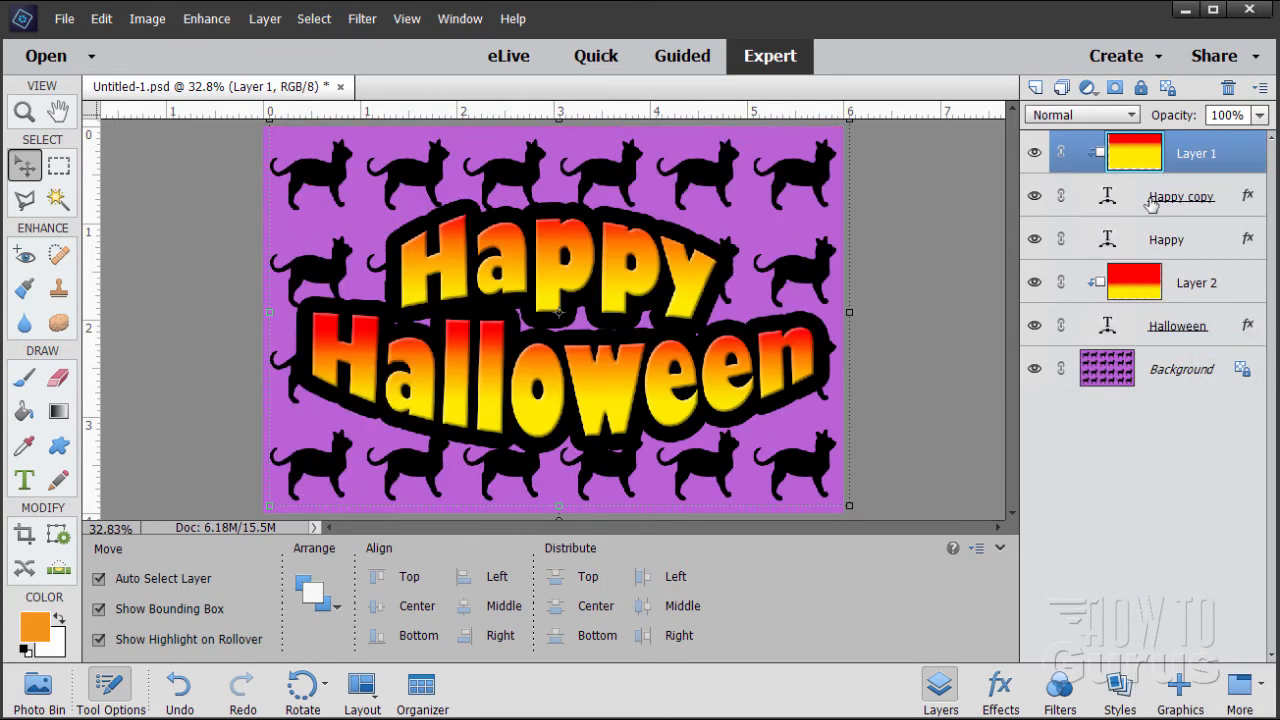
- Simplify the Happy copy layer into pixels
{"action": "left_click", "coordinate": [1120, 197]}
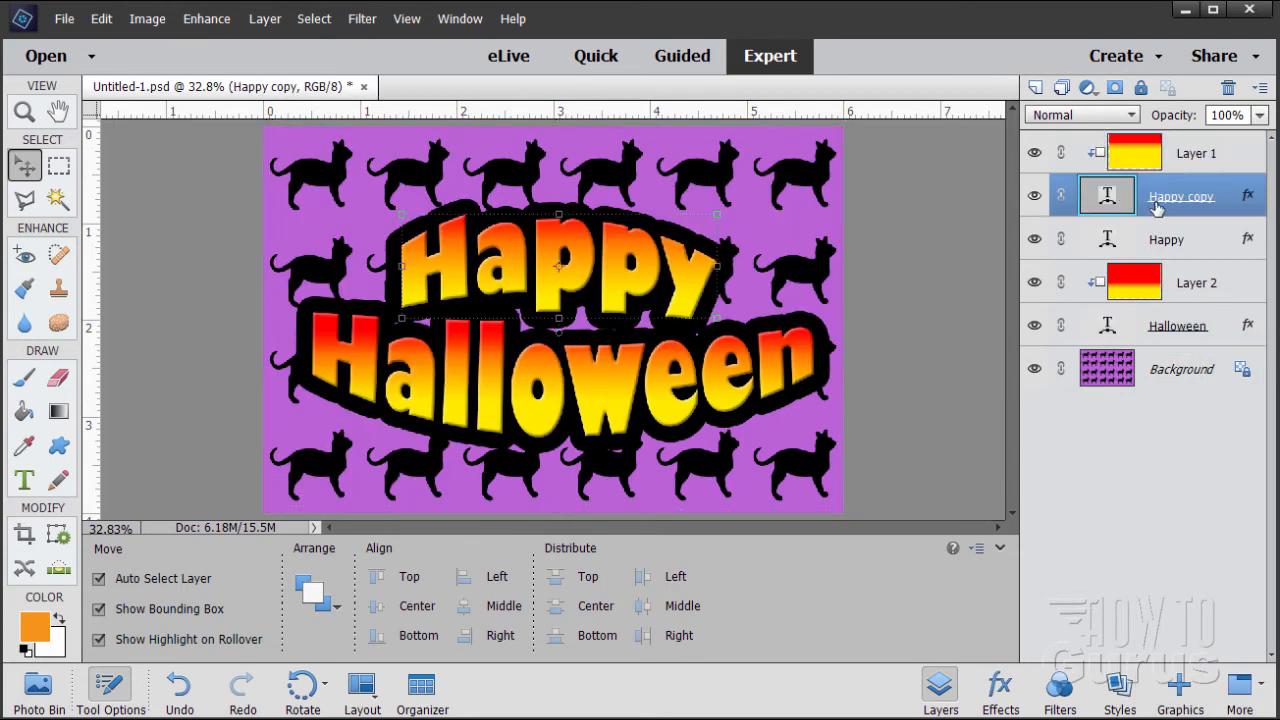
{"action": "right_click", "coordinate": [1156, 203]}
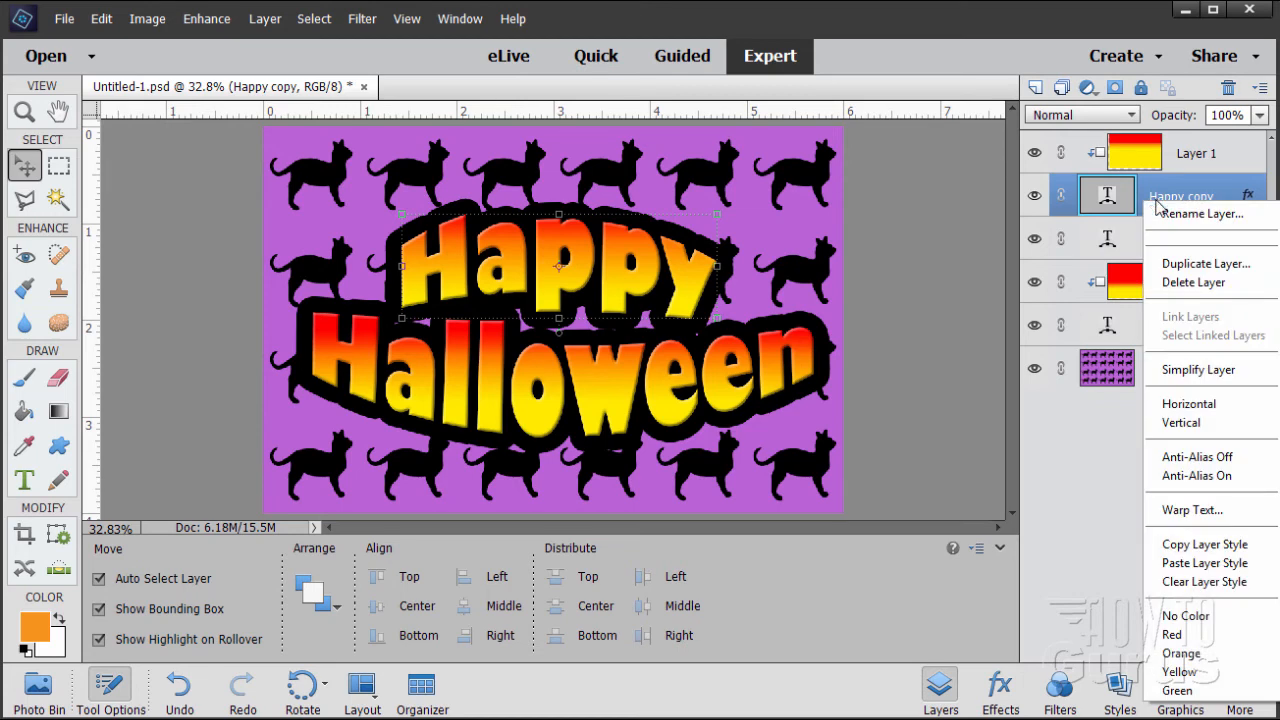
{"action": "left_click", "coordinate": [1185, 370]}
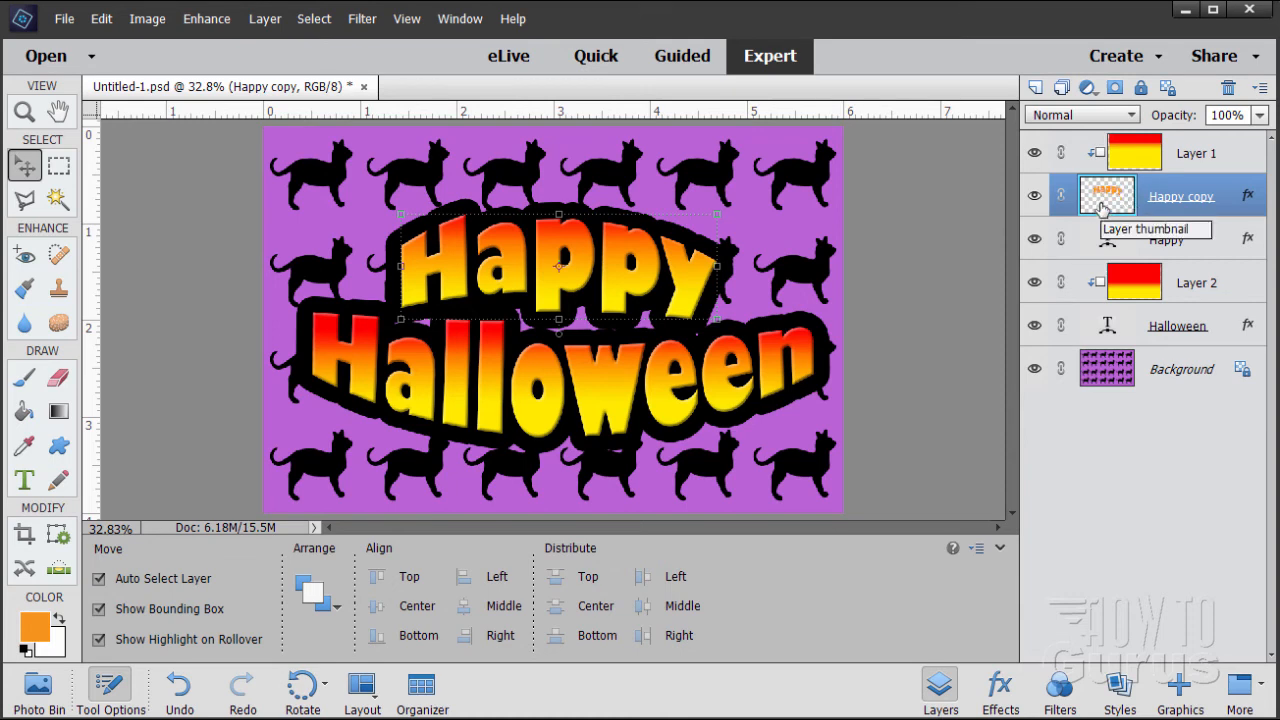
- Duplicate the Halloween text layer and clip the Layer 2 gradient to the copy with a clipping mask
{"action": "left_click", "coordinate": [1159, 331]}
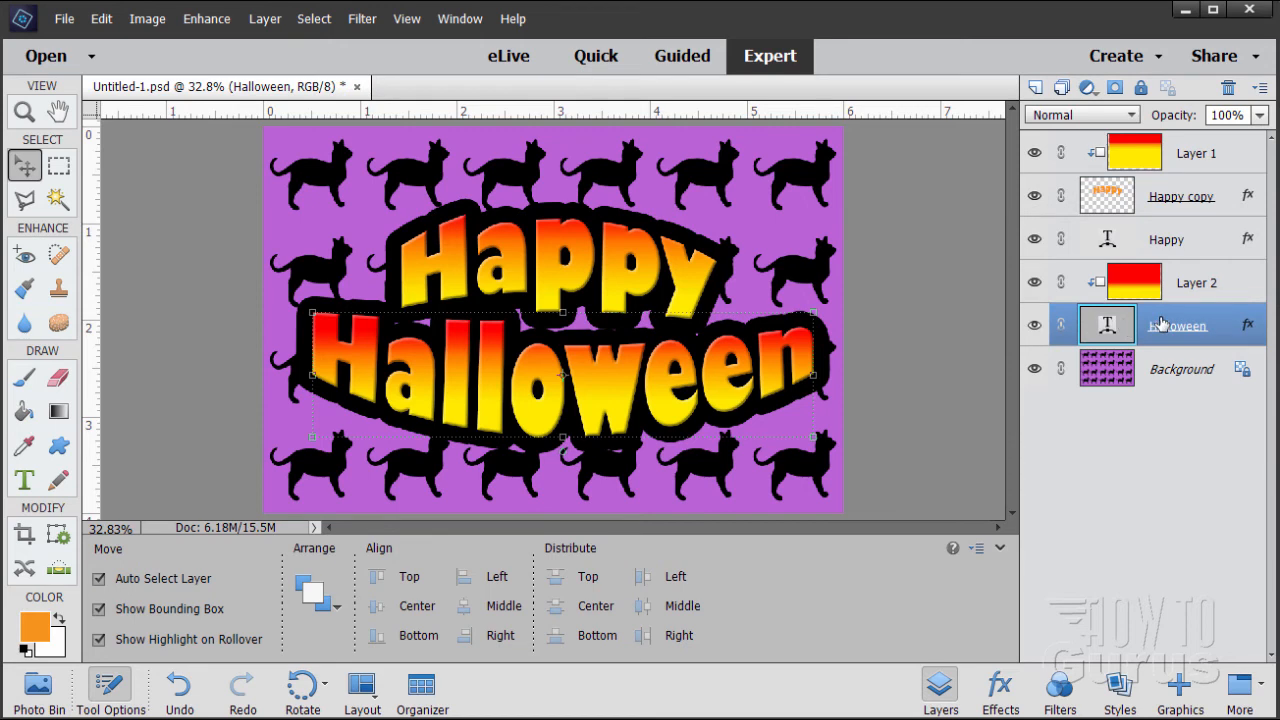
{"action": "left_click_drag", "start_coordinate": [1163, 326], "coordinate": [1035, 87]}
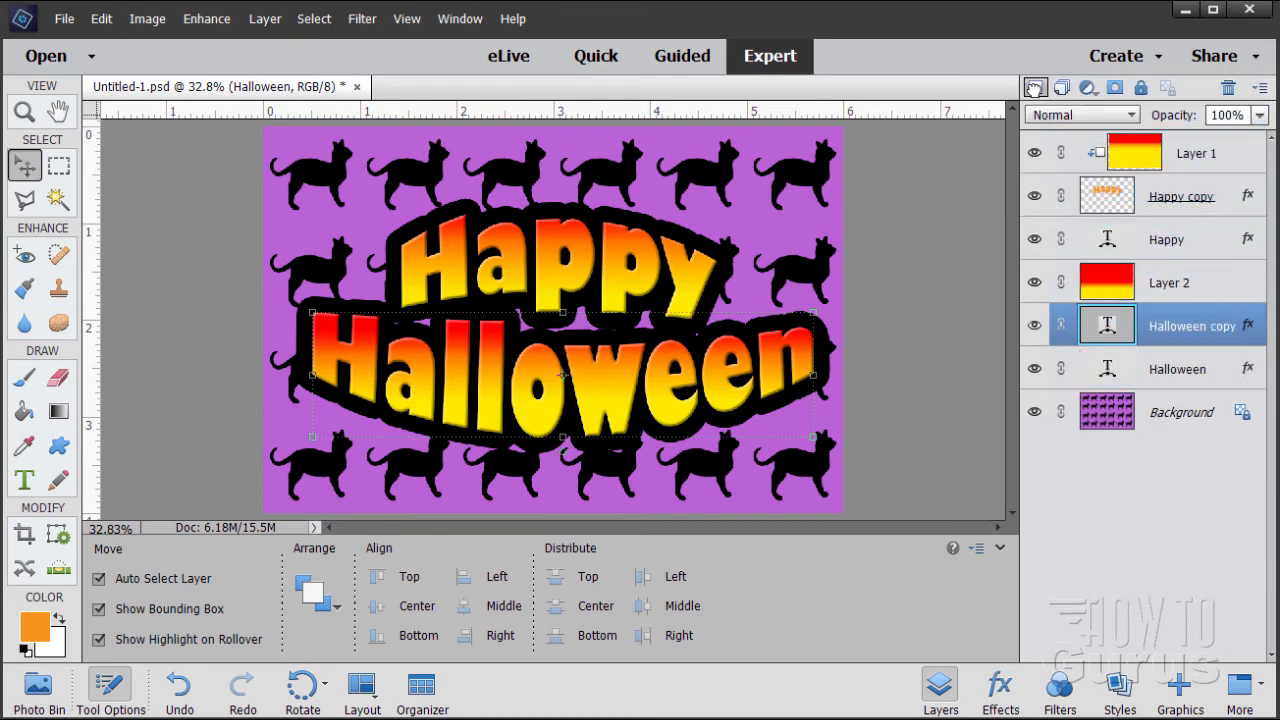
{"action": "left_click", "coordinate": [1152, 292]}
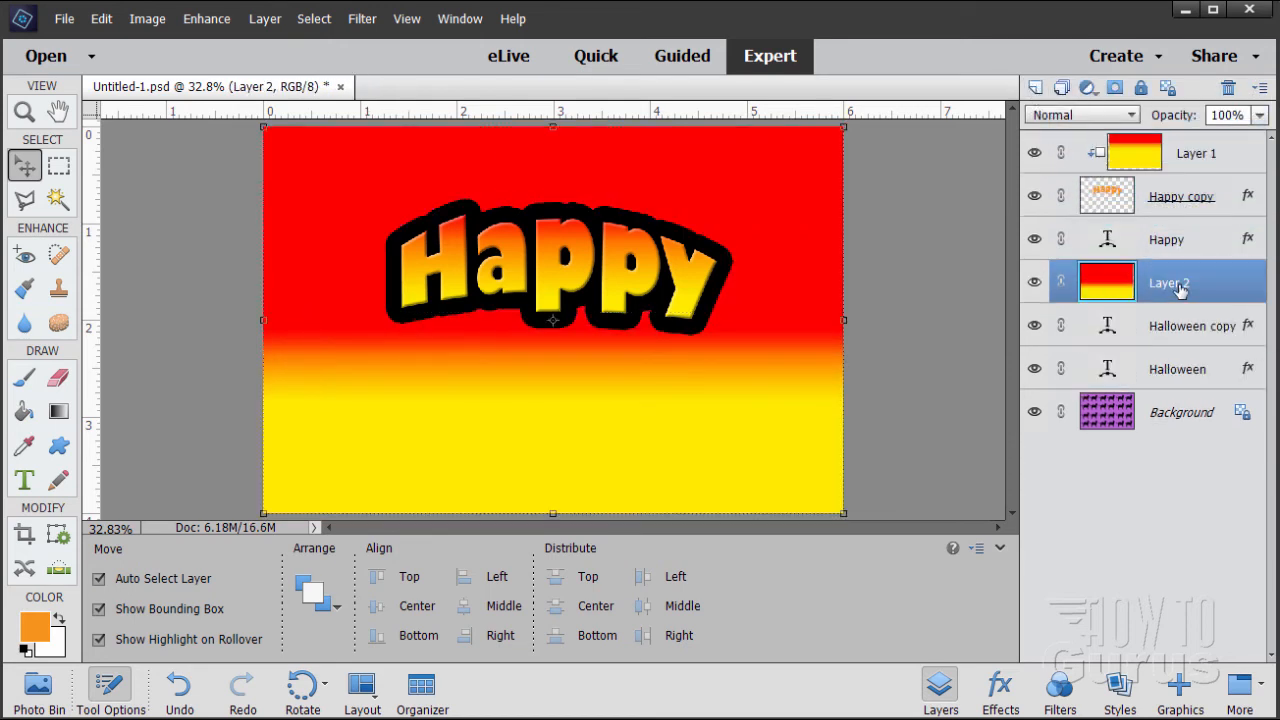
{"action": "right_click", "coordinate": [1170, 290]}
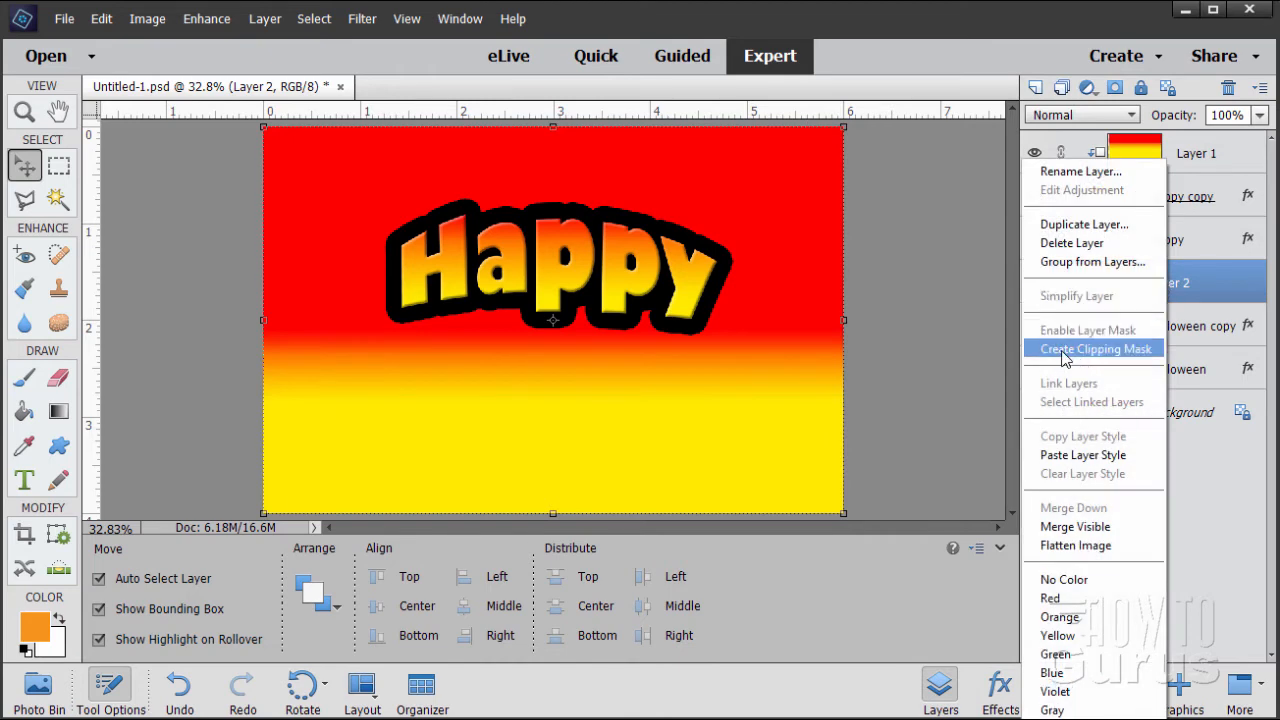
{"action": "left_click", "coordinate": [1119, 350]}
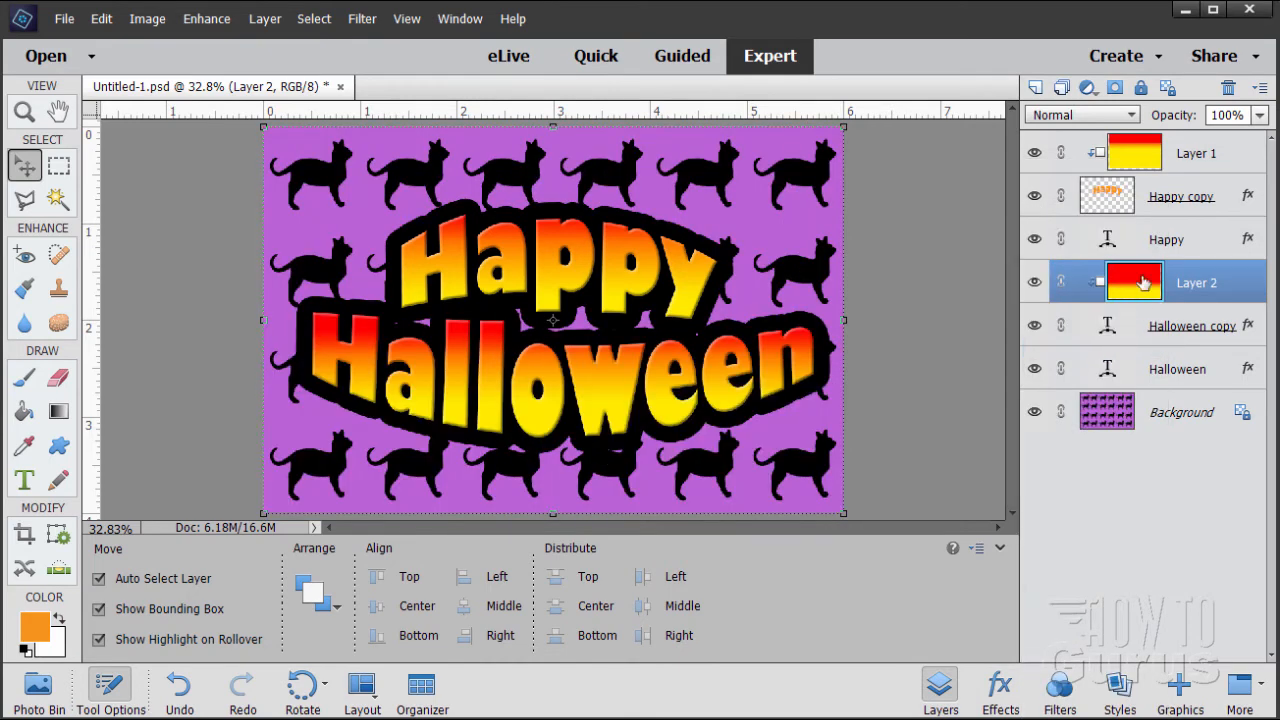
- Simplify the Halloween copy layer into pixels and hide the original Happy and Halloween text layers
{"action": "left_click", "coordinate": [1145, 331]}
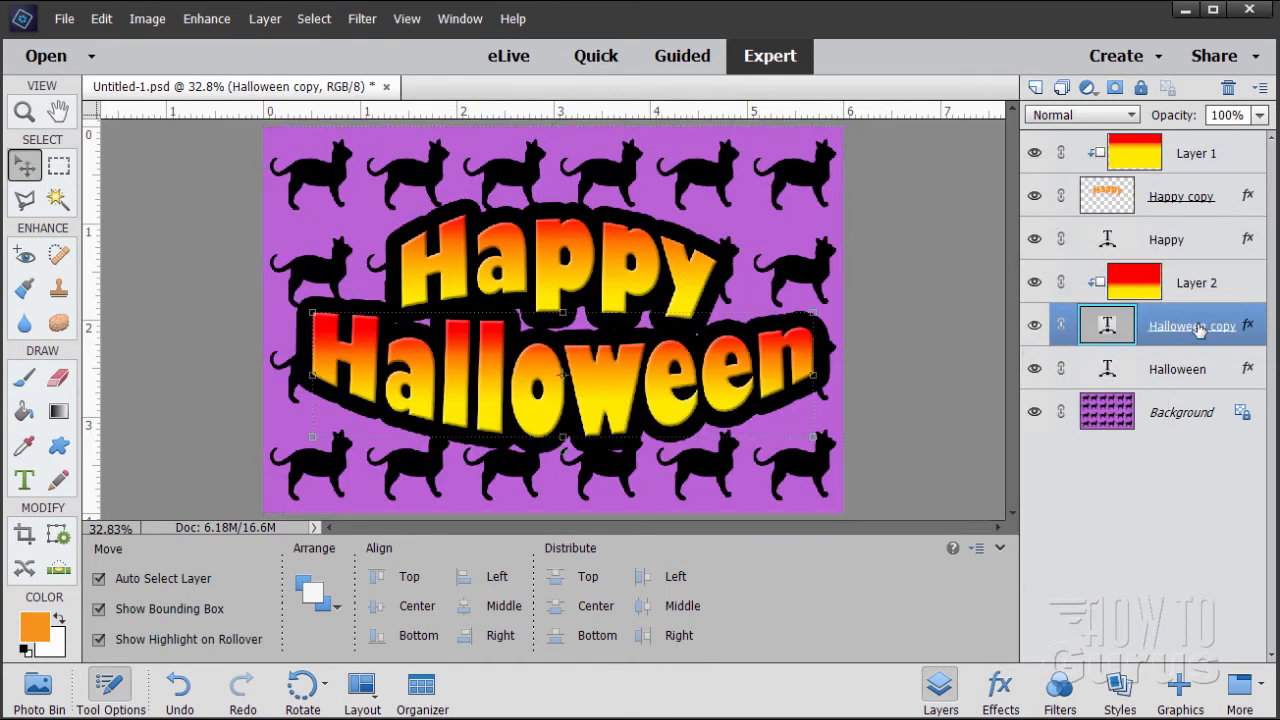
{"action": "right_click", "coordinate": [1163, 333]}
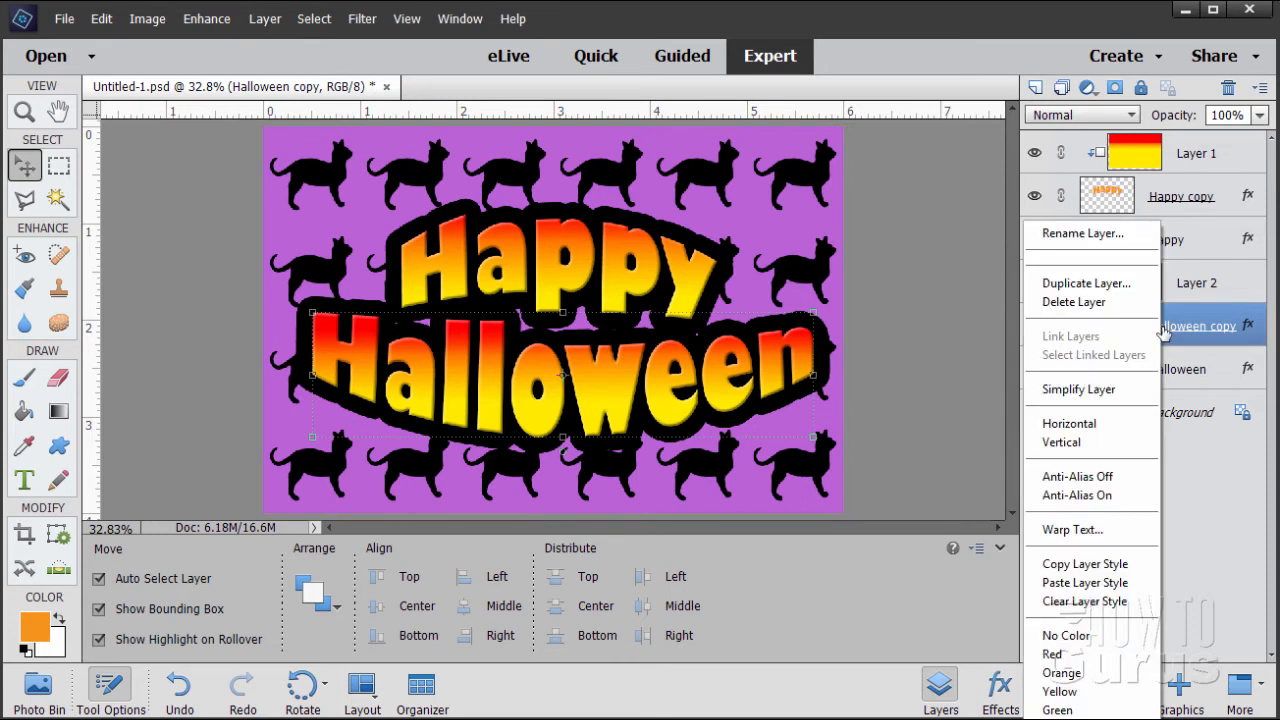
{"action": "left_click", "coordinate": [1078, 389]}
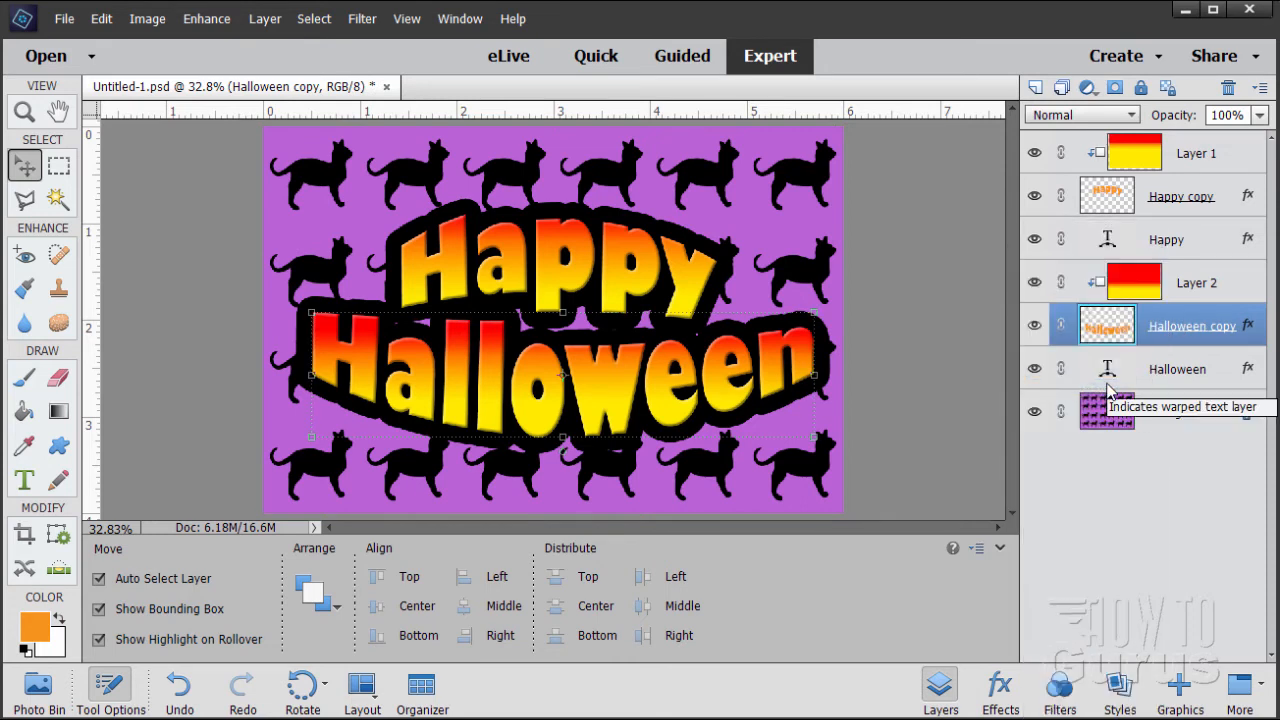
{"action": "left_click", "coordinate": [1034, 368]}
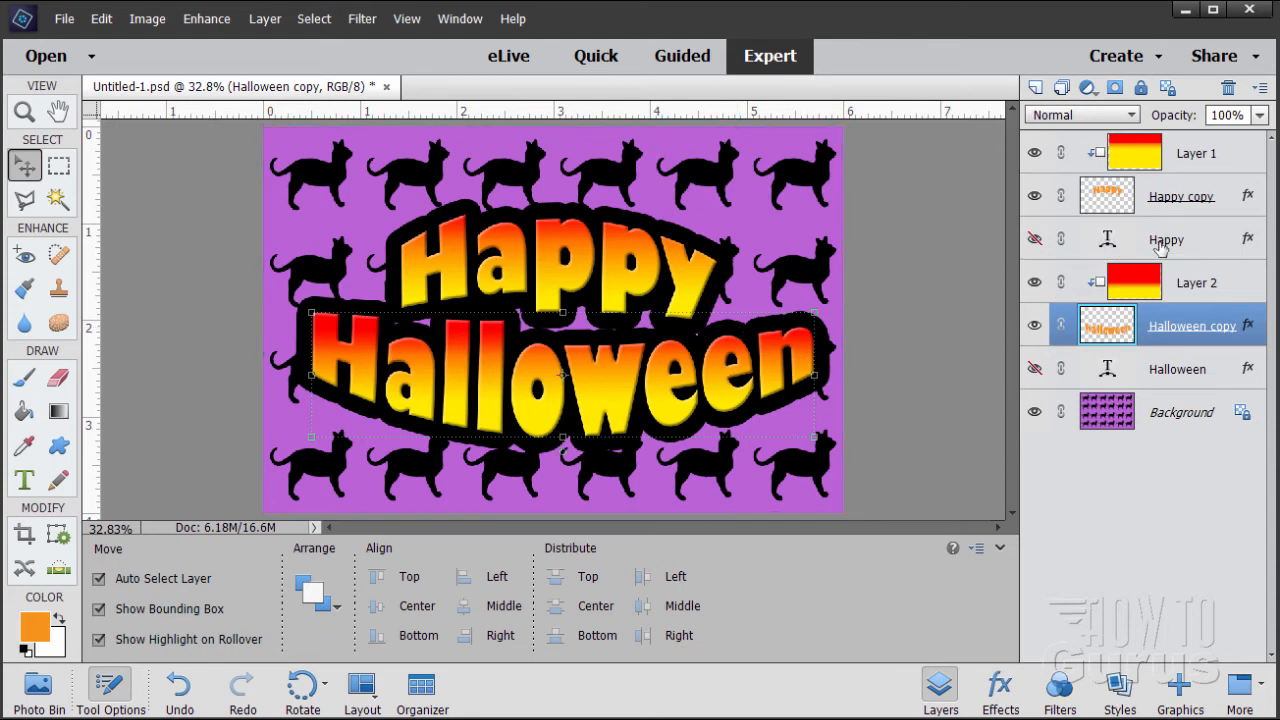
- Open the Liquify distortion filter on the Happy copy layer
{"action": "left_click", "coordinate": [1100, 204]}
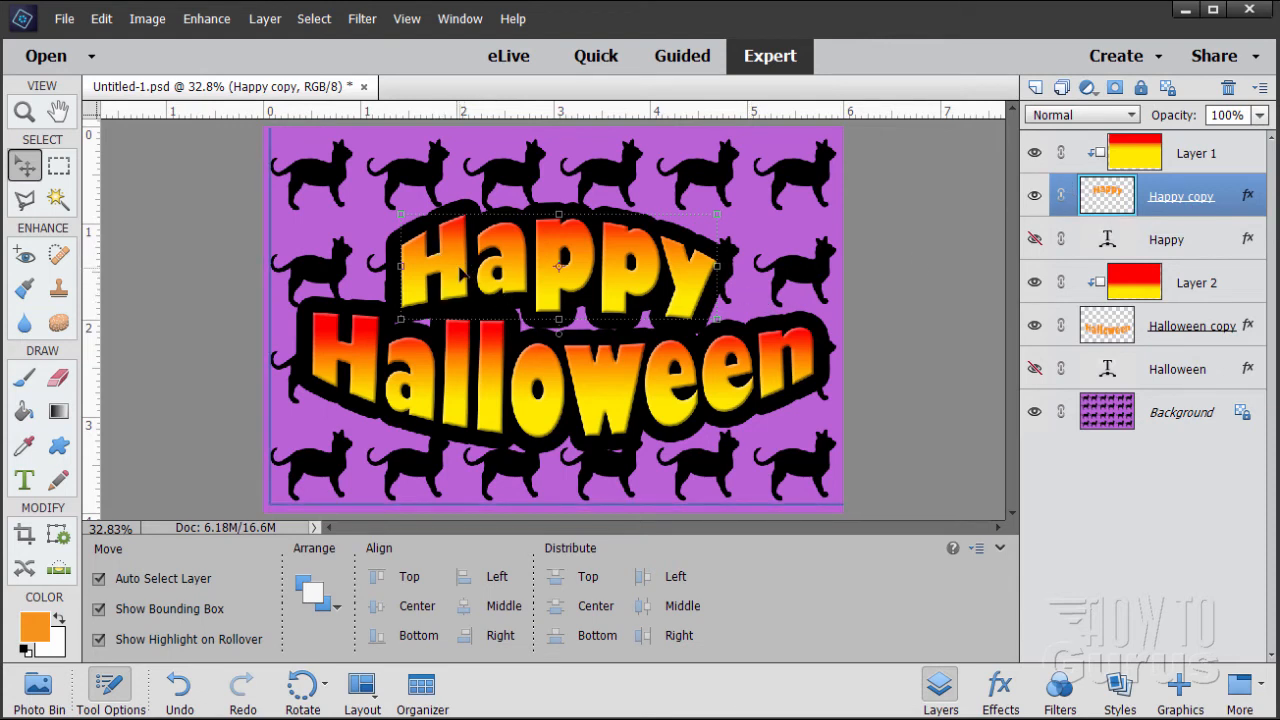
{"action": "left_click", "coordinate": [361, 19]}
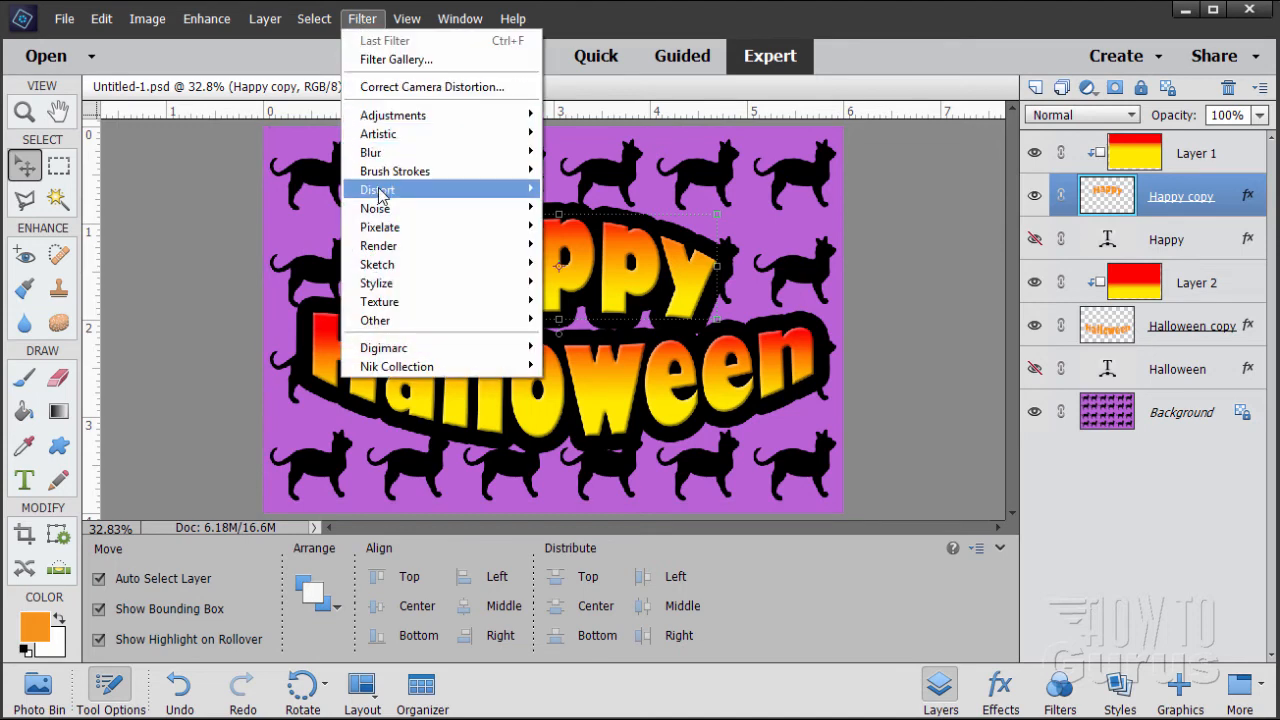
{"action": "mouse_move", "coordinate": [400, 190]}
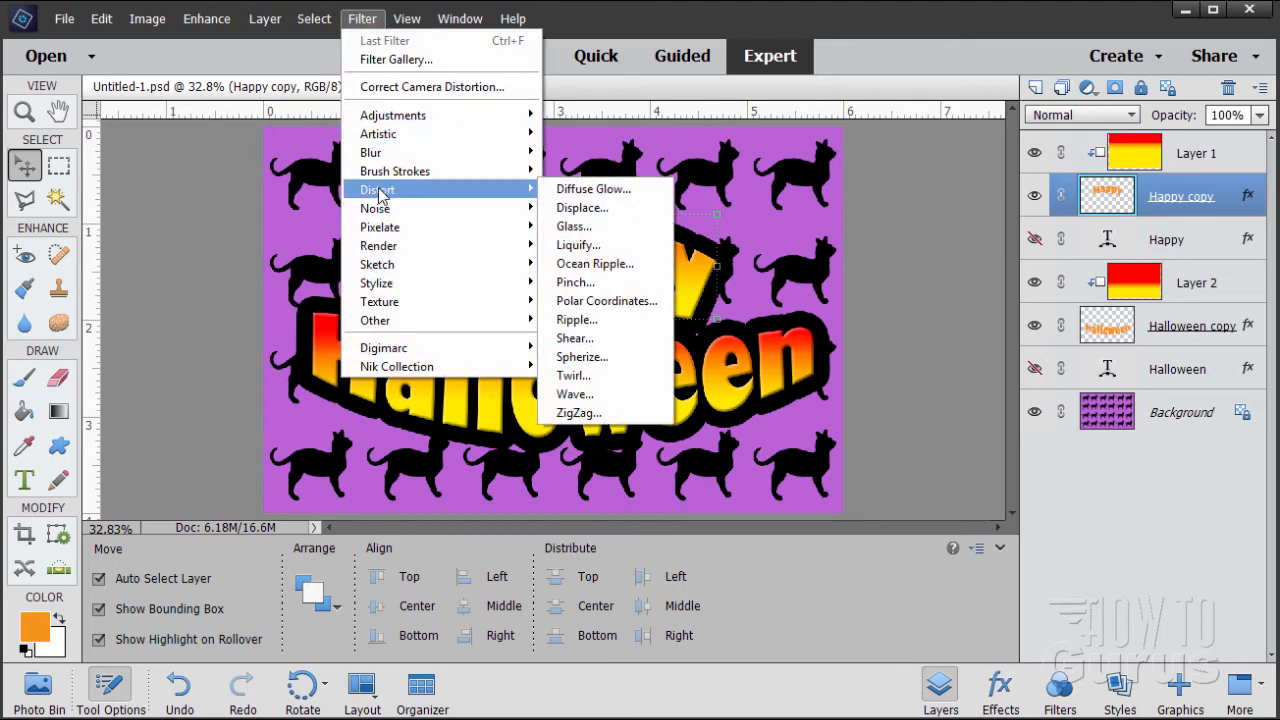
{"action": "left_click", "coordinate": [585, 246]}
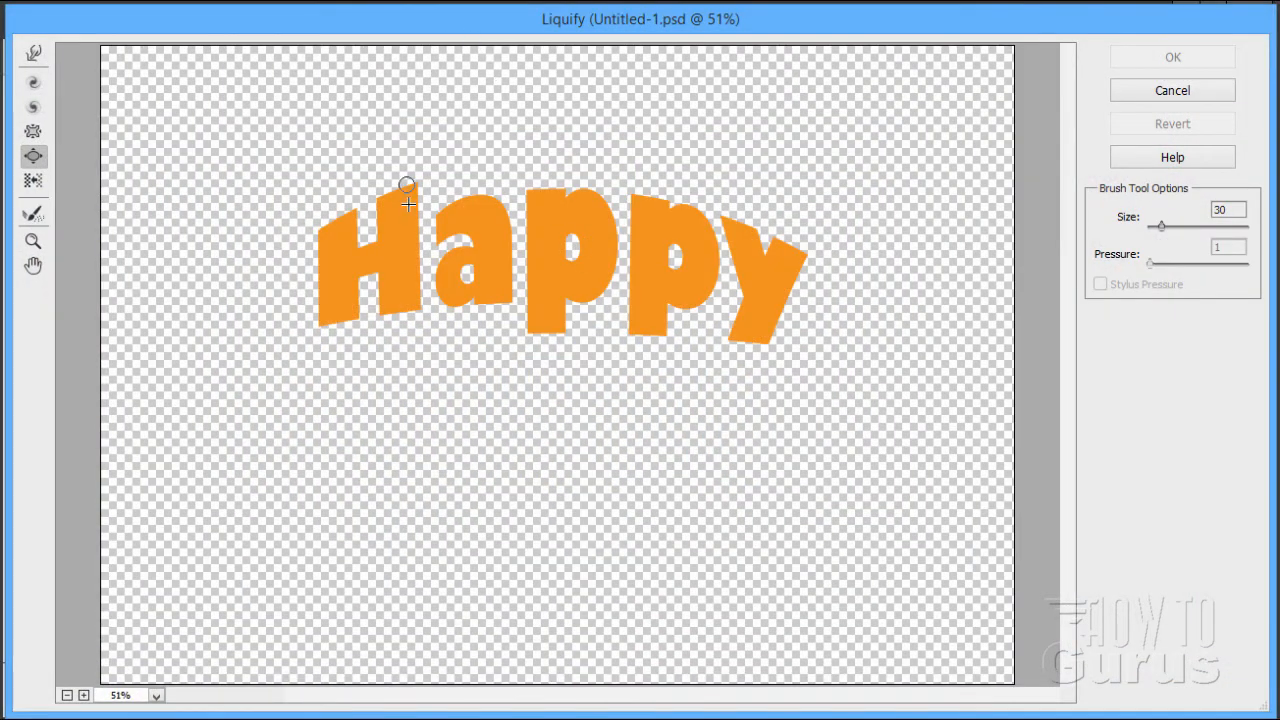
- Set the Liquify Warp tool to brush size 15 for detailed work on the Happy lettering
{"action": "left_click", "coordinate": [33, 53]}
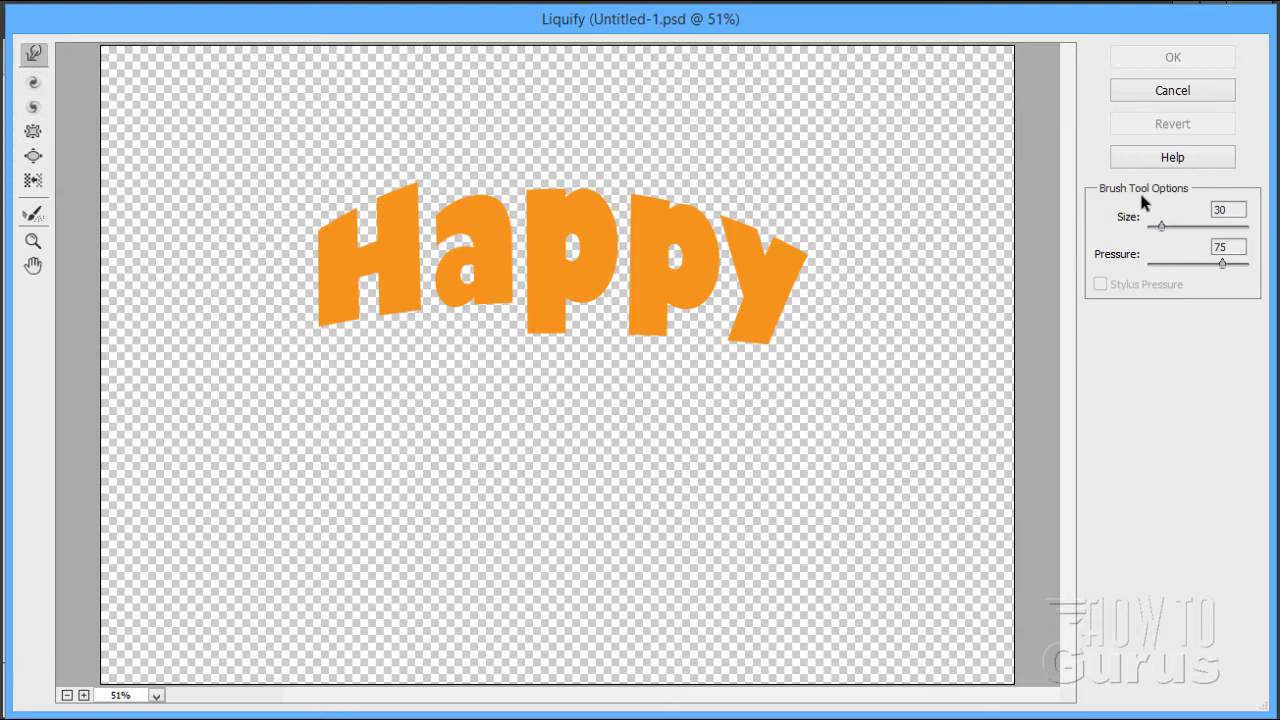
{"action": "double_click", "coordinate": [1224, 210]}
{"action": "left_click", "coordinate": [34, 243]}
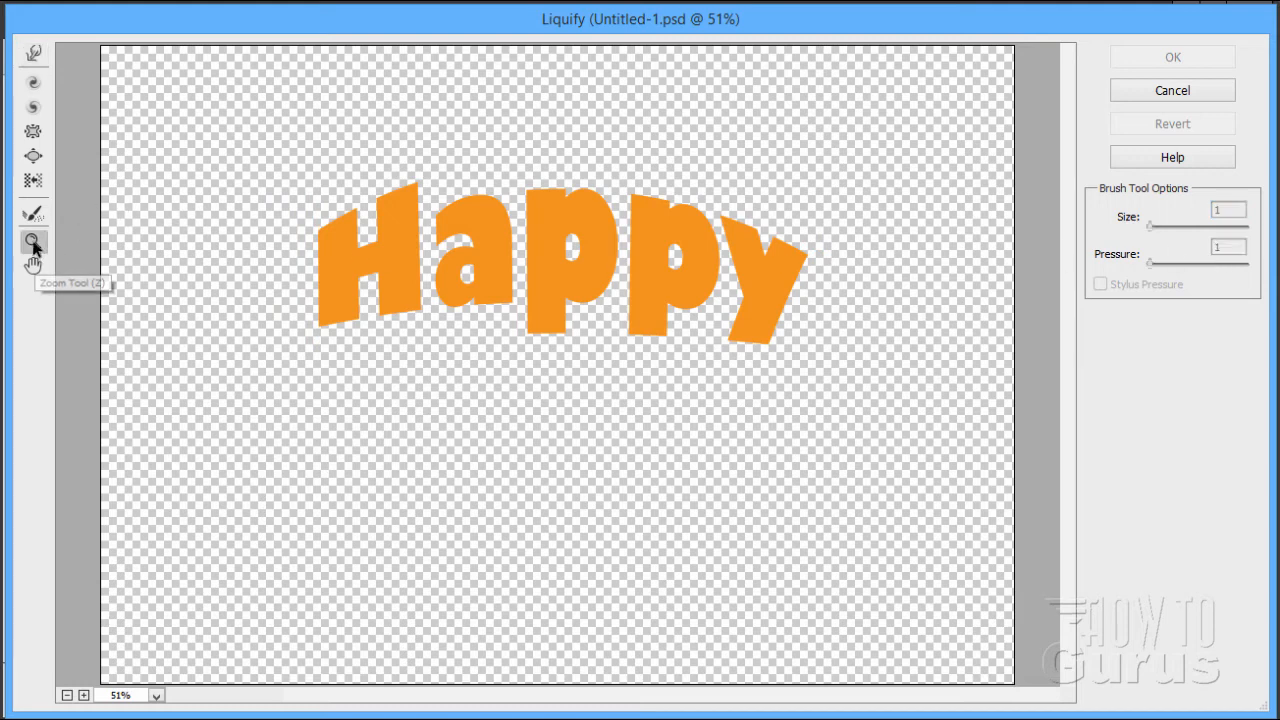
{"action": "left_click", "coordinate": [320, 320]}
{"action": "left_click", "coordinate": [413, 357]}
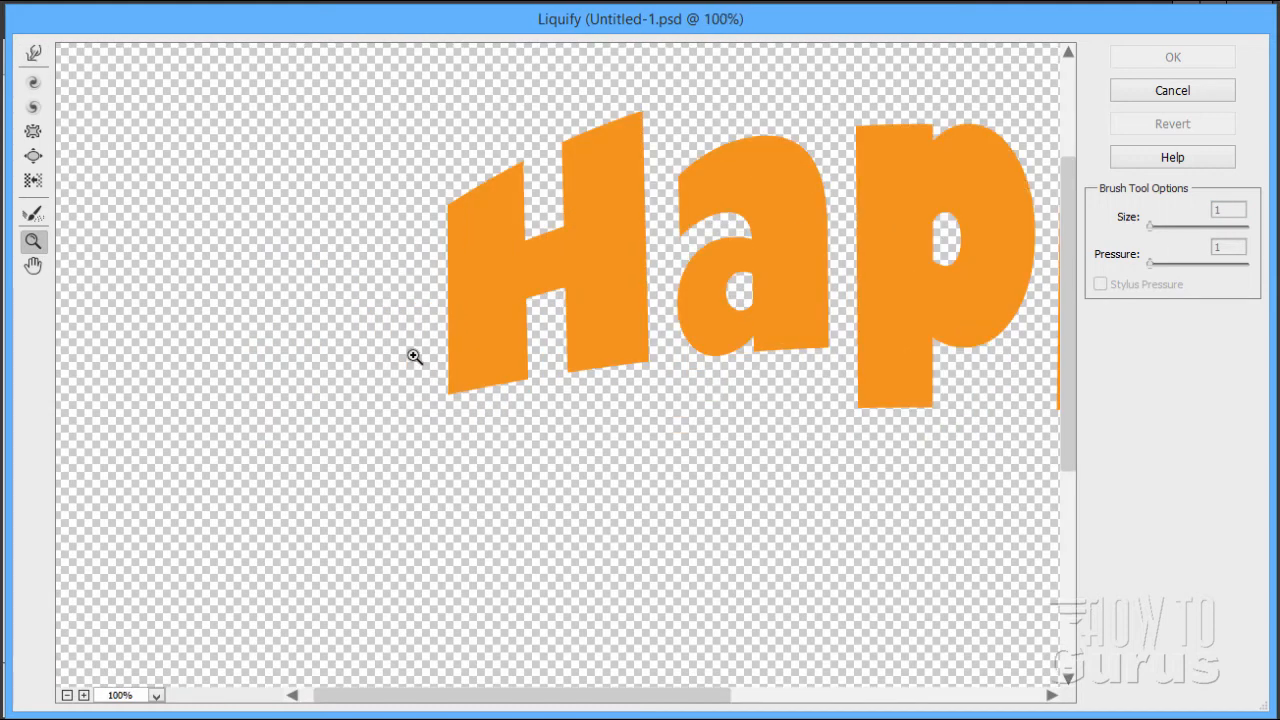
{"action": "left_click_drag", "start_coordinate": [689, 695], "coordinate": [773, 706]}
{"action": "left_click_drag", "start_coordinate": [1076, 467], "coordinate": [1063, 440]}
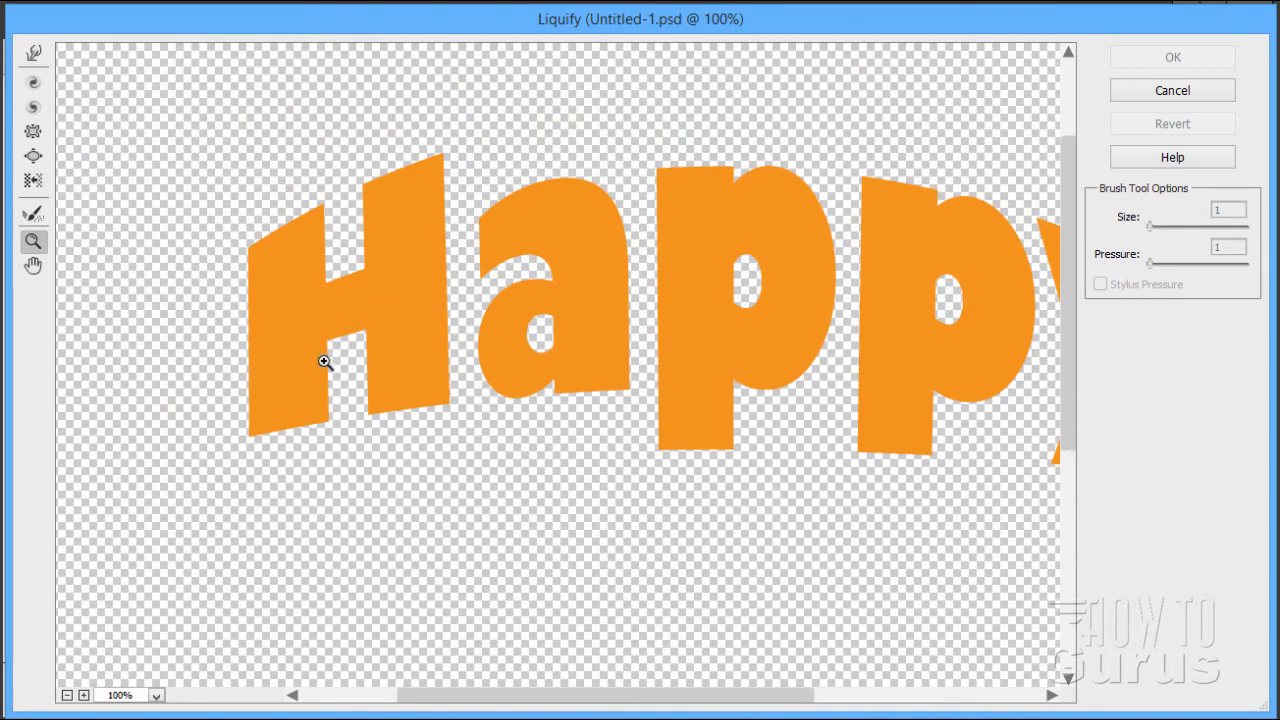
{"action": "left_click", "coordinate": [35, 55]}
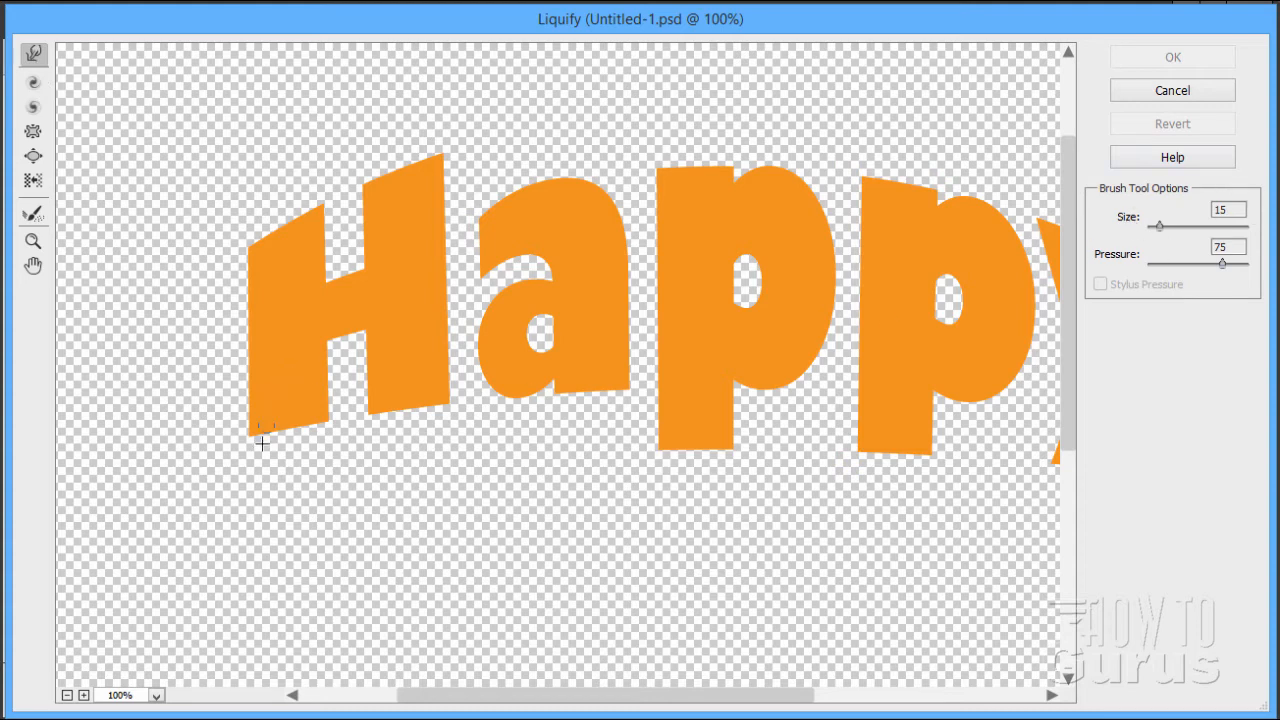
- Warp the bottom edges of both legs of the H downward into short ragged points
{"action": "left_click_drag", "start_coordinate": [262, 443], "coordinate": [259, 499]}
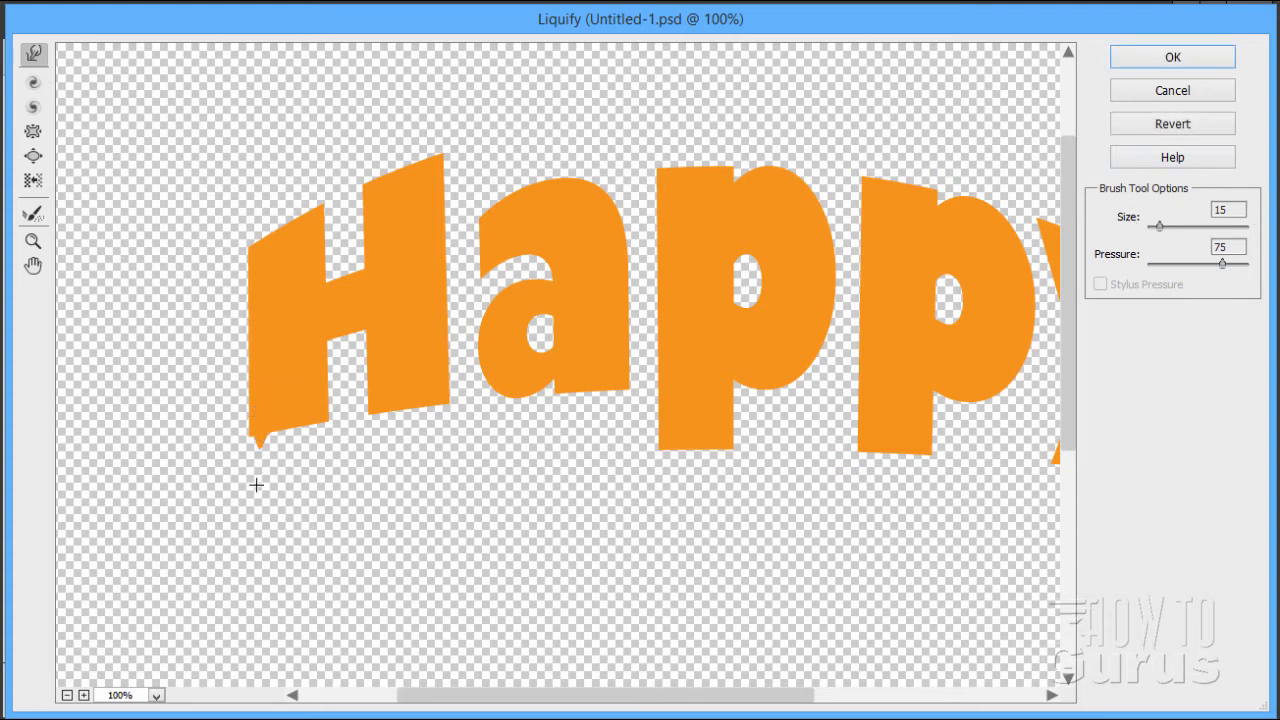
{"action": "left_click_drag", "start_coordinate": [289, 414], "coordinate": [289, 489]}
{"action": "left_click_drag", "start_coordinate": [268, 427], "coordinate": [253, 477]}
{"action": "left_click_drag", "start_coordinate": [292, 398], "coordinate": [303, 476]}
{"action": "left_click_drag", "start_coordinate": [312, 417], "coordinate": [309, 465]}
{"action": "left_click_drag", "start_coordinate": [310, 395], "coordinate": [311, 461]}
{"action": "mouse_move", "coordinate": [317, 404]}
{"action": "left_mouse_down"}
{"action": "mouse_move", "coordinate": [317, 497]}
{"action": "mouse_move", "coordinate": [306, 496]}
{"action": "left_mouse_up"}
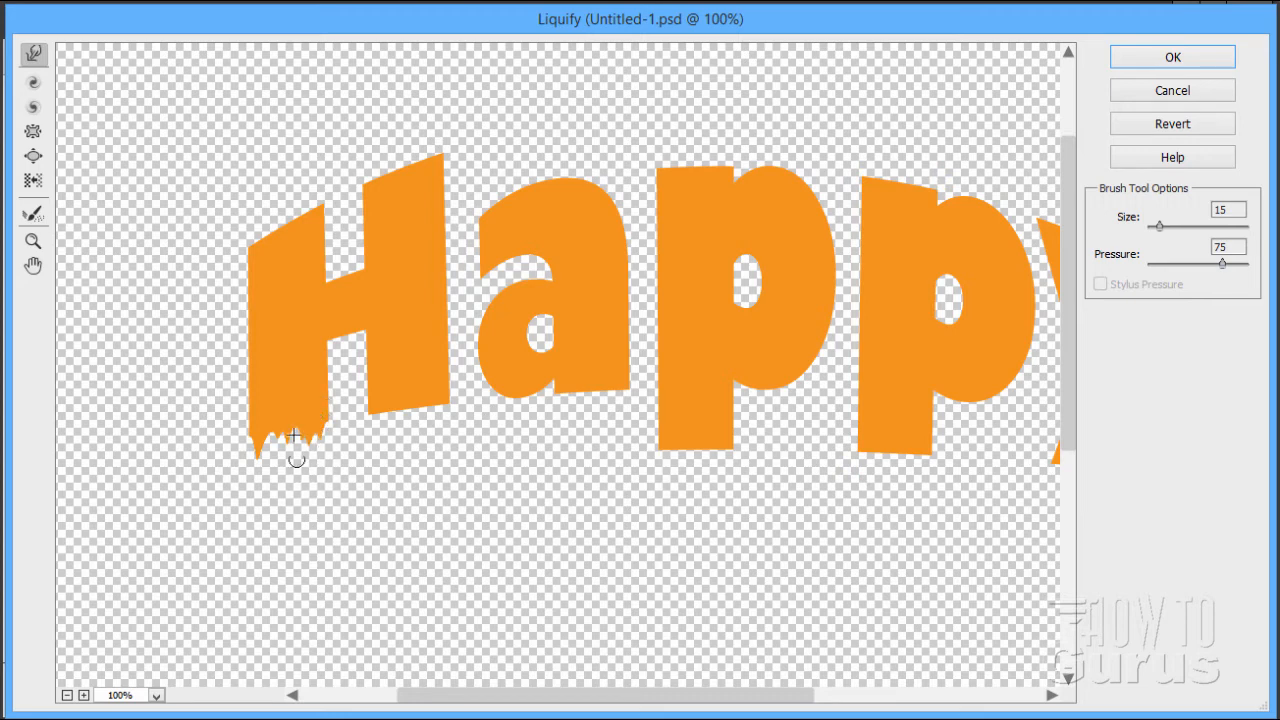
{"action": "left_click_drag", "start_coordinate": [282, 421], "coordinate": [270, 482]}
{"action": "mouse_move", "coordinate": [383, 393]}
{"action": "left_mouse_down"}
{"action": "mouse_move", "coordinate": [369, 479]}
{"action": "mouse_move", "coordinate": [390, 468]}
{"action": "left_mouse_up"}
{"action": "mouse_move", "coordinate": [399, 388]}
{"action": "left_mouse_down"}
{"action": "mouse_move", "coordinate": [402, 462]}
{"action": "mouse_move", "coordinate": [373, 466]}
{"action": "left_mouse_up"}
{"action": "mouse_move", "coordinate": [429, 380]}
{"action": "left_mouse_down"}
{"action": "mouse_move", "coordinate": [434, 427]}
{"action": "mouse_move", "coordinate": [438, 385]}
{"action": "mouse_move", "coordinate": [430, 493]}
{"action": "mouse_move", "coordinate": [416, 441]}
{"action": "left_mouse_up"}
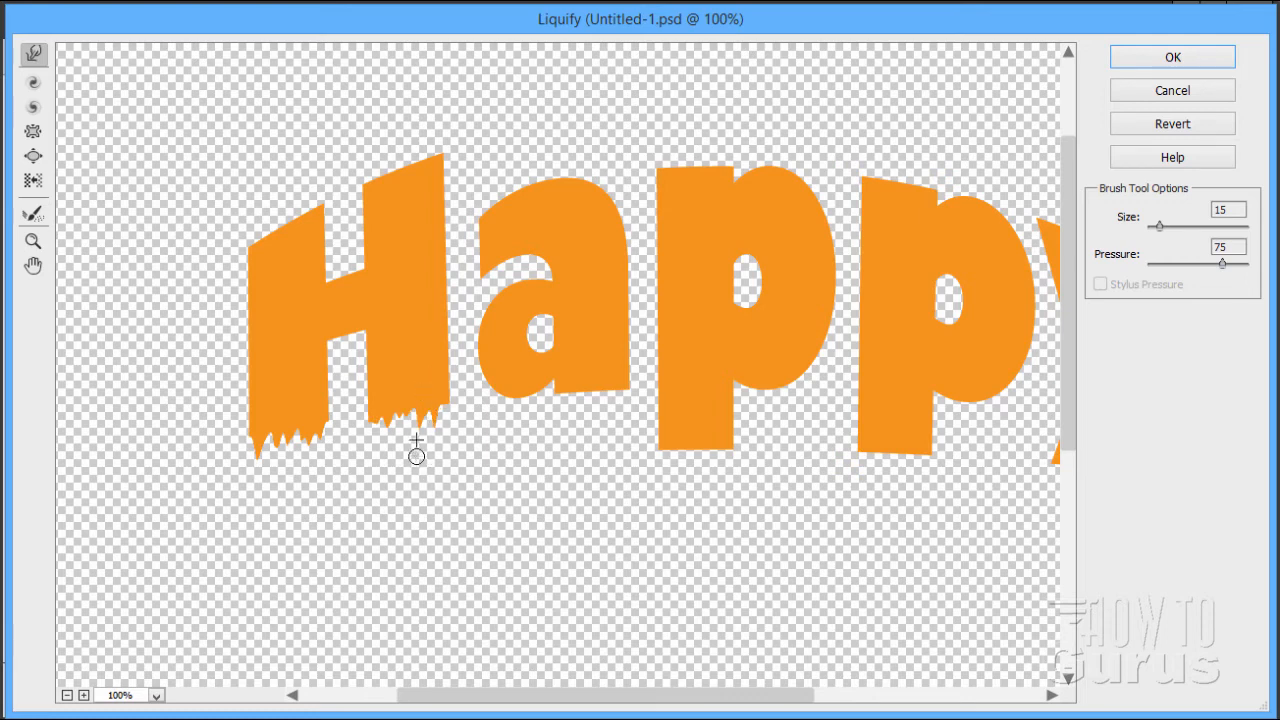
- Roughen the crossbar and the top edges of the H with short jagged Warp strokes
{"action": "mouse_move", "coordinate": [336, 325]}
{"action": "left_mouse_down"}
{"action": "mouse_move", "coordinate": [335, 355]}
{"action": "mouse_move", "coordinate": [356, 352]}
{"action": "mouse_move", "coordinate": [350, 365]}
{"action": "mouse_move", "coordinate": [352, 344]}
{"action": "left_mouse_up"}
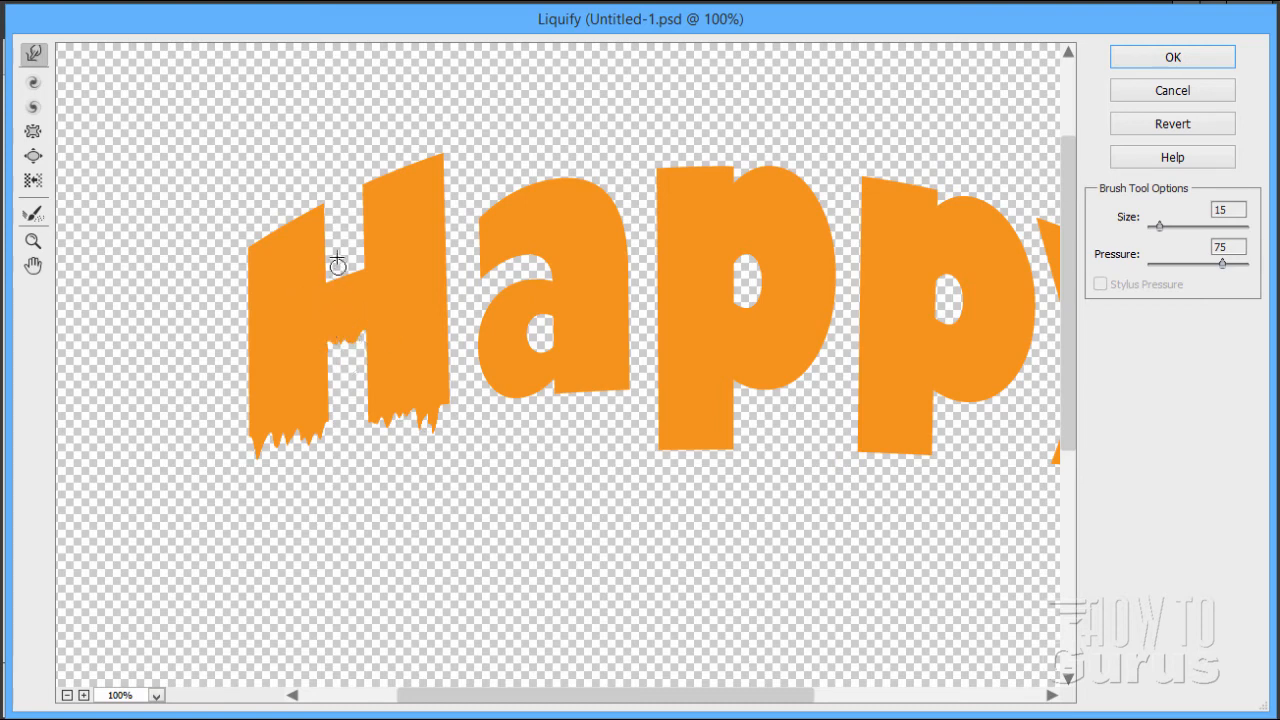
{"action": "mouse_move", "coordinate": [337, 260]}
{"action": "left_mouse_down"}
{"action": "mouse_move", "coordinate": [337, 319]}
{"action": "mouse_move", "coordinate": [332, 307]}
{"action": "left_mouse_up"}
{"action": "left_click_drag", "start_coordinate": [356, 246], "coordinate": [341, 303]}
{"action": "left_click_drag", "start_coordinate": [306, 192], "coordinate": [305, 249]}
{"action": "left_click_drag", "start_coordinate": [298, 214], "coordinate": [268, 270]}
{"action": "left_click_drag", "start_coordinate": [294, 200], "coordinate": [303, 268]}
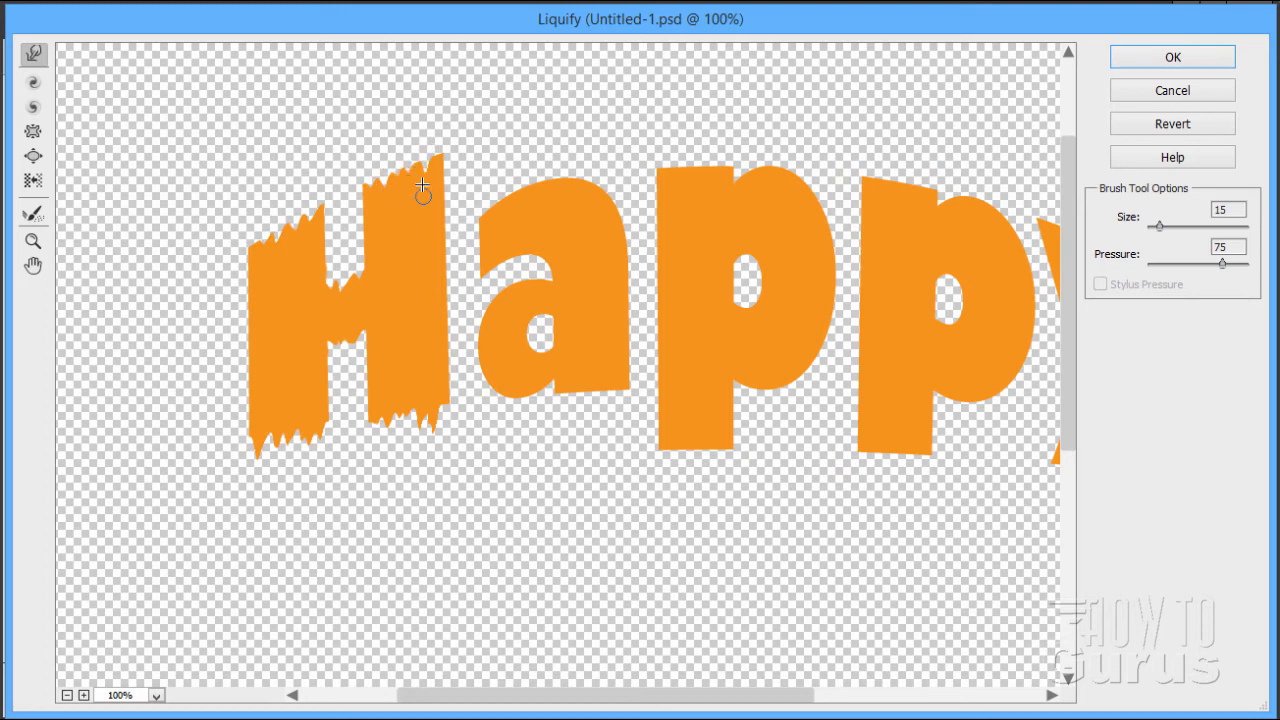
{"action": "left_click_drag", "start_coordinate": [422, 186], "coordinate": [404, 161]}
- Warp the bottom edge of the letter a downward into short ragged points
{"action": "mouse_move", "coordinate": [508, 392]}
{"action": "left_mouse_down"}
{"action": "mouse_move", "coordinate": [508, 440]}
{"action": "mouse_move", "coordinate": [500, 430]}
{"action": "left_mouse_up"}
{"action": "left_click_drag", "start_coordinate": [535, 376], "coordinate": [524, 436]}
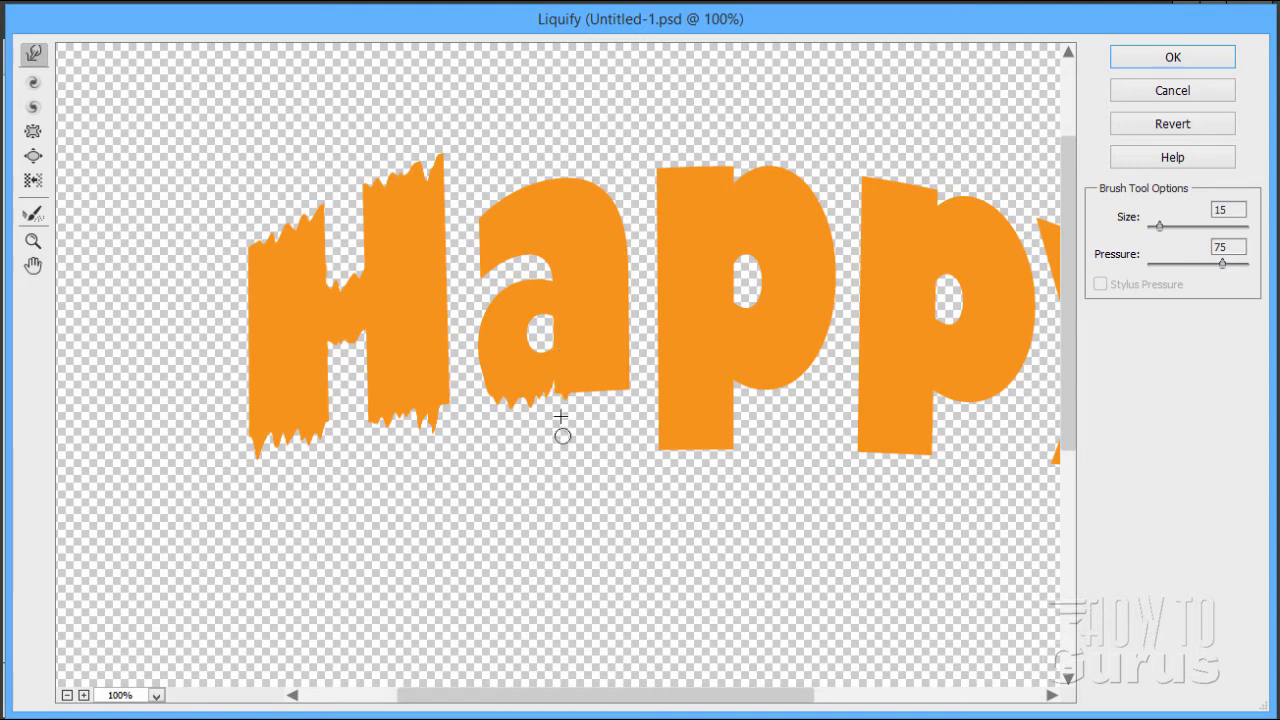
{"action": "mouse_move", "coordinate": [559, 376]}
{"action": "left_mouse_down"}
{"action": "mouse_move", "coordinate": [549, 416]}
{"action": "mouse_move", "coordinate": [556, 380]}
{"action": "mouse_move", "coordinate": [557, 430]}
{"action": "mouse_move", "coordinate": [563, 379]}
{"action": "mouse_move", "coordinate": [559, 450]}
{"action": "mouse_move", "coordinate": [560, 383]}
{"action": "mouse_move", "coordinate": [561, 440]}
{"action": "mouse_move", "coordinate": [580, 371]}
{"action": "mouse_move", "coordinate": [585, 413]}
{"action": "mouse_move", "coordinate": [570, 374]}
{"action": "mouse_move", "coordinate": [567, 394]}
{"action": "mouse_move", "coordinate": [562, 313]}
{"action": "mouse_move", "coordinate": [570, 419]}
{"action": "mouse_move", "coordinate": [585, 389]}
{"action": "mouse_move", "coordinate": [584, 430]}
{"action": "mouse_move", "coordinate": [610, 382]}
{"action": "mouse_move", "coordinate": [601, 418]}
{"action": "left_mouse_up"}
{"action": "left_click_drag", "start_coordinate": [611, 382], "coordinate": [609, 430]}
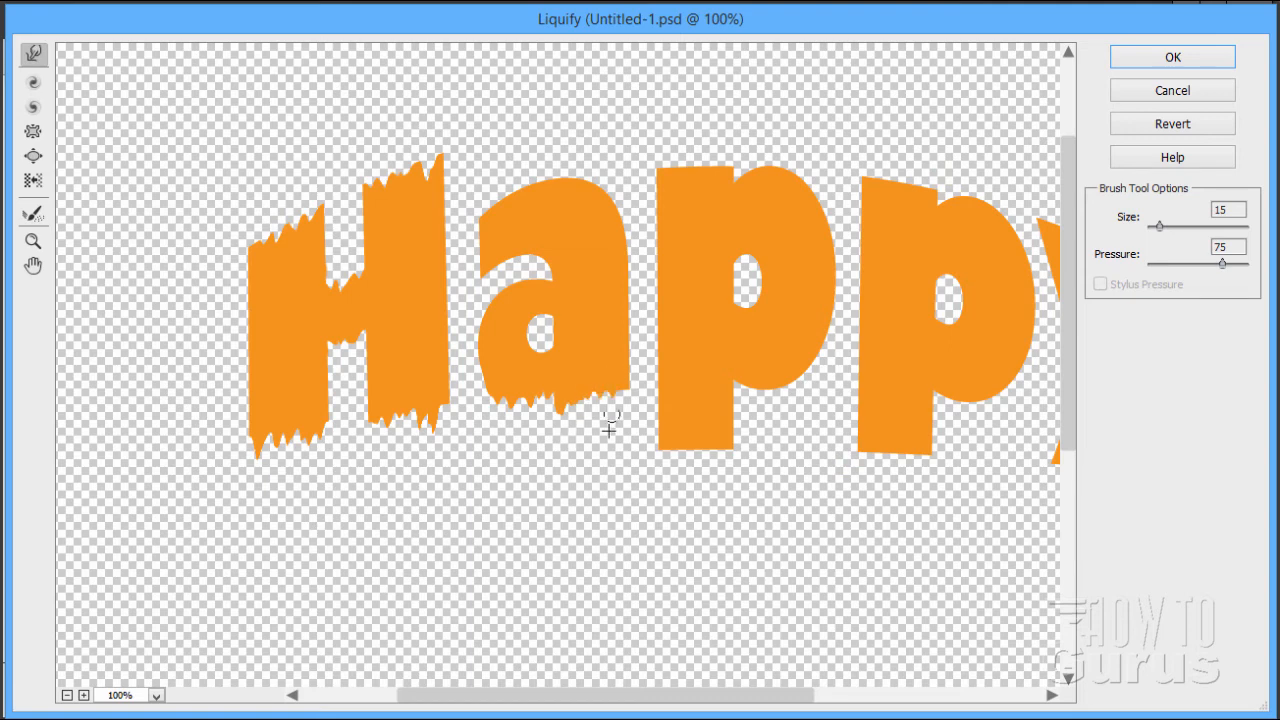
{"action": "mouse_move", "coordinate": [601, 372]}
{"action": "left_mouse_down"}
{"action": "mouse_move", "coordinate": [604, 426]}
{"action": "mouse_move", "coordinate": [621, 420]}
{"action": "left_mouse_up"}
- Roughen the inner openings and the curved top edge of the letter a with short Warp strokes
{"action": "mouse_move", "coordinate": [505, 258]}
{"action": "left_mouse_down"}
{"action": "mouse_move", "coordinate": [503, 298]}
{"action": "mouse_move", "coordinate": [538, 268]}
{"action": "left_mouse_up"}
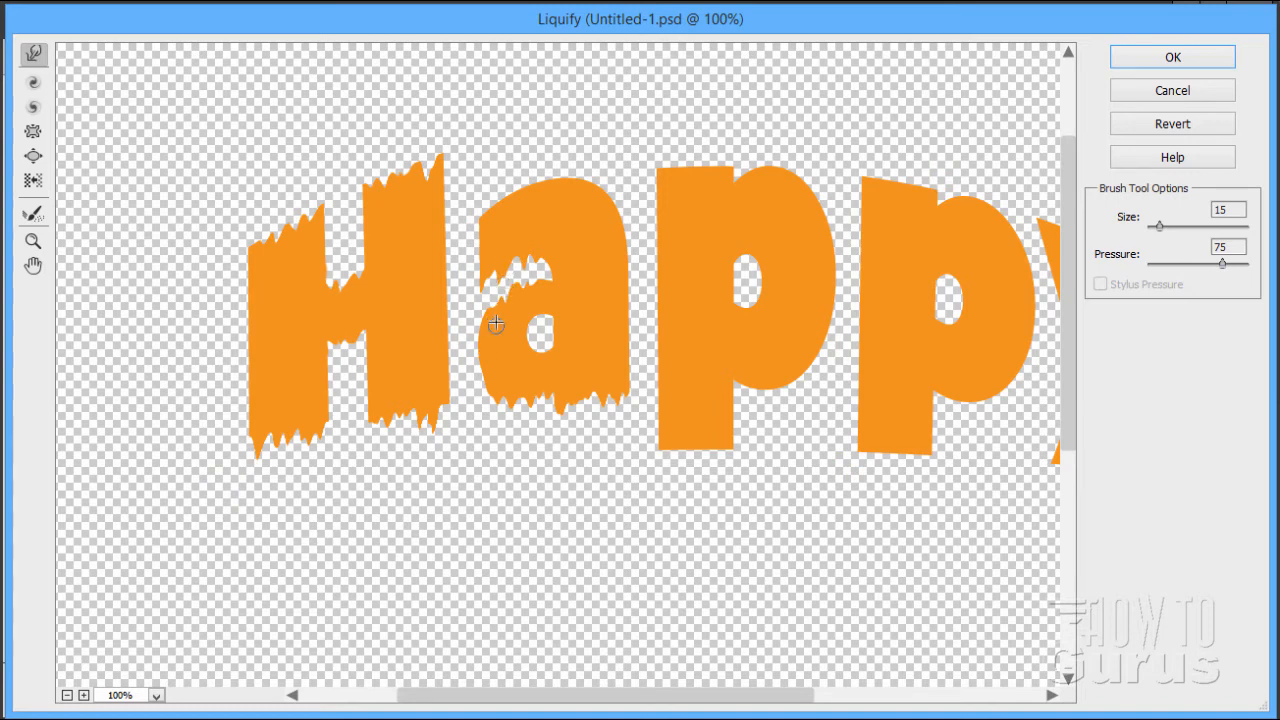
{"action": "mouse_move", "coordinate": [535, 330]}
{"action": "left_mouse_down"}
{"action": "mouse_move", "coordinate": [537, 373]}
{"action": "mouse_move", "coordinate": [555, 312]}
{"action": "mouse_move", "coordinate": [551, 333]}
{"action": "mouse_move", "coordinate": [538, 292]}
{"action": "mouse_move", "coordinate": [533, 338]}
{"action": "mouse_move", "coordinate": [534, 307]}
{"action": "left_mouse_up"}
{"action": "left_click_drag", "start_coordinate": [510, 172], "coordinate": [504, 257]}
{"action": "mouse_move", "coordinate": [498, 199]}
{"action": "left_mouse_down"}
{"action": "mouse_move", "coordinate": [489, 246]}
{"action": "mouse_move", "coordinate": [488, 211]}
{"action": "mouse_move", "coordinate": [520, 212]}
{"action": "left_mouse_up"}
{"action": "mouse_move", "coordinate": [553, 172]}
{"action": "left_mouse_down"}
{"action": "mouse_move", "coordinate": [549, 243]}
{"action": "mouse_move", "coordinate": [565, 223]}
{"action": "left_mouse_up"}
{"action": "left_click_drag", "start_coordinate": [593, 170], "coordinate": [607, 238]}
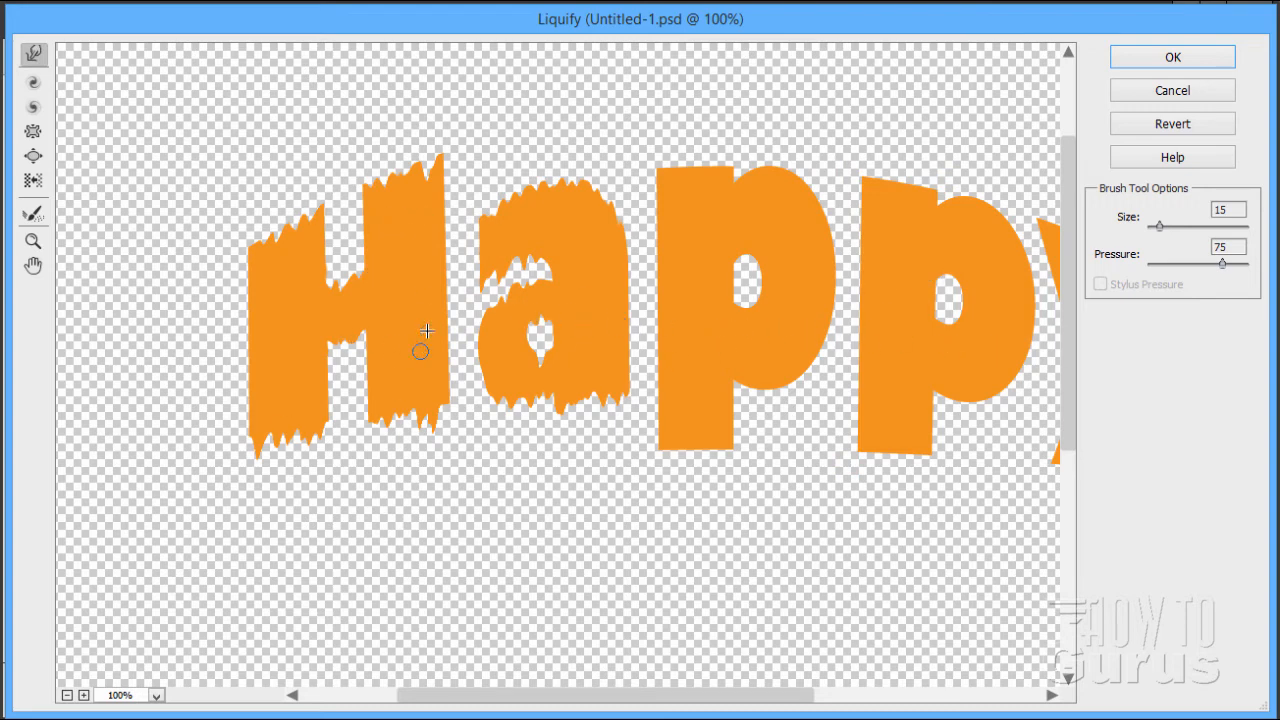
- Set the Warp brush size to 30 and pull three long drips of varying length from the left leg of the H
{"action": "double_click", "coordinate": [1234, 209]}
{"action": "left_click_drag", "start_coordinate": [271, 426], "coordinate": [266, 488]}
{"action": "left_click_drag", "start_coordinate": [271, 423], "coordinate": [268, 526]}
{"action": "left_click_drag", "start_coordinate": [303, 408], "coordinate": [304, 510]}
{"action": "mouse_move", "coordinate": [300, 465]}
{"action": "left_mouse_down"}
{"action": "mouse_move", "coordinate": [306, 518]}
{"action": "mouse_move", "coordinate": [262, 520]}
{"action": "left_mouse_up"}
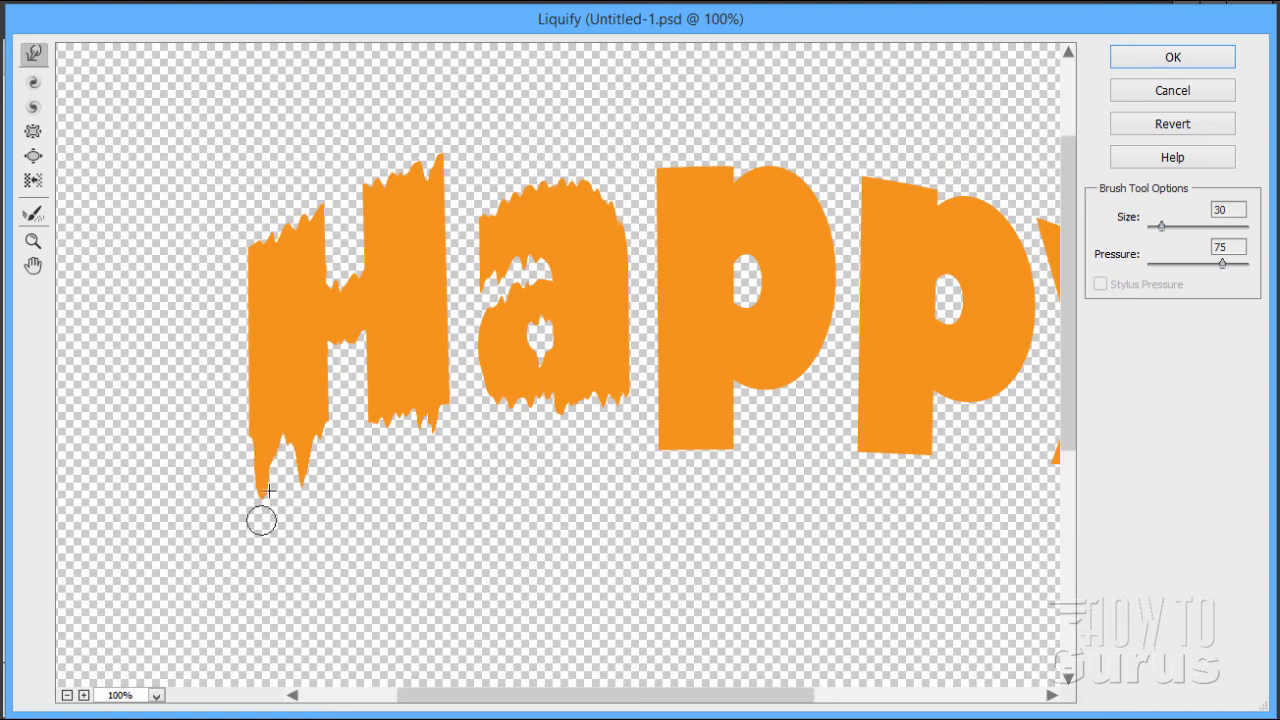
{"action": "left_click_drag", "start_coordinate": [270, 440], "coordinate": [277, 531]}
{"action": "left_click_drag", "start_coordinate": [269, 458], "coordinate": [259, 537]}
{"action": "left_click_drag", "start_coordinate": [300, 440], "coordinate": [302, 512]}
{"action": "mouse_move", "coordinate": [323, 440]}
{"action": "left_mouse_down"}
{"action": "mouse_move", "coordinate": [317, 491]}
{"action": "mouse_move", "coordinate": [297, 514]}
{"action": "left_mouse_up"}
{"action": "left_click_drag", "start_coordinate": [316, 452], "coordinate": [329, 480]}
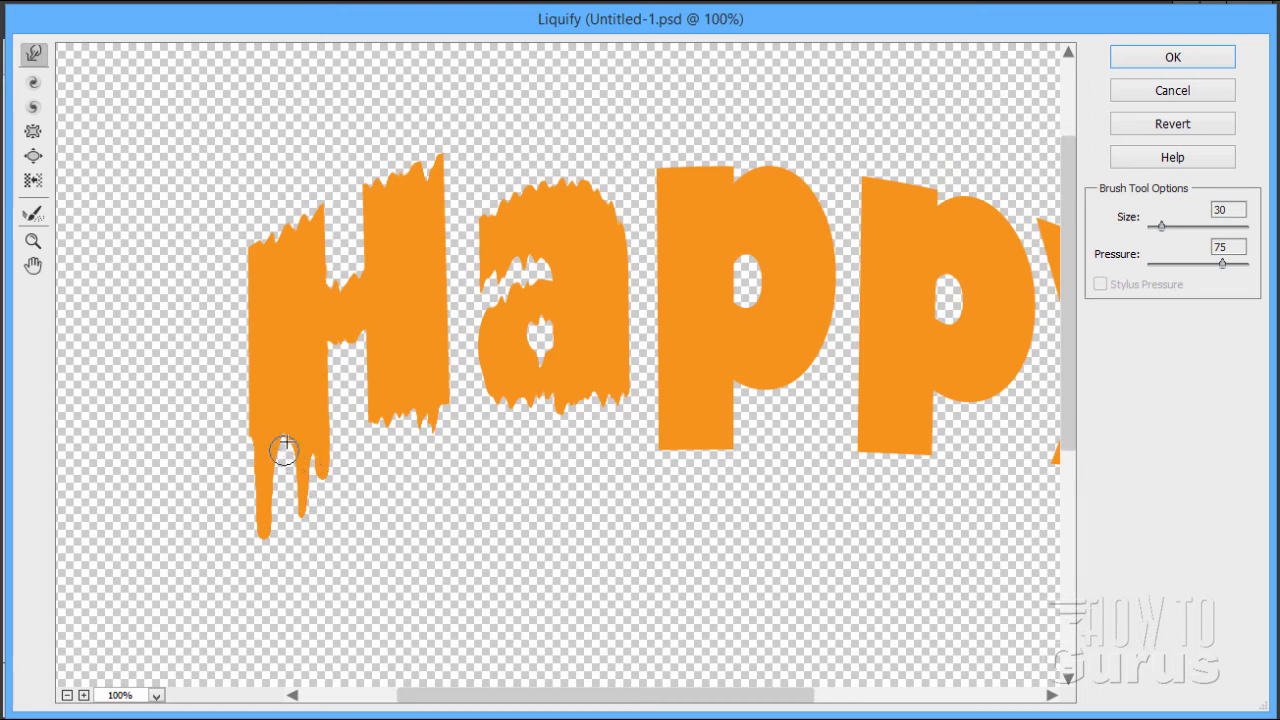
{"action": "left_click_drag", "start_coordinate": [263, 523], "coordinate": [263, 556]}
{"action": "left_click_drag", "start_coordinate": [322, 467], "coordinate": [320, 485]}
{"action": "left_click_drag", "start_coordinate": [260, 526], "coordinate": [260, 552]}
- Pull two long drips down from the right leg of the H with the Warp tool
{"action": "left_click_drag", "start_coordinate": [374, 390], "coordinate": [381, 482]}
{"action": "mouse_move", "coordinate": [385, 437]}
{"action": "left_mouse_down"}
{"action": "mouse_move", "coordinate": [383, 494]}
{"action": "mouse_move", "coordinate": [380, 478]}
{"action": "left_mouse_up"}
{"action": "left_click_drag", "start_coordinate": [422, 401], "coordinate": [429, 477]}
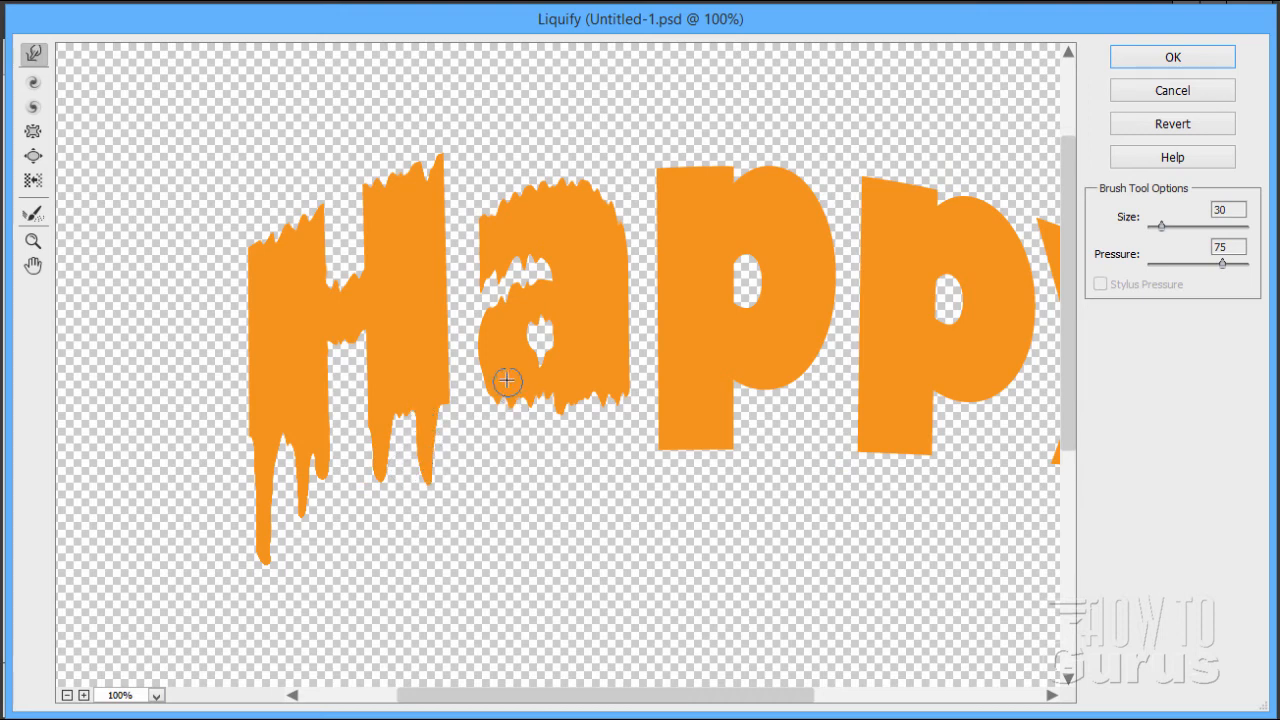
- Pull three drips of varying length down from the bottom of the letter a
{"action": "left_click_drag", "start_coordinate": [506, 377], "coordinate": [510, 449]}
{"action": "left_click_drag", "start_coordinate": [508, 403], "coordinate": [510, 460]}
{"action": "left_click_drag", "start_coordinate": [564, 401], "coordinate": [564, 440]}
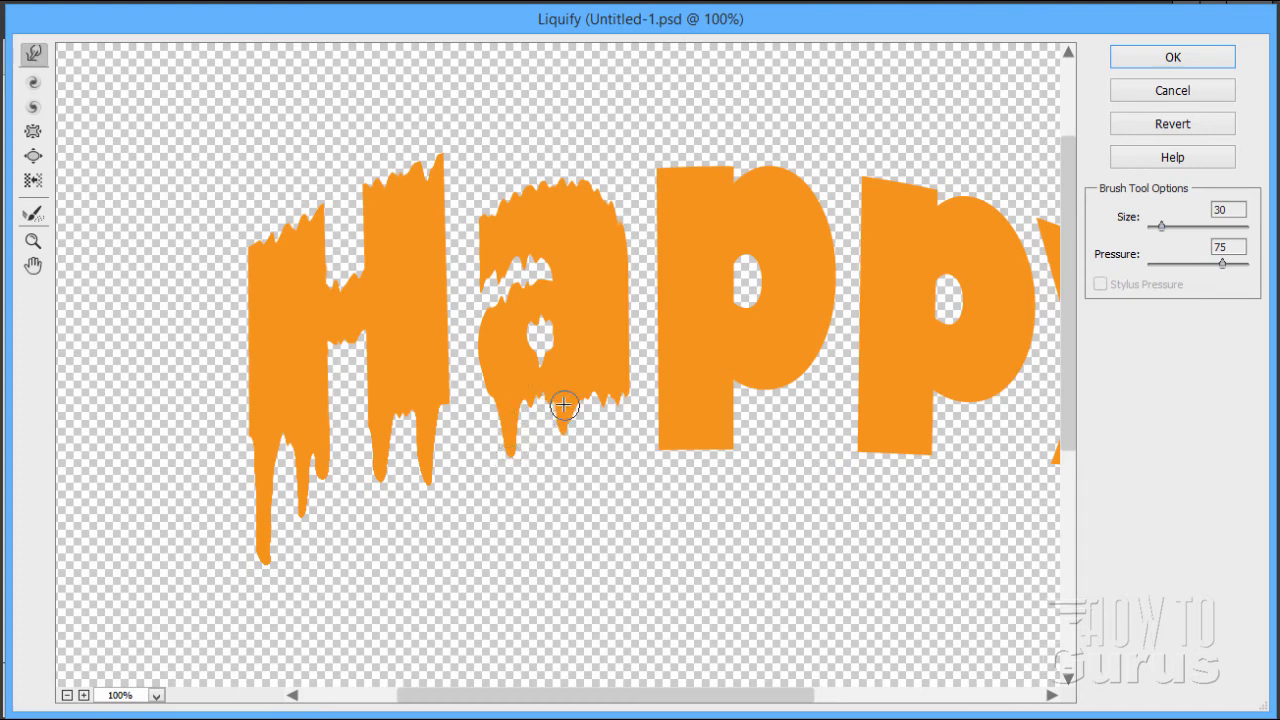
{"action": "mouse_move", "coordinate": [615, 398]}
{"action": "left_mouse_down"}
{"action": "mouse_move", "coordinate": [612, 469]}
{"action": "mouse_move", "coordinate": [615, 426]}
{"action": "mouse_move", "coordinate": [614, 460]}
{"action": "left_mouse_up"}
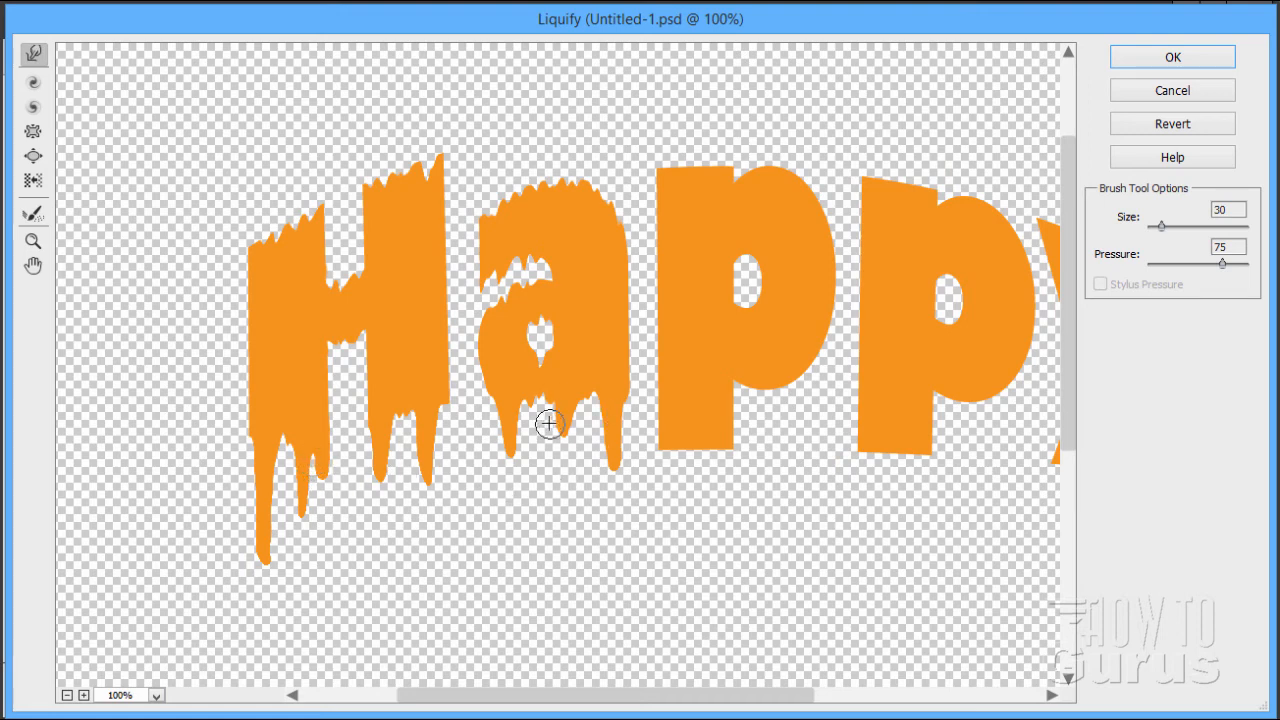
{"action": "left_click_drag", "start_coordinate": [508, 418], "coordinate": [506, 465]}
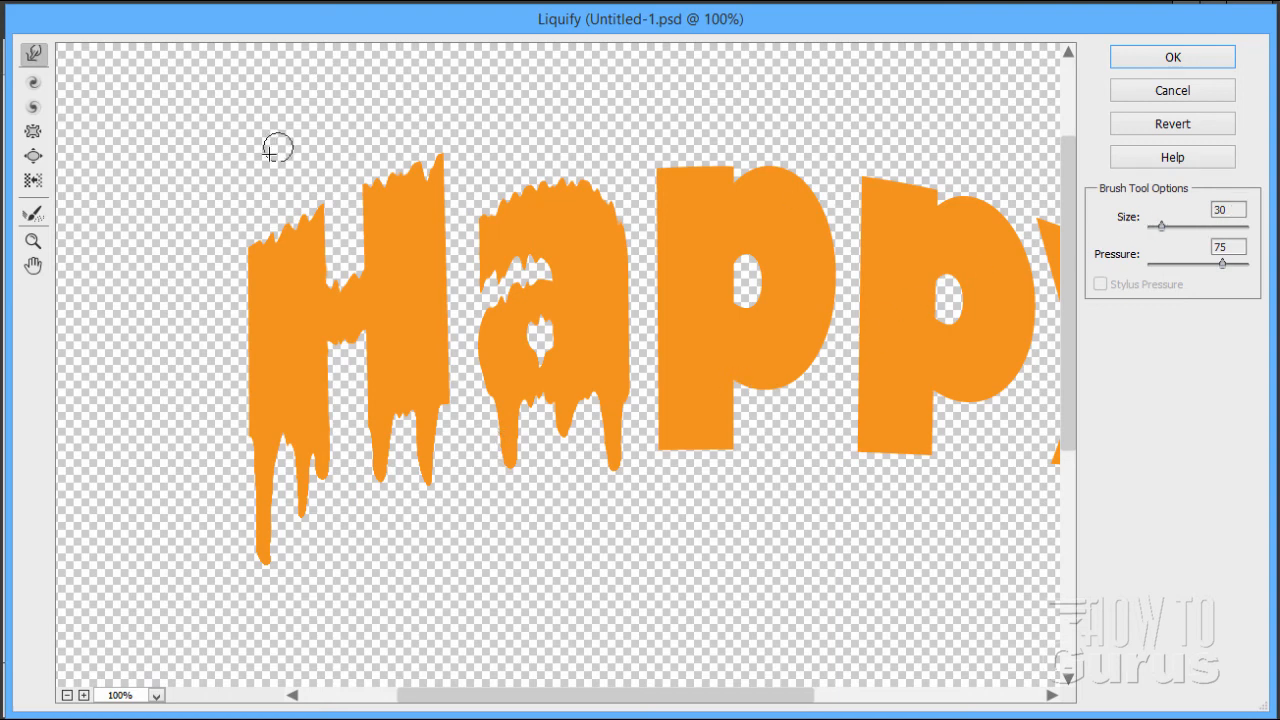
- Swell the tips of the two longest drips on the left leg of the H into round drops with the Bloat tool
{"action": "left_click", "coordinate": [33, 157]}
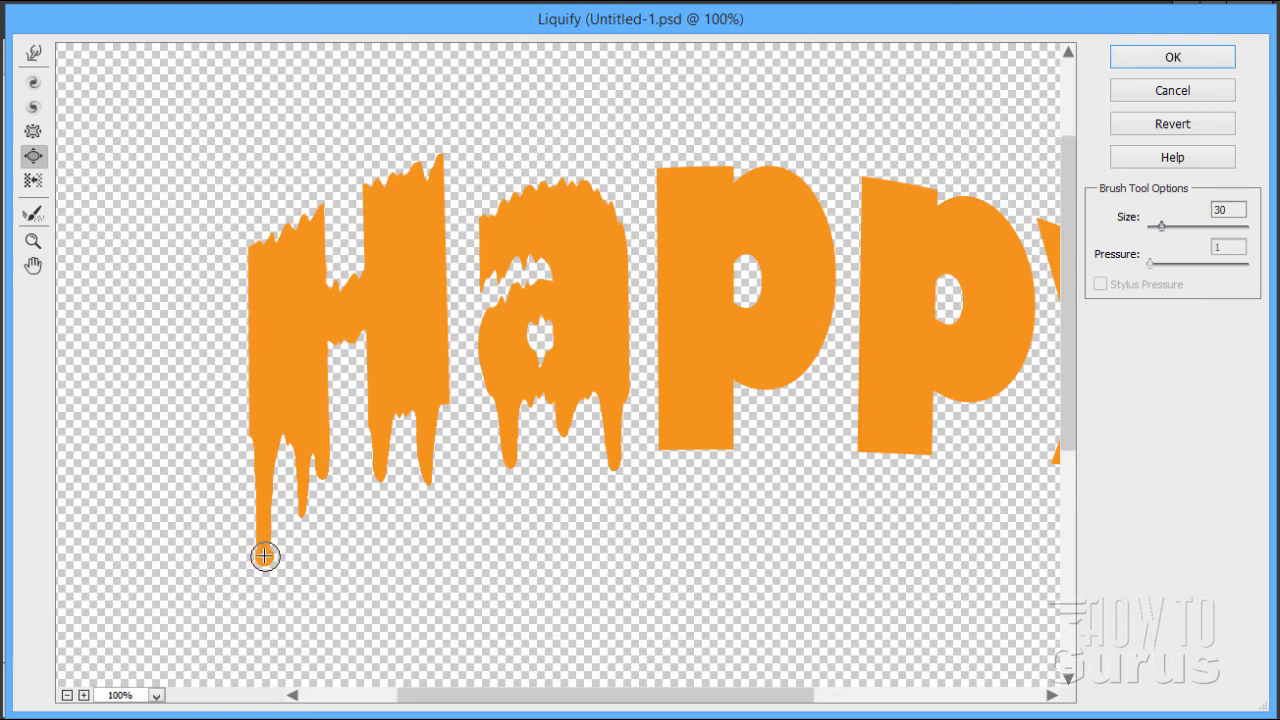
{"action": "left_click", "coordinate": [264, 555]}
{"action": "left_click", "coordinate": [303, 511]}
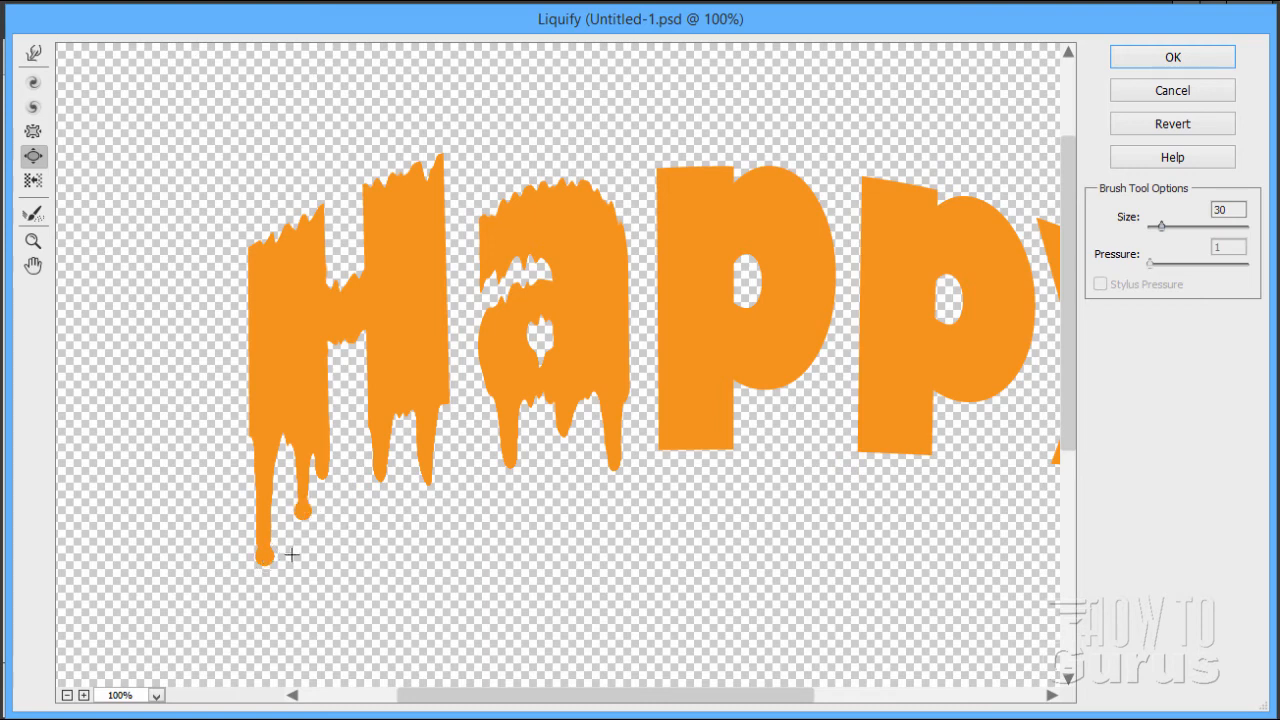
- Swell the remaining drip tips on the H and the a into round drops with the Bloat tool, and apply Liquify
{"action": "left_click", "coordinate": [321, 470]}
{"action": "left_click", "coordinate": [378, 473]}
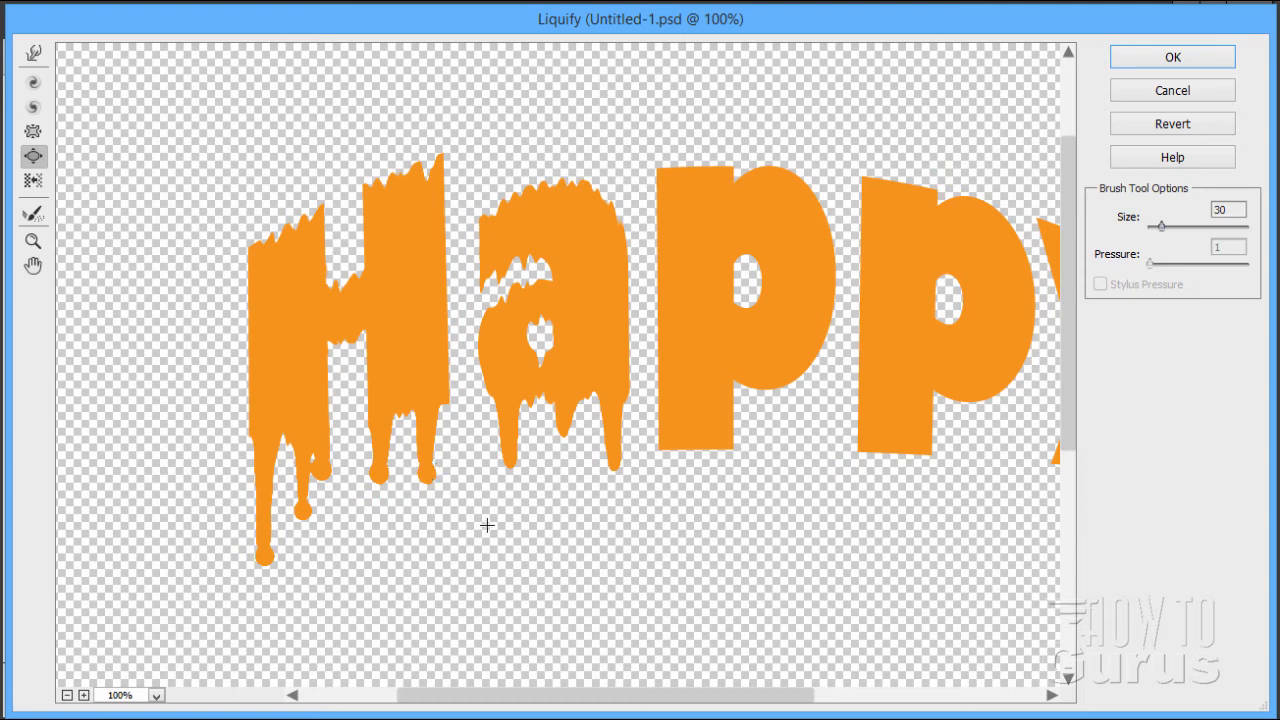
{"action": "left_click", "coordinate": [511, 463]}
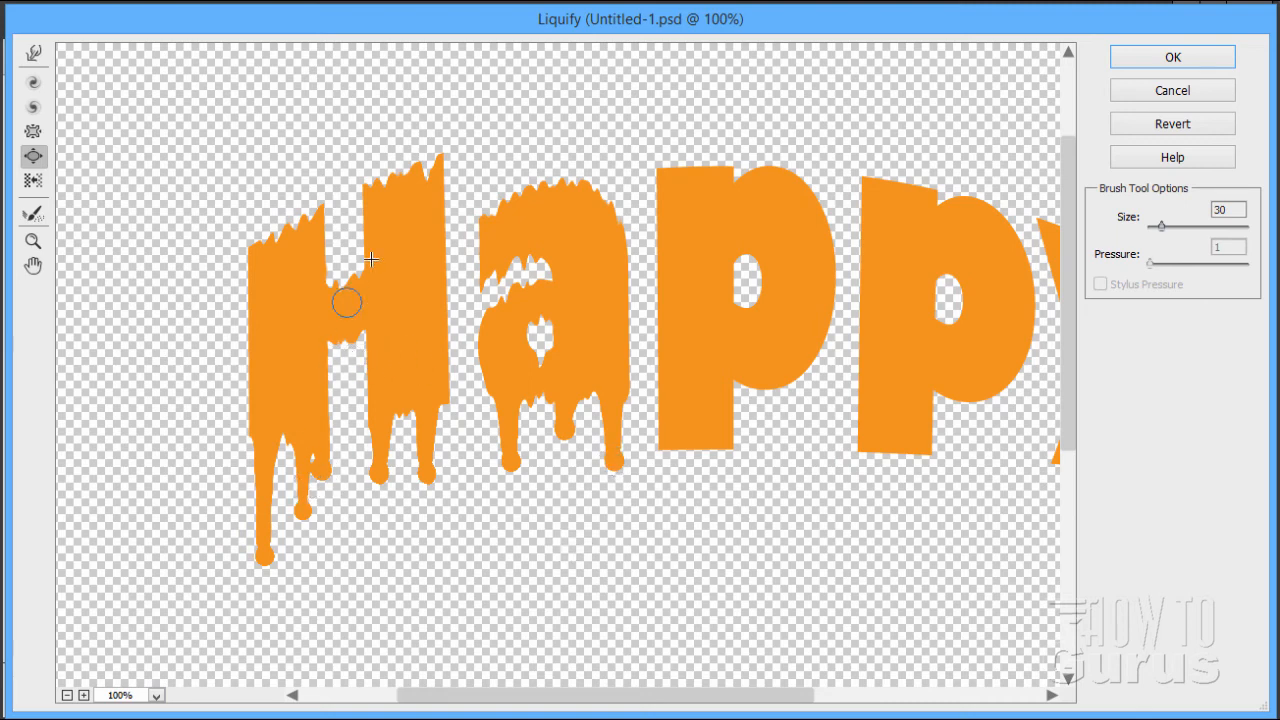
{"action": "left_click", "coordinate": [34, 54]}
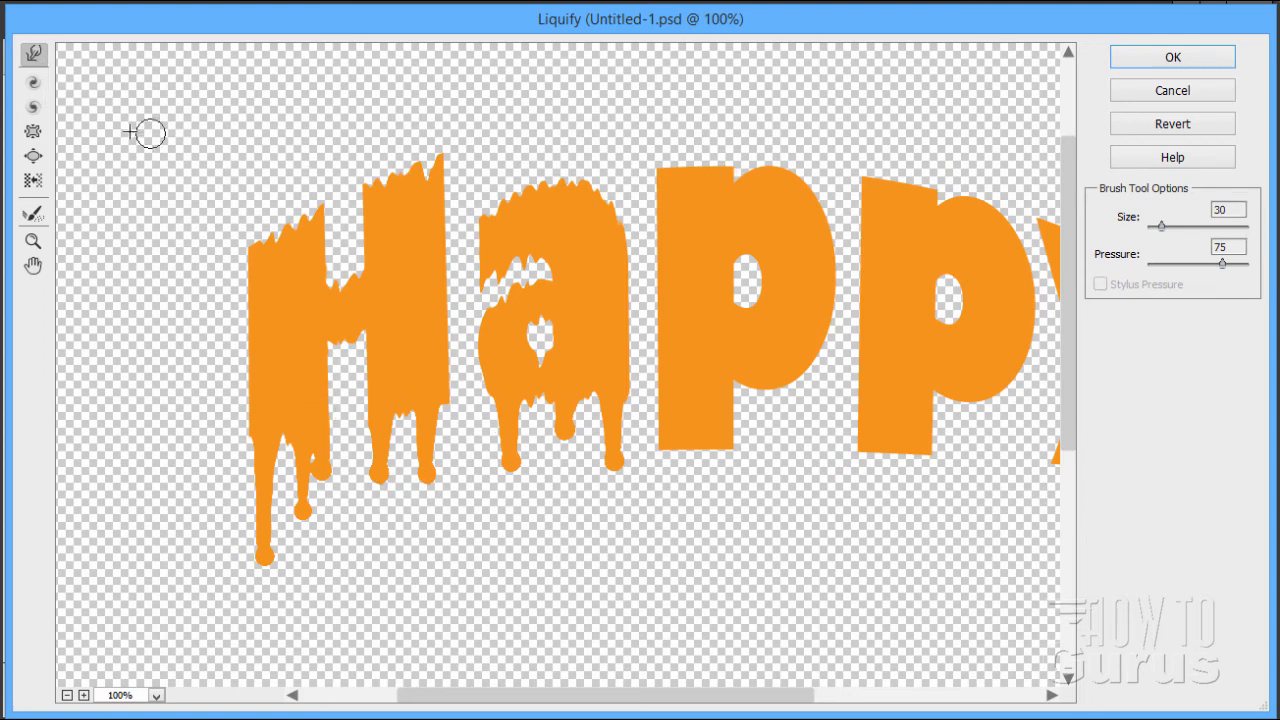
{"action": "left_click", "coordinate": [35, 160]}
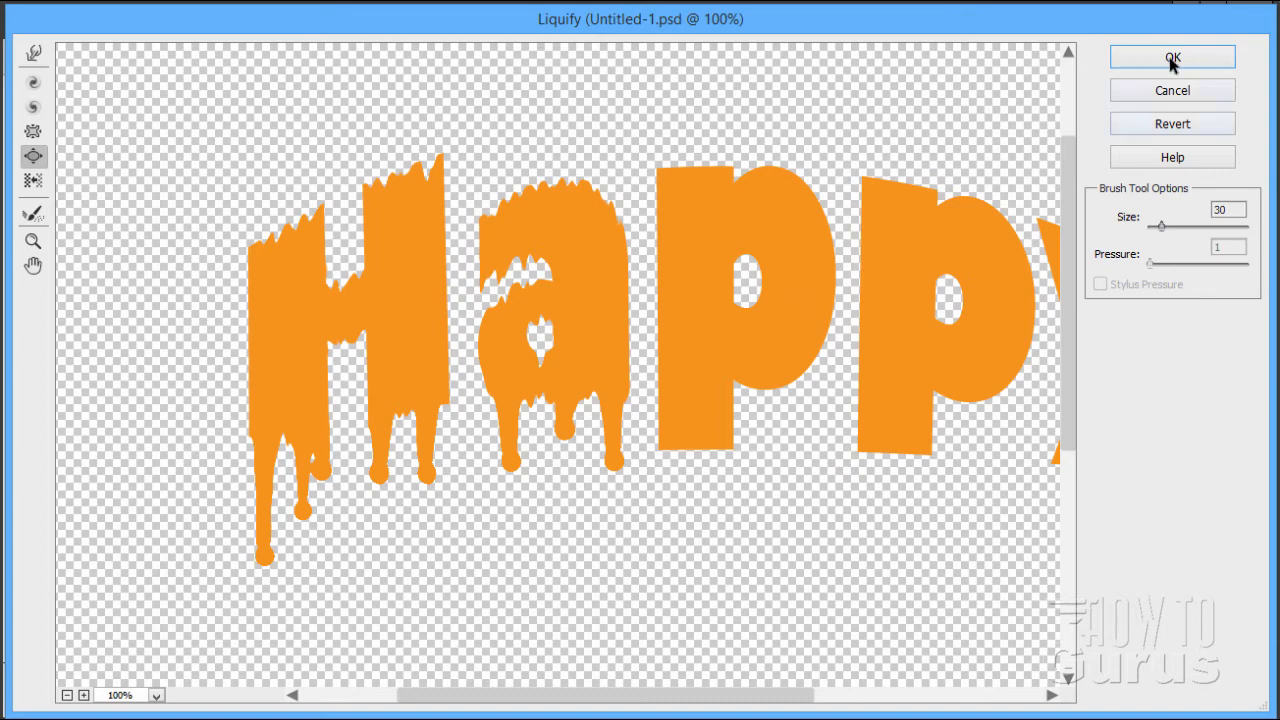
{"action": "left_click", "coordinate": [1138, 54]}
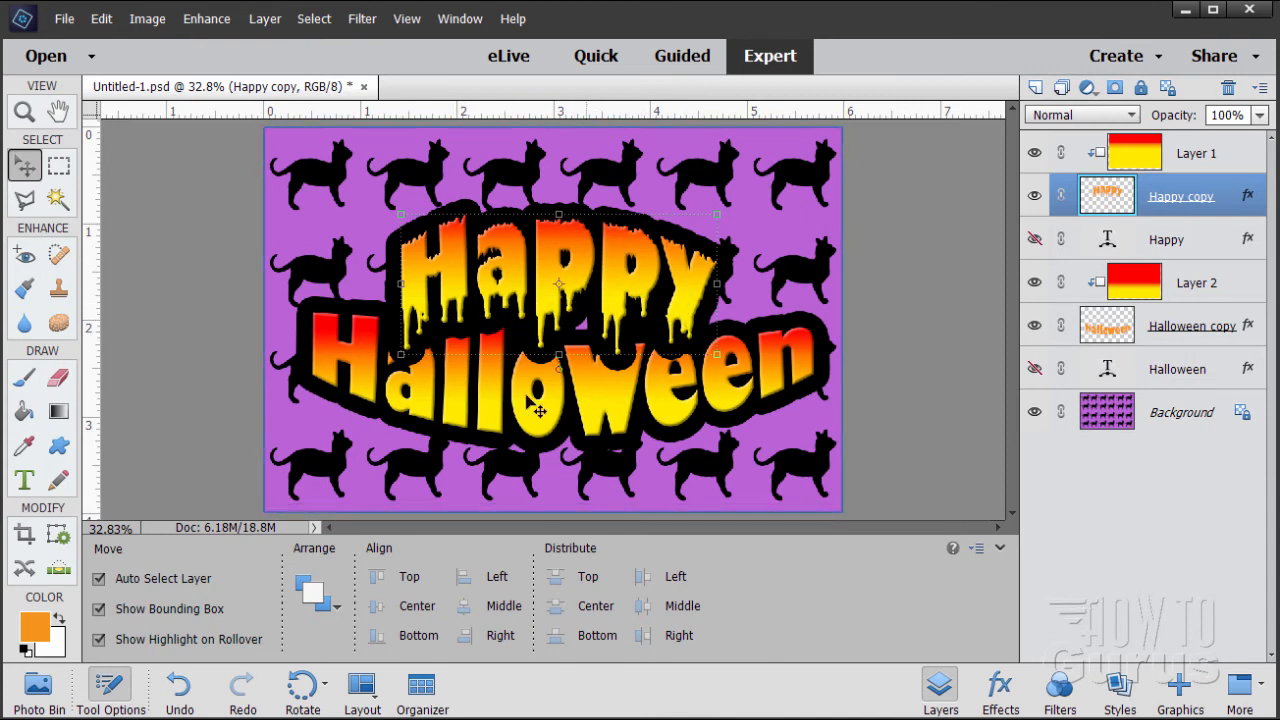
- Nudge the Halloween copy layer and its gradient Layer 2 down together until the word clears the drips of Happy
{"action": "left_click", "coordinate": [1153, 327]}
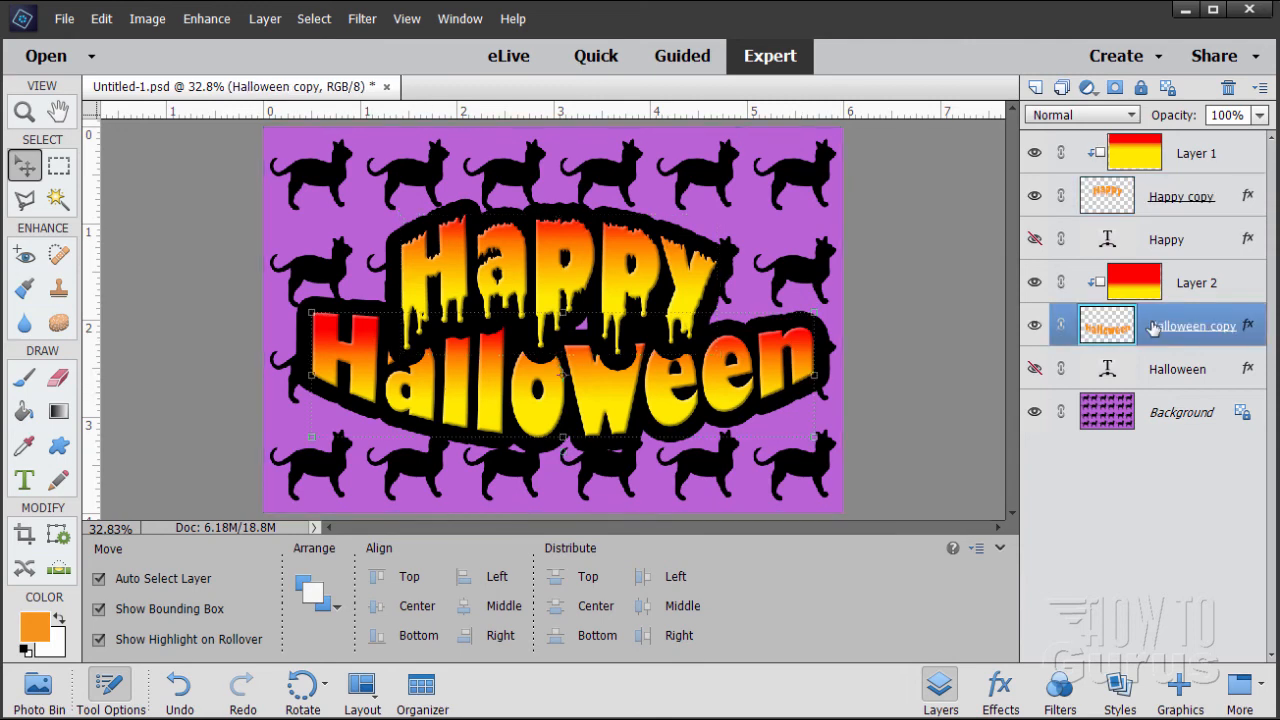
{"action": "key", "text": "ctrl"}
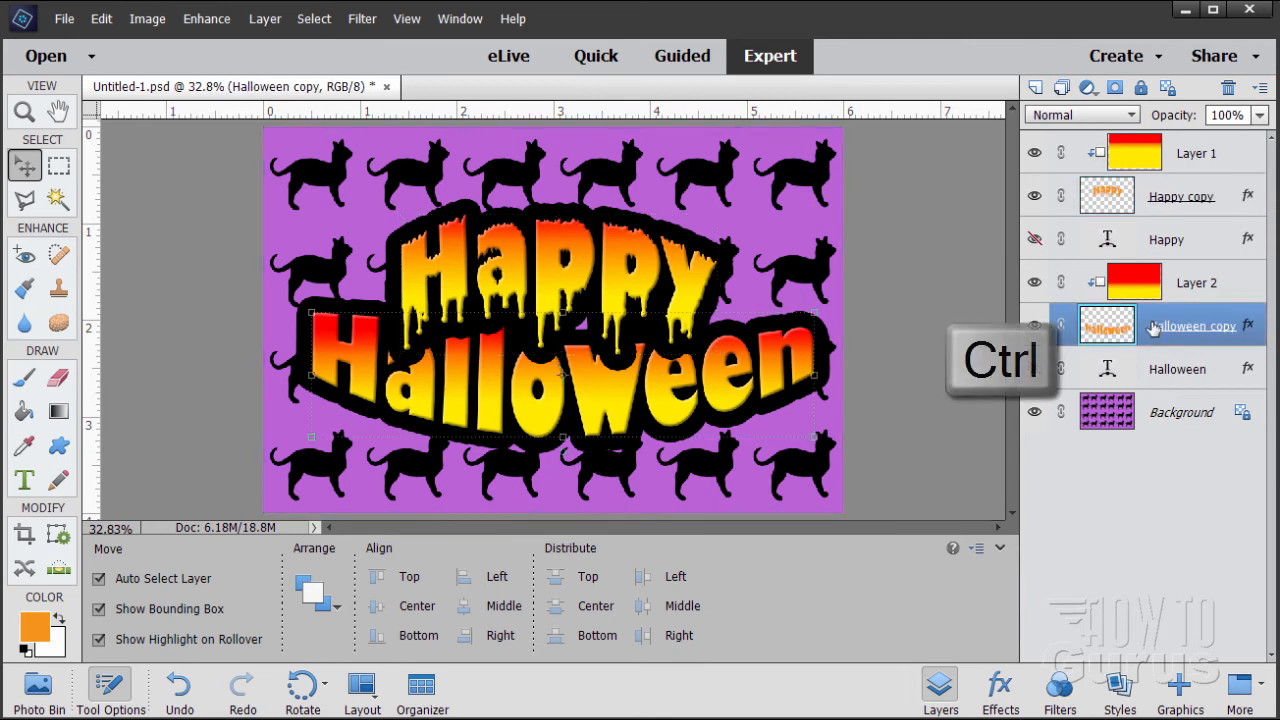
{"action": "left_click", "coordinate": [1230, 295], "text": "ctrl"}
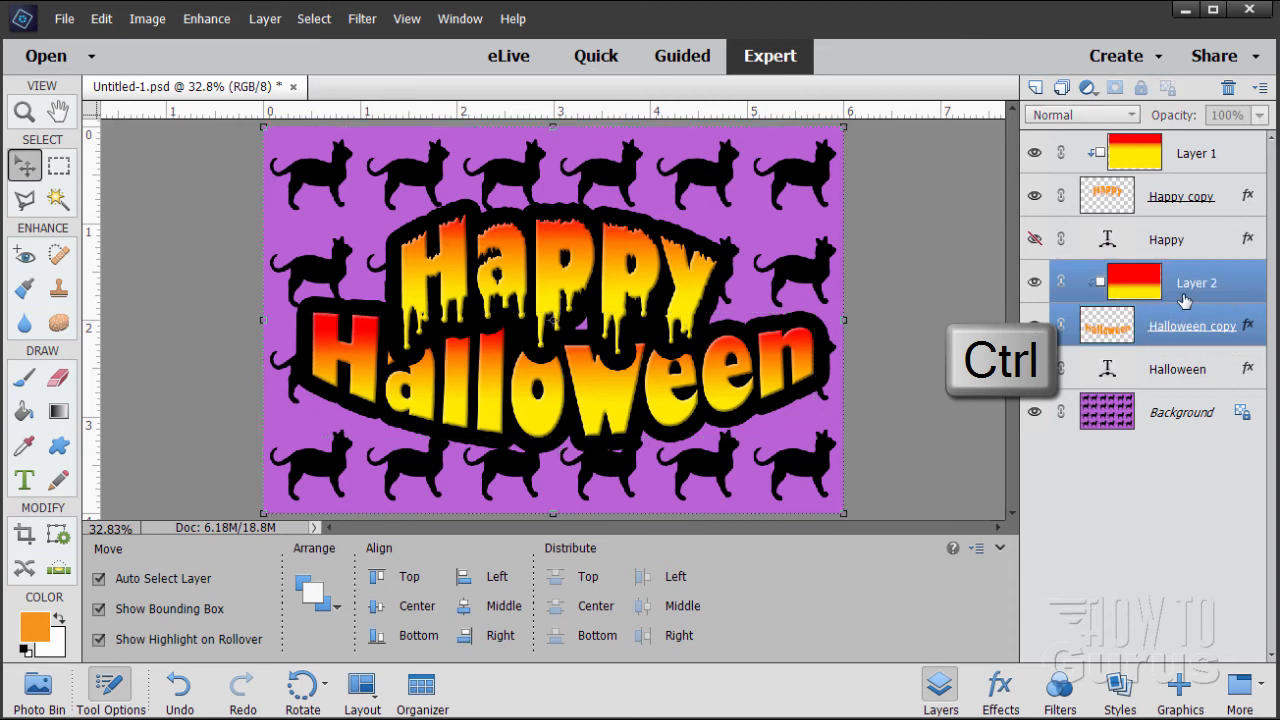
{"action": "key", "text": "Down"}
{"action": "key", "text": "Down"}
{"action": "key", "text": "Down"}
{"action": "key", "text": "Down"}
{"action": "key", "text": "Down"}
{"action": "key", "text": "Down"}
{"action": "key", "text": "Down"}
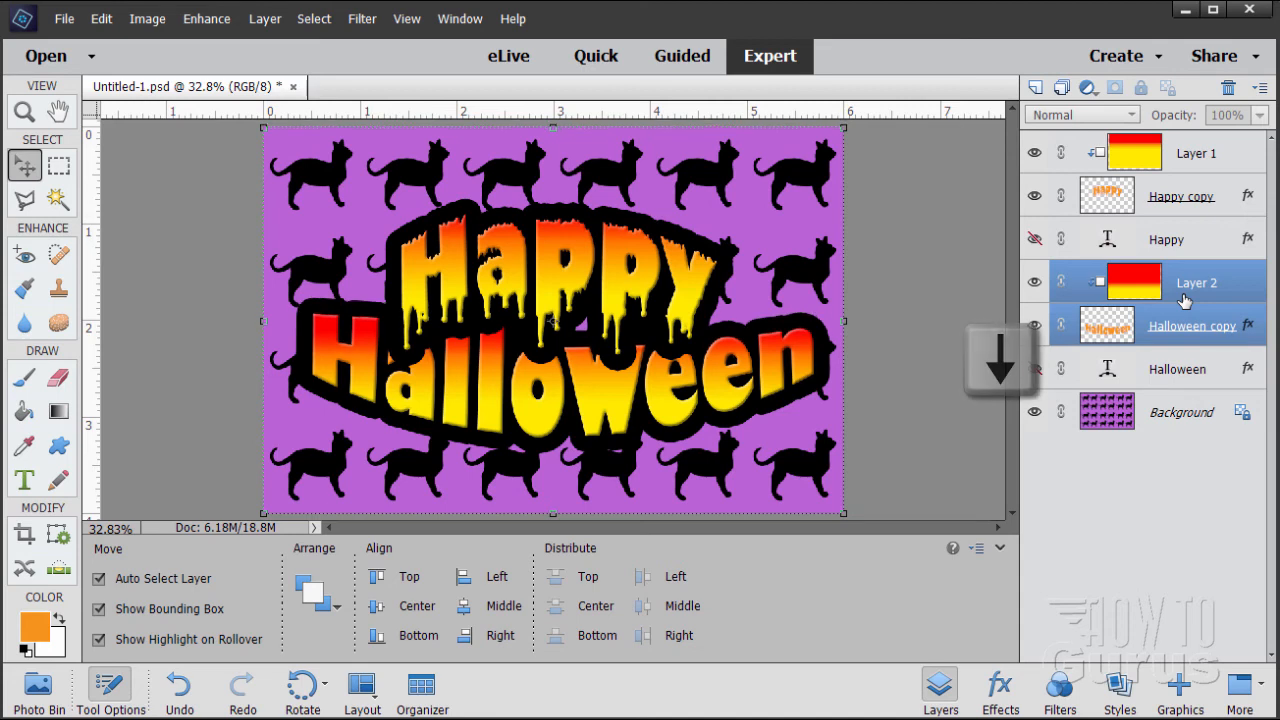
{"action": "key", "text": "Down"}
{"action": "key", "text": "Down"}
{"action": "key", "text": "Down"}
{"action": "key", "text": "Down"}
{"action": "key", "text": "Down"}
{"action": "key", "text": "Down"}
{"action": "key", "text": "Down"}
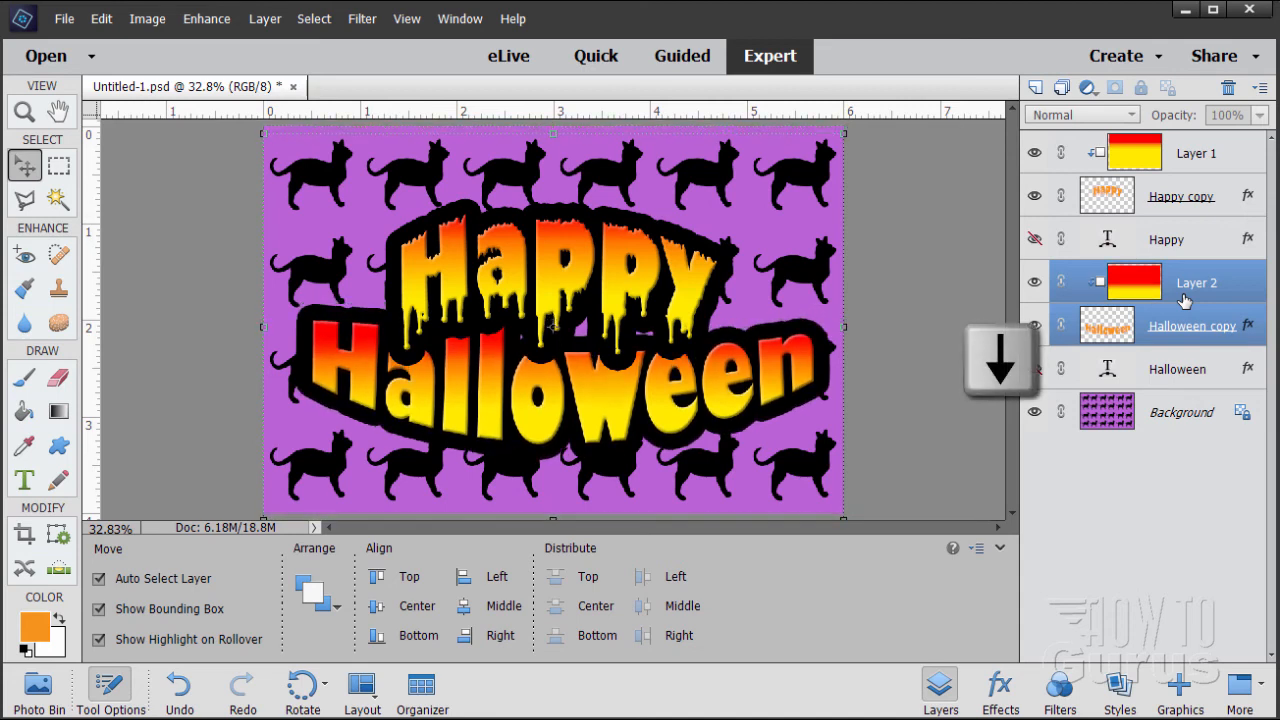
{"action": "key", "text": "Down"}
{"action": "key", "text": "Down"}
{"action": "key", "text": "Down"}
{"action": "key", "text": "Down"}
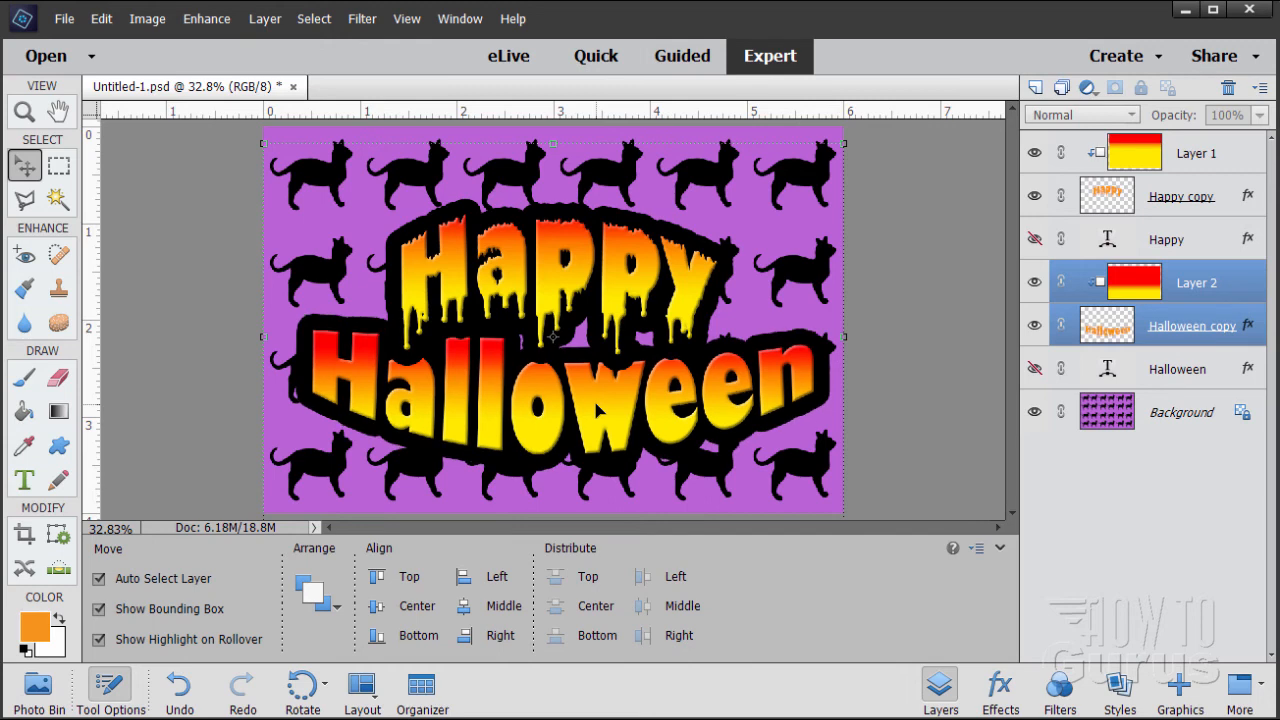
- Open the Liquify filter on the Halloween copy layer alone
{"action": "left_click", "coordinate": [1126, 343]}
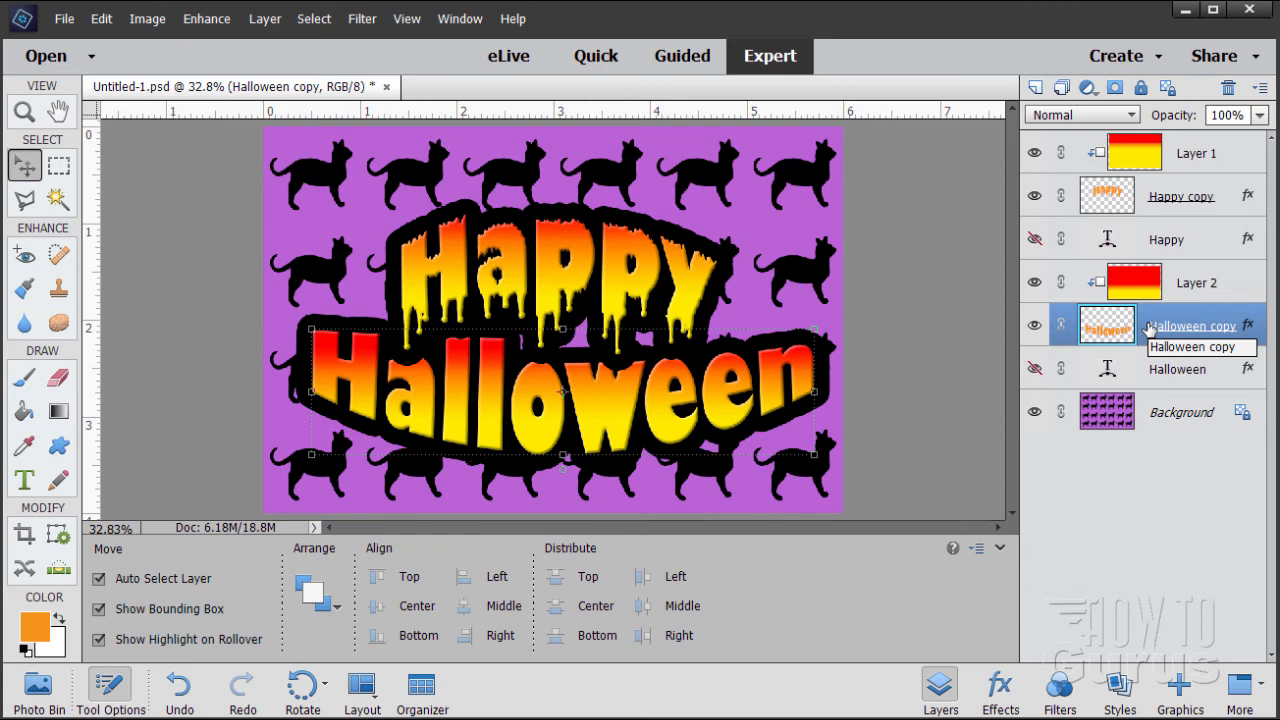
{"action": "left_click", "coordinate": [362, 19]}
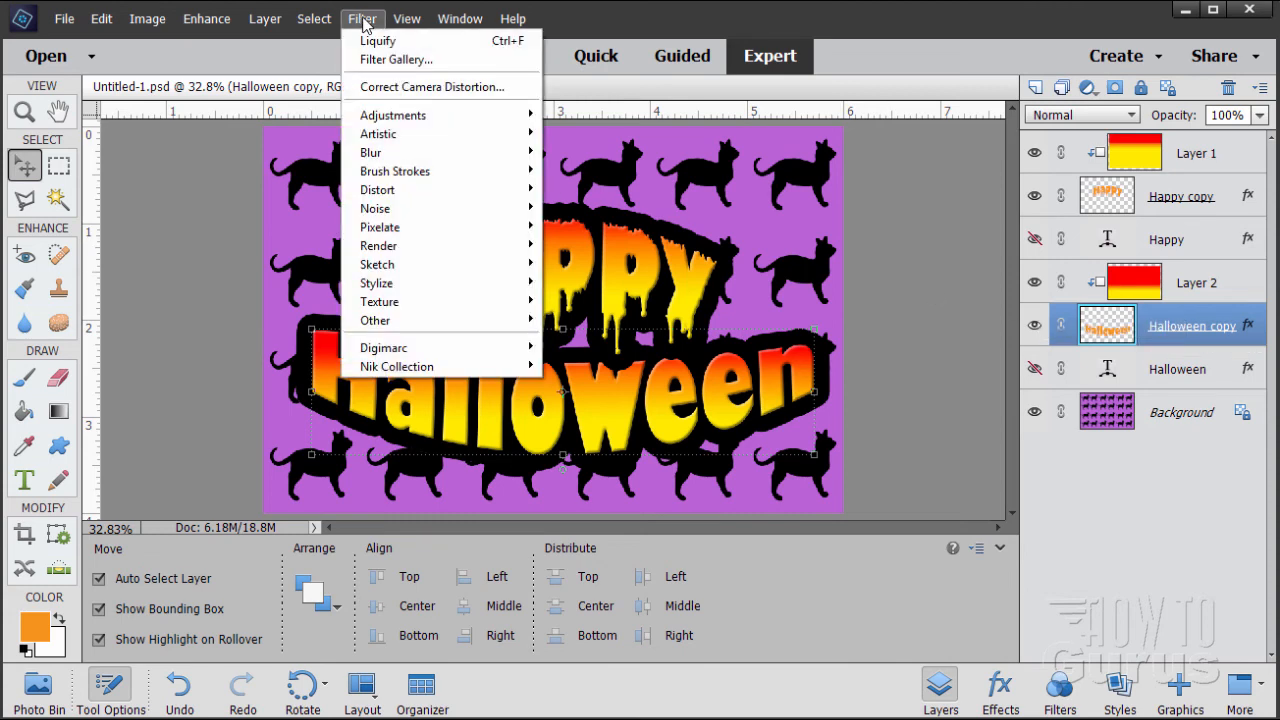
{"action": "mouse_move", "coordinate": [400, 194]}
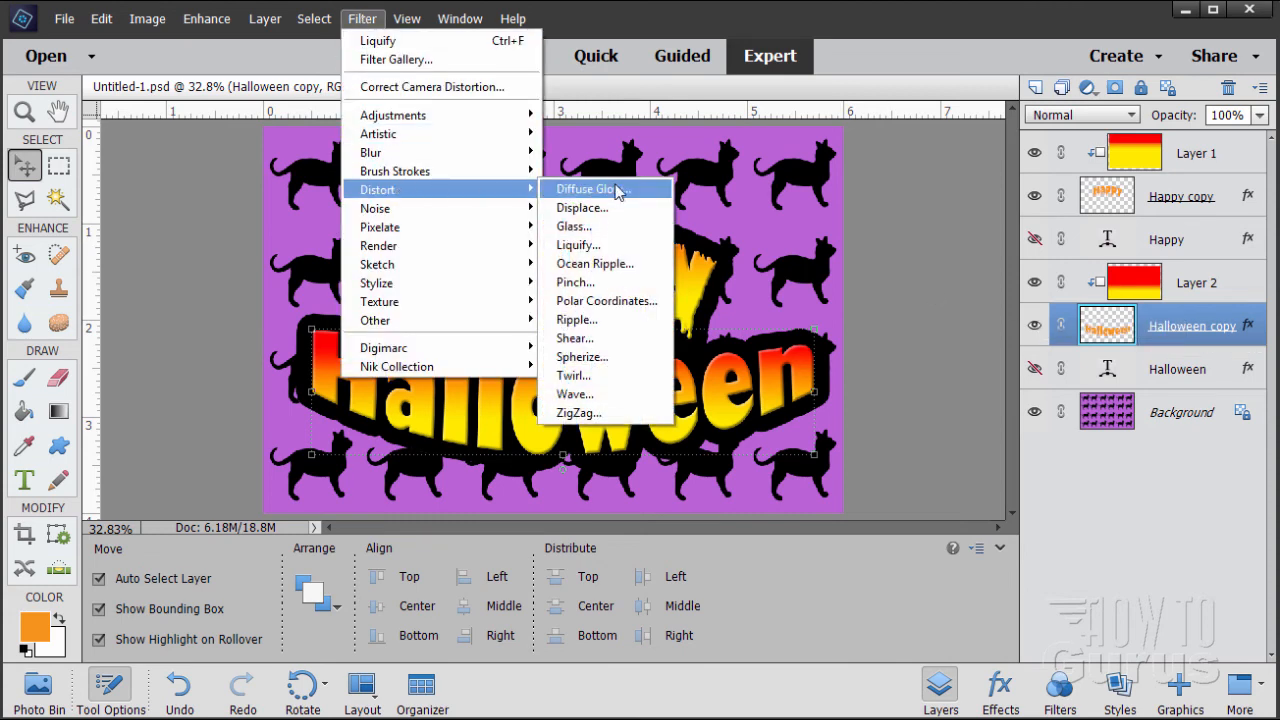
{"action": "left_click", "coordinate": [567, 248]}
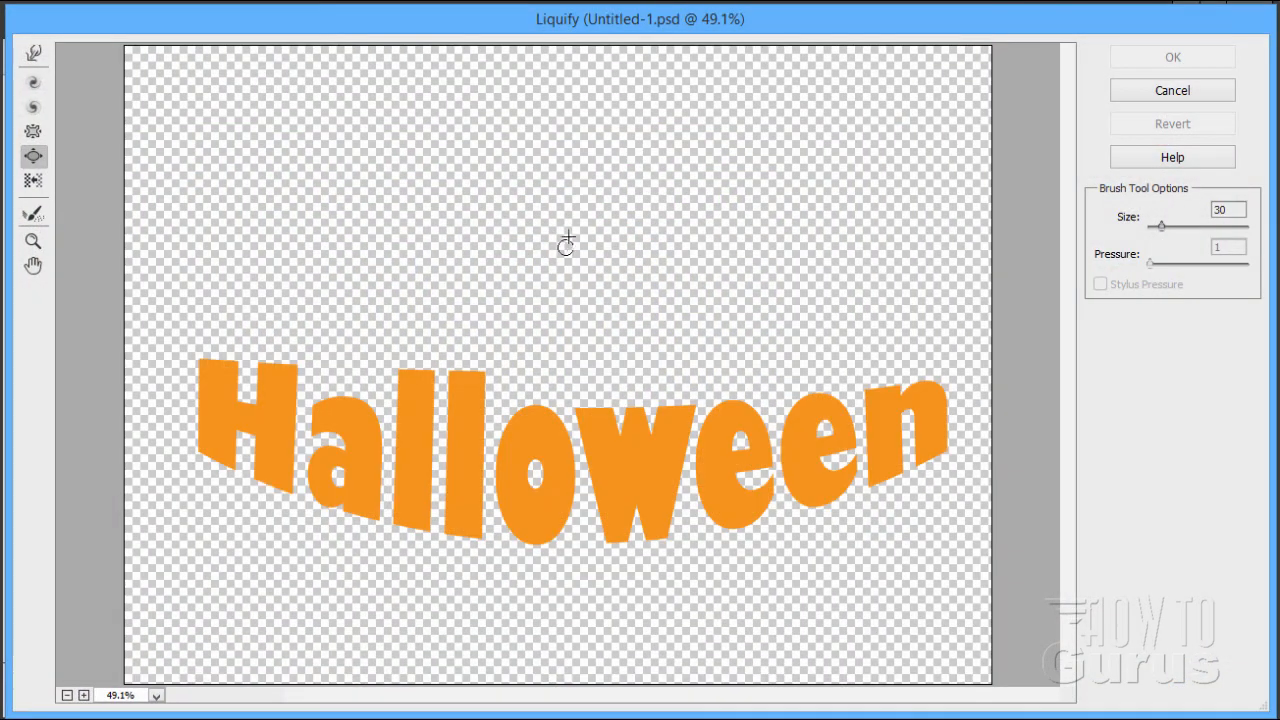
- With the Warp tool at brush size 15, roughen the bottom edges of both H legs and the underside of its crossbar
{"action": "left_click", "coordinate": [33, 241]}
{"action": "left_click", "coordinate": [265, 500]}
{"action": "left_click", "coordinate": [252, 497]}
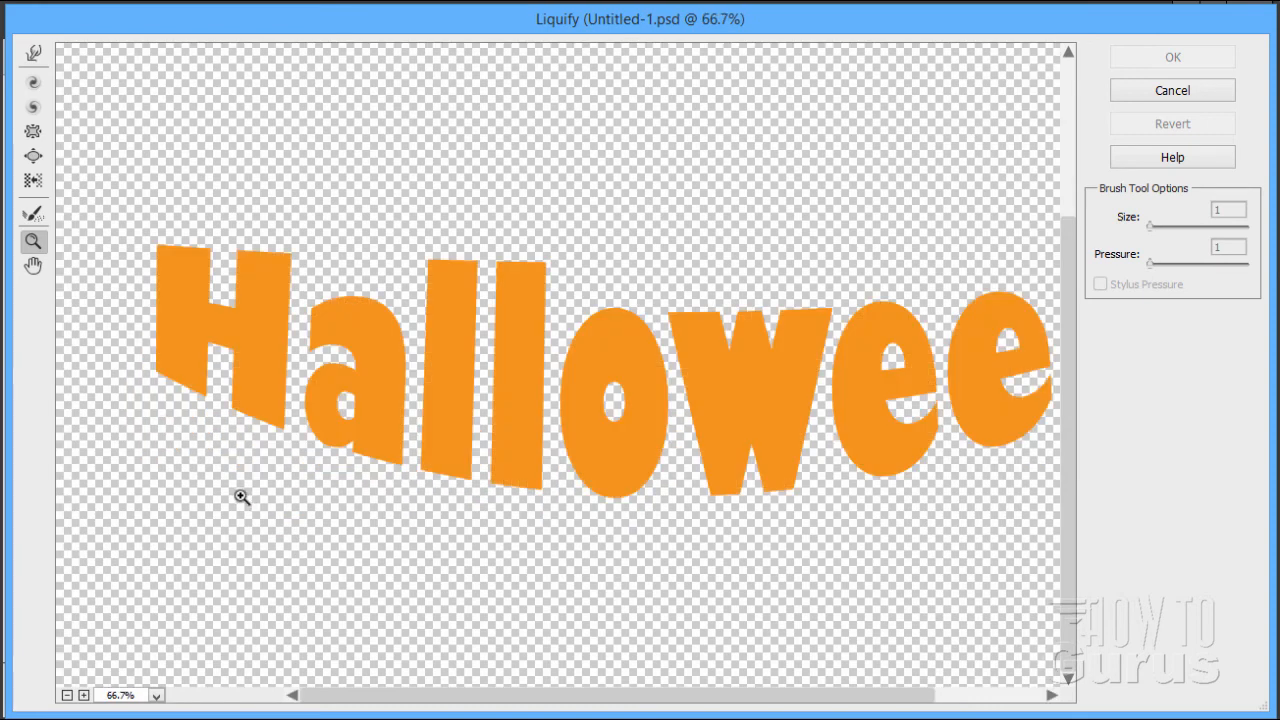
{"action": "left_click", "coordinate": [199, 390]}
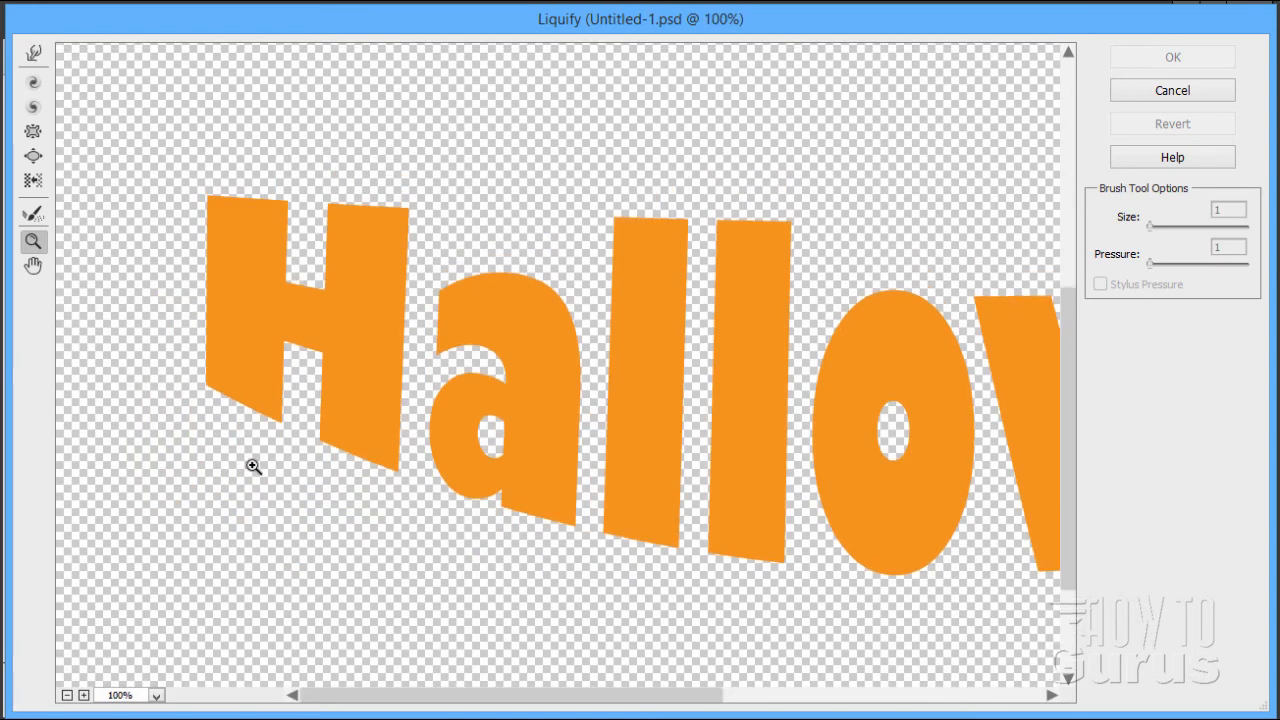
{"action": "scroll", "coordinate": [253, 466], "scroll_direction": "up", "scroll_amount": 1}
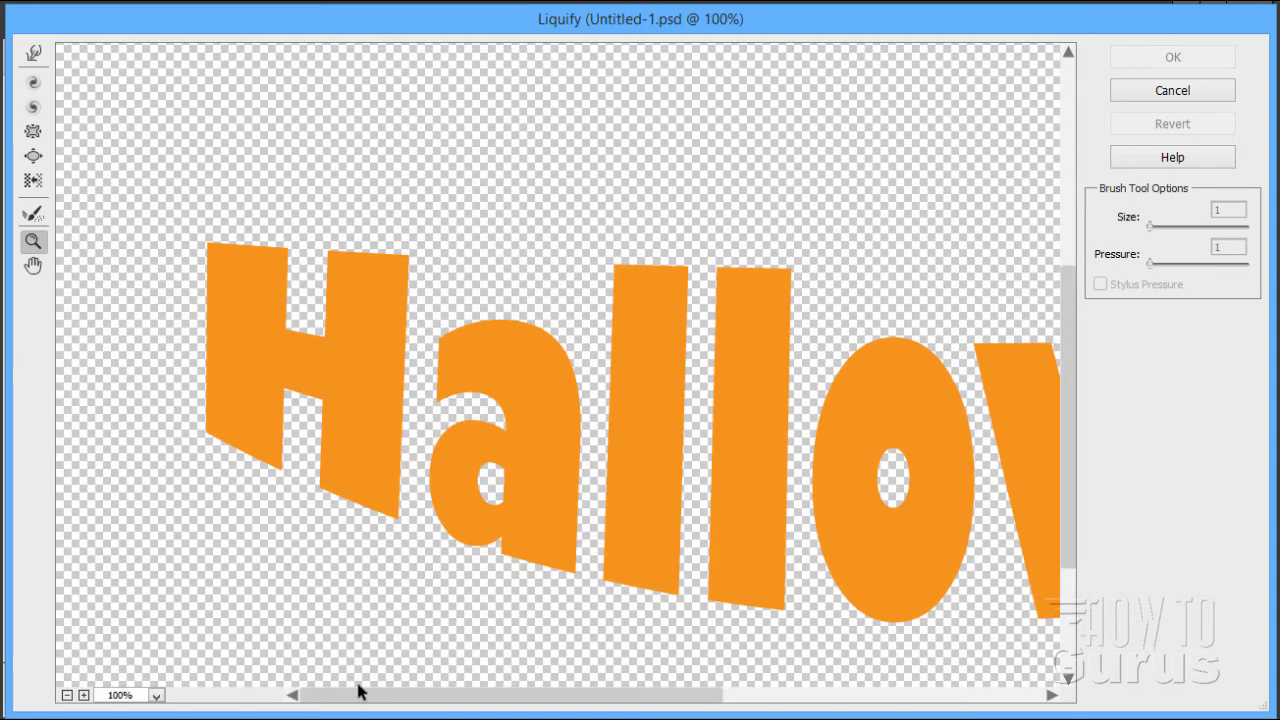
{"action": "scroll", "coordinate": [470, 390], "scroll_direction": "down", "scroll_amount": 2}
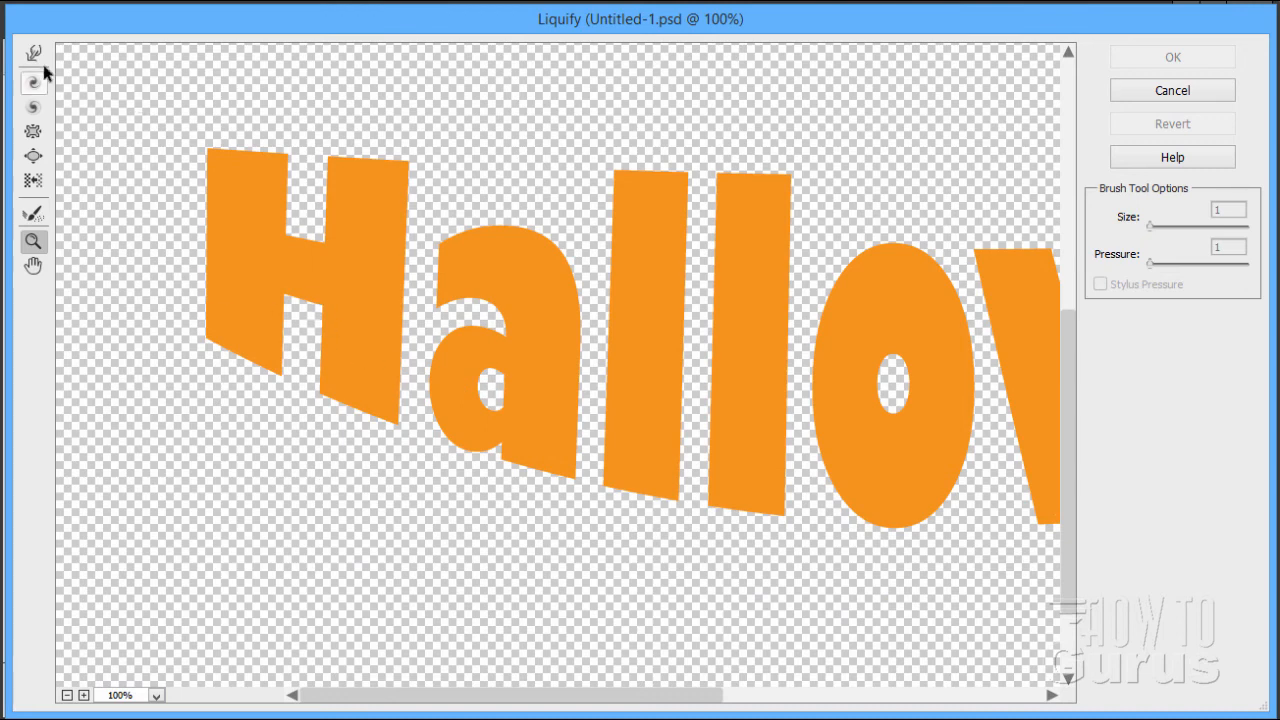
{"action": "left_click", "coordinate": [33, 52]}
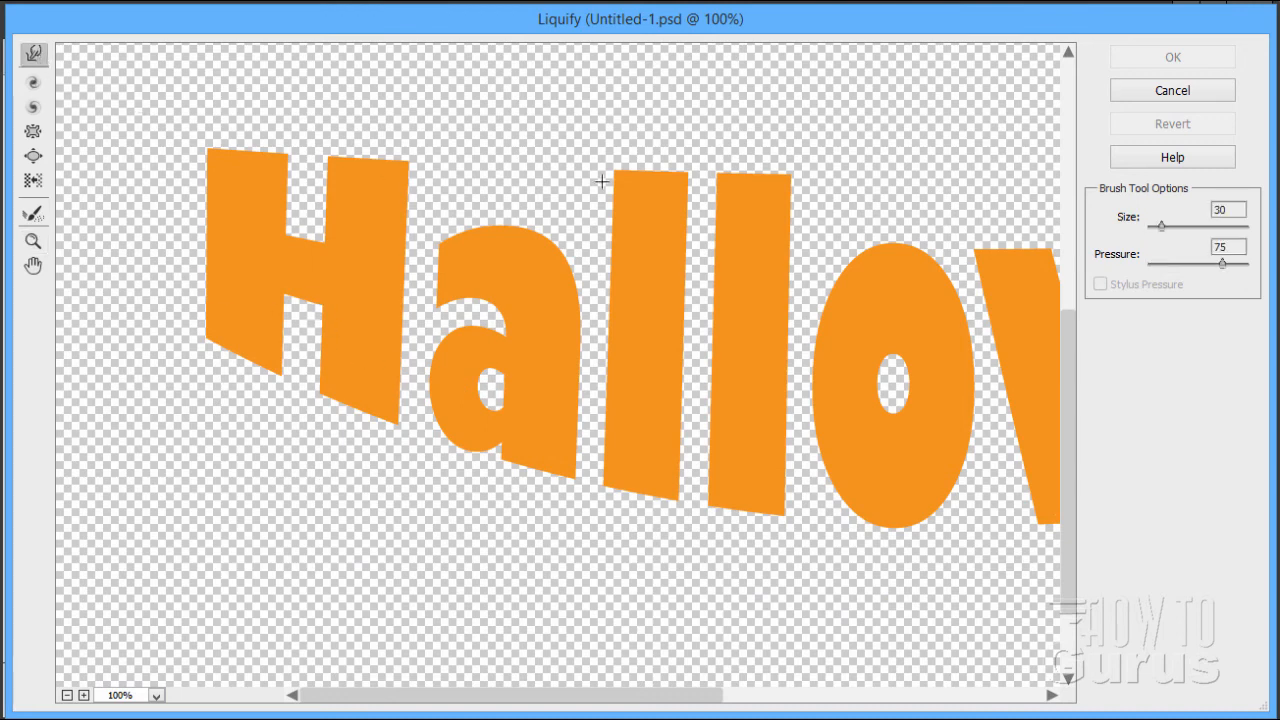
{"action": "double_click", "coordinate": [1228, 210]}
{"action": "type", "text": "15"}
{"action": "left_click_drag", "start_coordinate": [219, 329], "coordinate": [214, 326]}
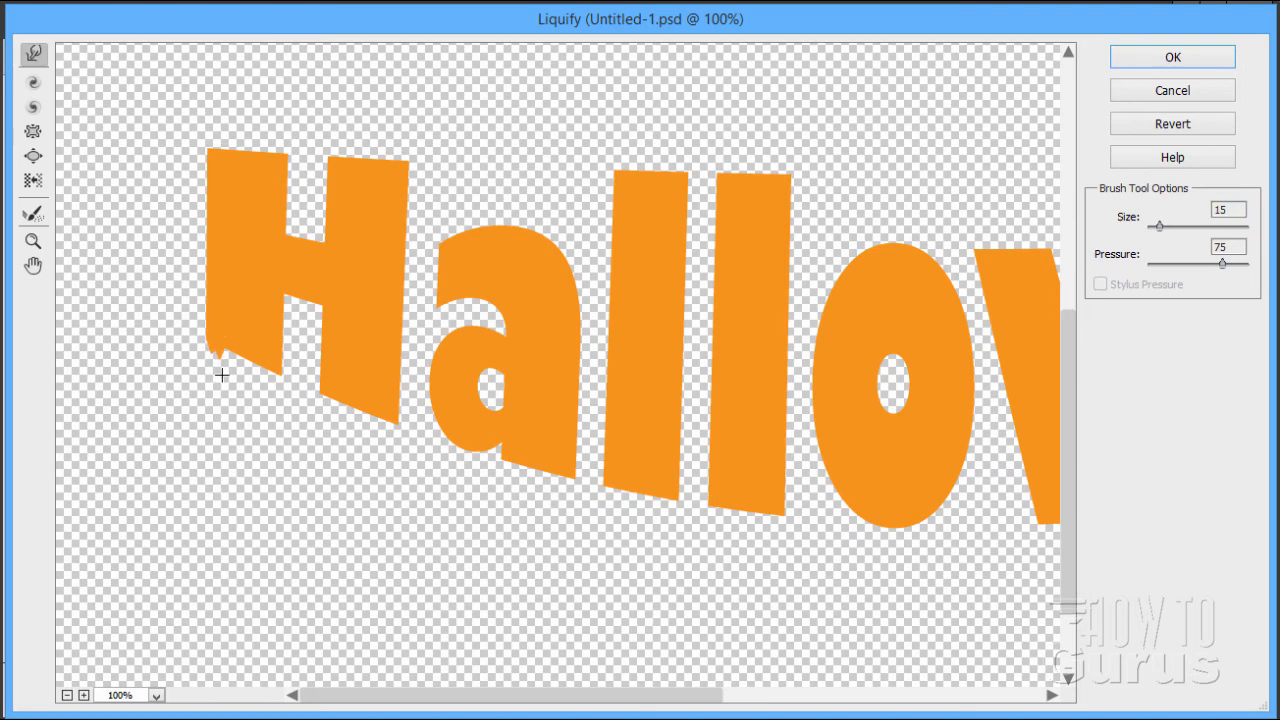
{"action": "mouse_move", "coordinate": [221, 374]}
{"action": "left_mouse_down"}
{"action": "mouse_move", "coordinate": [233, 334]}
{"action": "mouse_move", "coordinate": [245, 370]}
{"action": "mouse_move", "coordinate": [249, 346]}
{"action": "mouse_move", "coordinate": [265, 341]}
{"action": "mouse_move", "coordinate": [269, 388]}
{"action": "mouse_move", "coordinate": [275, 346]}
{"action": "mouse_move", "coordinate": [257, 394]}
{"action": "left_mouse_up"}
{"action": "mouse_move", "coordinate": [340, 405]}
{"action": "left_mouse_down"}
{"action": "mouse_move", "coordinate": [335, 395]}
{"action": "mouse_move", "coordinate": [362, 418]}
{"action": "mouse_move", "coordinate": [358, 398]}
{"action": "mouse_move", "coordinate": [326, 413]}
{"action": "mouse_move", "coordinate": [386, 422]}
{"action": "mouse_move", "coordinate": [390, 458]}
{"action": "left_mouse_up"}
{"action": "left_click_drag", "start_coordinate": [380, 404], "coordinate": [379, 426]}
{"action": "left_click_drag", "start_coordinate": [306, 281], "coordinate": [308, 314]}
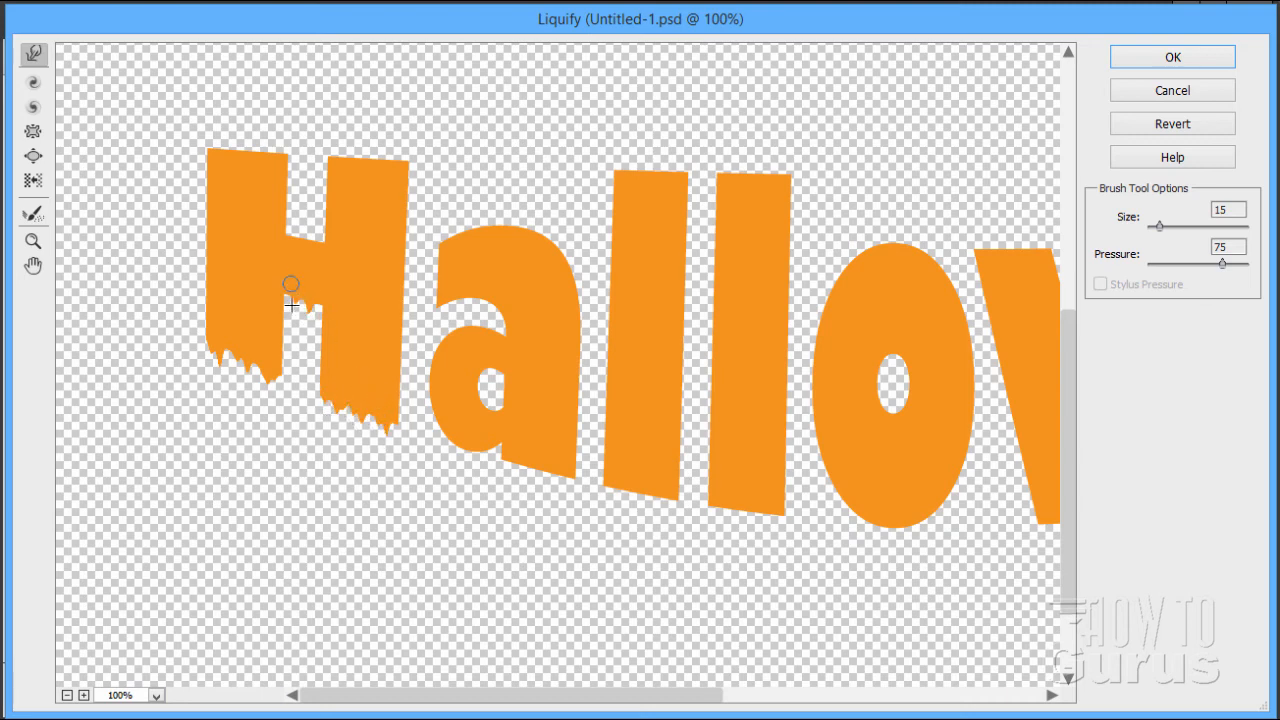
- Roughen the top of the H's crossbar and the top edges of both its legs with small Warp strokes
{"action": "mouse_move", "coordinate": [300, 222]}
{"action": "left_mouse_down"}
{"action": "mouse_move", "coordinate": [302, 248]}
{"action": "mouse_move", "coordinate": [316, 250]}
{"action": "left_mouse_up"}
{"action": "mouse_move", "coordinate": [277, 148]}
{"action": "left_mouse_down"}
{"action": "mouse_move", "coordinate": [262, 184]}
{"action": "mouse_move", "coordinate": [274, 193]}
{"action": "mouse_move", "coordinate": [251, 173]}
{"action": "mouse_move", "coordinate": [246, 132]}
{"action": "mouse_move", "coordinate": [224, 125]}
{"action": "mouse_move", "coordinate": [231, 185]}
{"action": "left_mouse_up"}
{"action": "left_click_drag", "start_coordinate": [219, 138], "coordinate": [233, 184]}
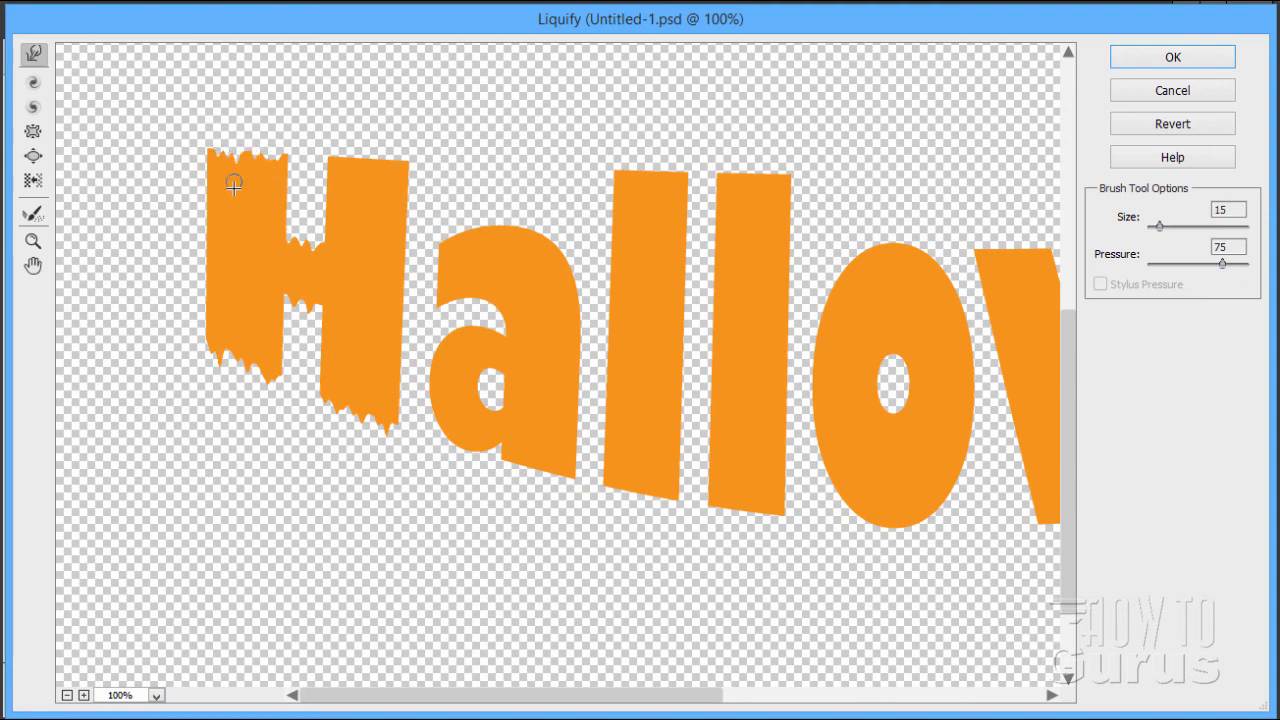
{"action": "mouse_move", "coordinate": [331, 145]}
{"action": "left_mouse_down"}
{"action": "mouse_move", "coordinate": [350, 204]}
{"action": "mouse_move", "coordinate": [358, 162]}
{"action": "mouse_move", "coordinate": [350, 204]}
{"action": "mouse_move", "coordinate": [345, 157]}
{"action": "mouse_move", "coordinate": [330, 207]}
{"action": "mouse_move", "coordinate": [356, 166]}
{"action": "mouse_move", "coordinate": [368, 194]}
{"action": "left_mouse_up"}
{"action": "left_click_drag", "start_coordinate": [380, 150], "coordinate": [375, 257]}
{"action": "left_click_drag", "start_coordinate": [381, 150], "coordinate": [373, 261]}
- Set the Warp brush size to 30 and pull two long drips down from the left leg of the H
{"action": "left_click_drag", "start_coordinate": [1238, 208], "coordinate": [1183, 212]}
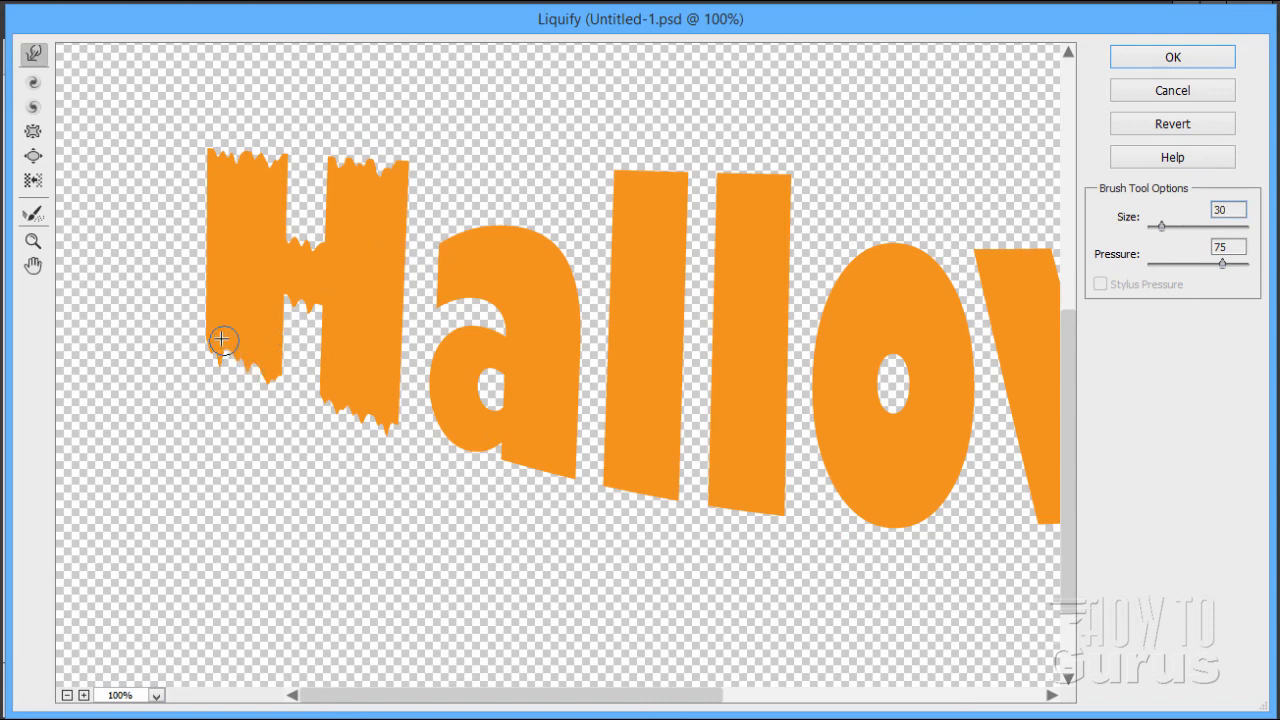
{"action": "left_click_drag", "start_coordinate": [220, 337], "coordinate": [226, 417]}
{"action": "mouse_move", "coordinate": [224, 336]}
{"action": "left_mouse_down"}
{"action": "mouse_move", "coordinate": [216, 428]}
{"action": "mouse_move", "coordinate": [230, 346]}
{"action": "mouse_move", "coordinate": [222, 414]}
{"action": "left_mouse_up"}
{"action": "mouse_move", "coordinate": [229, 366]}
{"action": "left_mouse_down"}
{"action": "mouse_move", "coordinate": [222, 415]}
{"action": "mouse_move", "coordinate": [226, 361]}
{"action": "mouse_move", "coordinate": [218, 452]}
{"action": "left_mouse_up"}
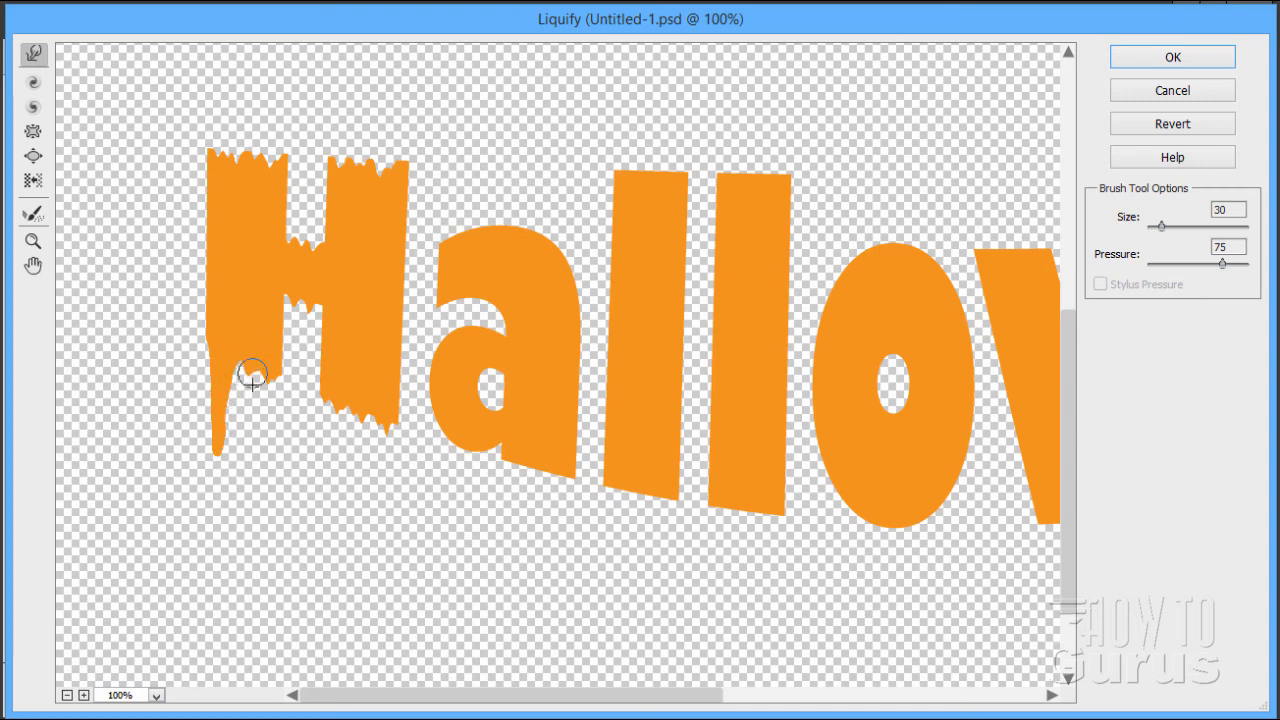
{"action": "left_click_drag", "start_coordinate": [251, 366], "coordinate": [267, 443]}
{"action": "mouse_move", "coordinate": [274, 395]}
{"action": "left_mouse_down"}
{"action": "mouse_move", "coordinate": [274, 434]}
{"action": "mouse_move", "coordinate": [239, 444]}
{"action": "mouse_move", "coordinate": [206, 403]}
{"action": "mouse_move", "coordinate": [209, 451]}
{"action": "left_mouse_up"}
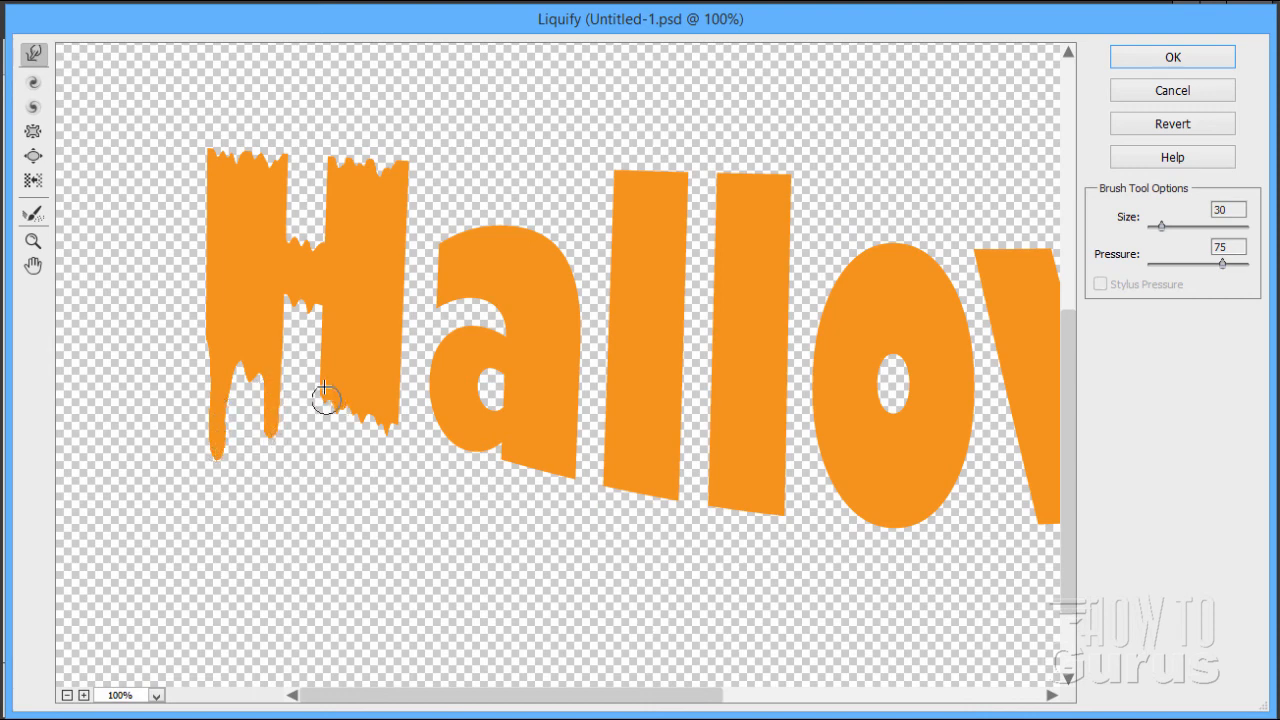
- Pull a short and a long drip down from the H's right leg, and warp the lower edge of the a
{"action": "mouse_move", "coordinate": [333, 407]}
{"action": "left_mouse_down"}
{"action": "mouse_move", "coordinate": [331, 434]}
{"action": "mouse_move", "coordinate": [387, 428]}
{"action": "mouse_move", "coordinate": [389, 492]}
{"action": "left_mouse_up"}
{"action": "left_click_drag", "start_coordinate": [392, 445], "coordinate": [390, 497]}
{"action": "left_click_drag", "start_coordinate": [445, 415], "coordinate": [450, 440]}
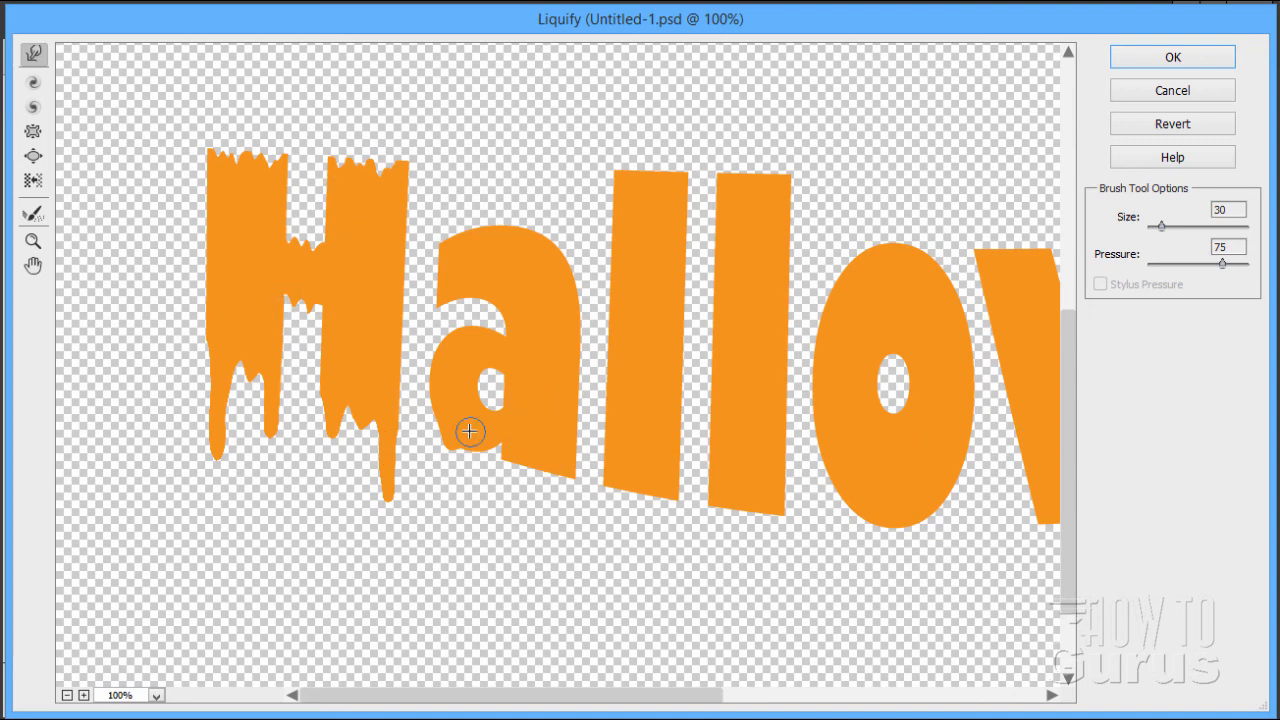
- Swell the tips of the four drips on the H into round drops with the Bloat tool, and apply Liquify
{"action": "left_click", "coordinate": [38, 157]}
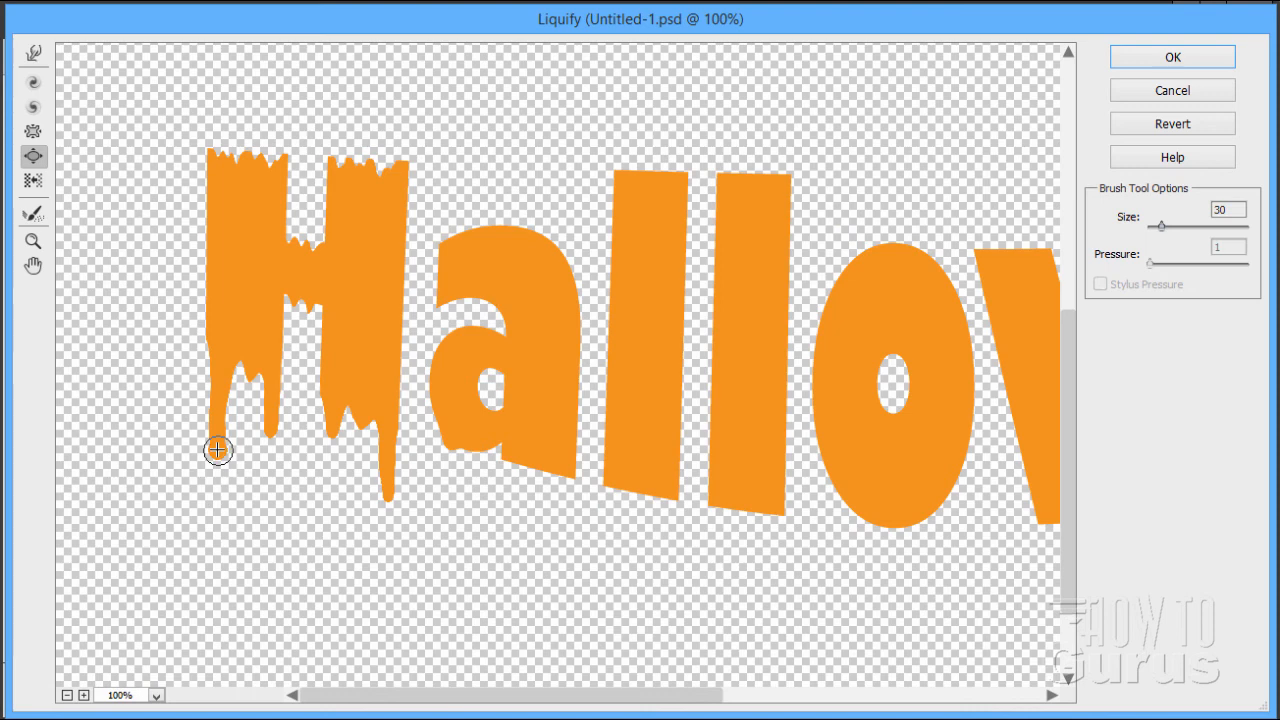
{"action": "left_click", "coordinate": [217, 450]}
{"action": "left_click", "coordinate": [271, 433]}
{"action": "left_click", "coordinate": [218, 450]}
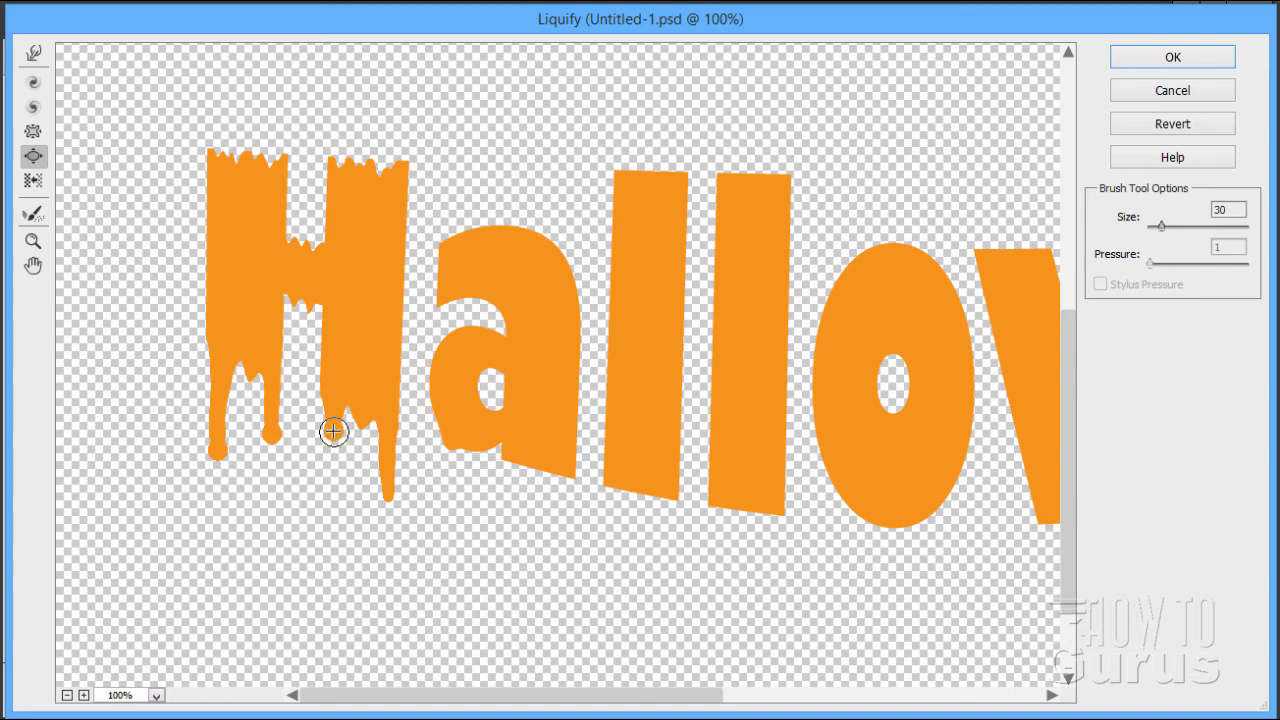
{"action": "left_click", "coordinate": [333, 431]}
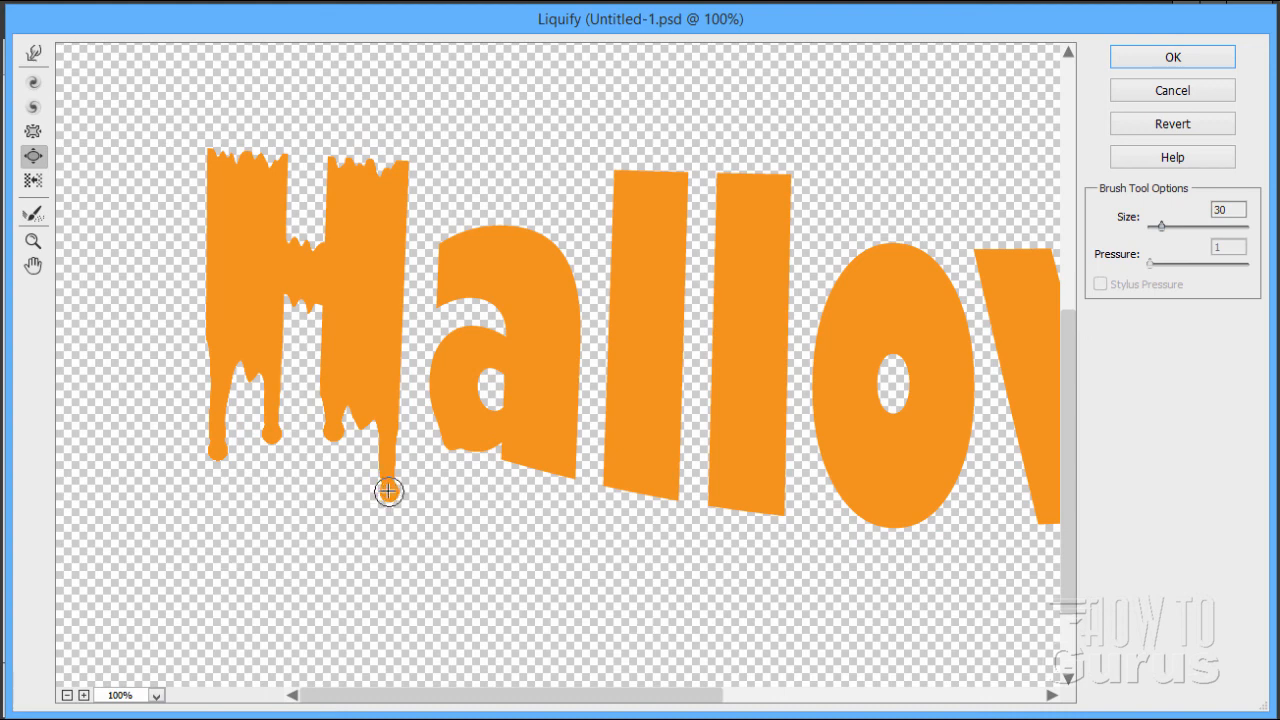
{"action": "left_click", "coordinate": [388, 490]}
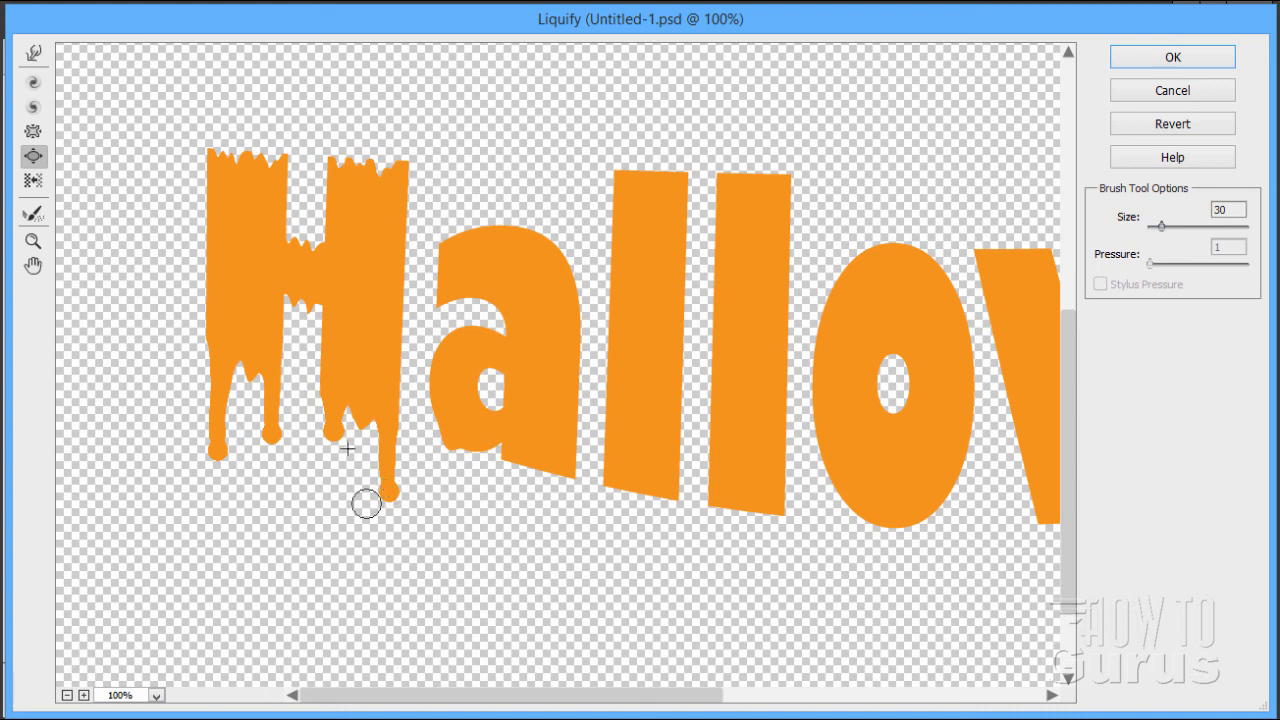
{"action": "left_click", "coordinate": [1176, 62]}
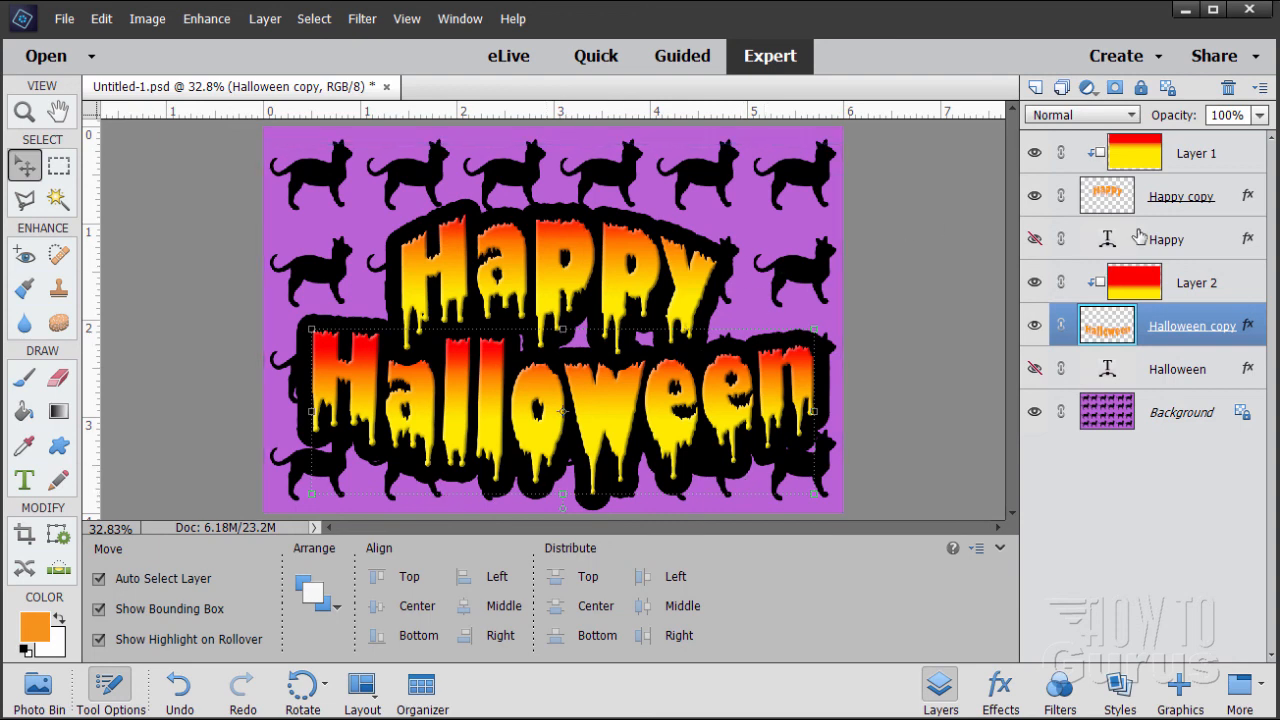
- Select all layers from Layer 1 down to Halloween and nudge the lettering up in small increments to center it over the background
{"action": "left_click", "coordinate": [1228, 156]}
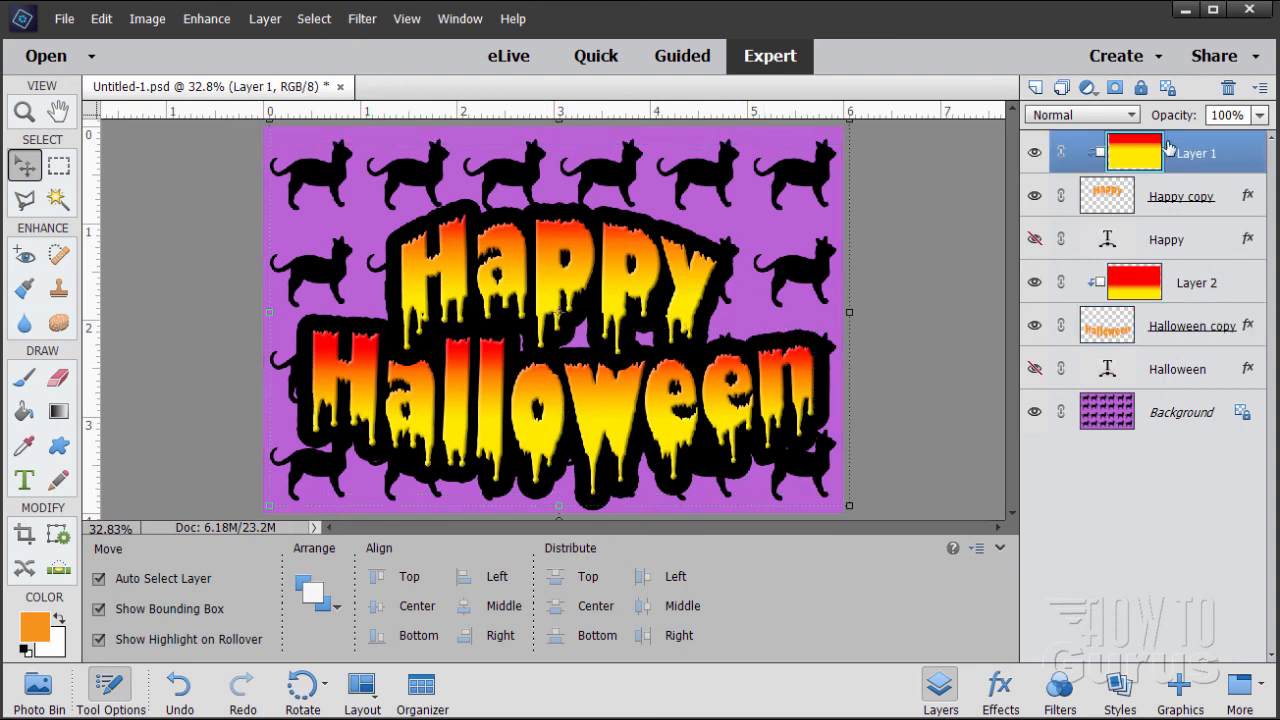
{"action": "left_click", "coordinate": [1213, 371], "text": "shift"}
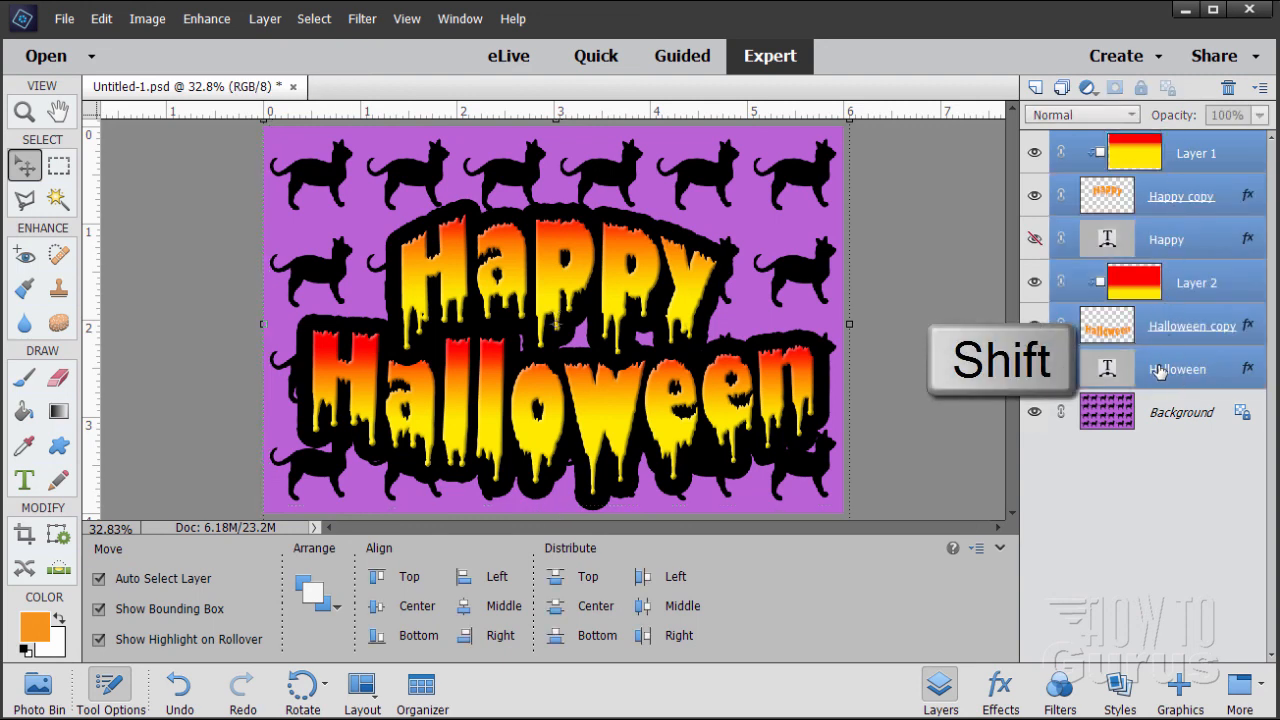
{"action": "left_click", "coordinate": [1202, 160]}
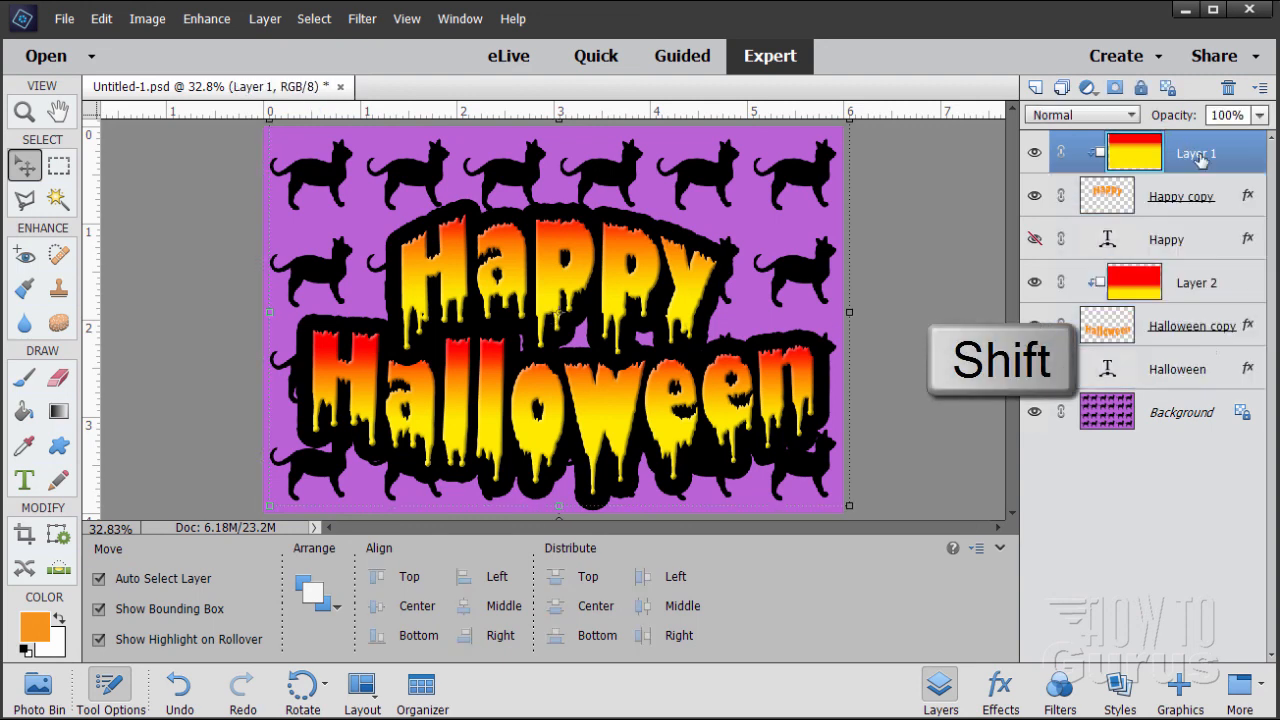
{"action": "left_click", "coordinate": [1170, 371], "text": "shift"}
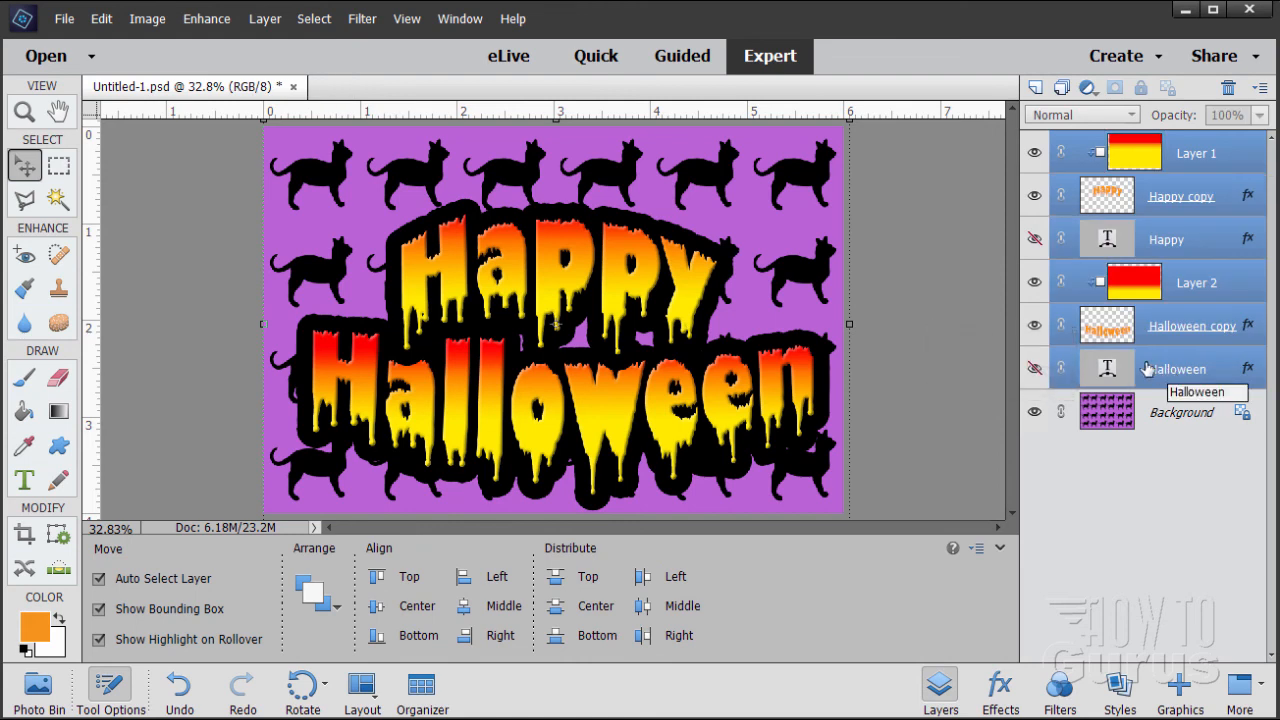
{"action": "key", "text": "Up"}
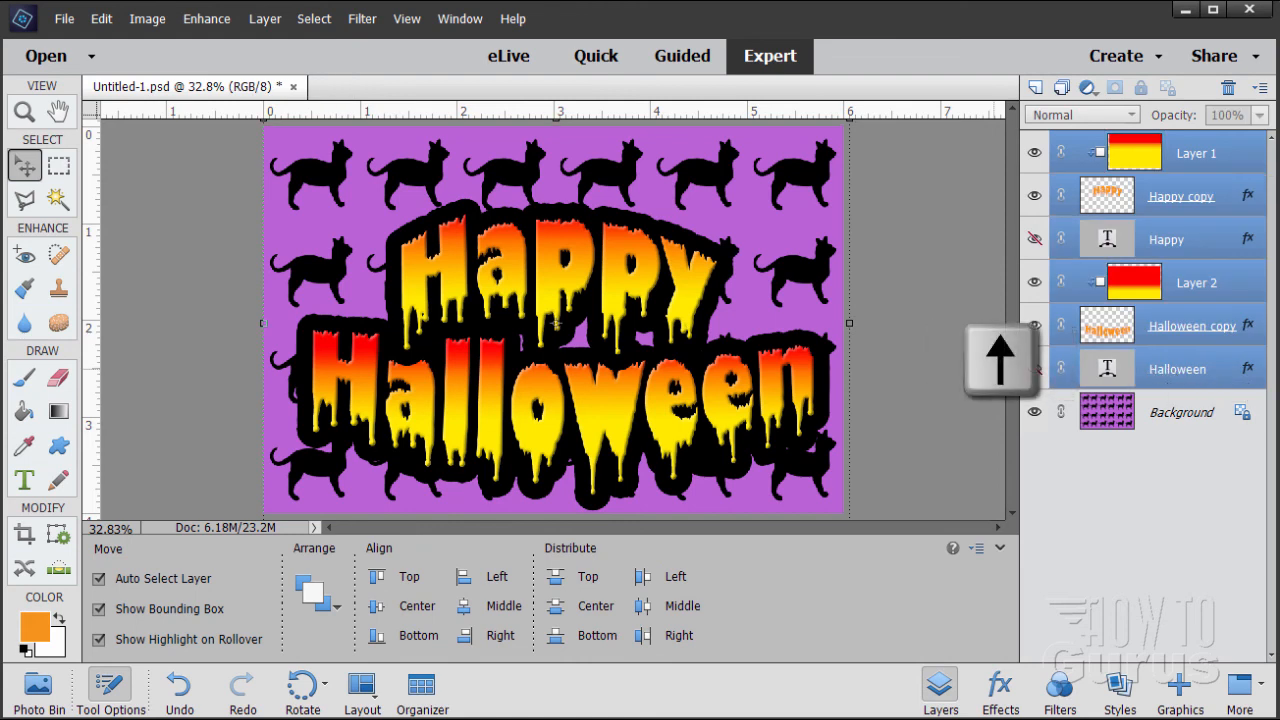
{"action": "key", "text": "Up"}
{"action": "key", "text": "Up"}
{"action": "key", "text": "Up"}
{"action": "key", "text": "Up"}
{"action": "key", "text": "Up"}
{"action": "key", "text": "Up"}
{"action": "key", "text": "Up"}
{"action": "key", "text": "Up"}
{"action": "key", "text": "Up"}
{"action": "key", "text": "Up"}
{"action": "key", "text": "Up"}
{"action": "key", "text": "Up"}
{"action": "key", "text": "Up"}
{"action": "key", "text": "Up"}
{"action": "key", "text": "Up"}
{"action": "key", "text": "Up"}
{"action": "key", "text": "Up"}
{"action": "key", "text": "Up"}
{"action": "key", "text": "Up"}
{"action": "key", "text": "Up"}
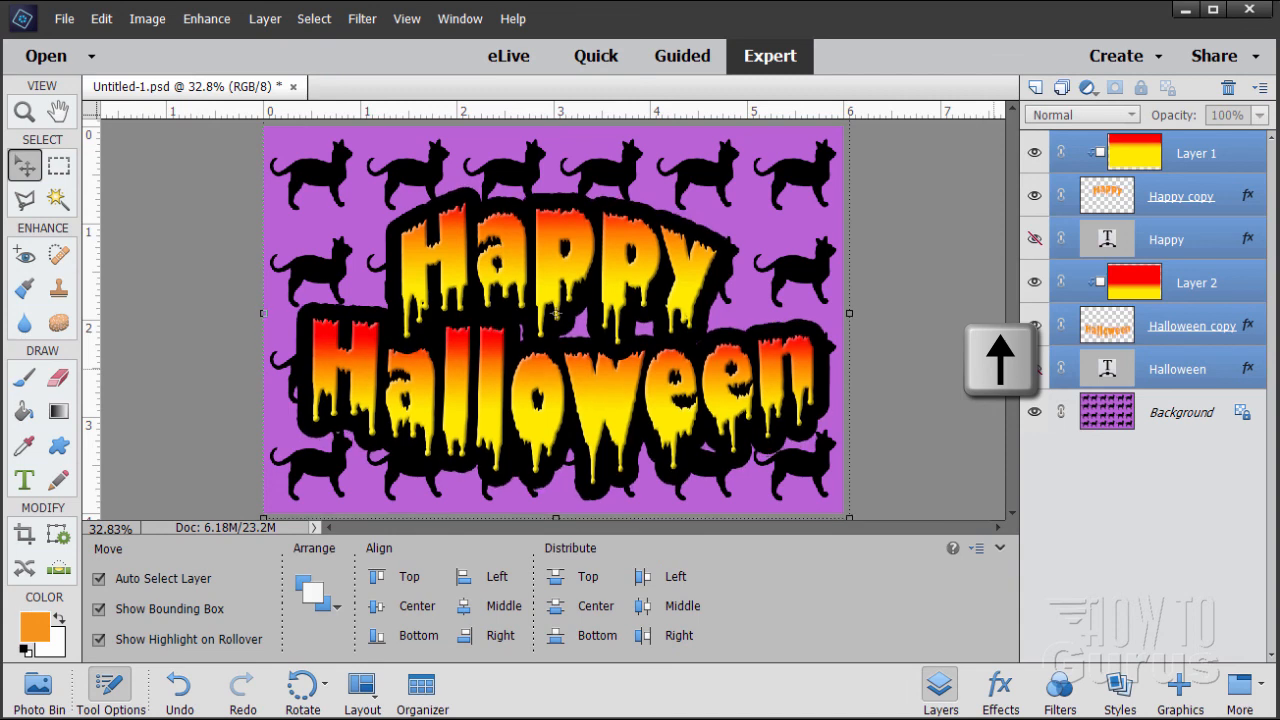
{"action": "key", "text": "Up"}
{"action": "key", "text": "Up"}
{"action": "key", "text": "Up"}
{"action": "key", "text": "Up"}
{"action": "key", "text": "Up"}
{"action": "key", "text": "Up"}
{"action": "key", "text": "Up"}
{"action": "key", "text": "Up"}
{"action": "key", "text": "Up"}
{"action": "key", "text": "Up"}
{"action": "key", "text": "Up"}
{"action": "key", "text": "Up"}
{"action": "key", "text": "Up"}
{"action": "key", "text": "Up"}
{"action": "key", "text": "Up"}
{"action": "key", "text": "Up"}
{"action": "key", "text": "Up"}
{"action": "key", "text": "Up"}
{"action": "key", "text": "Up"}
{"action": "key", "text": "Up"}
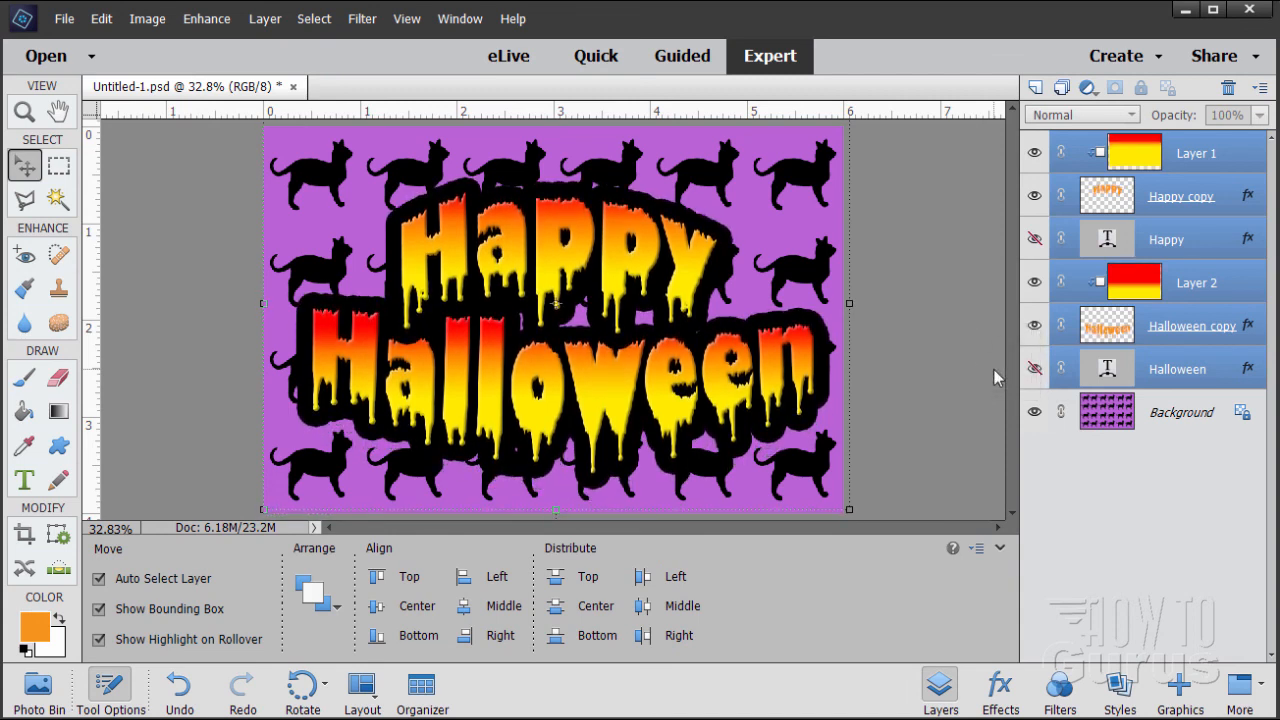
{"action": "left_click", "coordinate": [994, 369]}
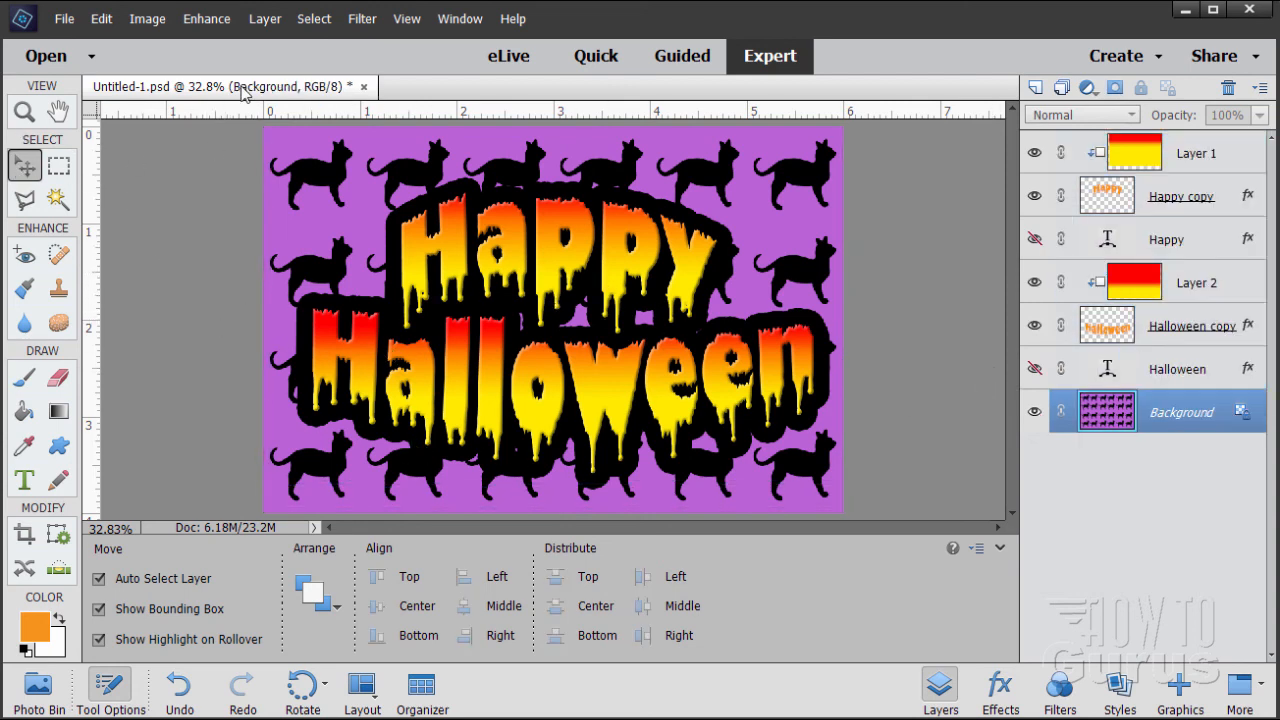
- Float the document in its own enlarged window and zoom to 50% to view the finished artwork
{"action": "left_click_drag", "start_coordinate": [250, 88], "coordinate": [379, 24]}
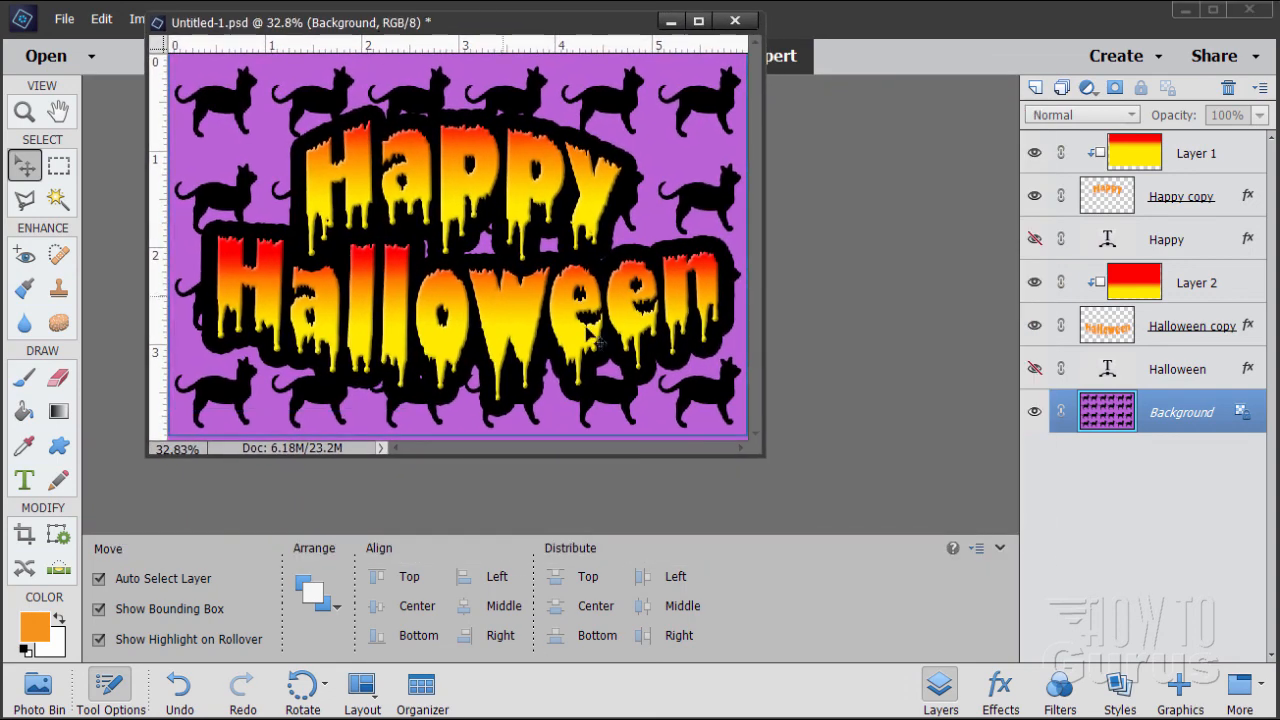
{"action": "left_click_drag", "start_coordinate": [757, 455], "coordinate": [1112, 710]}
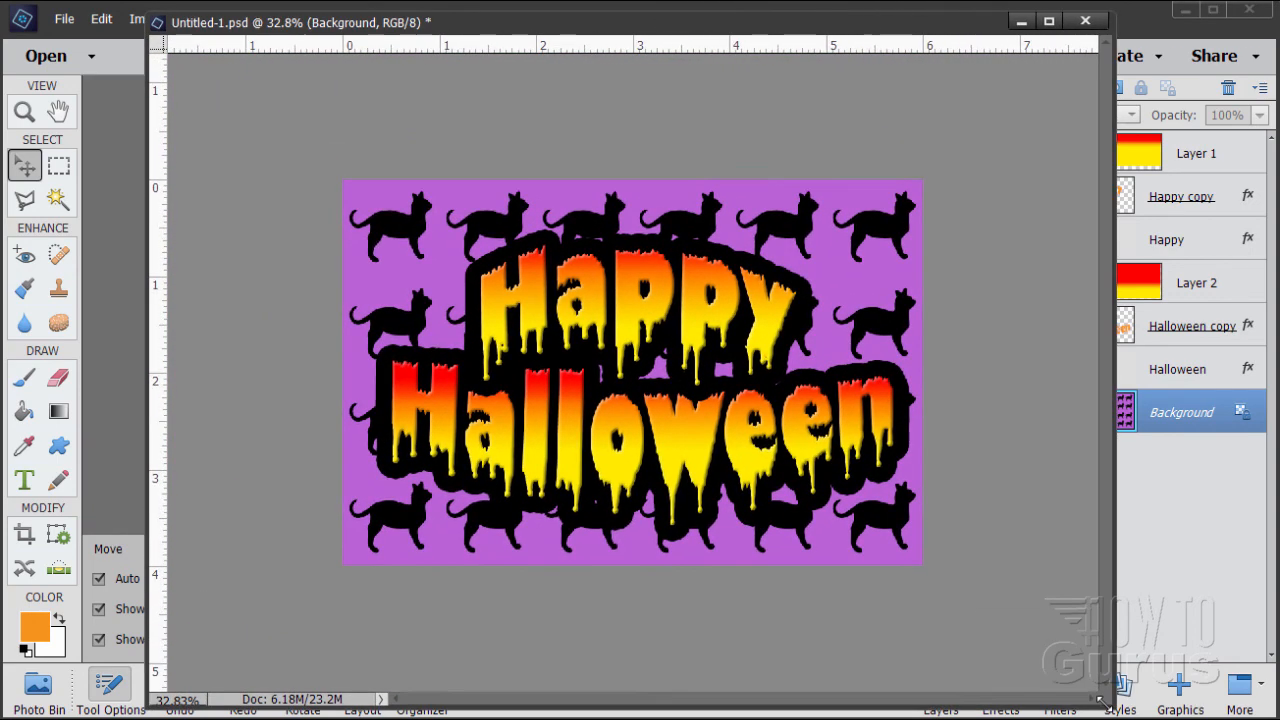
{"action": "left_click", "coordinate": [24, 112]}
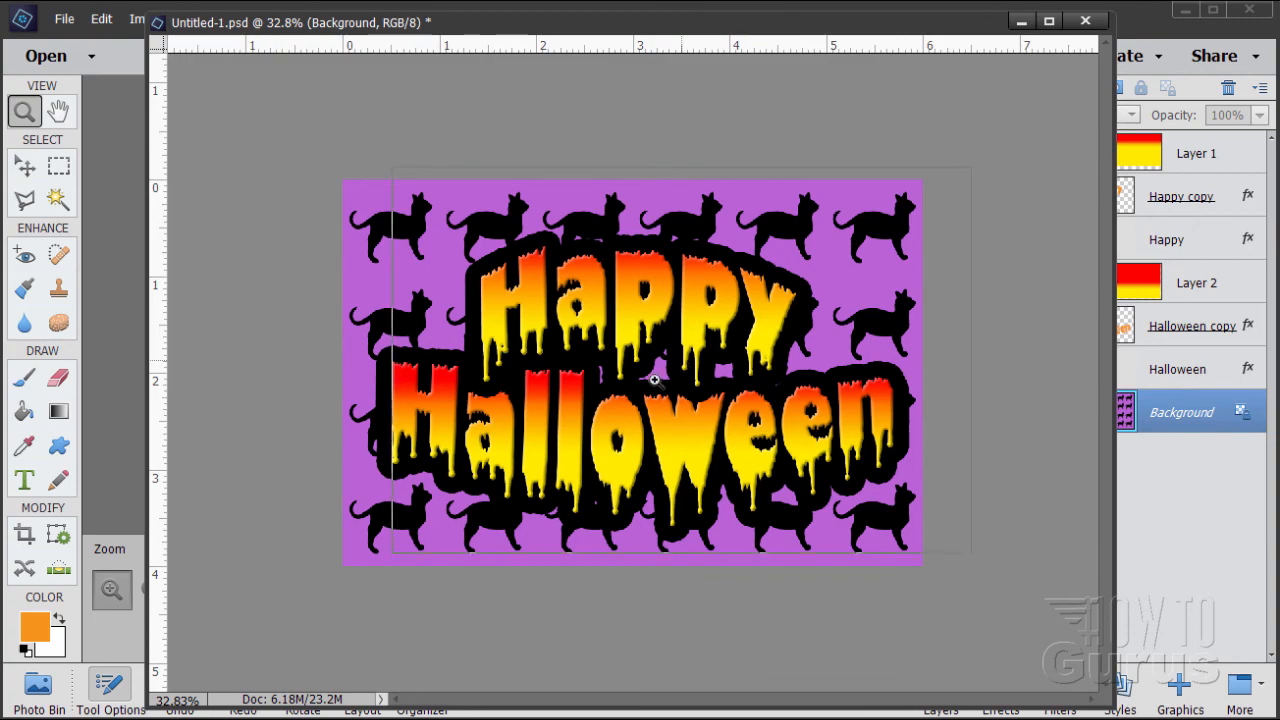
{"action": "left_click", "coordinate": [648, 377]}
{"action": "left_click", "coordinate": [648, 377]}
{"action": "left_click", "coordinate": [25, 166]}
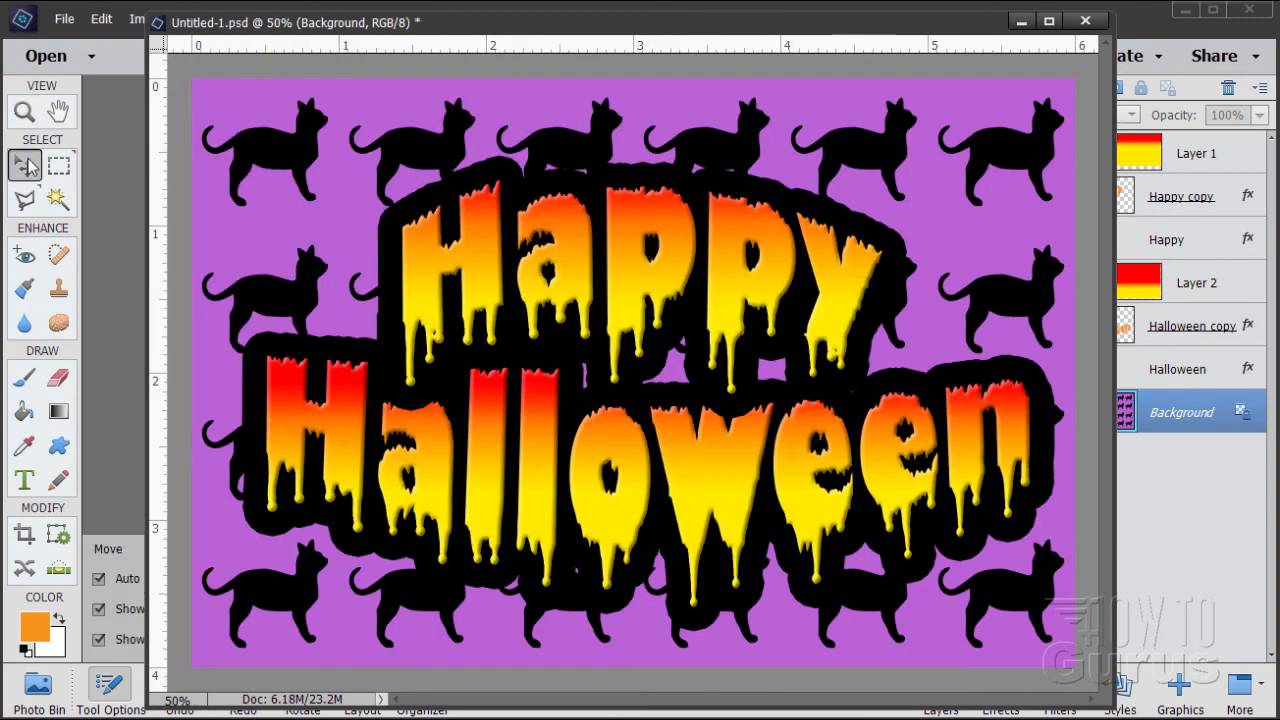